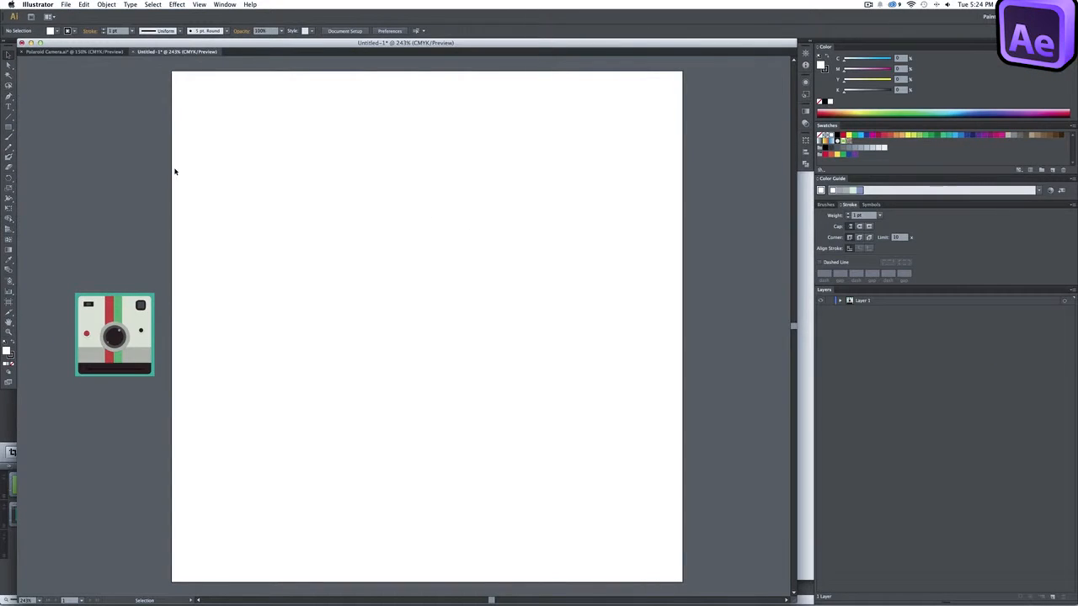
Draw a 500 × 500 pt teal rectangle (C 80, M 10, Y 45, K 0) covering the whole artboard
{"action": "left_click", "coordinate": [9, 127]}
{"action": "left_click", "coordinate": [55, 31]}
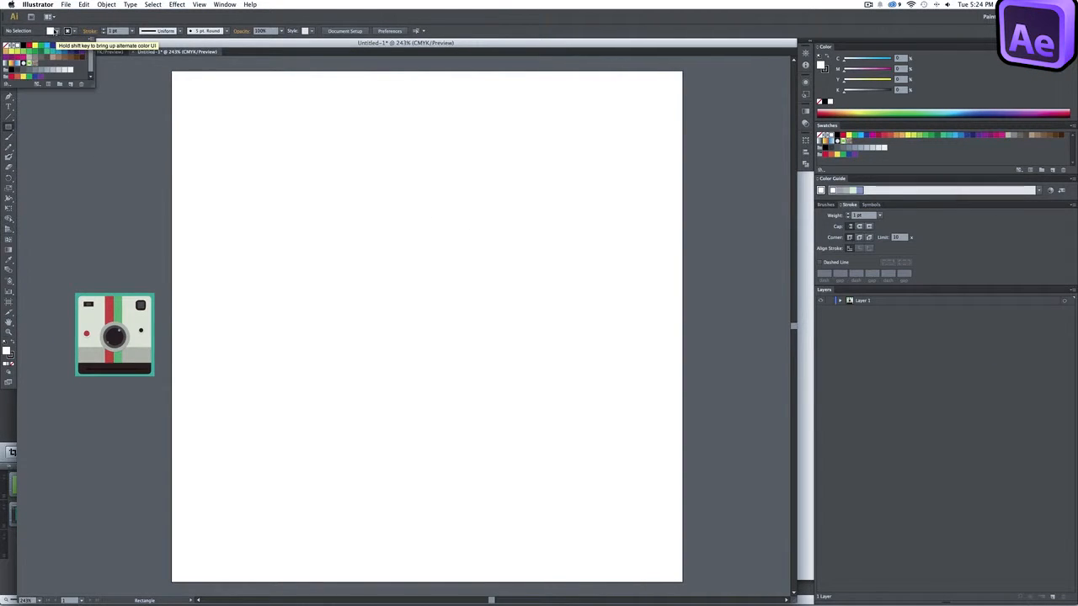
{"action": "left_click", "coordinate": [52, 51]}
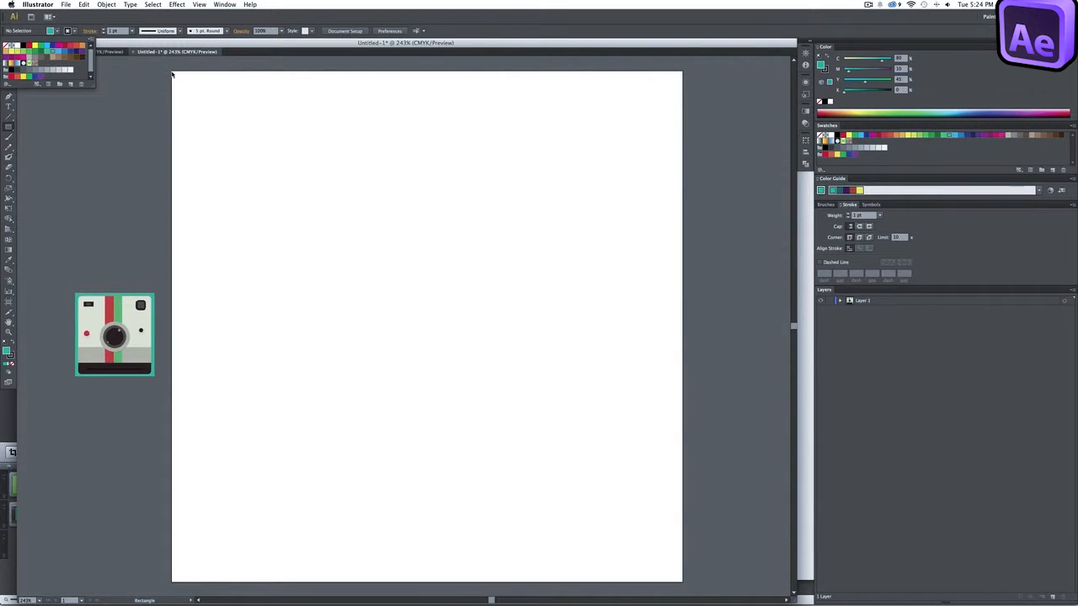
{"action": "left_click", "coordinate": [172, 74]}
{"action": "left_click_drag", "start_coordinate": [172, 74], "coordinate": [682, 581]}
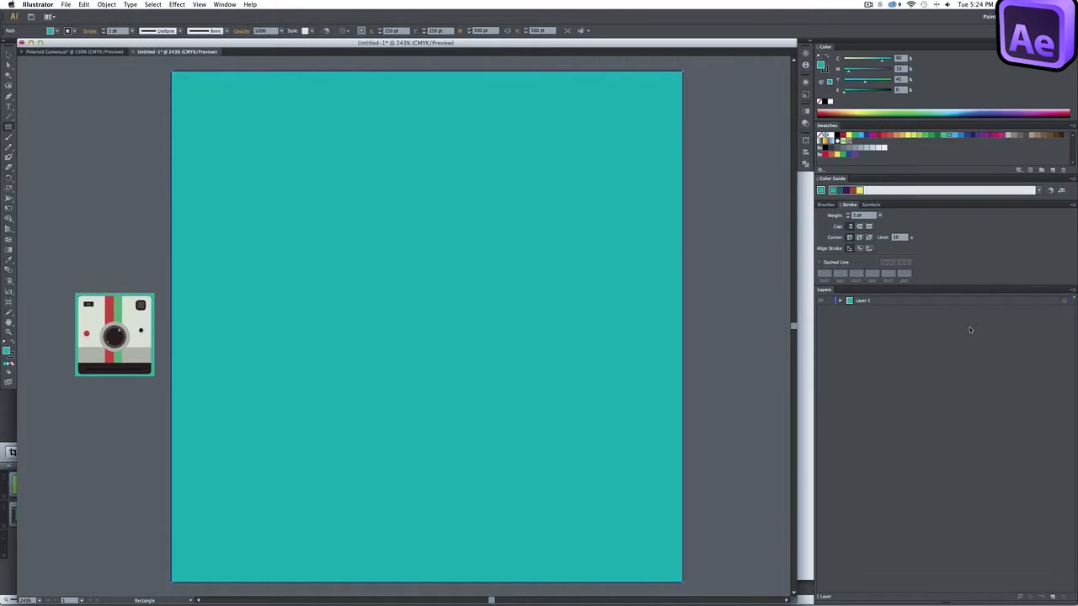
Lock the linked reference image and the teal background path inside Layer 1
{"action": "left_click", "coordinate": [840, 301]}
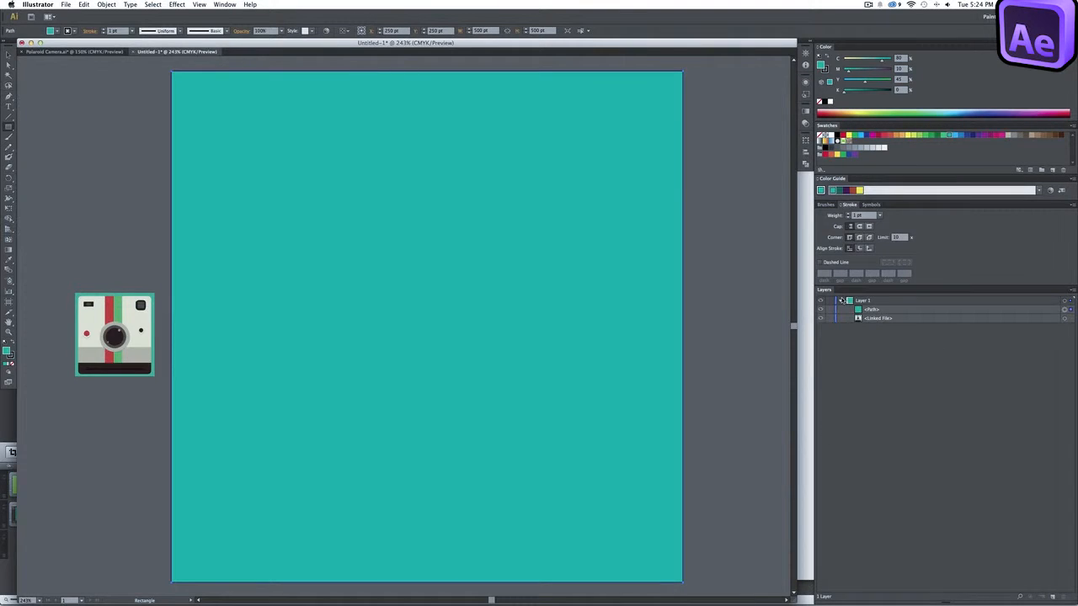
{"action": "left_click", "coordinate": [870, 317]}
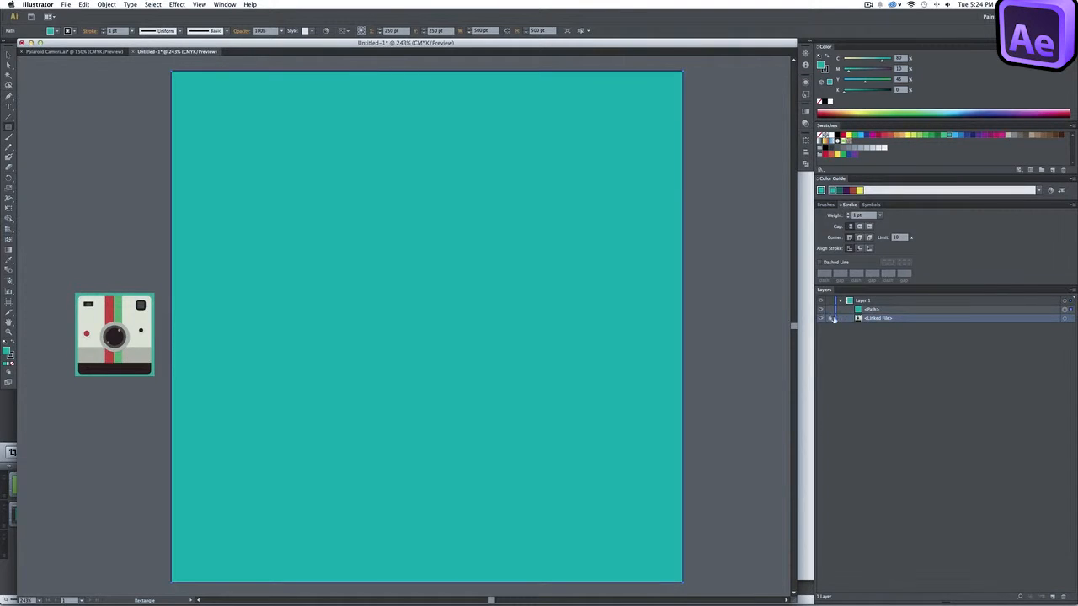
{"action": "left_click", "coordinate": [829, 310]}
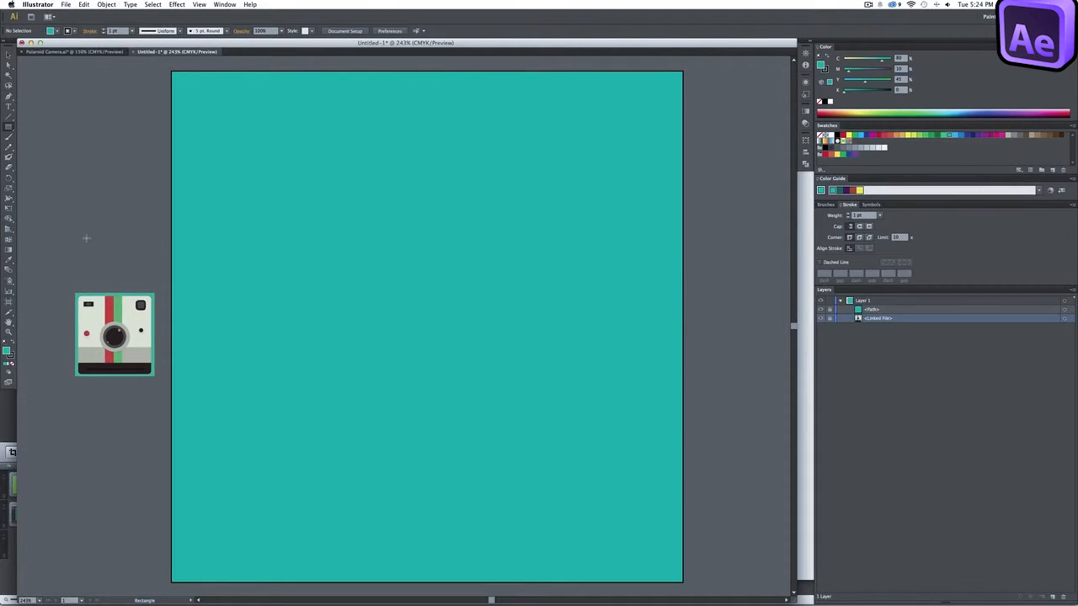
Set up the Rounded Rectangle tool with no stroke and a cream fill of #E8E7CA
{"action": "left_click", "coordinate": [10, 128]}
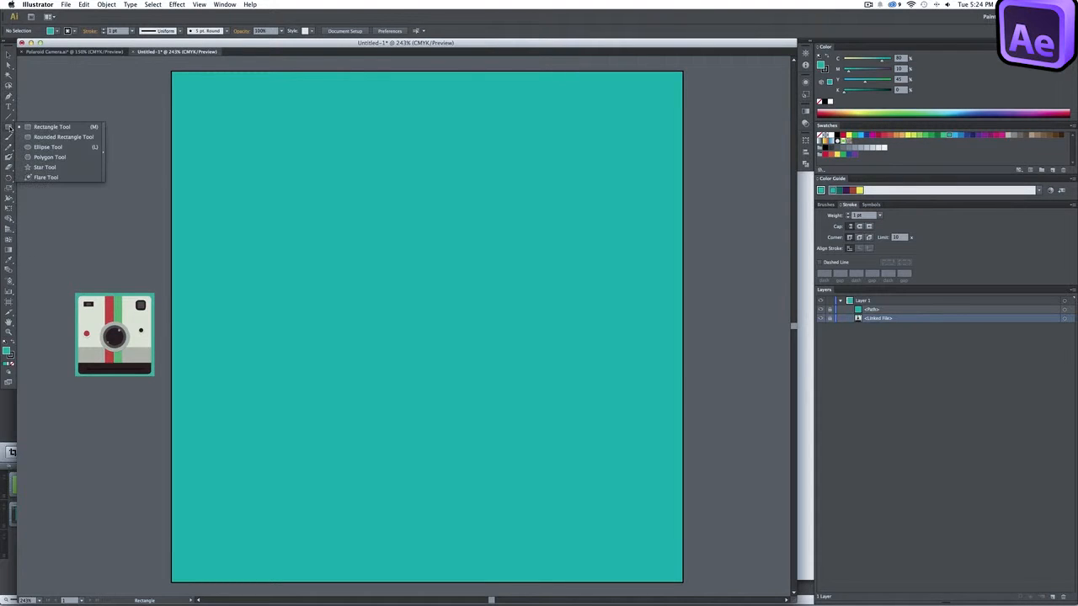
{"action": "left_click", "coordinate": [63, 137]}
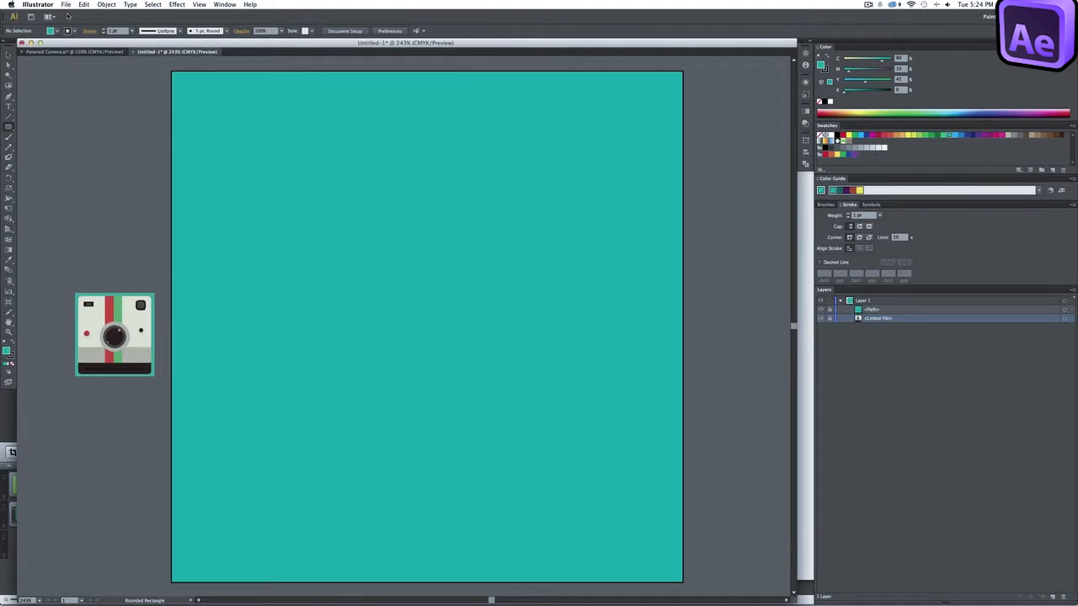
{"action": "left_click", "coordinate": [104, 34]}
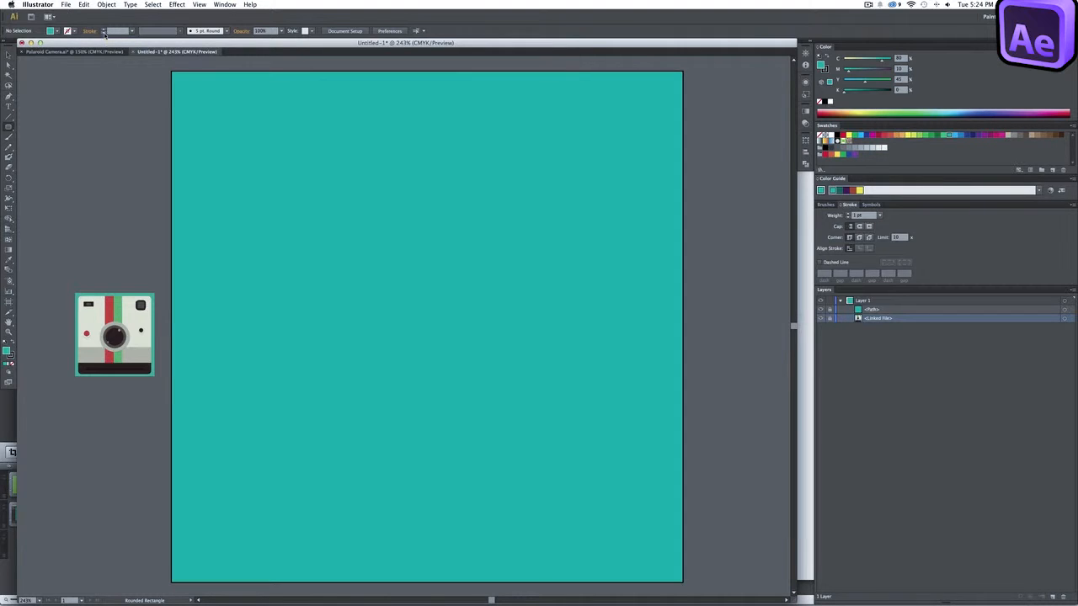
{"action": "left_click", "coordinate": [57, 32]}
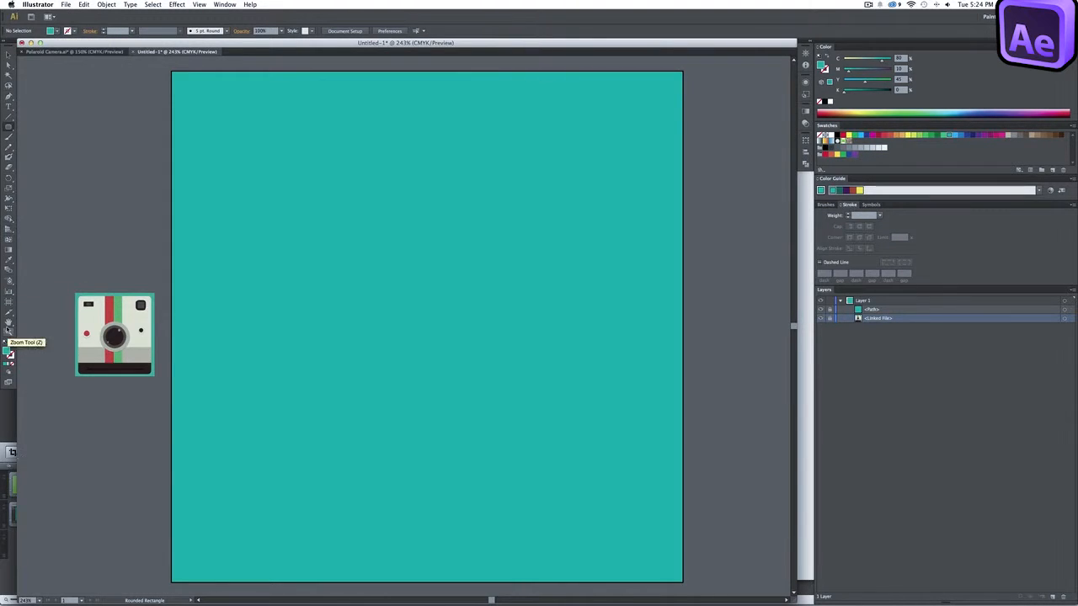
{"action": "double_click", "coordinate": [9, 354]}
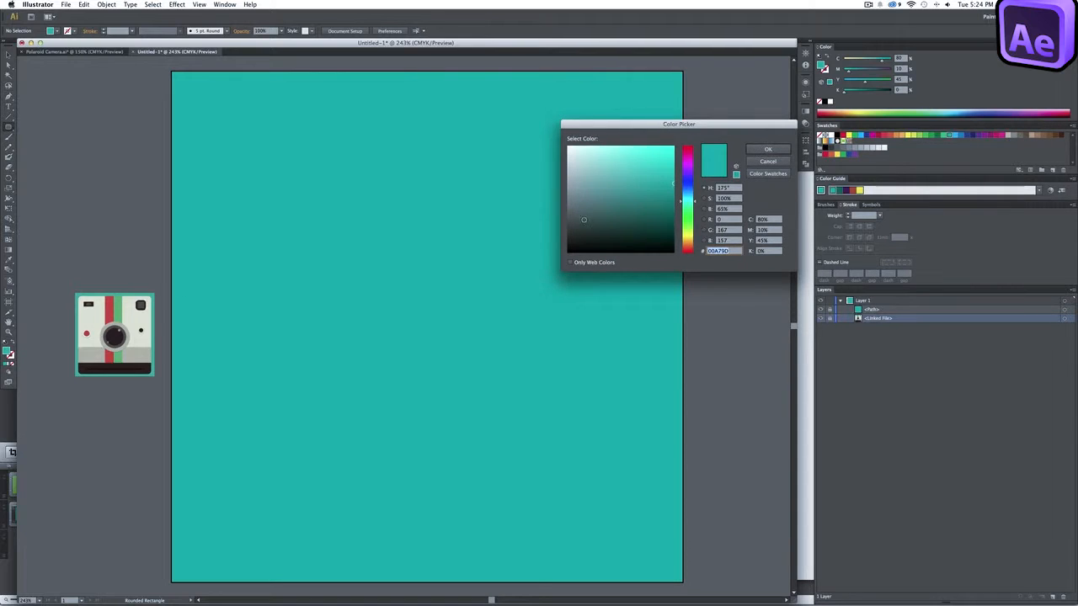
{"action": "left_click_drag", "start_coordinate": [689, 204], "coordinate": [689, 238]}
{"action": "left_click_drag", "start_coordinate": [587, 180], "coordinate": [580, 151]}
{"action": "left_click", "coordinate": [767, 149]}
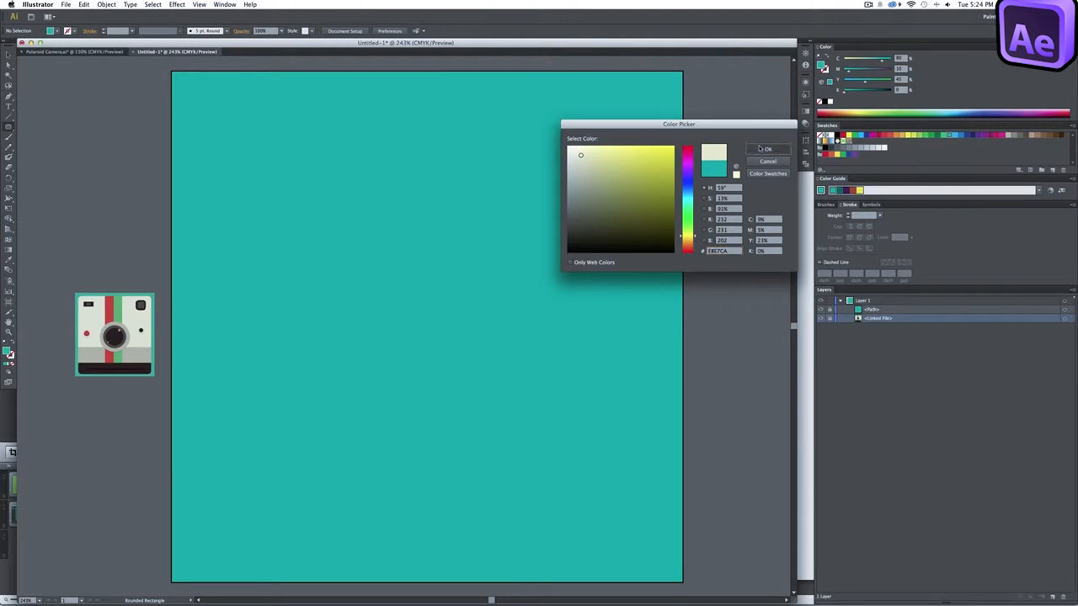
Draw a rounded square about 421 pt wide, centred horizontally on the artboard, and lighten its fill to #E9E8D2
{"action": "left_click_drag", "start_coordinate": [202, 98], "coordinate": [602, 527]}
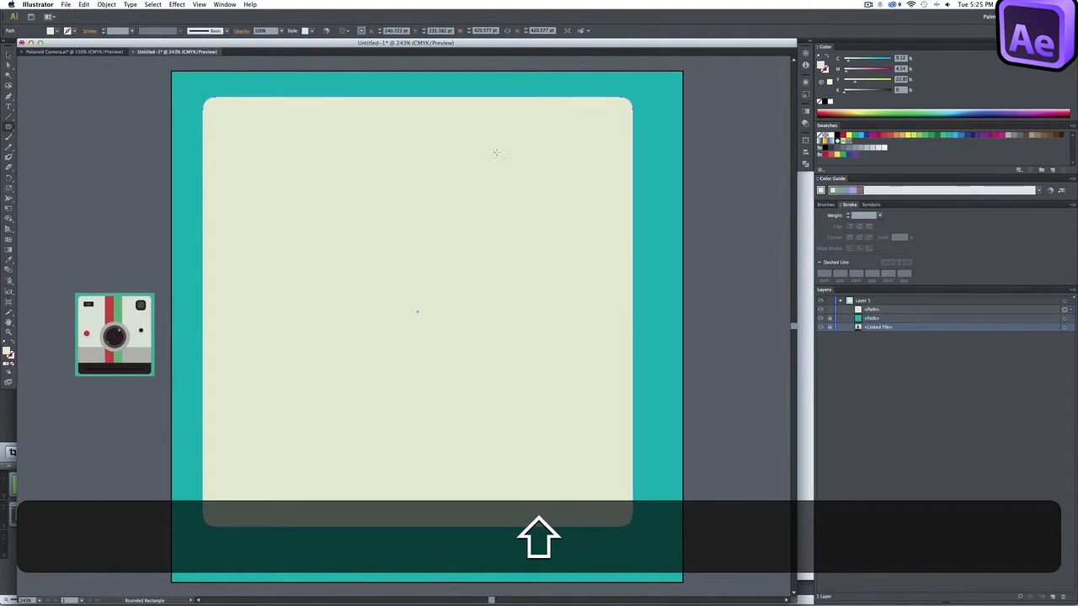
{"action": "key", "text": "v"}
{"action": "left_click_drag", "start_coordinate": [411, 158], "coordinate": [421, 168]}
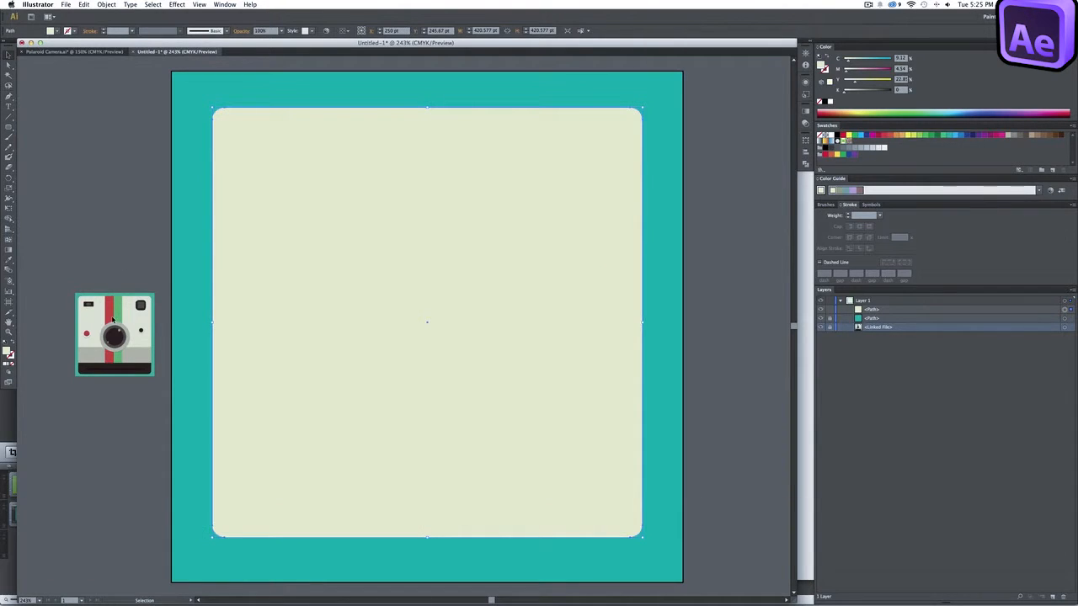
{"action": "double_click", "coordinate": [7, 353]}
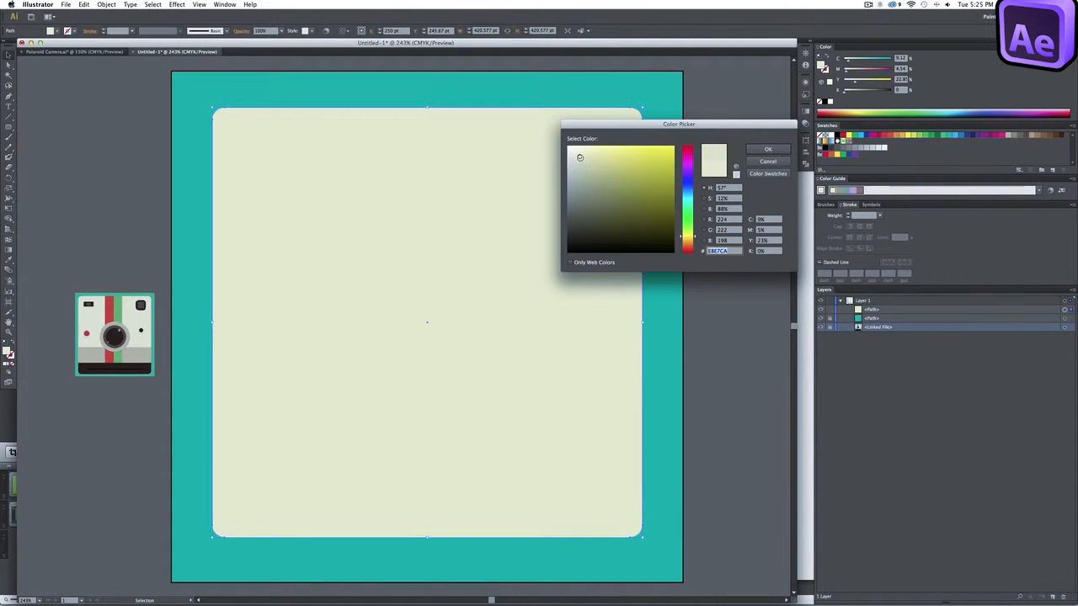
{"action": "left_click", "coordinate": [767, 149]}
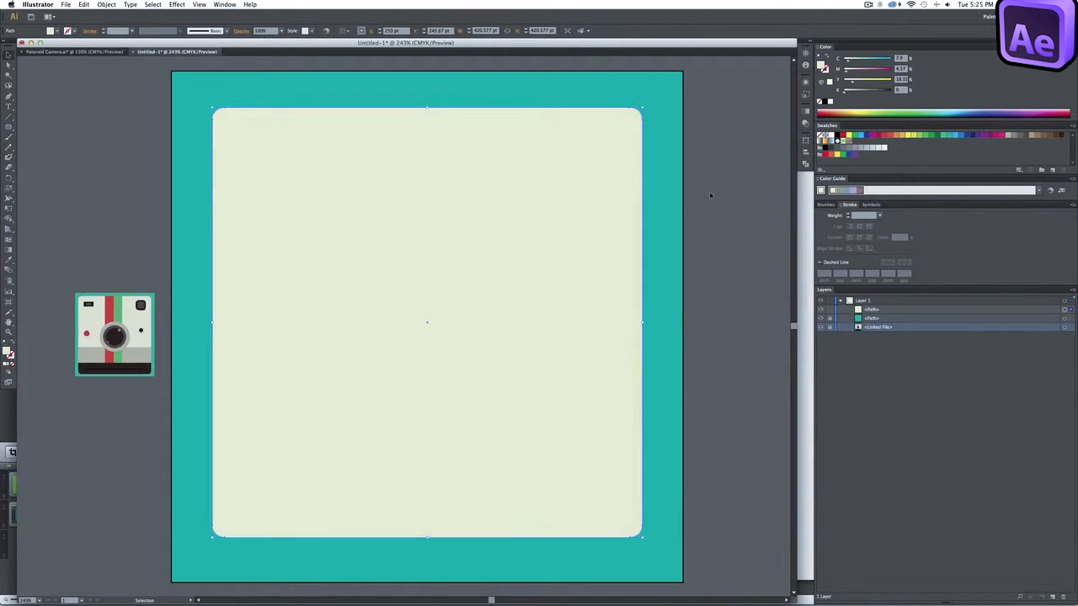
Duplicate the cream rounded square in front of itself and fill the copy with dark gray #2D2D2D
{"action": "scroll", "coordinate": [707, 202], "scroll_direction": "up", "scroll_amount": 1}
{"action": "key", "text": "a"}
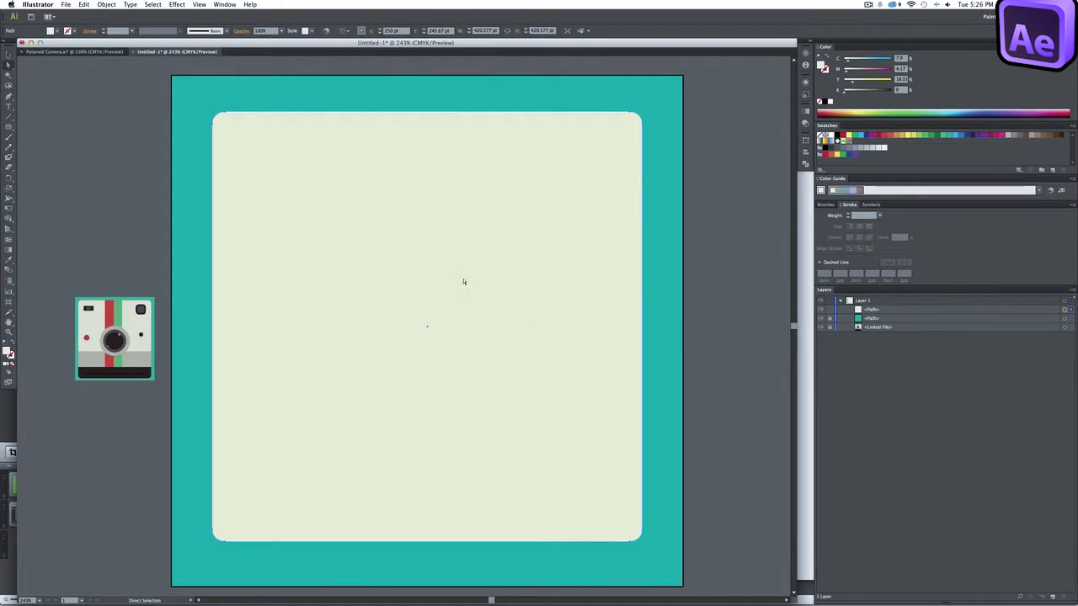
{"action": "key", "text": "super+c"}
{"action": "key", "text": "super+f"}
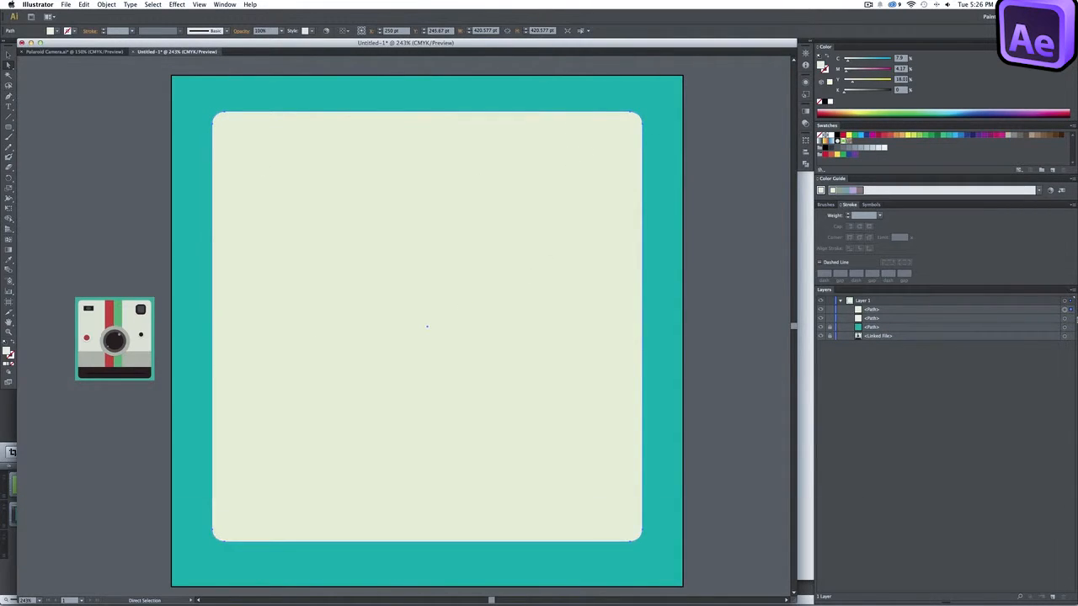
{"action": "left_click", "coordinate": [912, 313]}
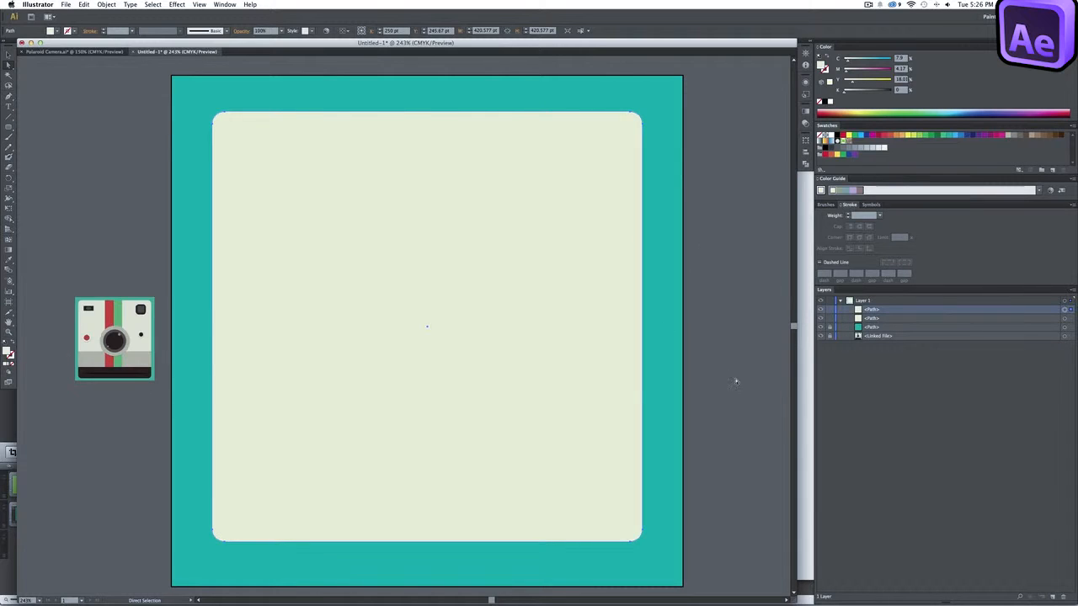
{"action": "double_click", "coordinate": [6, 352]}
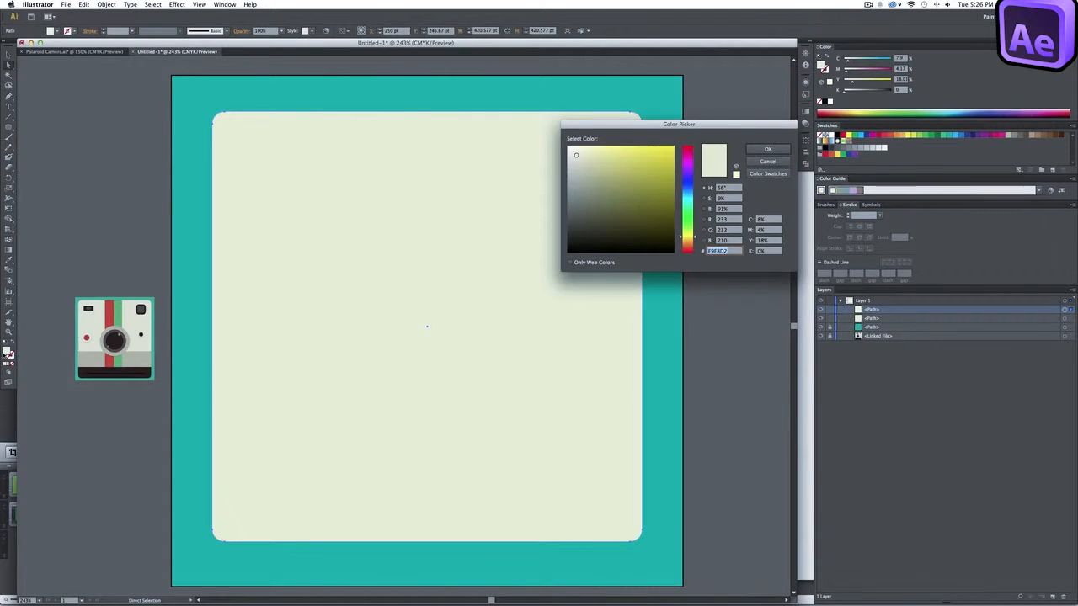
{"action": "left_click", "coordinate": [573, 235]}
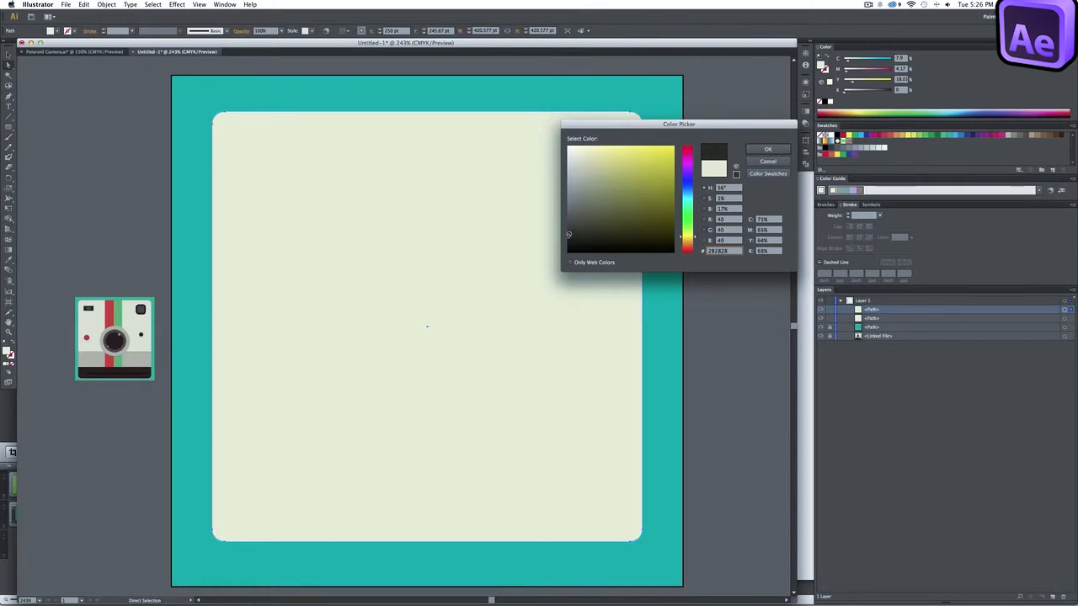
{"action": "left_click", "coordinate": [768, 149]}
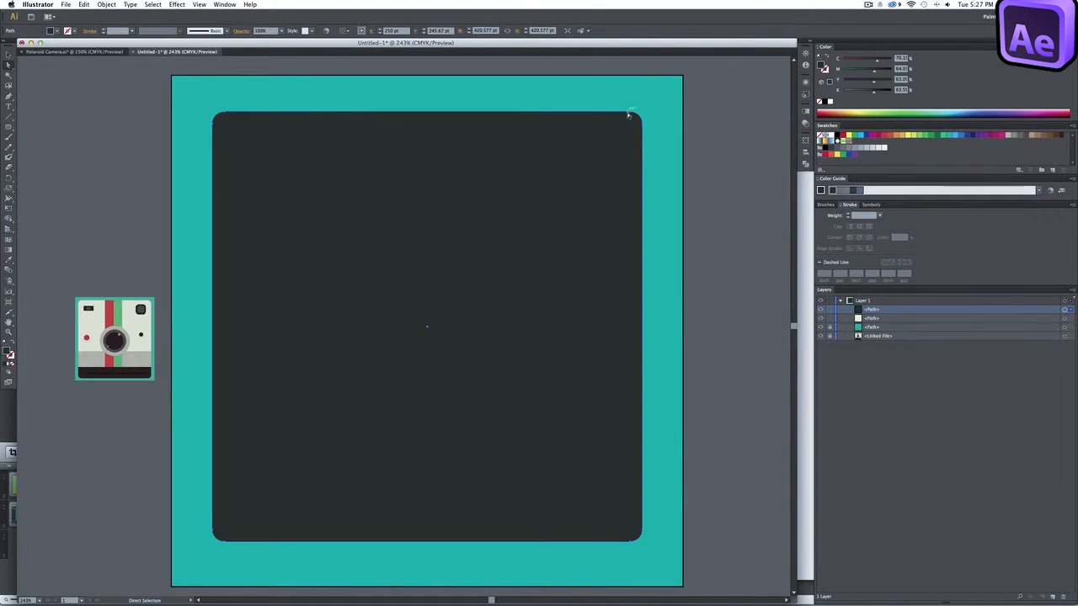
Square off the dark copy's two upper corners and lower its top edge to leave a bottom strip about 85 pt high
{"action": "left_click_drag", "start_coordinate": [630, 108], "coordinate": [665, 123]}
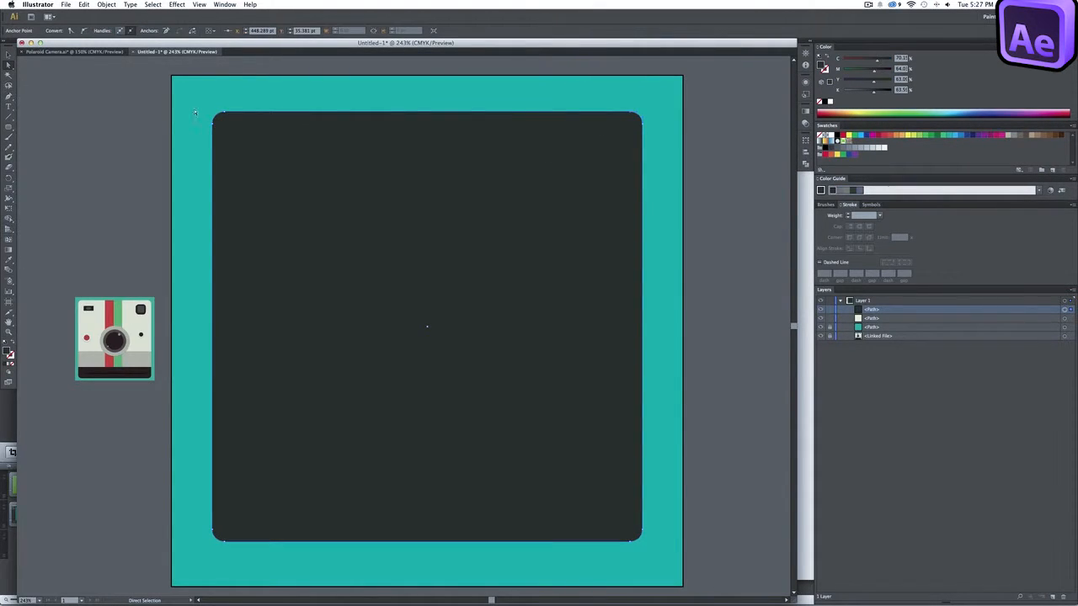
{"action": "key", "text": "BackSpace"}
{"action": "left_click_drag", "start_coordinate": [226, 113], "coordinate": [226, 124]}
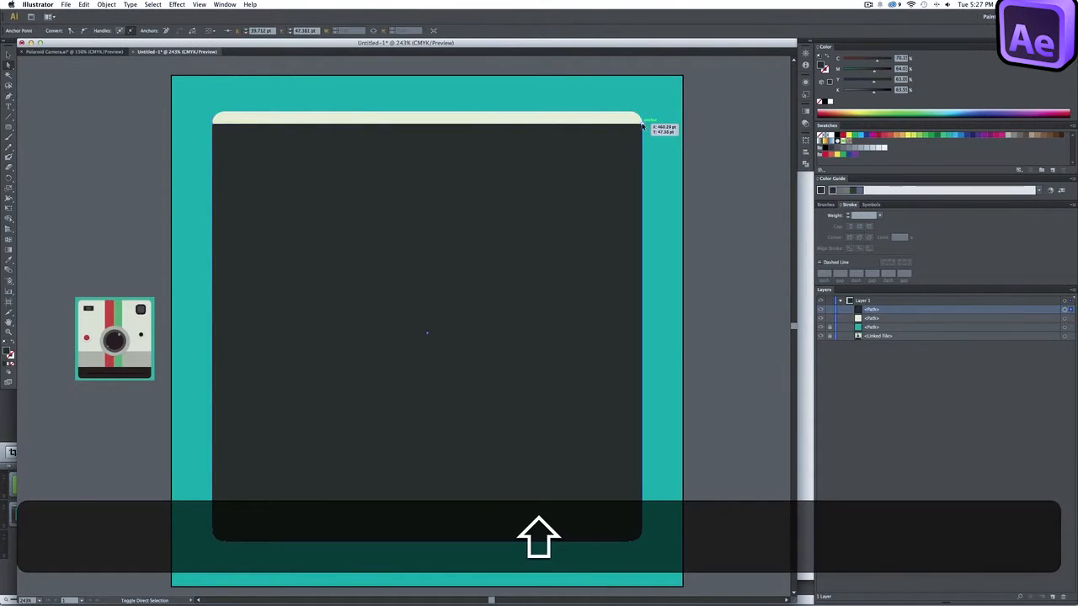
{"action": "left_click_drag", "start_coordinate": [650, 126], "coordinate": [655, 460]}
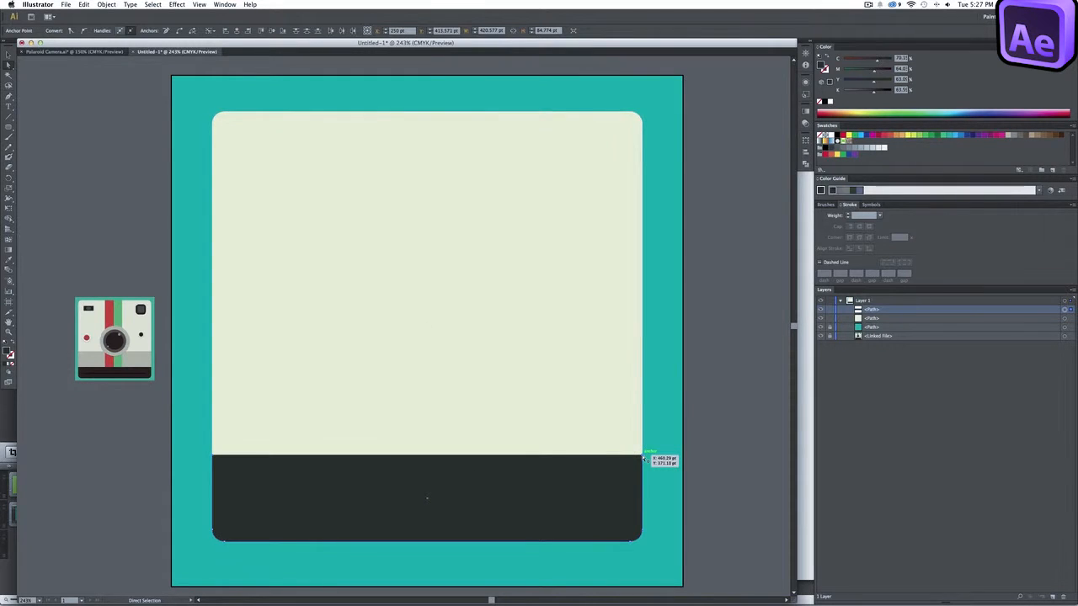
Duplicate the dark strip in place and raise the copy's top edge to make it about 161 pt high
{"action": "left_click", "coordinate": [584, 472]}
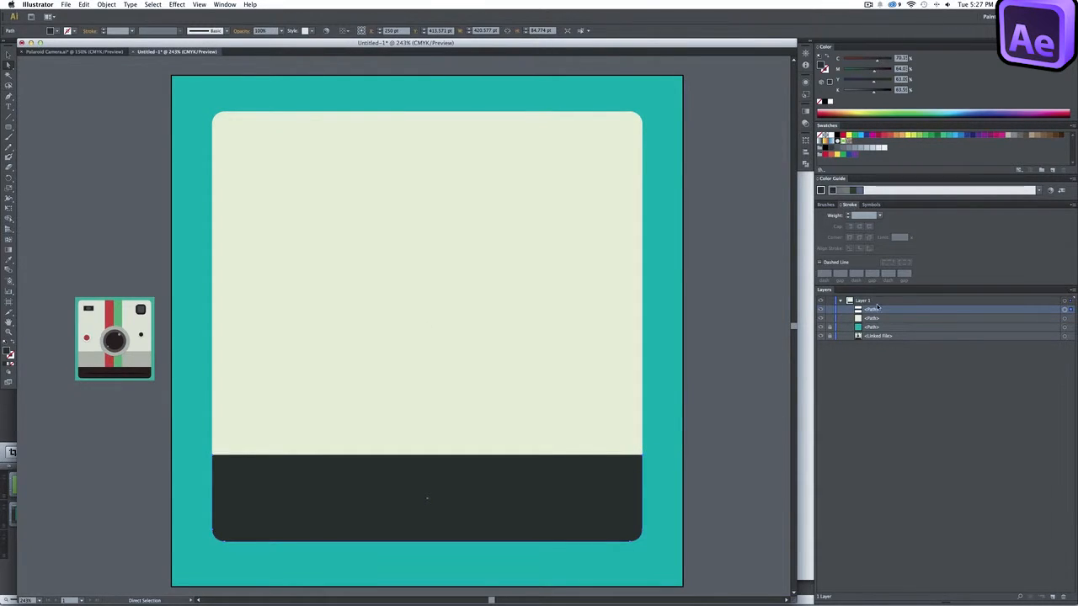
{"action": "key", "text": "super"}
{"action": "key", "text": "super+c"}
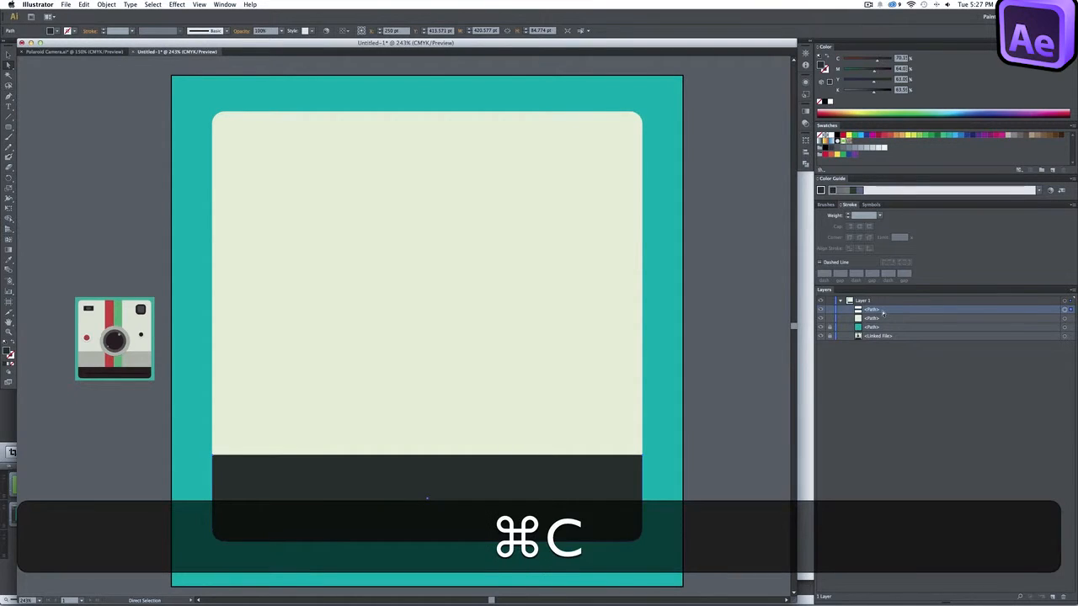
{"action": "key", "text": "super+f"}
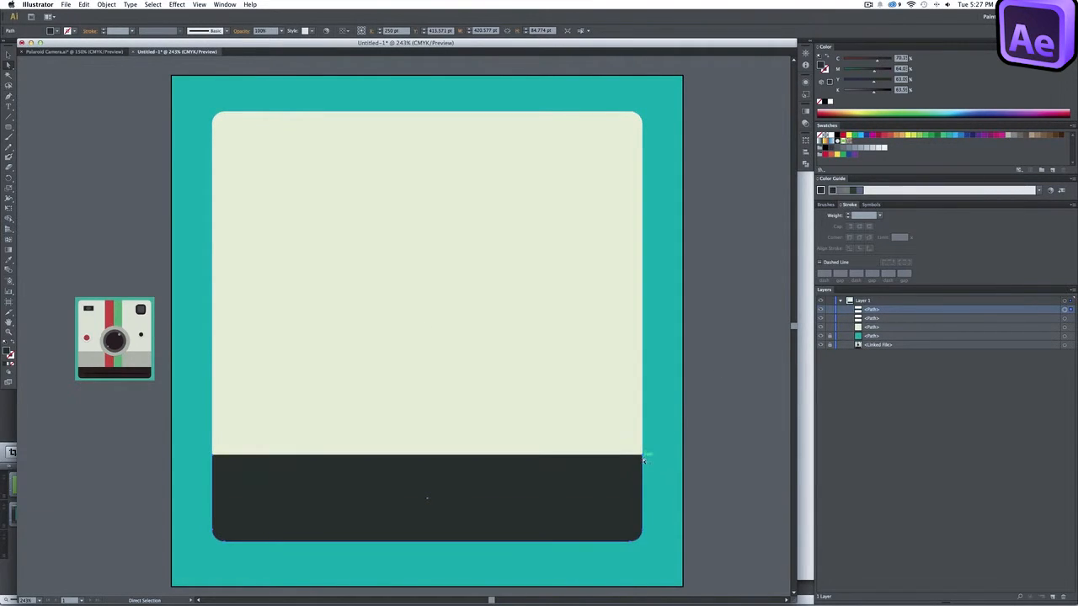
{"action": "left_click", "coordinate": [643, 457]}
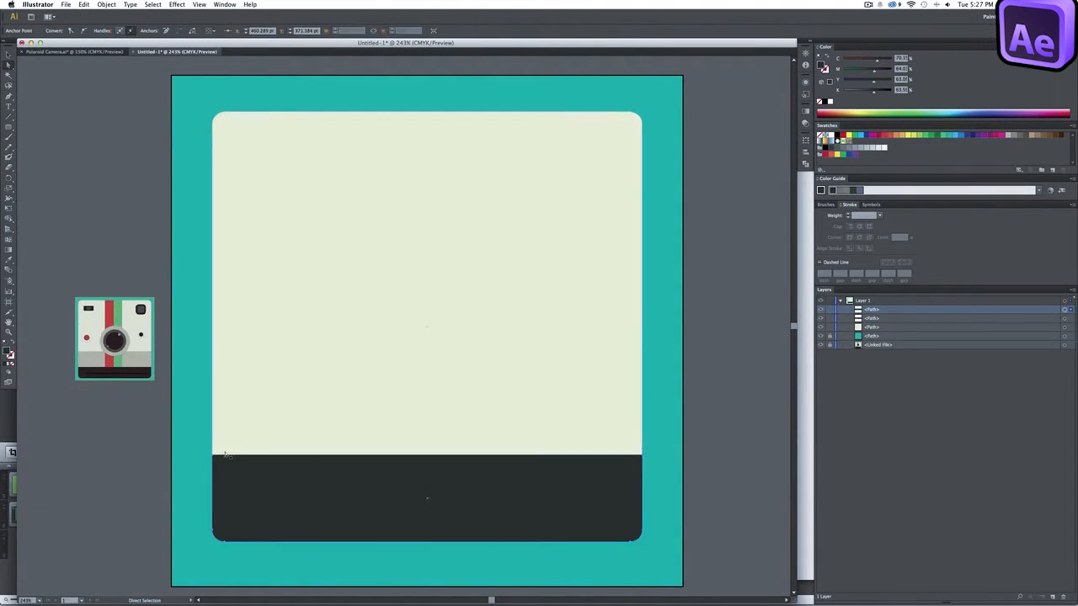
{"action": "left_click", "coordinate": [213, 452], "text": "shift"}
{"action": "left_click_drag", "start_coordinate": [213, 452], "coordinate": [215, 377]}
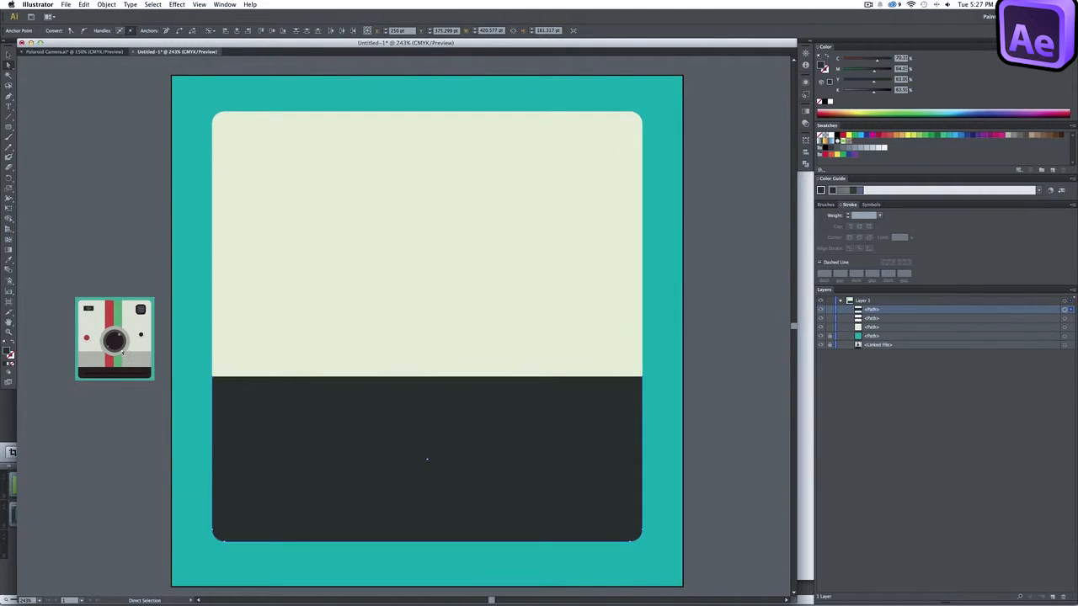
Fill the taller strip with light gray #CCCBBC and move it behind the dark strip in the layer order
{"action": "double_click", "coordinate": [7, 352]}
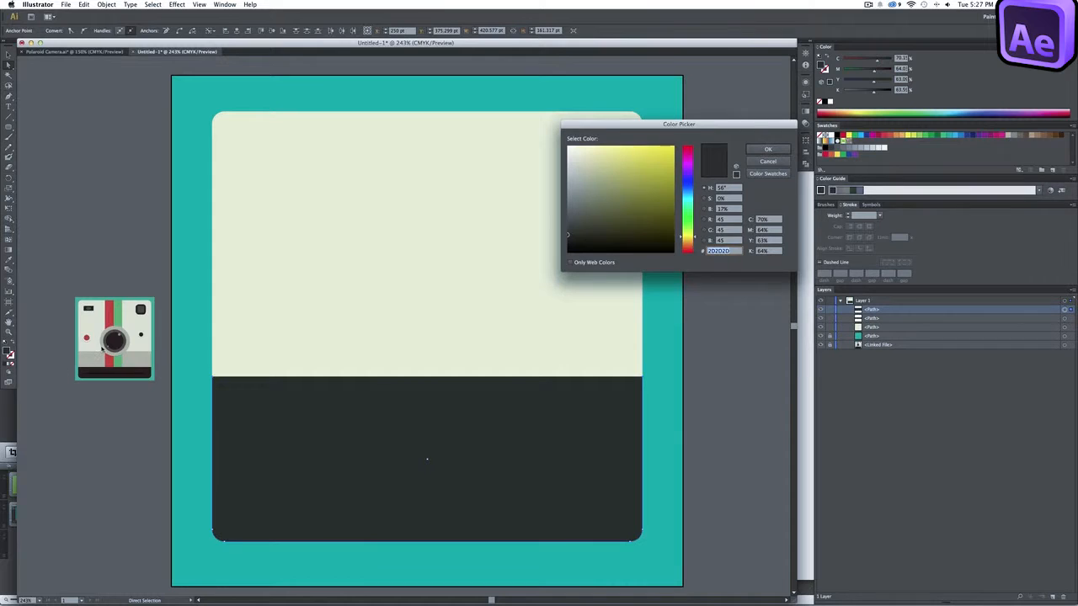
{"action": "left_click_drag", "start_coordinate": [575, 186], "coordinate": [576, 165]}
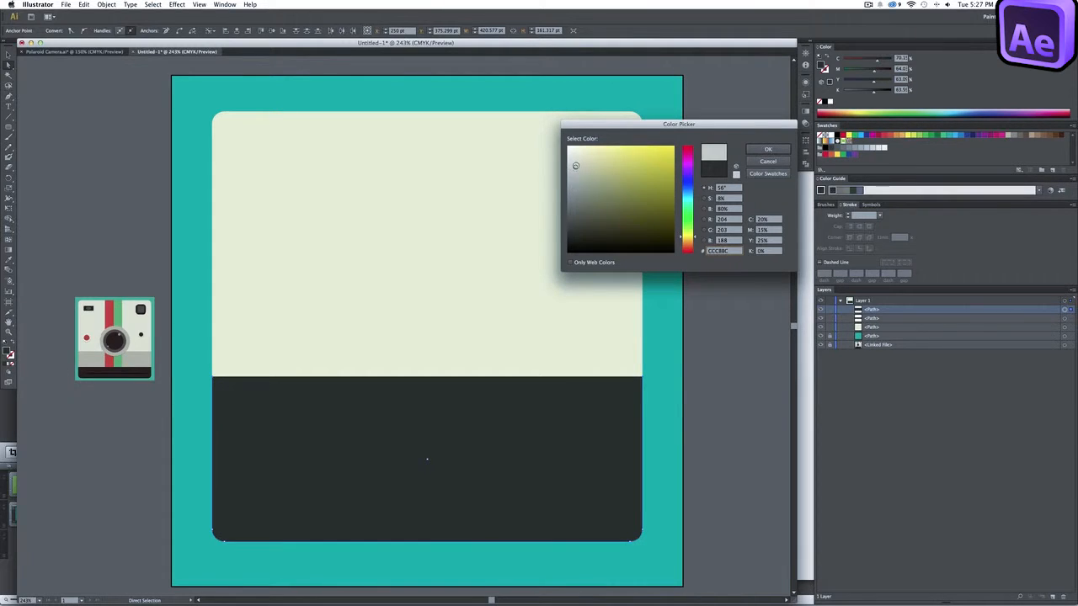
{"action": "left_click", "coordinate": [768, 149]}
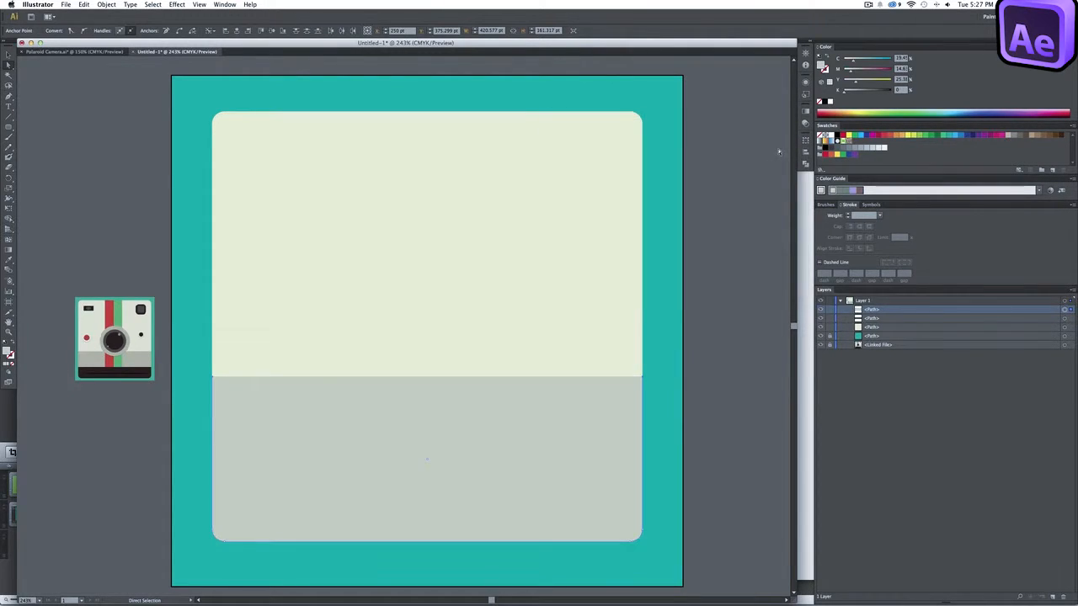
{"action": "left_click_drag", "start_coordinate": [873, 310], "coordinate": [873, 320]}
{"action": "left_click", "coordinate": [927, 411]}
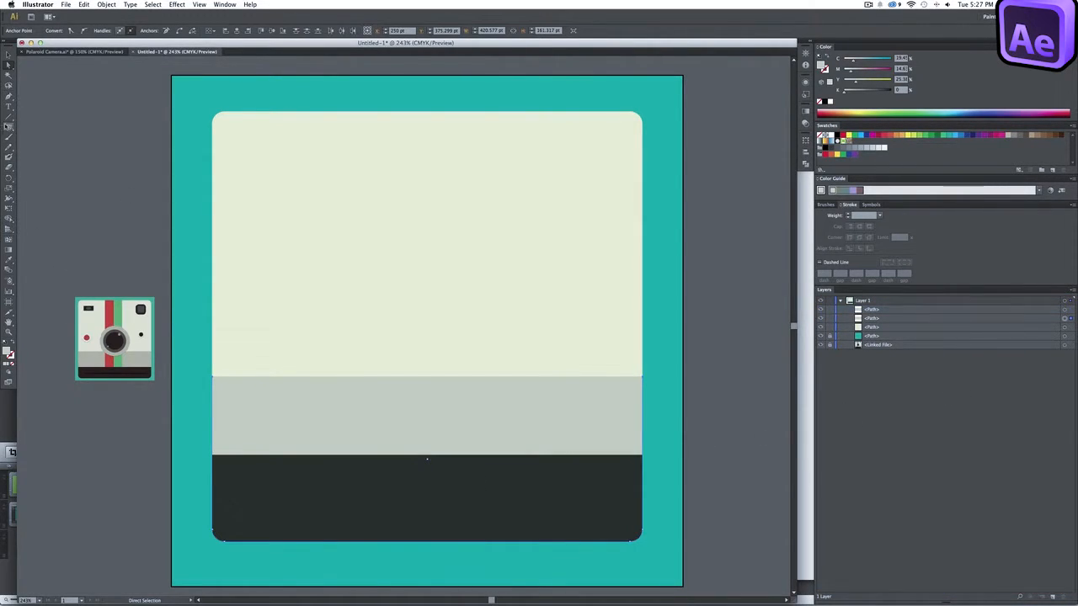
Draw a thin light gray rectangle about 344 × 4 pt across the middle of the dark strip
{"action": "left_click_drag", "start_coordinate": [9, 126], "coordinate": [41, 127]}
{"action": "left_click_drag", "start_coordinate": [245, 496], "coordinate": [598, 504]}
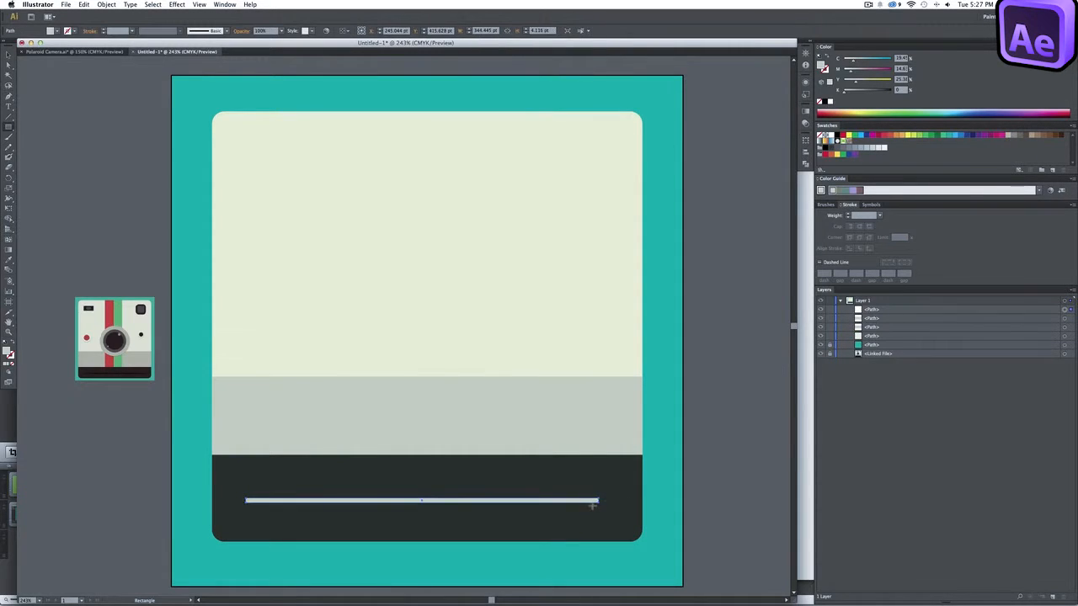
Fill the thin rectangle across the dark strip with near-black #1C1C1C
{"action": "double_click", "coordinate": [7, 352]}
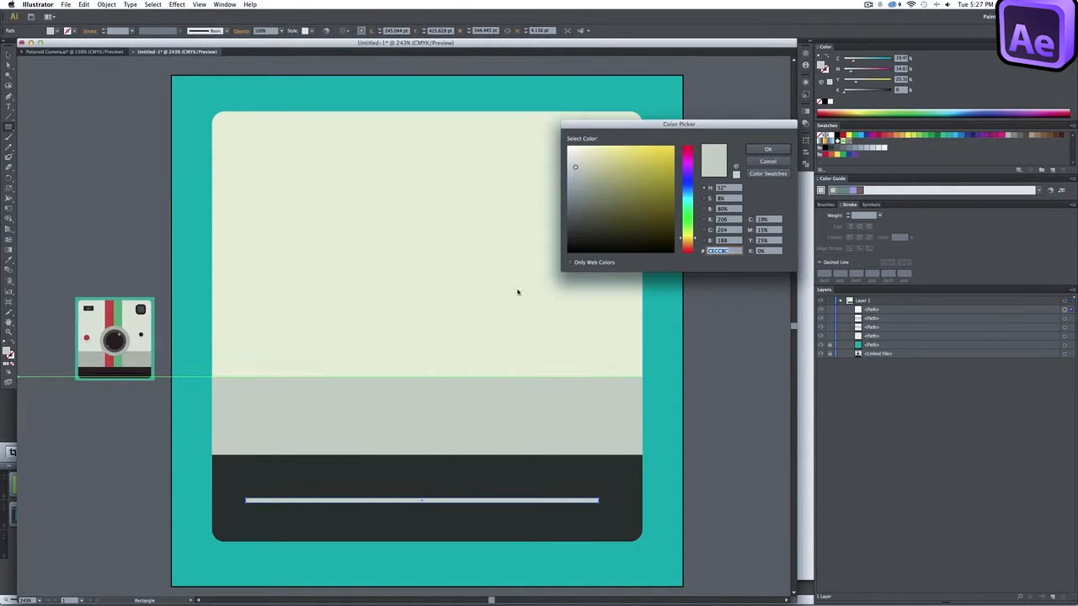
{"action": "left_click", "coordinate": [568, 236]}
{"action": "left_click_drag", "start_coordinate": [569, 239], "coordinate": [570, 241]}
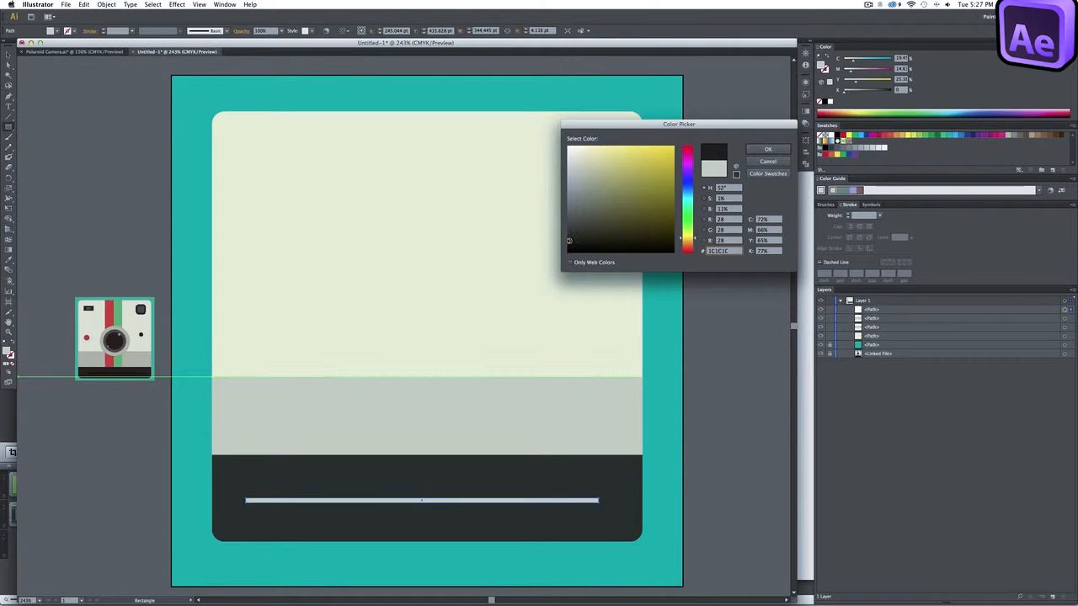
{"action": "left_click", "coordinate": [765, 147]}
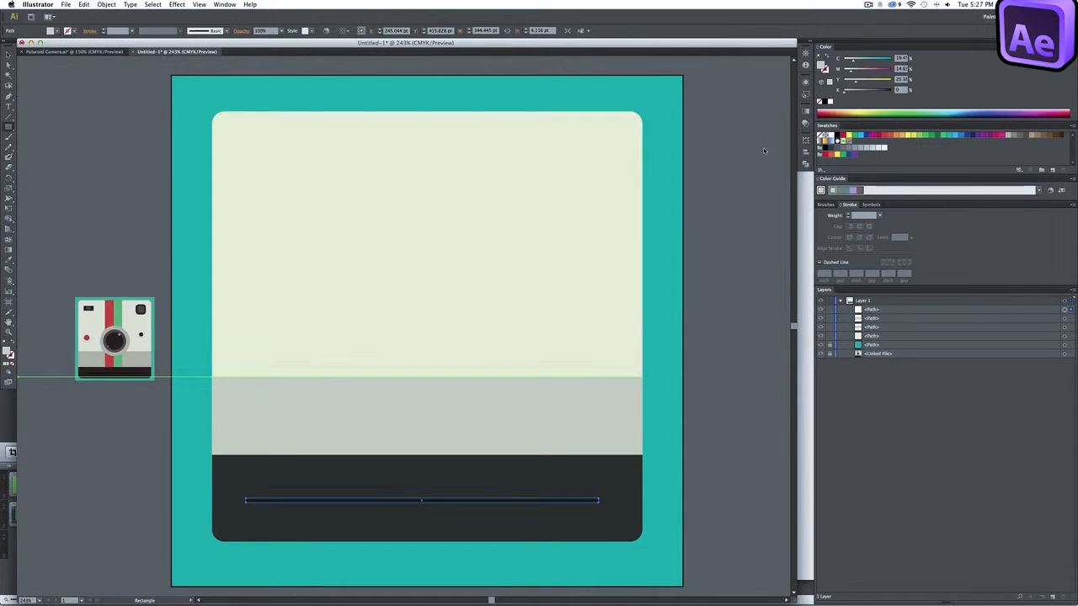
{"action": "key", "text": "v"}
{"action": "left_click", "coordinate": [743, 278]}
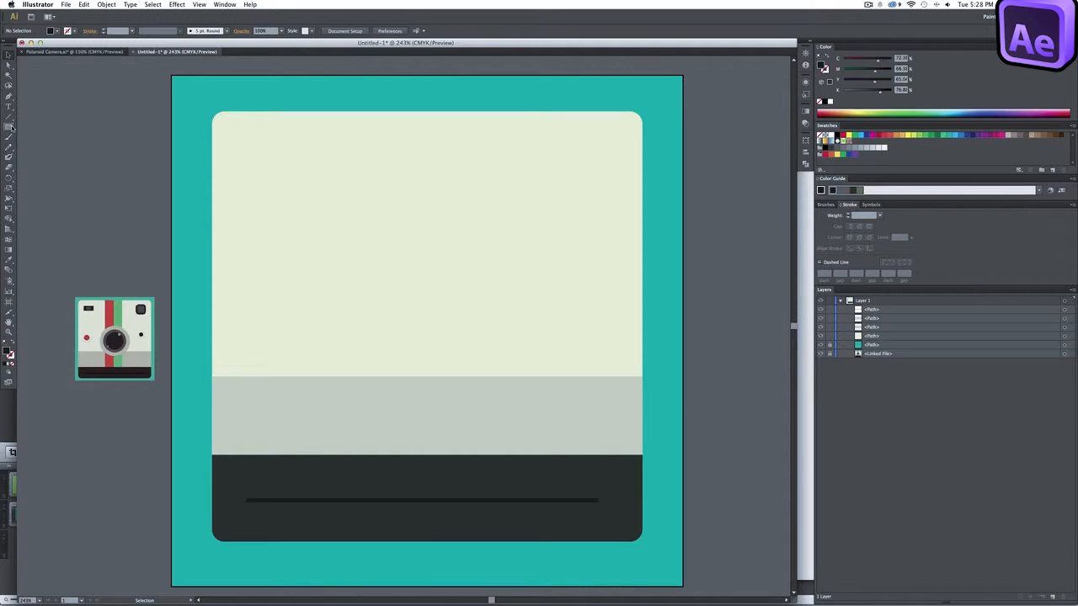
Draw a blue vertical stripe about 71 × 336 pt just left of the camera body's centre, from its top edge down to the dark strip
{"action": "left_click", "coordinate": [9, 127]}
{"action": "double_click", "coordinate": [7, 353]}
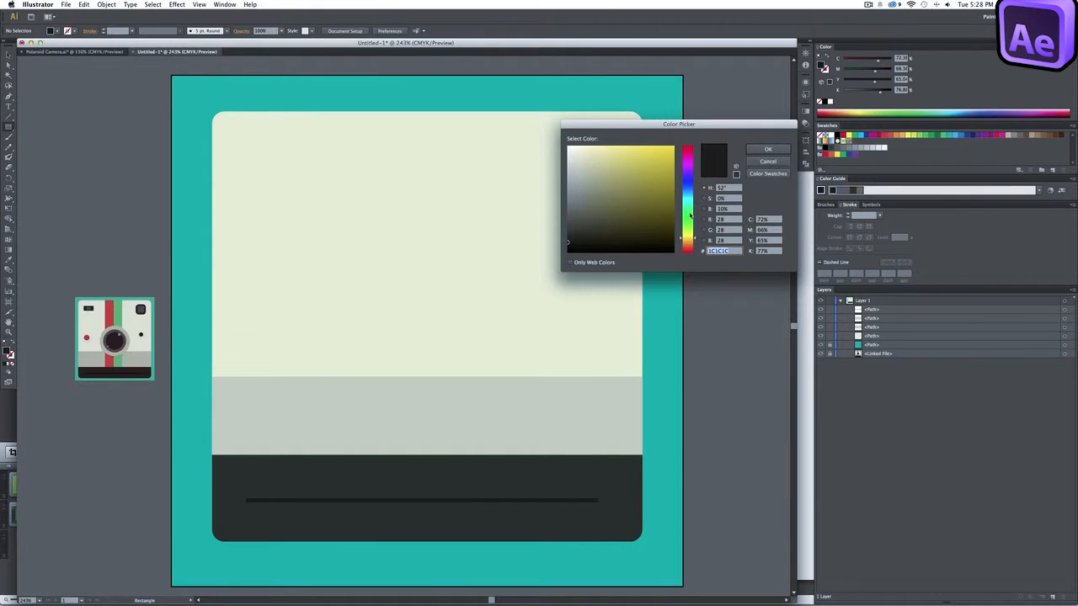
{"action": "left_click_drag", "start_coordinate": [691, 238], "coordinate": [668, 172]}
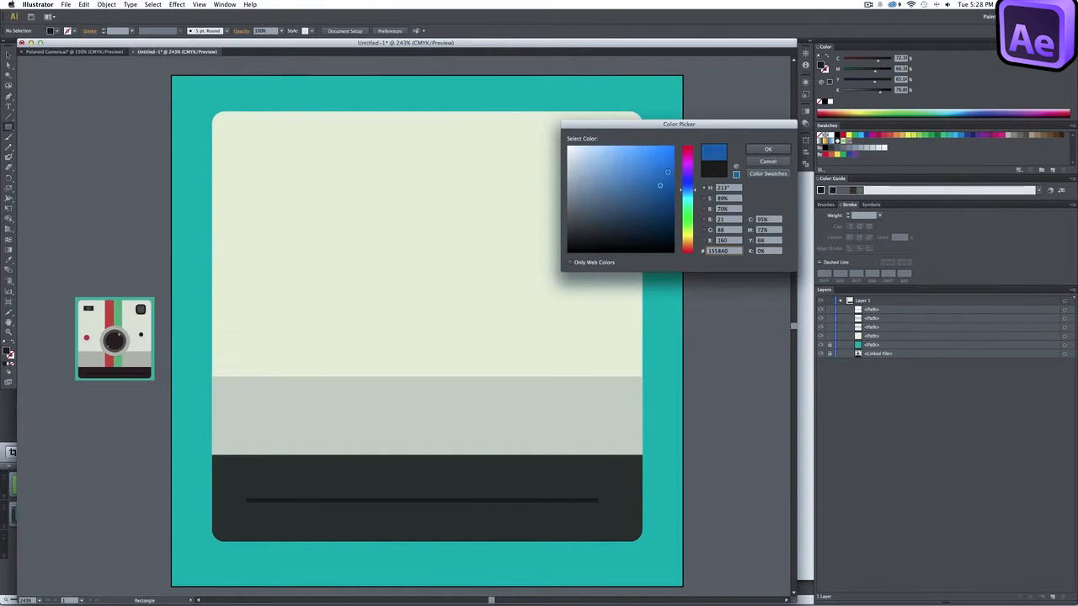
{"action": "left_click", "coordinate": [769, 149]}
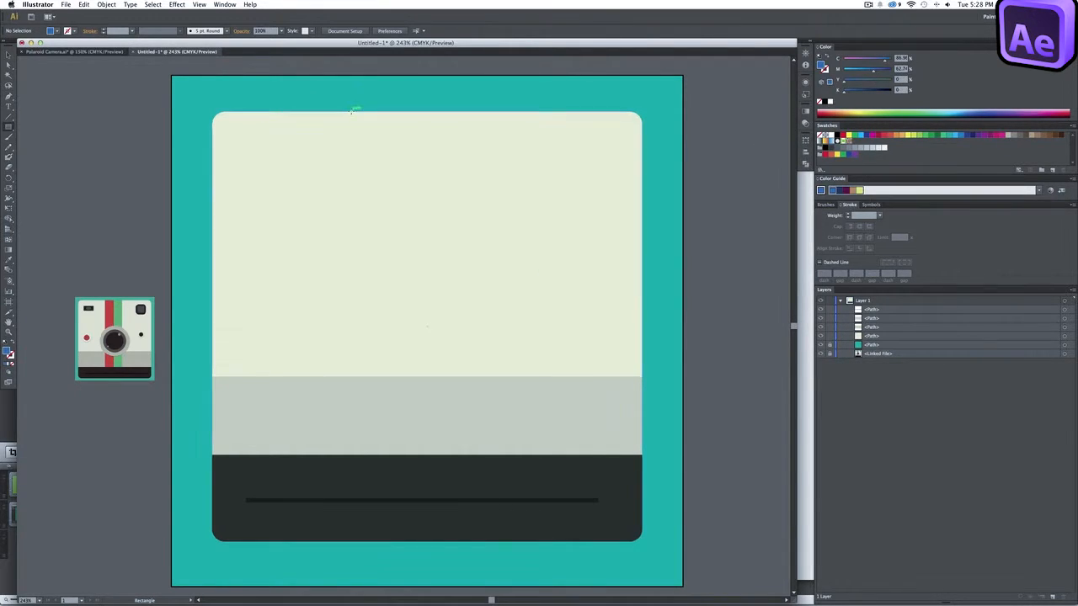
{"action": "left_click_drag", "start_coordinate": [352, 111], "coordinate": [422, 454]}
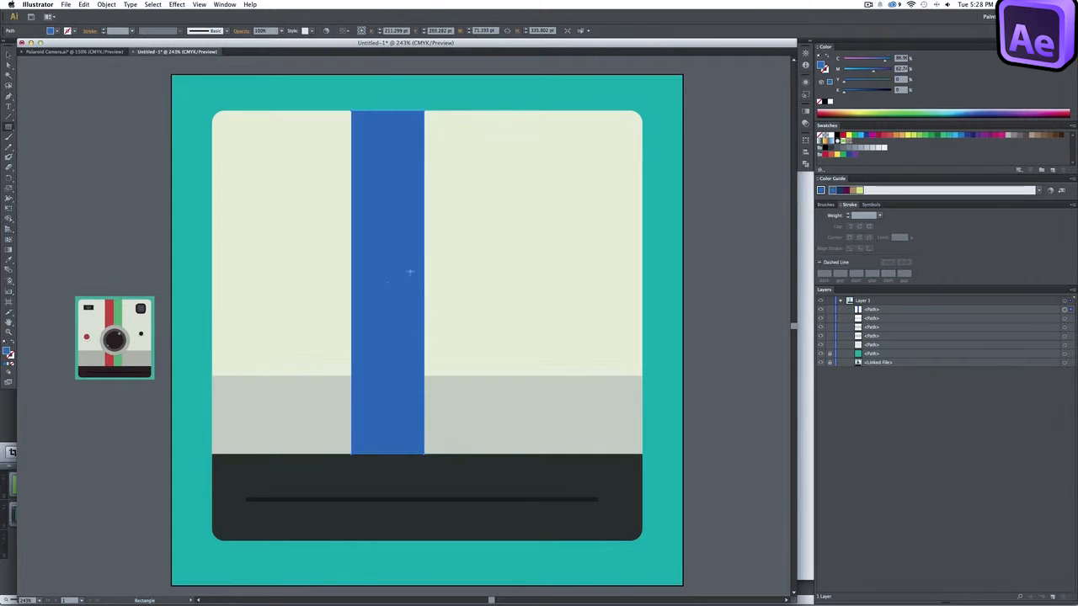
Duplicate the blue stripe and place the copy flush against its right side
{"action": "key", "text": "v"}
{"action": "key", "text": "super+c"}
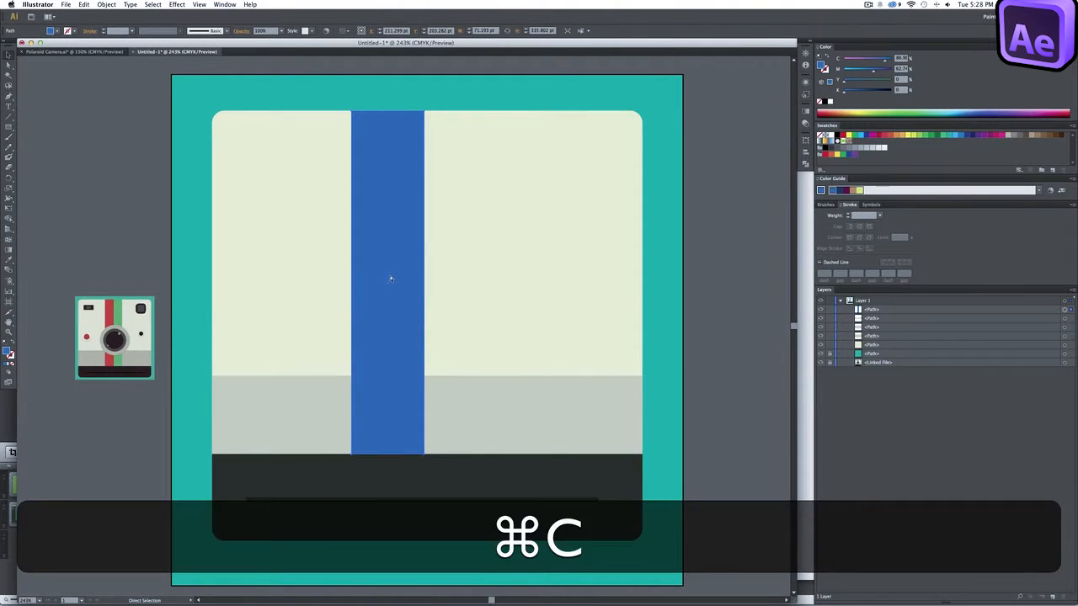
{"action": "key", "text": "super+v"}
{"action": "left_click_drag", "start_coordinate": [392, 278], "coordinate": [455, 246]}
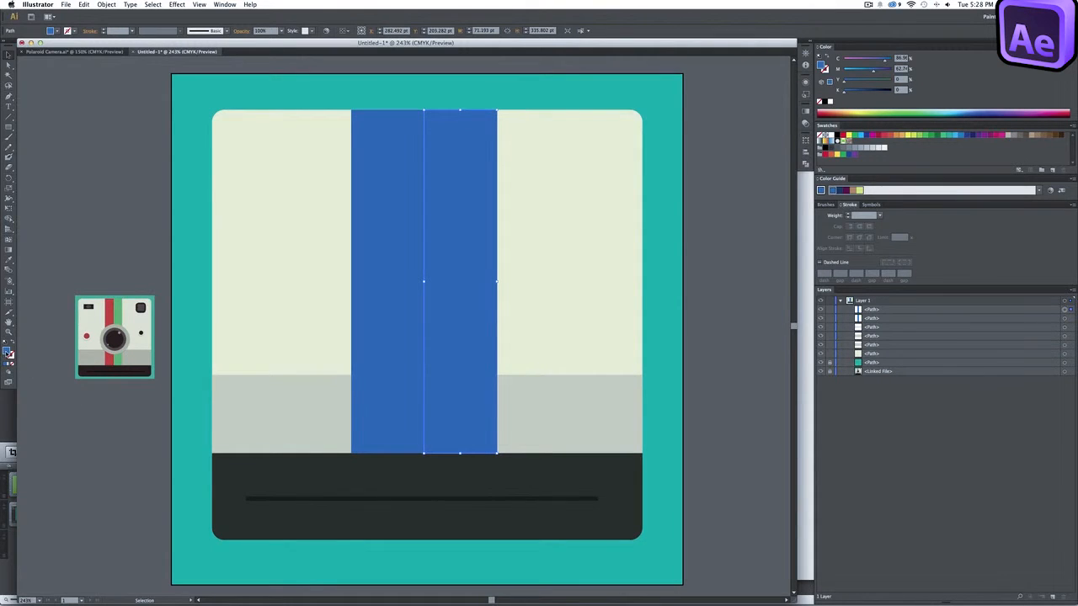
Fill the right-hand stripe with dark red #B71A1A
{"action": "double_click", "coordinate": [7, 353]}
{"action": "left_click_drag", "start_coordinate": [684, 251], "coordinate": [687, 248]}
{"action": "left_click_drag", "start_coordinate": [666, 171], "coordinate": [659, 176]}
{"action": "left_click", "coordinate": [690, 252]}
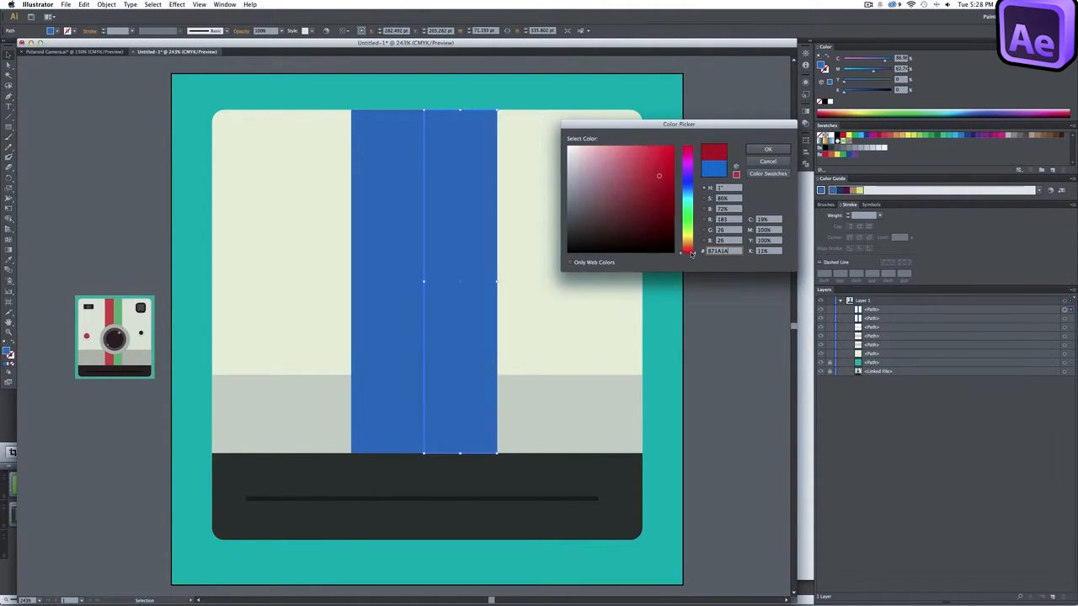
{"action": "left_click", "coordinate": [764, 151]}
{"action": "key", "text": "v"}
{"action": "left_click", "coordinate": [731, 171]}
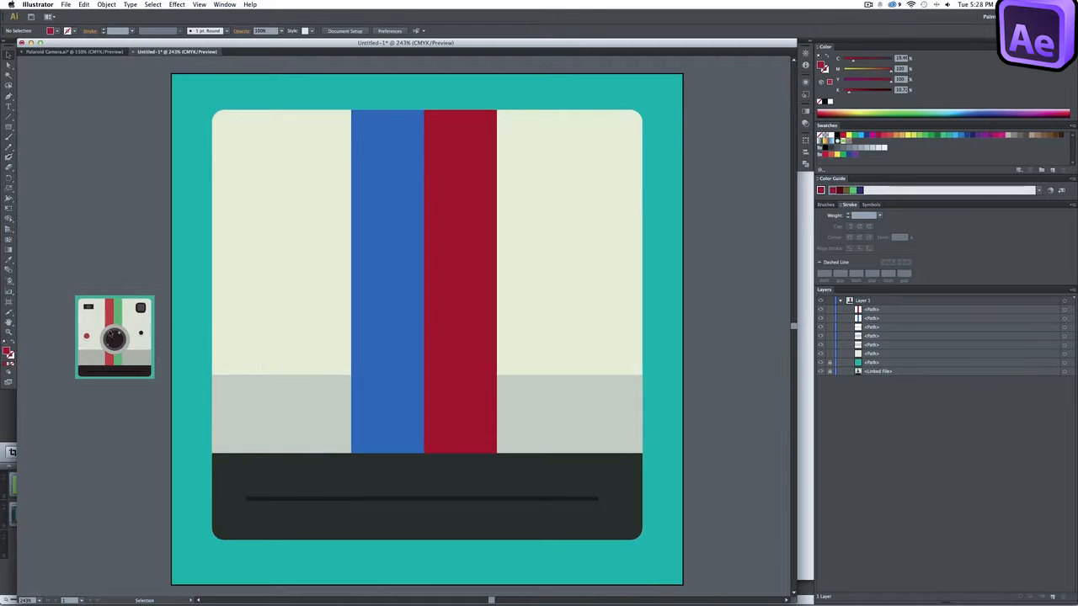
Draw a circle about 195 pt wide over the two stripes, filled with the light gray sampled from the gray strip
{"action": "left_click_drag", "start_coordinate": [10, 128], "coordinate": [46, 147]}
{"action": "key", "text": "i"}
{"action": "left_click", "coordinate": [246, 379]}
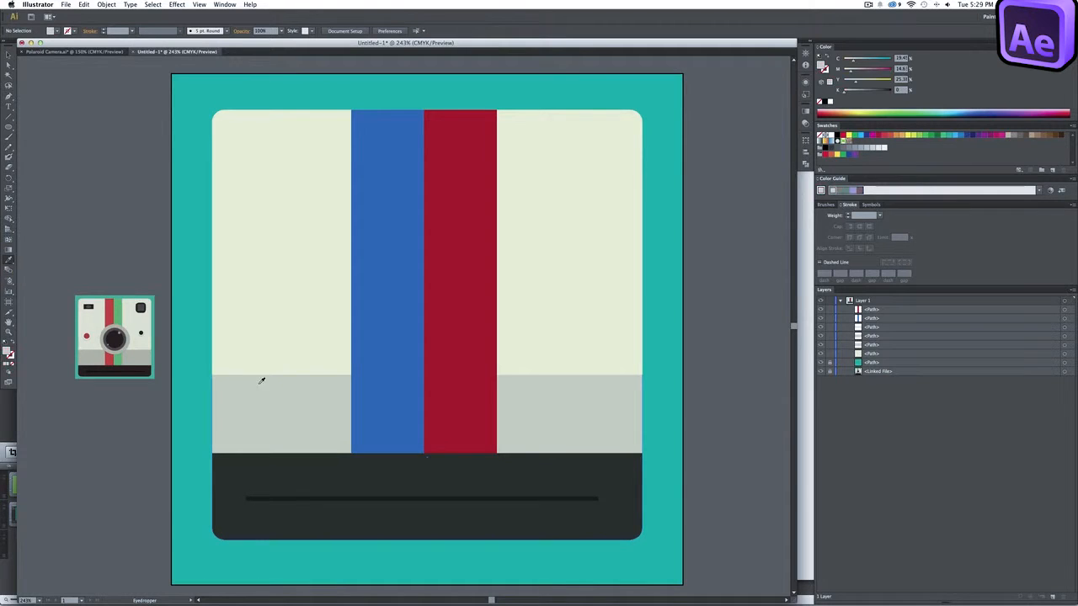
{"action": "left_click", "coordinate": [7, 127]}
{"action": "left_click_drag", "start_coordinate": [337, 217], "coordinate": [537, 339]}
Shrink the light gray circle to about 158 pt and centre it on the seam between the stripes, just above the dark strip
{"action": "key", "text": "v"}
{"action": "left_click_drag", "start_coordinate": [480, 299], "coordinate": [466, 301]}
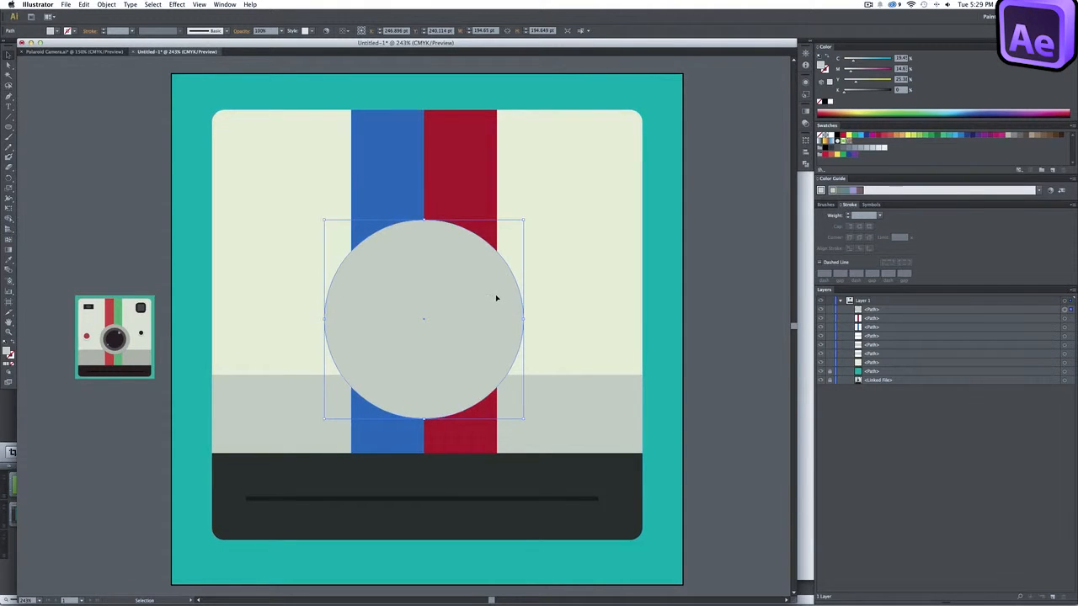
{"action": "left_click_drag", "start_coordinate": [524, 220], "coordinate": [506, 238]}
{"action": "left_click_drag", "start_coordinate": [472, 279], "coordinate": [467, 304]}
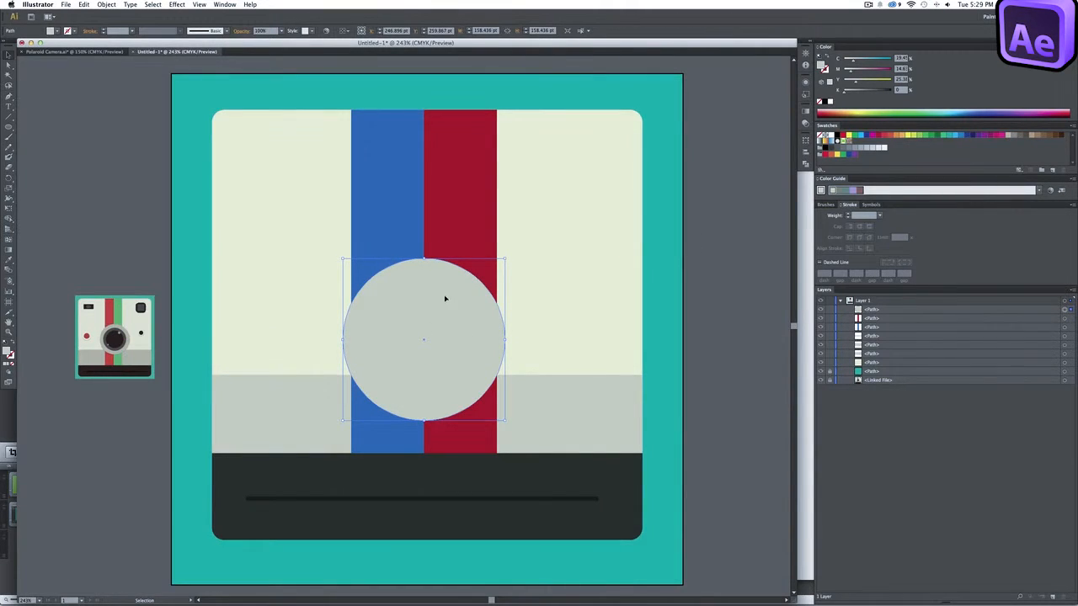
Duplicate the gray circle in place, shrink the copy to about 132 pt from its centre, and fill it with the dark strip's colour
{"action": "key", "text": "super+c"}
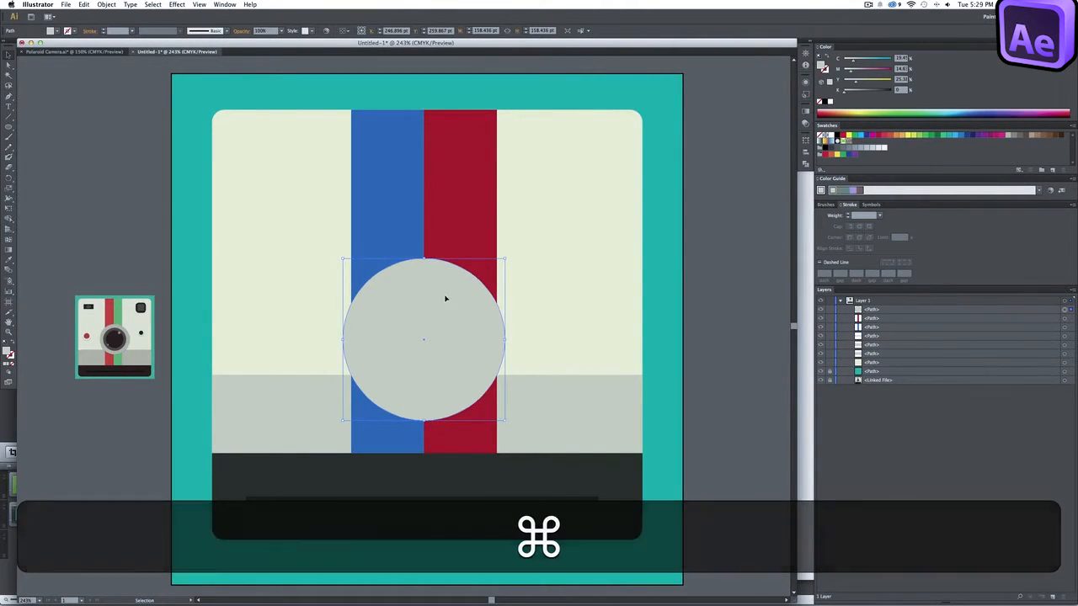
{"action": "key", "text": "super+f"}
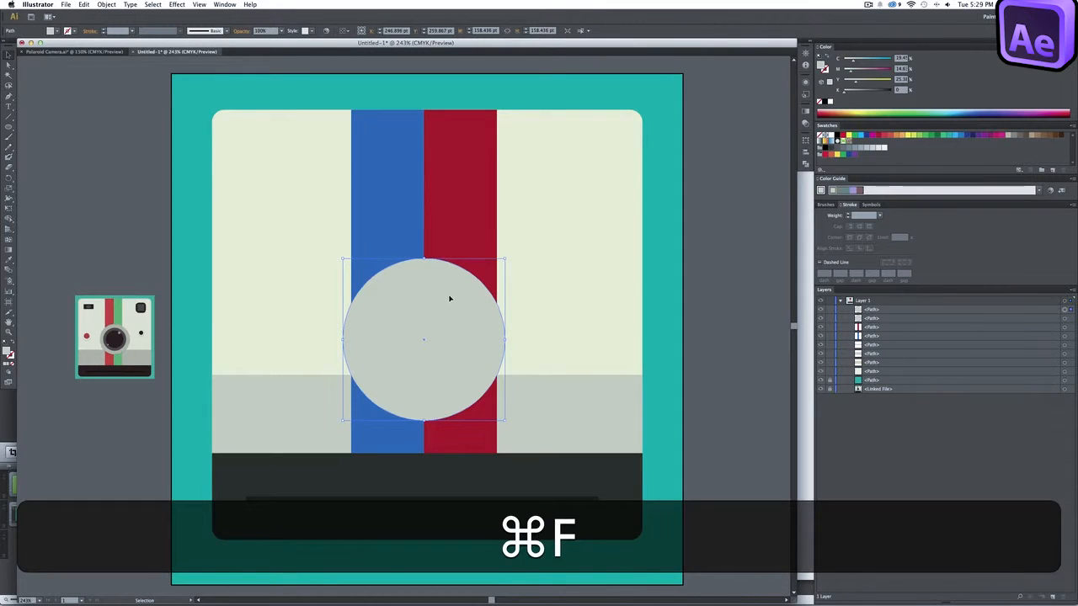
{"action": "left_click_drag", "start_coordinate": [505, 260], "coordinate": [493, 272]}
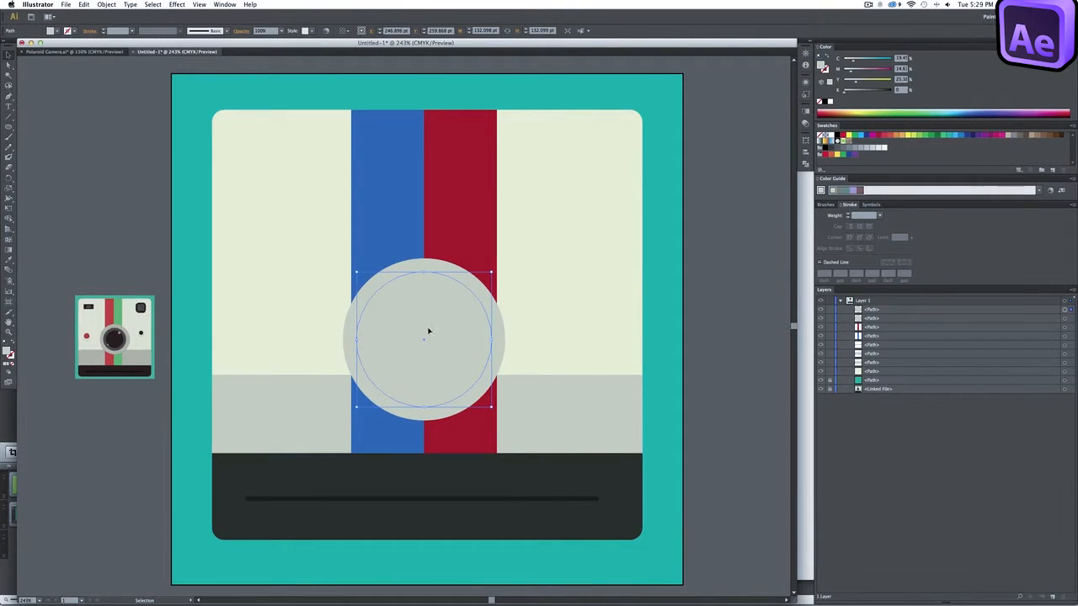
{"action": "key", "text": "i"}
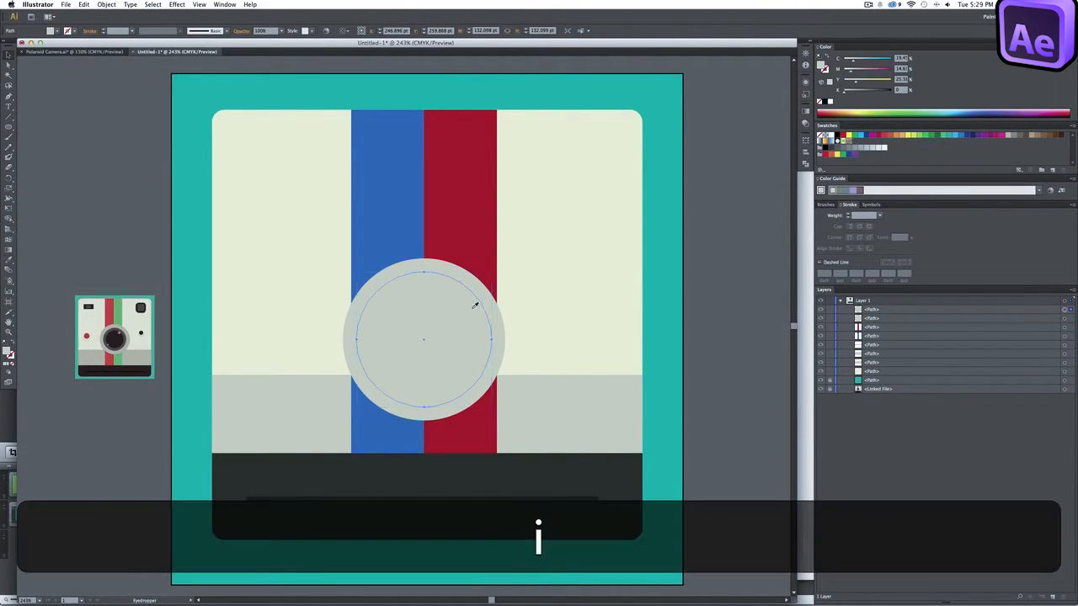
{"action": "left_click", "coordinate": [303, 457]}
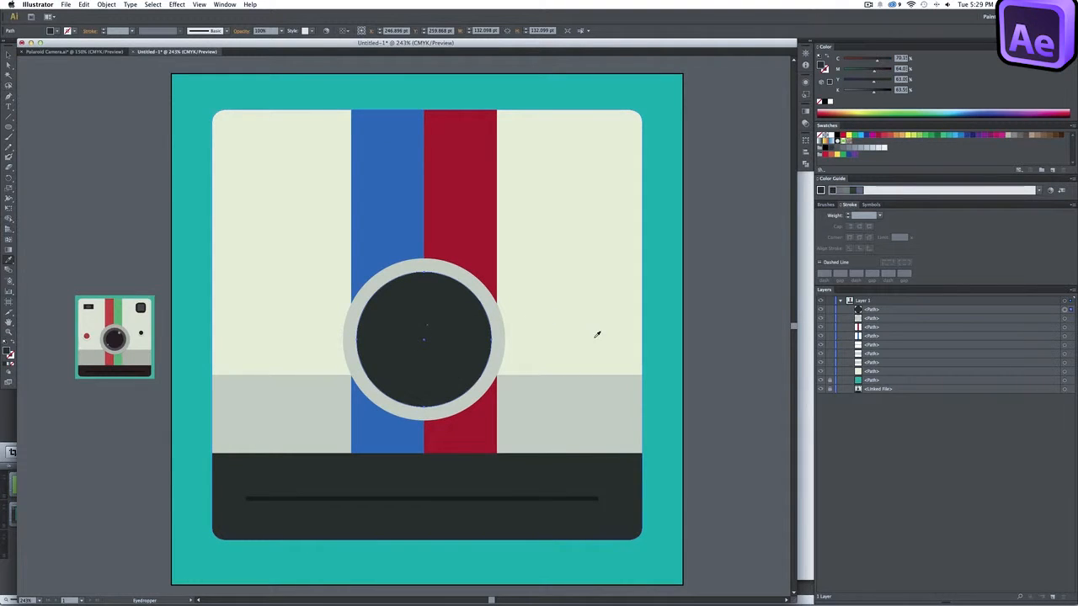
Duplicate the dark circle in place and shrink the copy concentrically to form the inner lens
{"action": "key", "text": "v"}
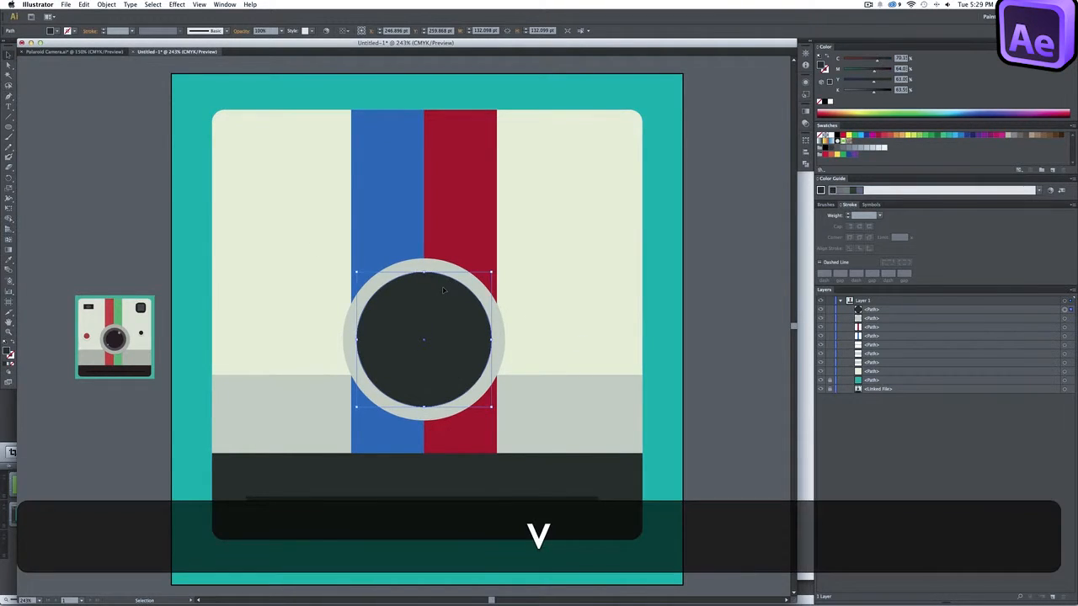
{"action": "key", "text": "super+f"}
{"action": "key", "text": "super+v"}
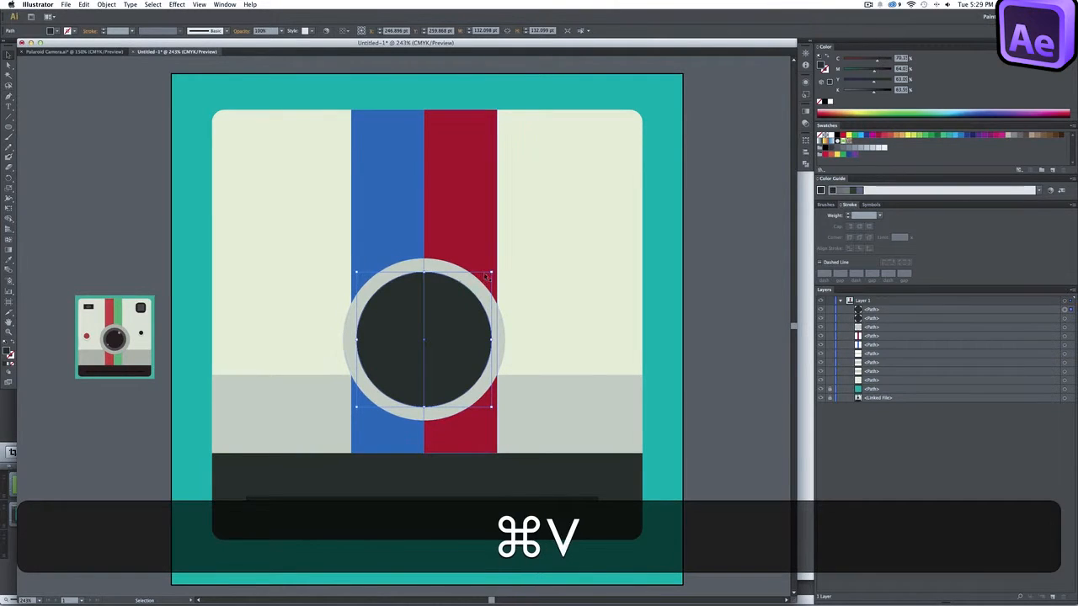
{"action": "key", "text": "alt+shift+v"}
{"action": "left_click_drag", "start_coordinate": [492, 272], "coordinate": [480, 285]}
Fill the larger dark circle behind the inner lens with medium gray #545454
{"action": "left_click", "coordinate": [423, 278]}
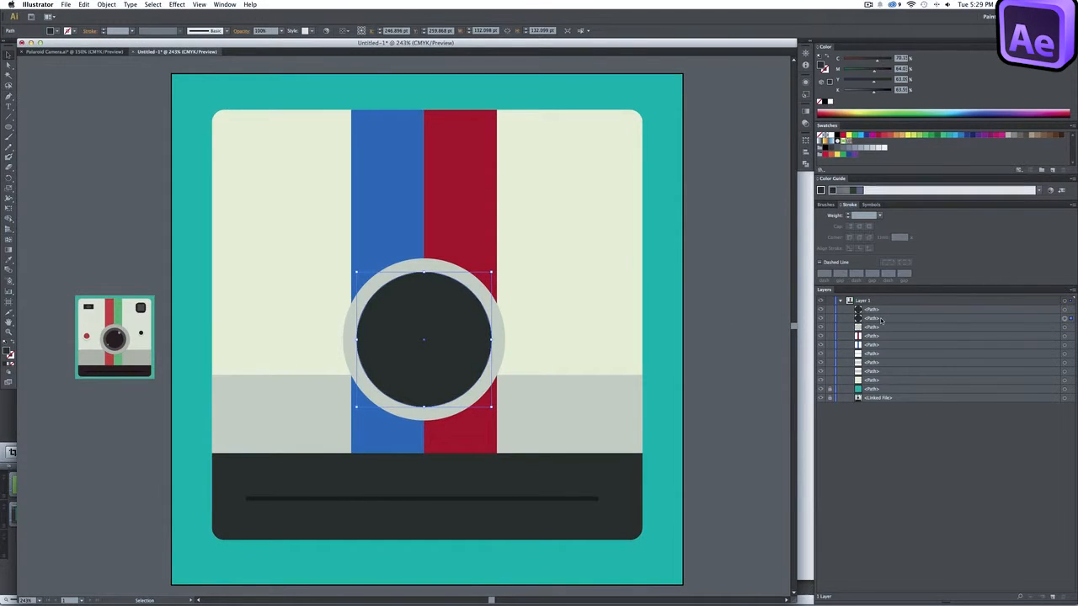
{"action": "double_click", "coordinate": [9, 354]}
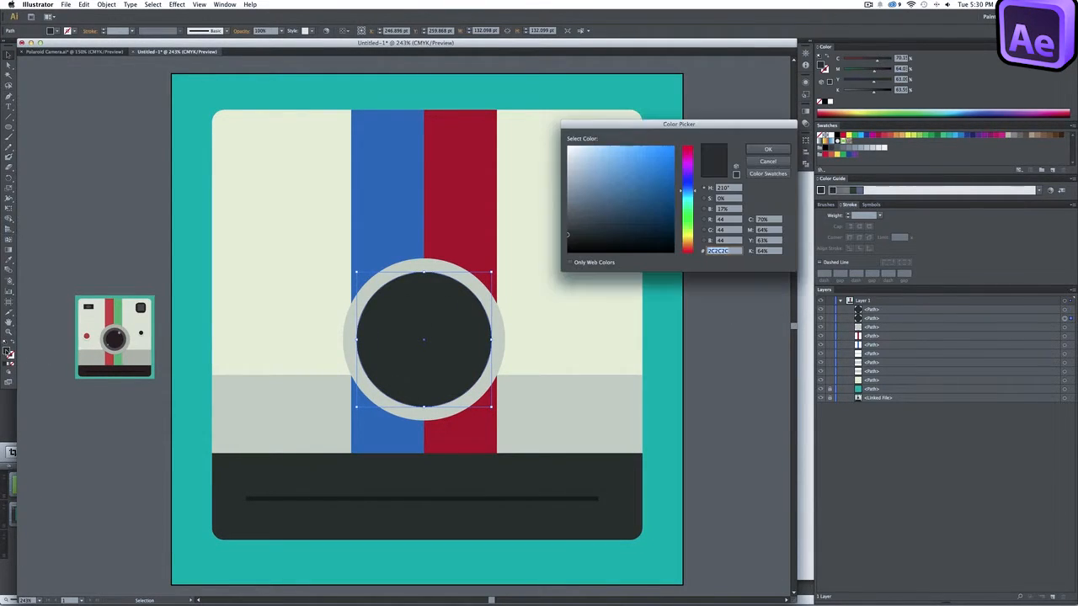
{"action": "left_click_drag", "start_coordinate": [568, 234], "coordinate": [570, 218]}
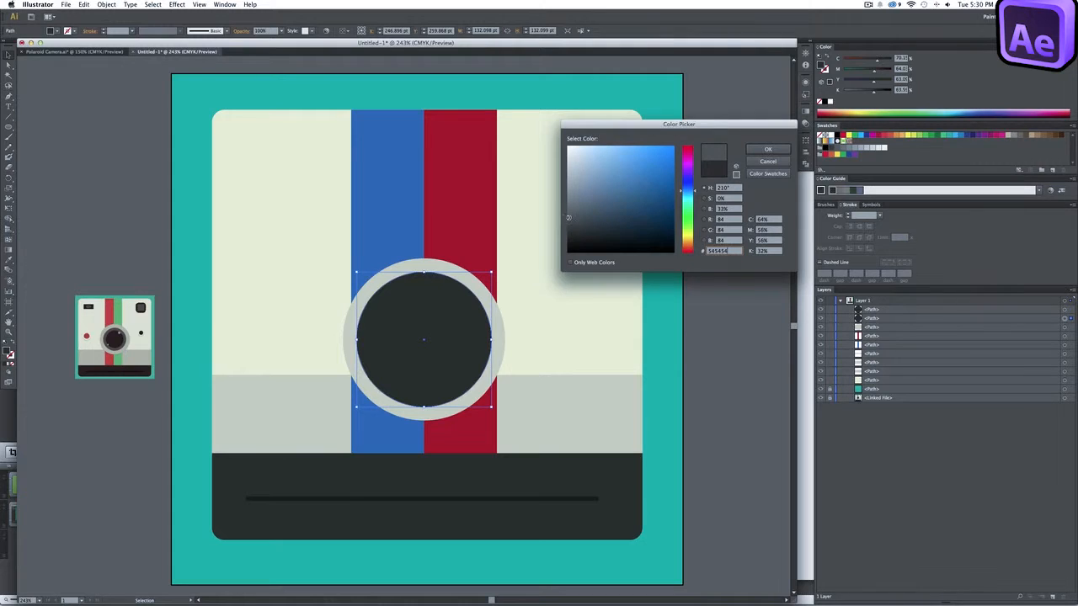
{"action": "left_click", "coordinate": [765, 151]}
{"action": "key", "text": "v"}
{"action": "left_click", "coordinate": [721, 179]}
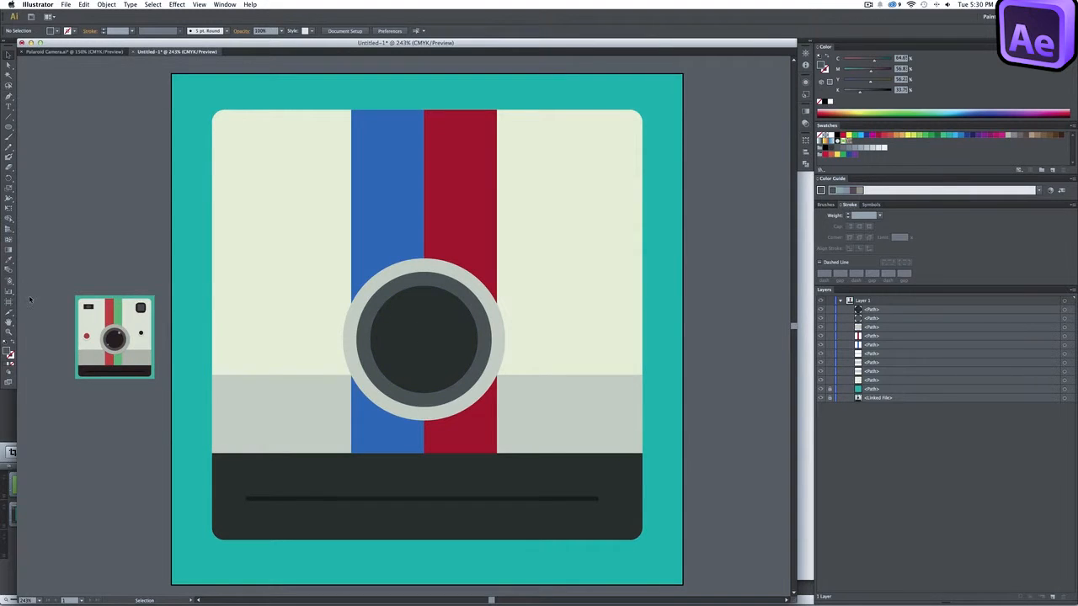
Draw a highlight circle about 12 pt wide at the inner lens's upper right edge, filled with the gray strip's colour
{"action": "left_click", "coordinate": [9, 126]}
{"action": "left_click_drag", "start_coordinate": [442, 289], "coordinate": [452, 299]}
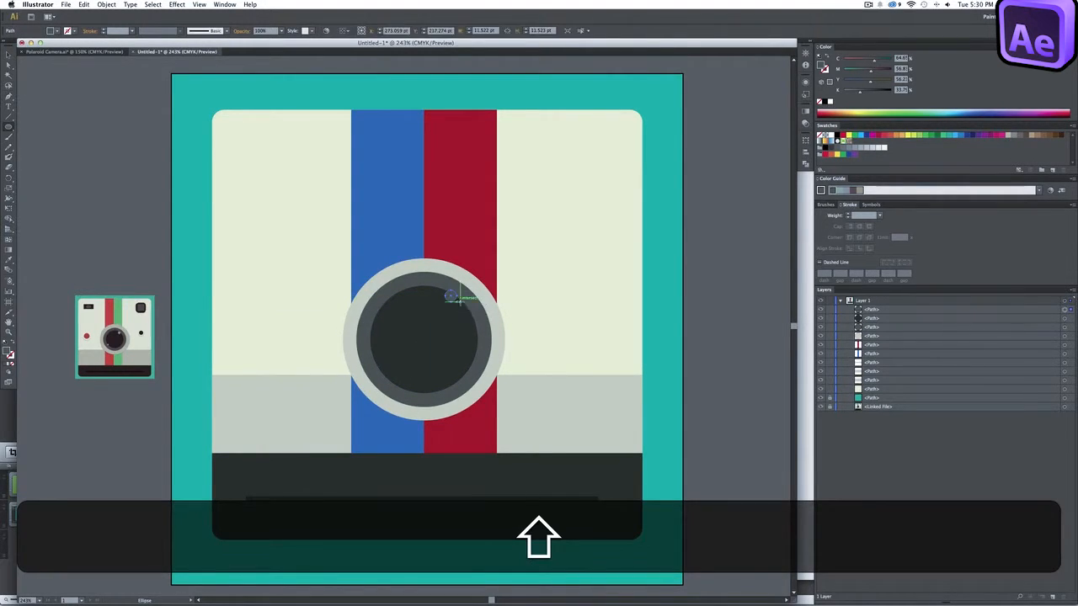
{"action": "key", "text": "i"}
{"action": "left_click", "coordinate": [636, 399]}
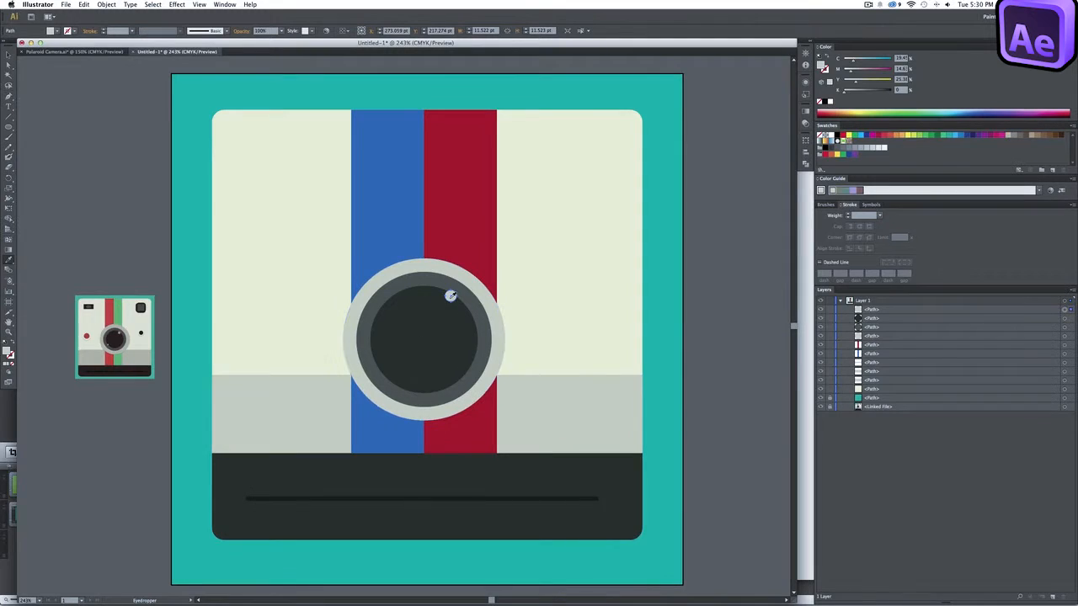
Duplicate the highlight circle, shrink the copy to about 7 pt, and place it at the inner lens's lower left edge
{"action": "key", "text": "v"}
{"action": "key", "text": "super+c"}
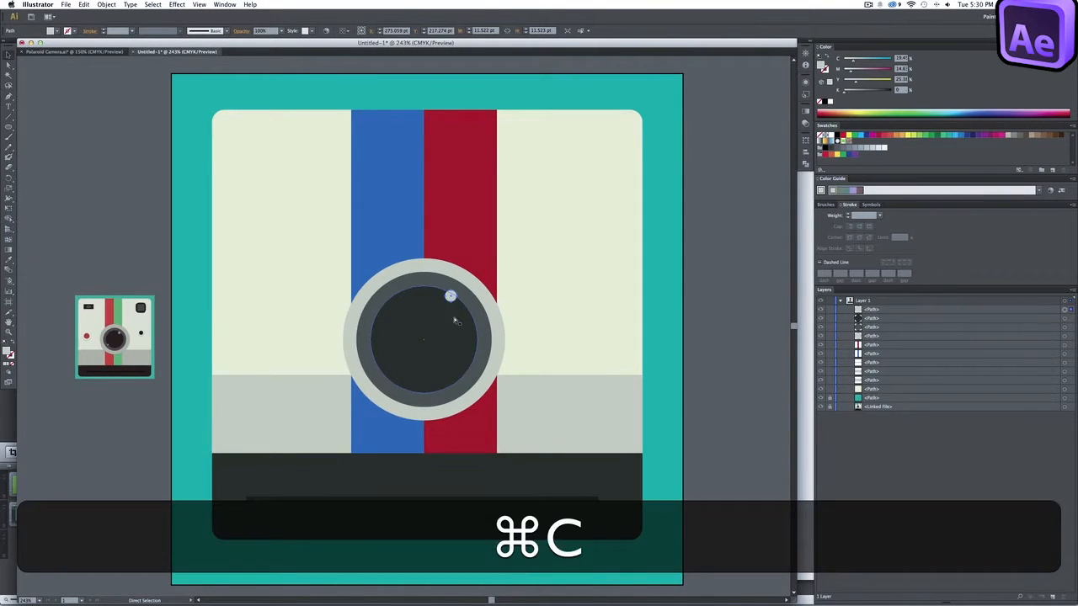
{"action": "key", "text": "super+f"}
{"action": "key", "text": "v"}
{"action": "left_click_drag", "start_coordinate": [451, 296], "coordinate": [385, 378]}
{"action": "key", "text": "Left"}
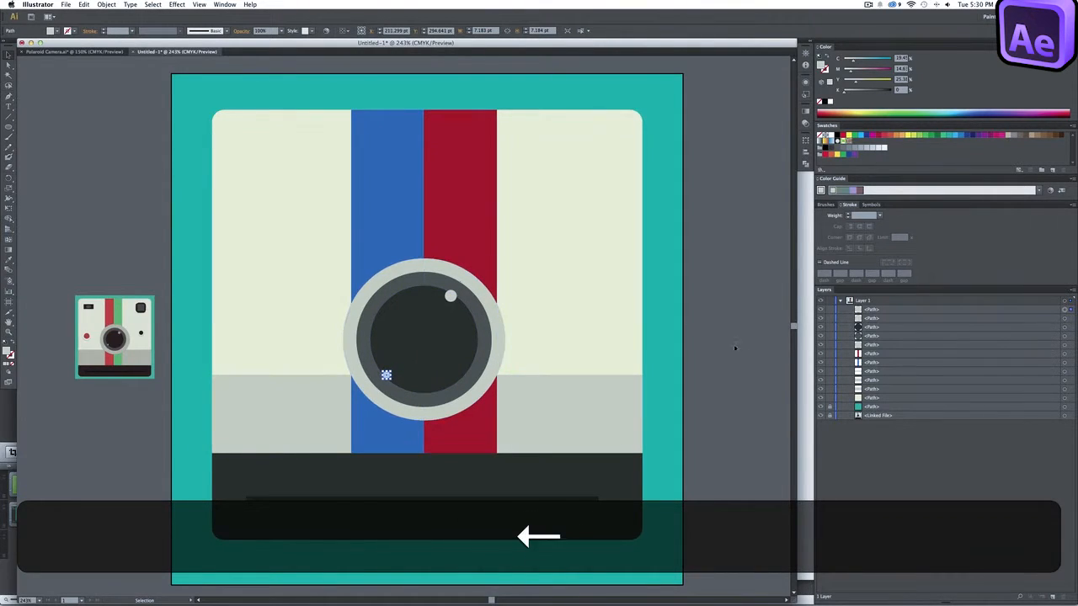
Shift the larger highlight circle slightly down and to the right along the lens's upper right edge
{"action": "left_click", "coordinate": [754, 343]}
{"action": "left_click_drag", "start_coordinate": [451, 295], "coordinate": [454, 301]}
{"action": "key", "text": "Up"}
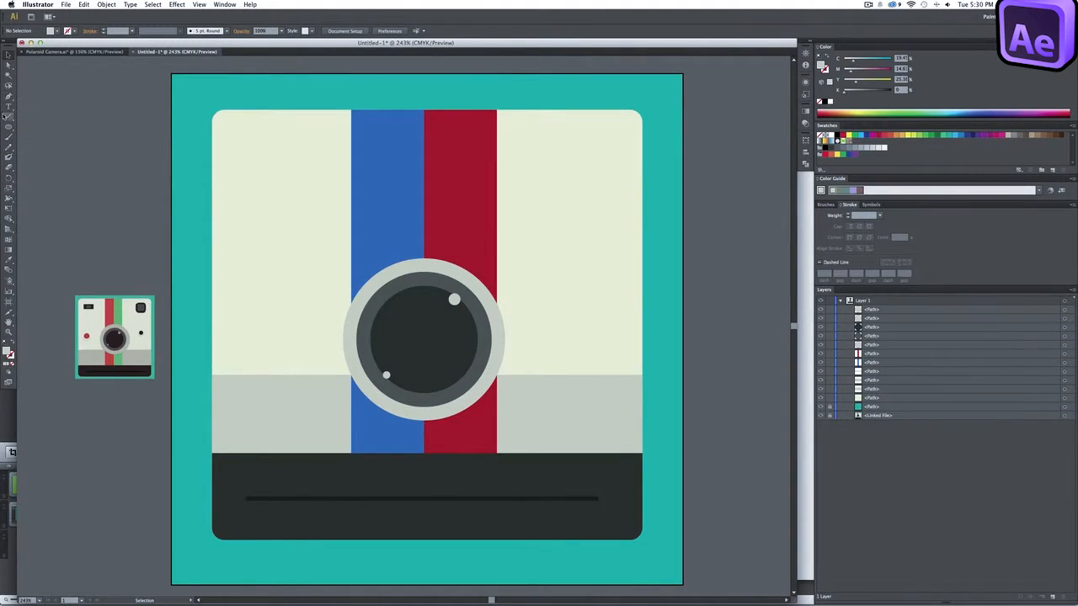
Draw a rectangle about 88 × 33 pt in the camera body's upper left corner and fill it with the inner lens's dark colour
{"action": "left_click_drag", "start_coordinate": [9, 126], "coordinate": [51, 127]}
{"action": "left_click_drag", "start_coordinate": [231, 134], "coordinate": [322, 169]}
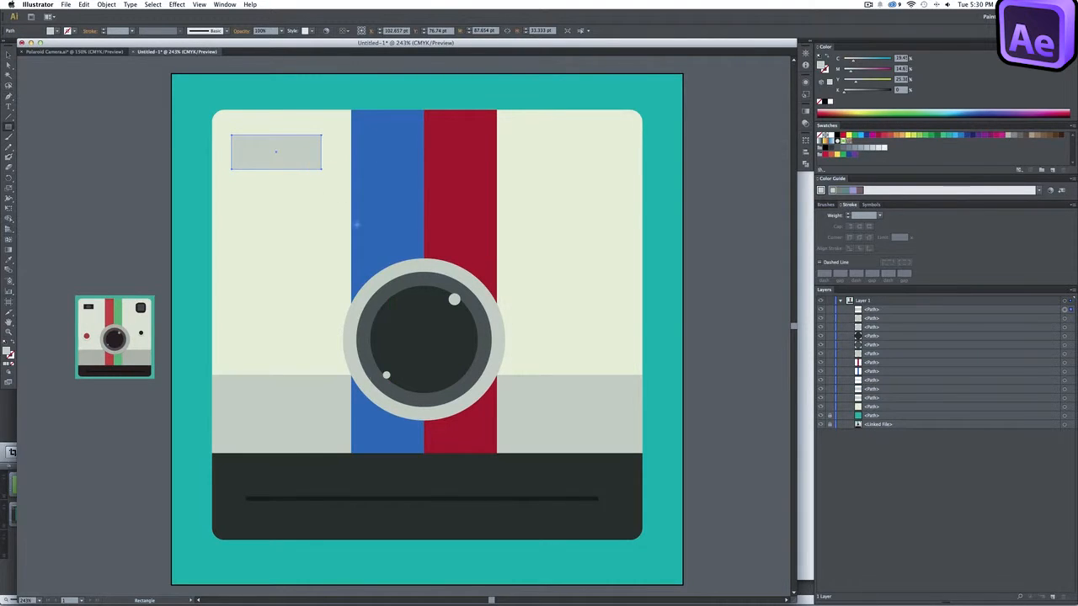
{"action": "key", "text": "i"}
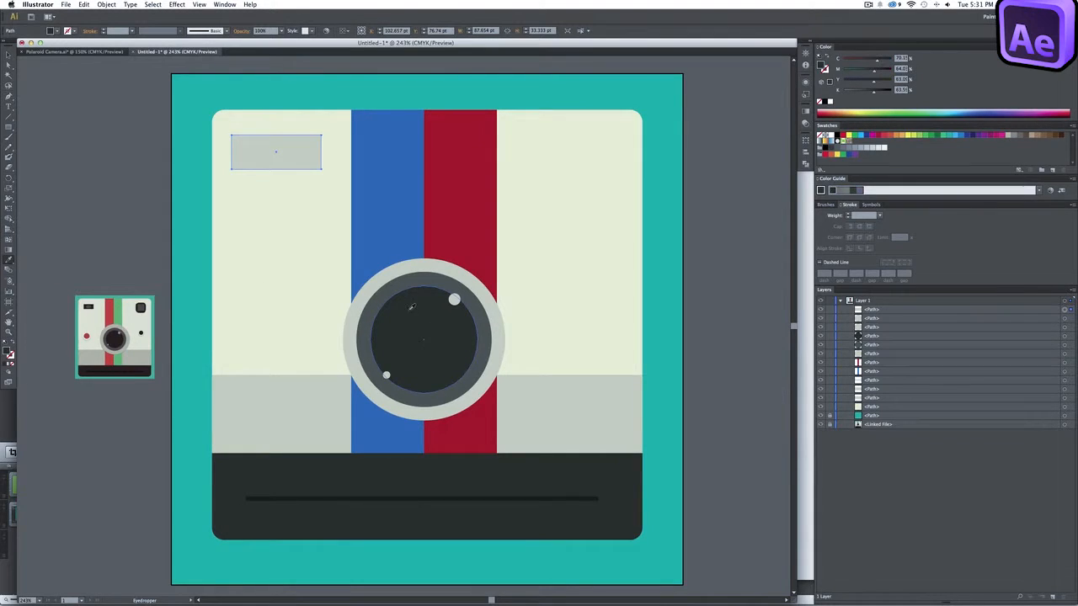
{"action": "left_click", "coordinate": [405, 381]}
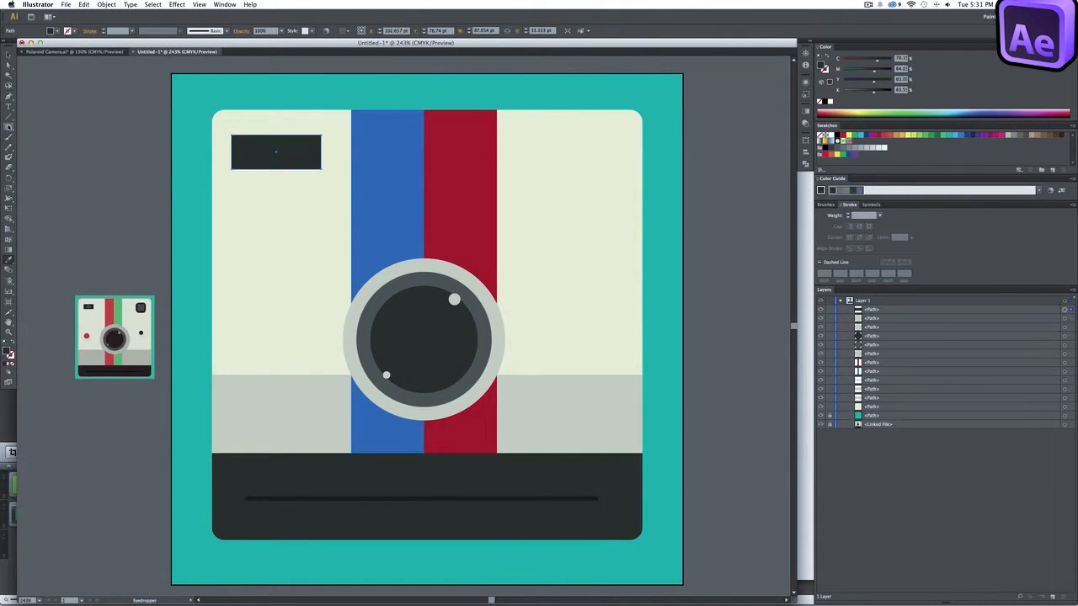
Draw a rounded rectangle about 73 × 25 pt inside the upper left dark rectangle and fill it with the lens ring's slate gray
{"action": "left_click_drag", "start_coordinate": [8, 126], "coordinate": [47, 138]}
{"action": "left_click_drag", "start_coordinate": [238, 139], "coordinate": [317, 166]}
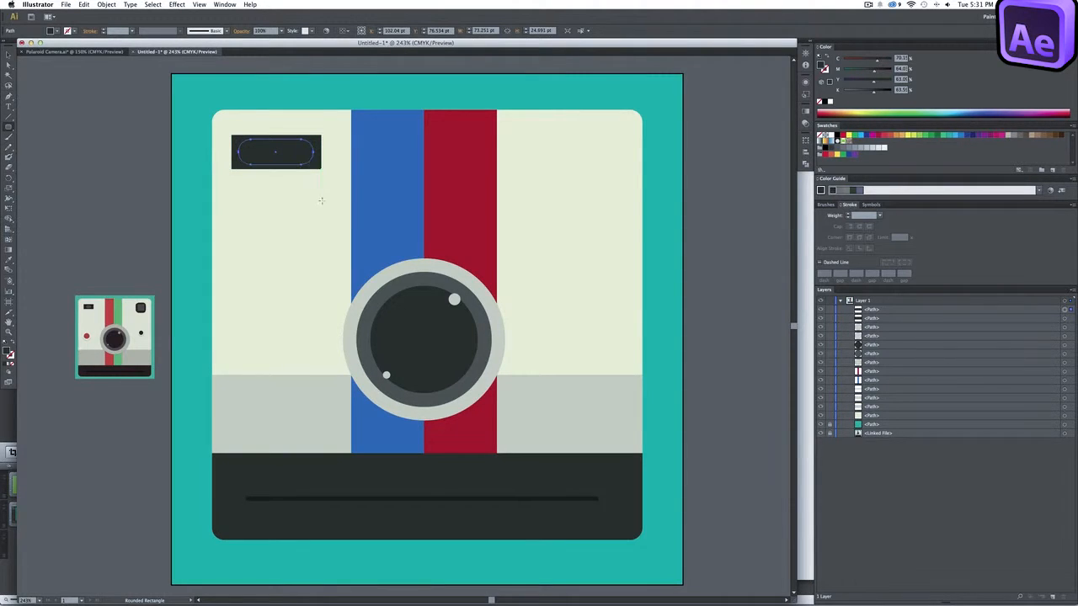
{"action": "key", "text": "i"}
{"action": "left_click", "coordinate": [421, 283]}
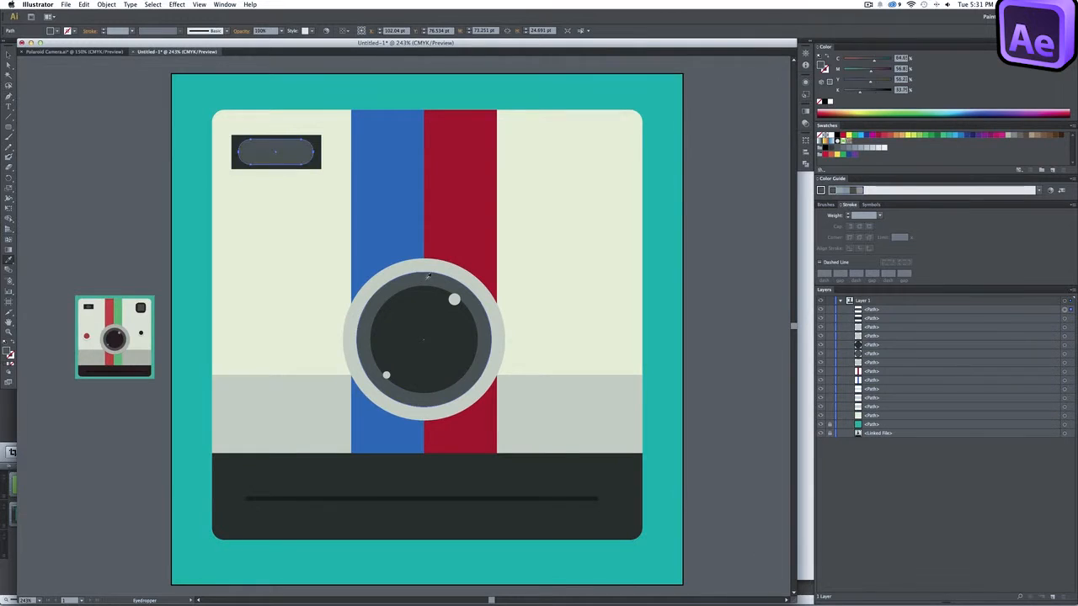
{"action": "key", "text": "v"}
{"action": "left_click", "coordinate": [290, 88]}
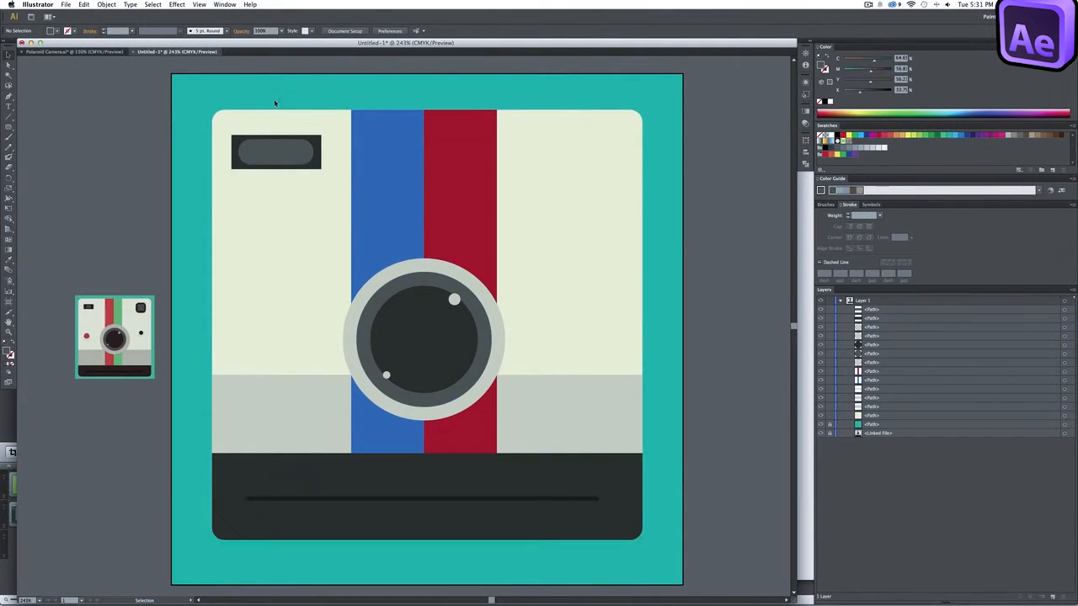
Draw a rounded rectangle about 74 × 65 pt in the camera body's upper right corner, filled with the inner lens's dark colour
{"action": "left_click", "coordinate": [9, 127]}
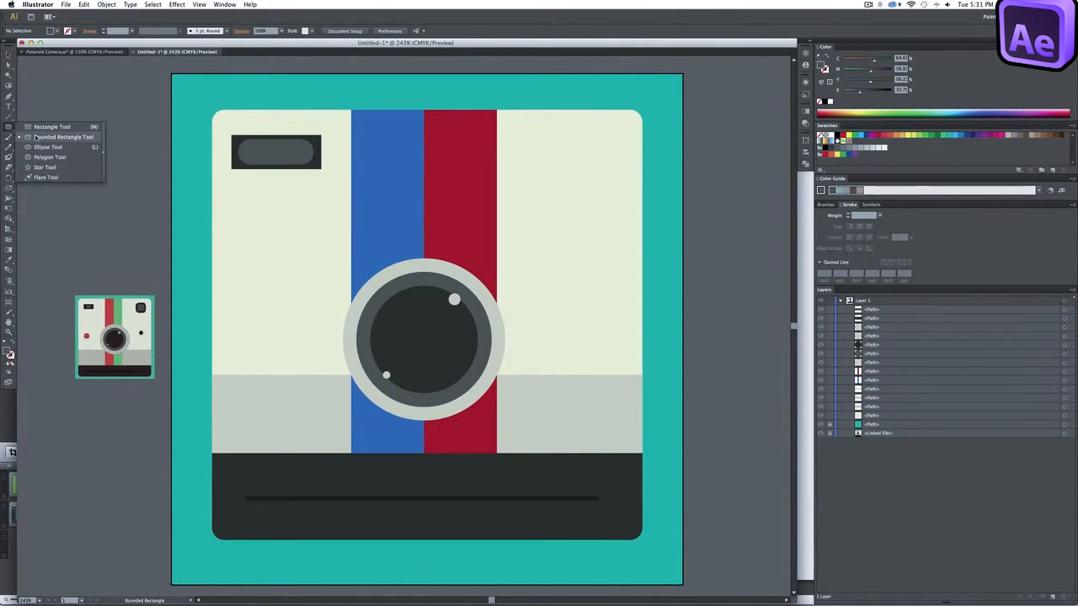
{"action": "left_click", "coordinate": [43, 139]}
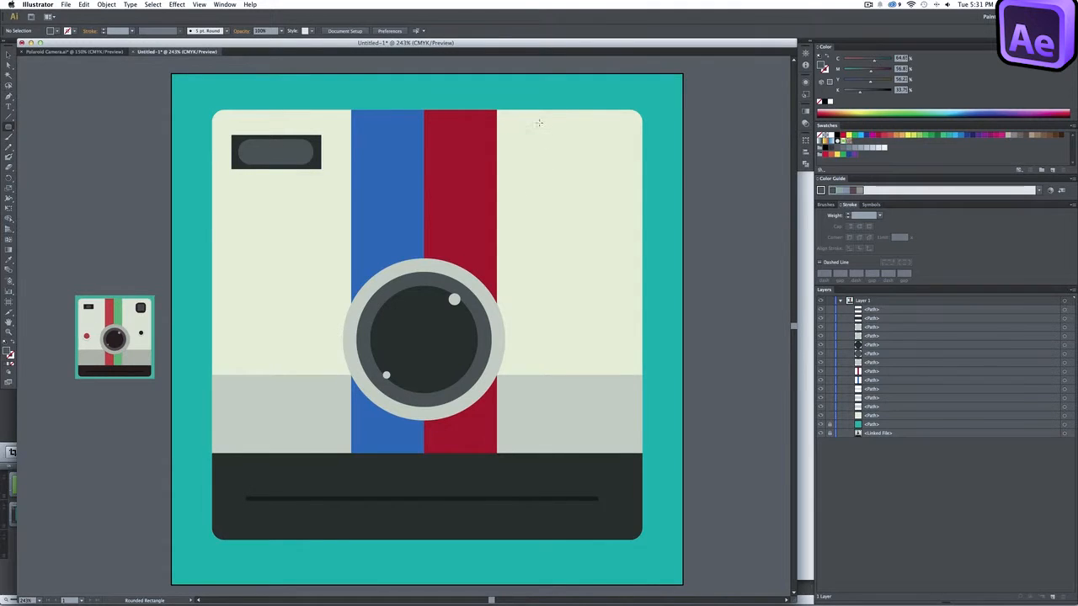
{"action": "left_click_drag", "start_coordinate": [542, 125], "coordinate": [606, 170]}
{"action": "key", "text": "v"}
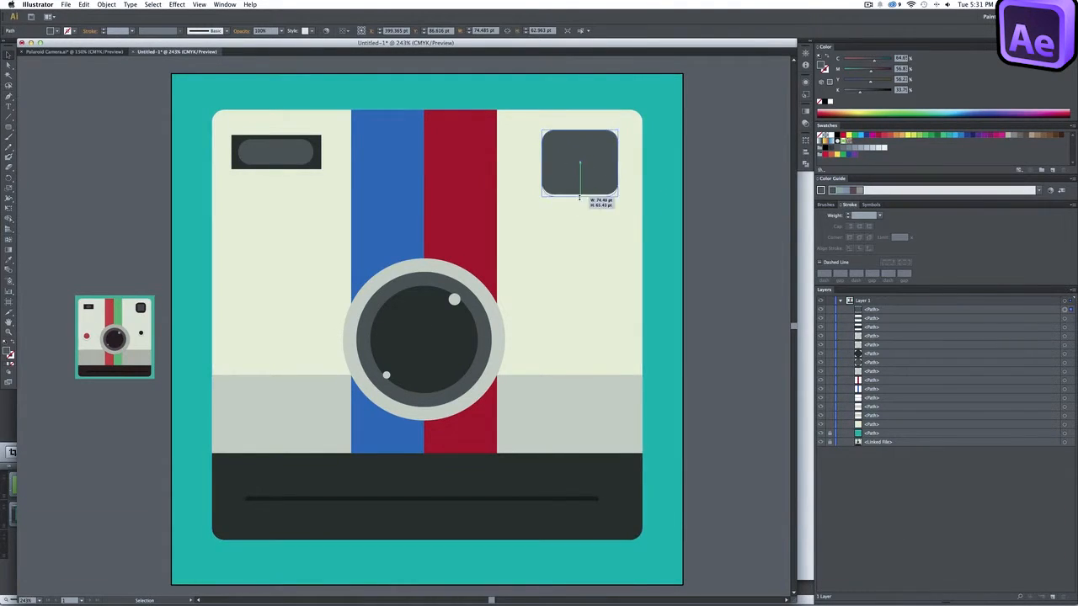
{"action": "key", "text": "i"}
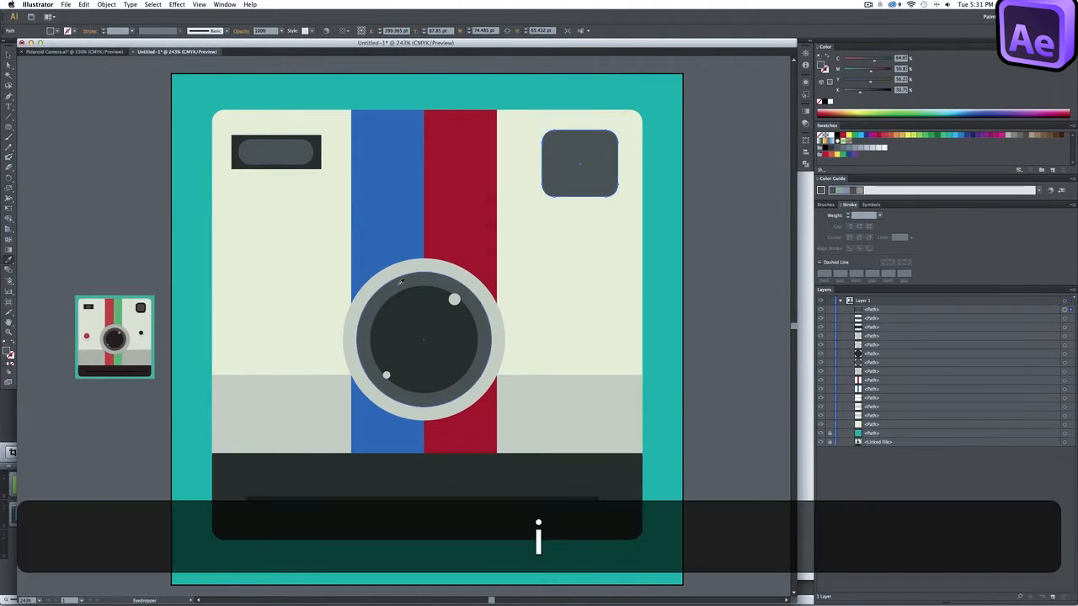
{"action": "left_click", "coordinate": [388, 329]}
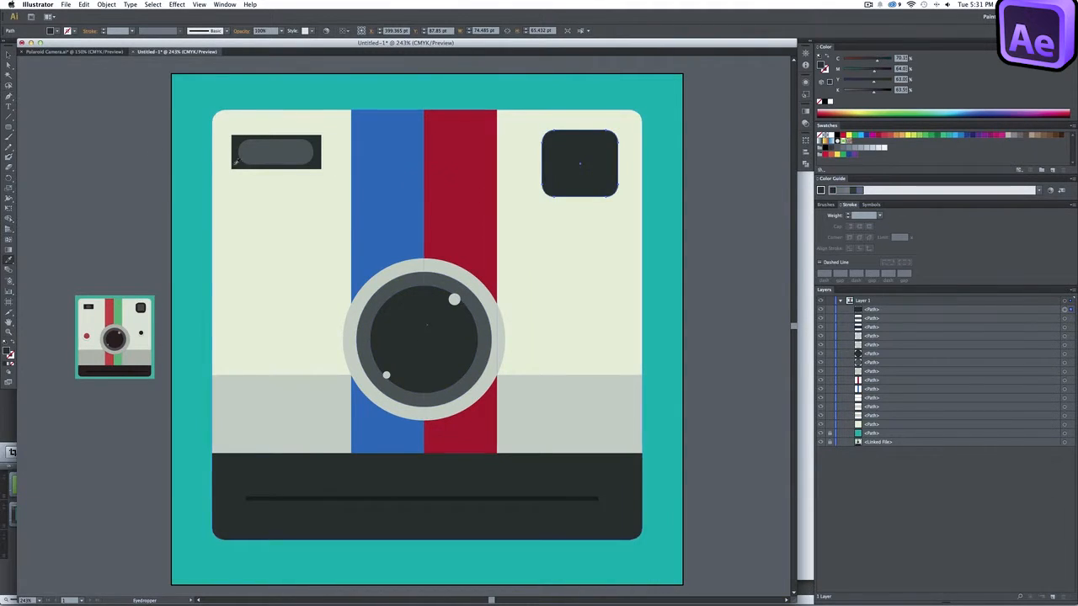
Draw a rounded rectangle about 53 × 48 pt inside the upper right dark shape and fill it with the lens ring's slate gray
{"action": "left_click", "coordinate": [9, 128]}
{"action": "left_click_drag", "start_coordinate": [8, 128], "coordinate": [63, 137]}
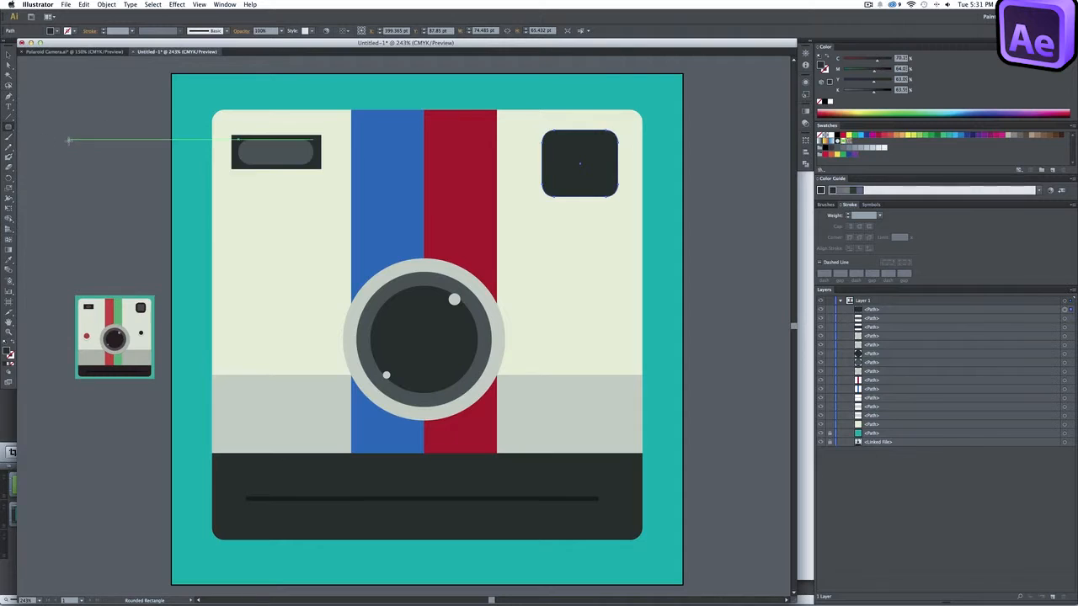
{"action": "left_click_drag", "start_coordinate": [556, 135], "coordinate": [605, 187]}
{"action": "key", "text": "i"}
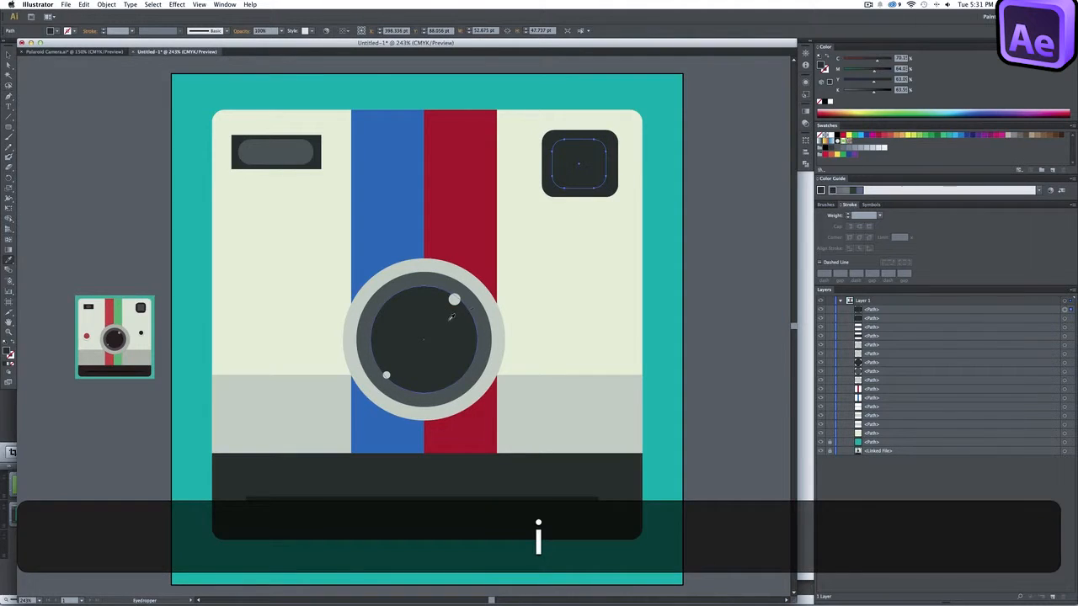
{"action": "left_click", "coordinate": [483, 301]}
{"action": "key", "text": "v"}
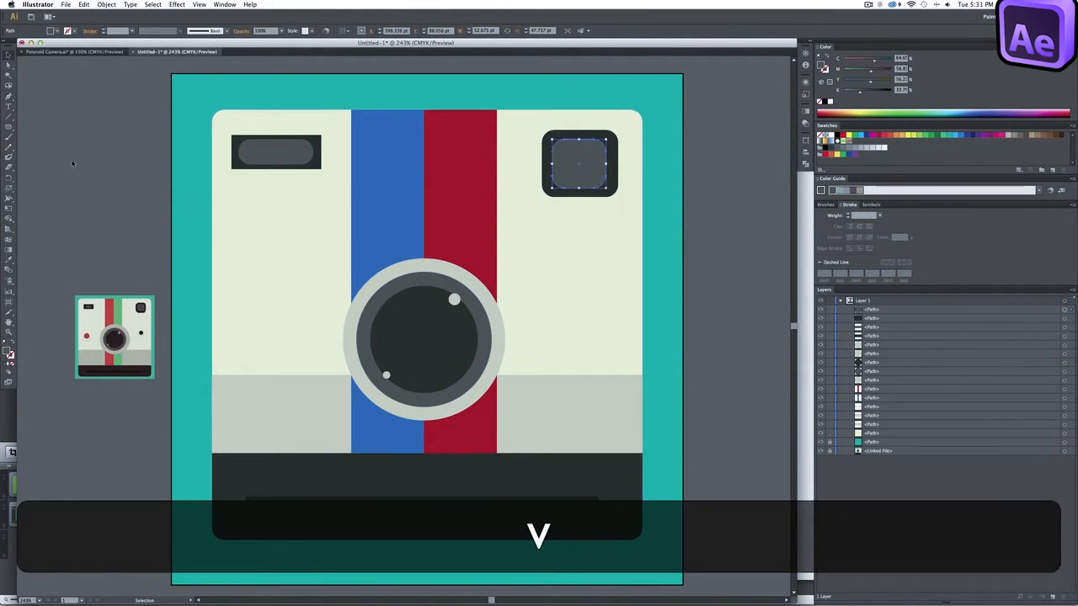
{"action": "left_click", "coordinate": [123, 172]}
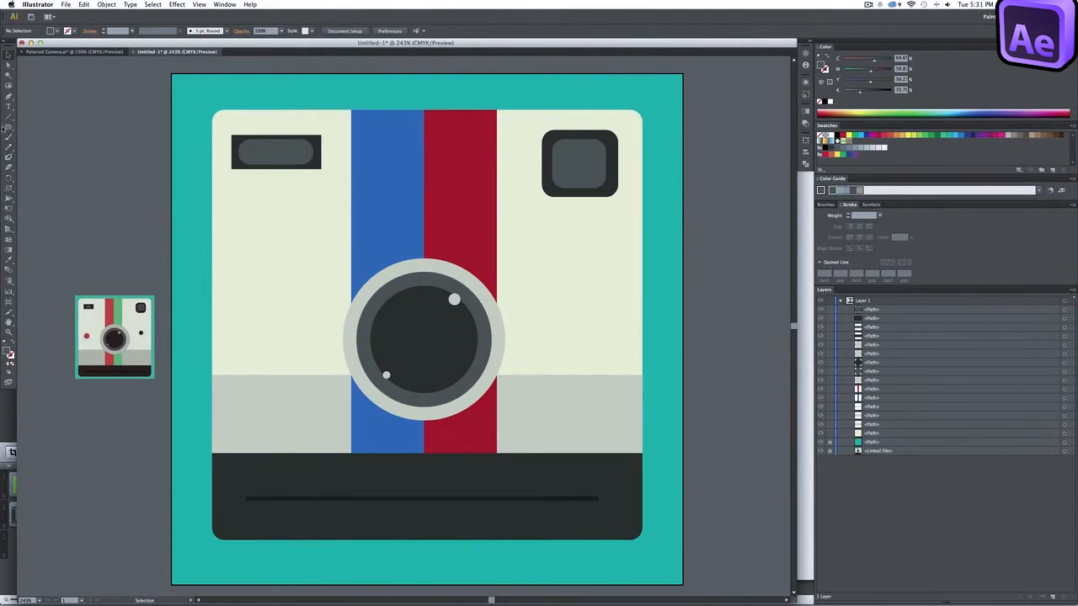
Draw a circle about 61 pt wide to the left of the lens and fill it with the camera body's cream colour
{"action": "left_click_drag", "start_coordinate": [9, 126], "coordinate": [47, 147]}
{"action": "key", "text": "shift"}
{"action": "left_click_drag", "start_coordinate": [246, 275], "coordinate": [305, 328]}
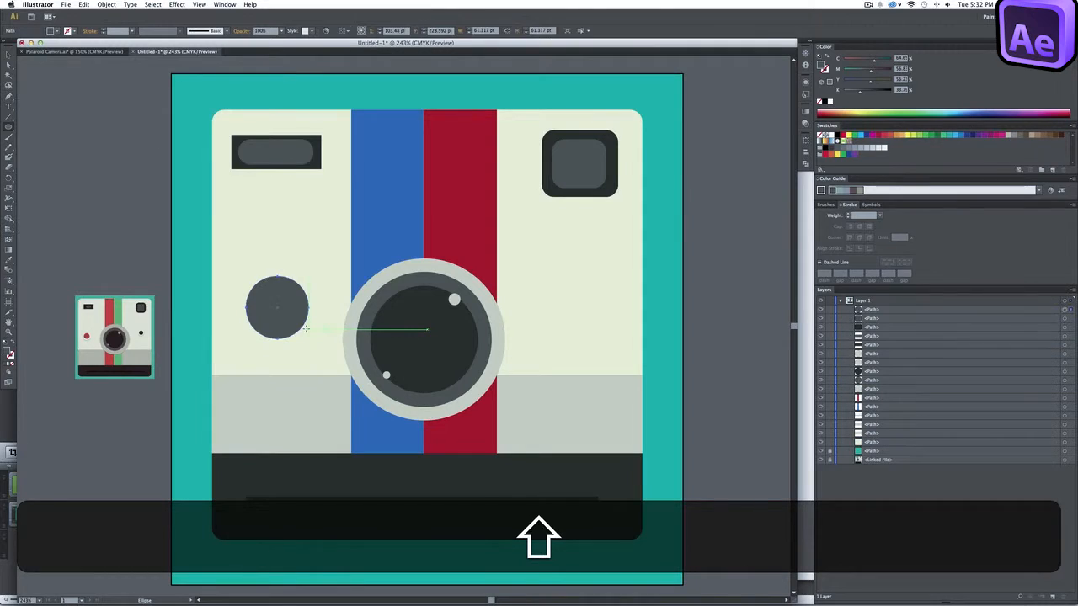
{"action": "key", "text": "i"}
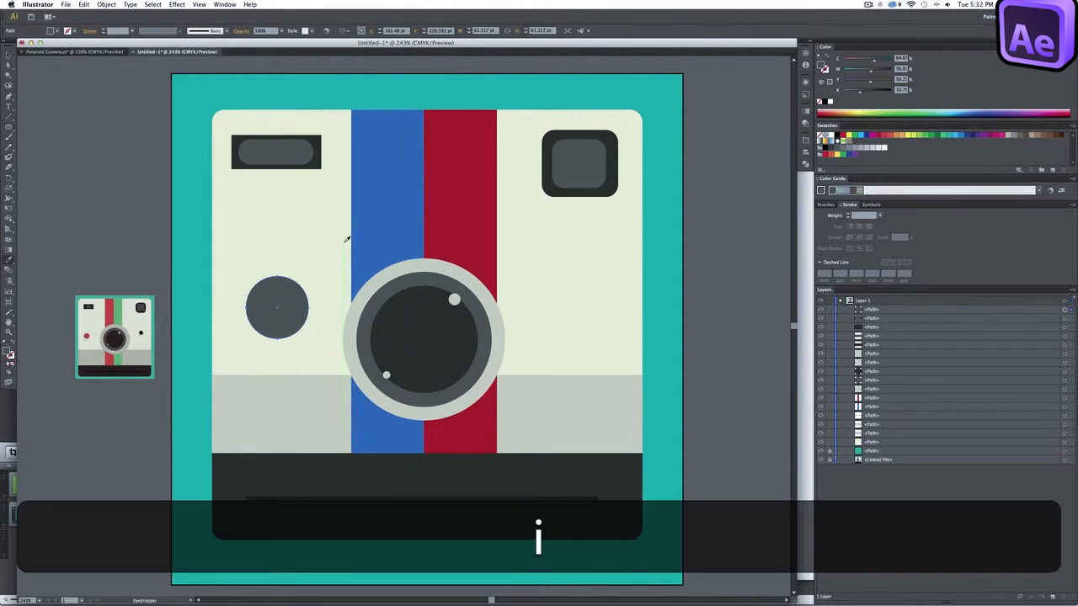
{"action": "left_click", "coordinate": [305, 267]}
{"action": "key", "text": "v"}
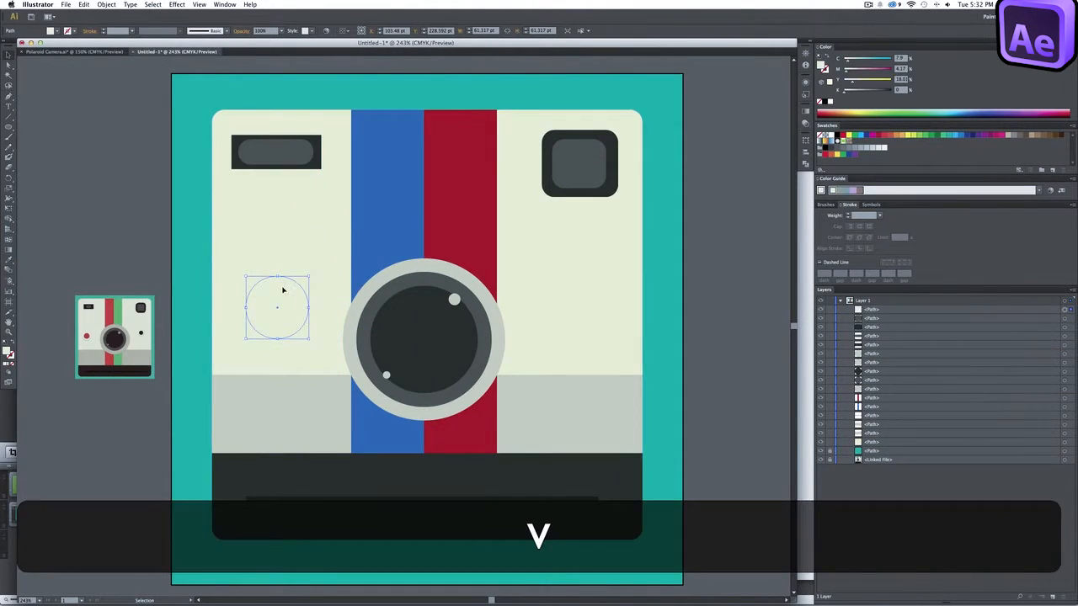
Apply a Multiply drop shadow to the cream circle with 50% opacity, 0 pt X offset and 3 pt Y offset
{"action": "left_click", "coordinate": [177, 4]}
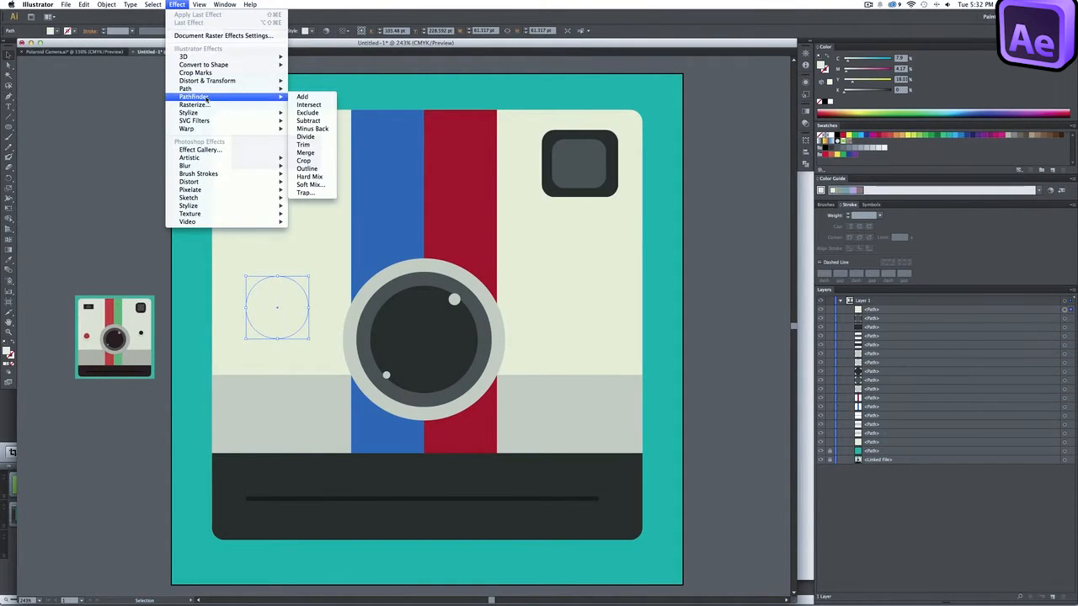
{"action": "mouse_move", "coordinate": [209, 83]}
{"action": "mouse_move", "coordinate": [216, 115]}
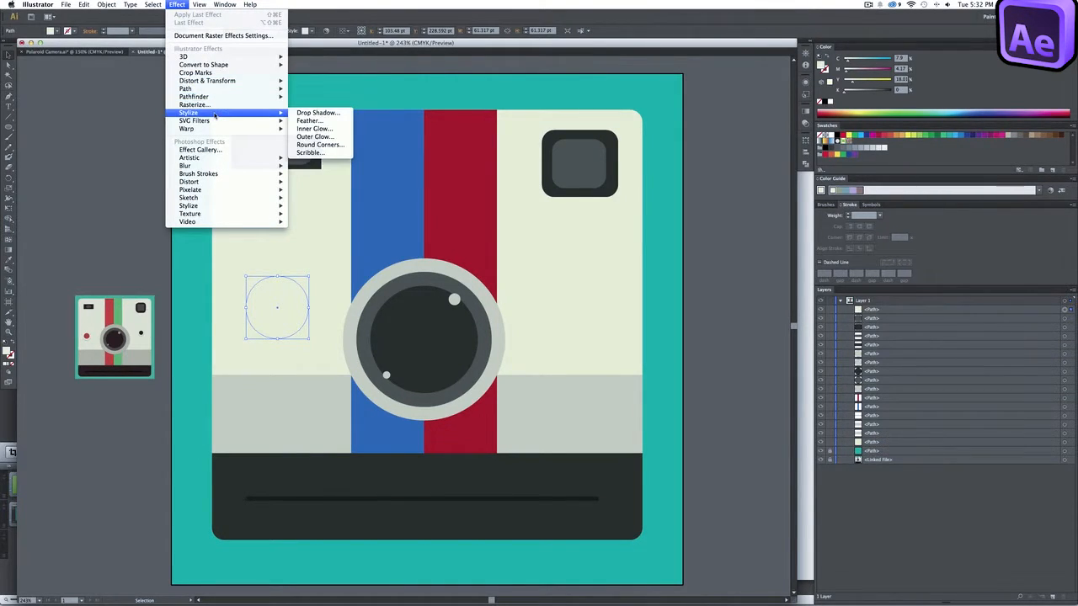
{"action": "left_click", "coordinate": [315, 113]}
{"action": "left_click", "coordinate": [515, 277]}
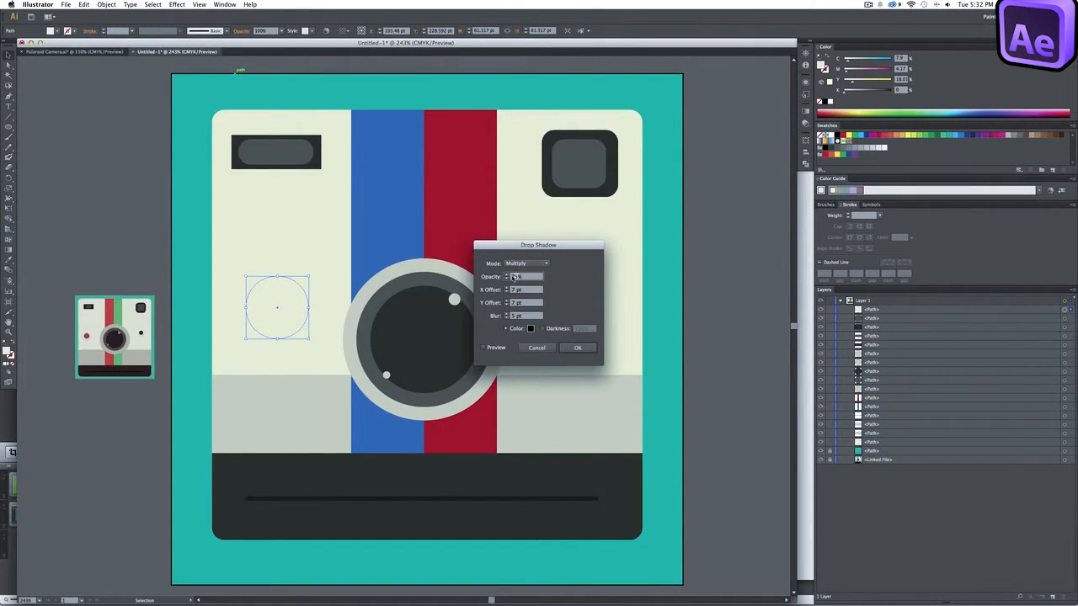
{"action": "type", "text": "50"}
{"action": "left_click", "coordinate": [515, 290]}
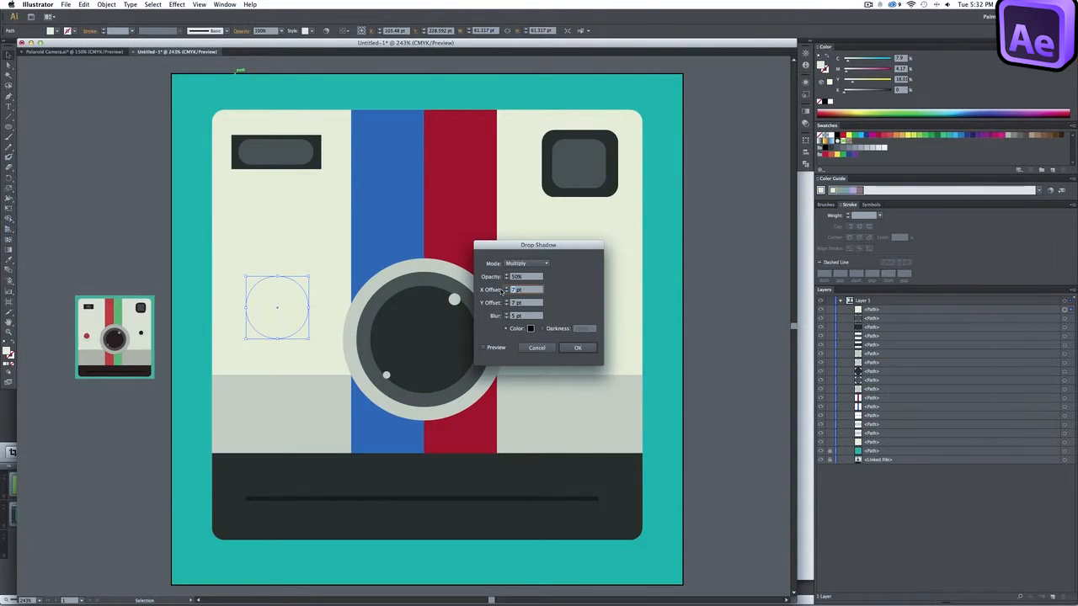
{"action": "type", "text": "0"}
{"action": "left_click", "coordinate": [512, 303]}
{"action": "type", "text": "3"}
{"action": "left_click", "coordinate": [577, 349]}
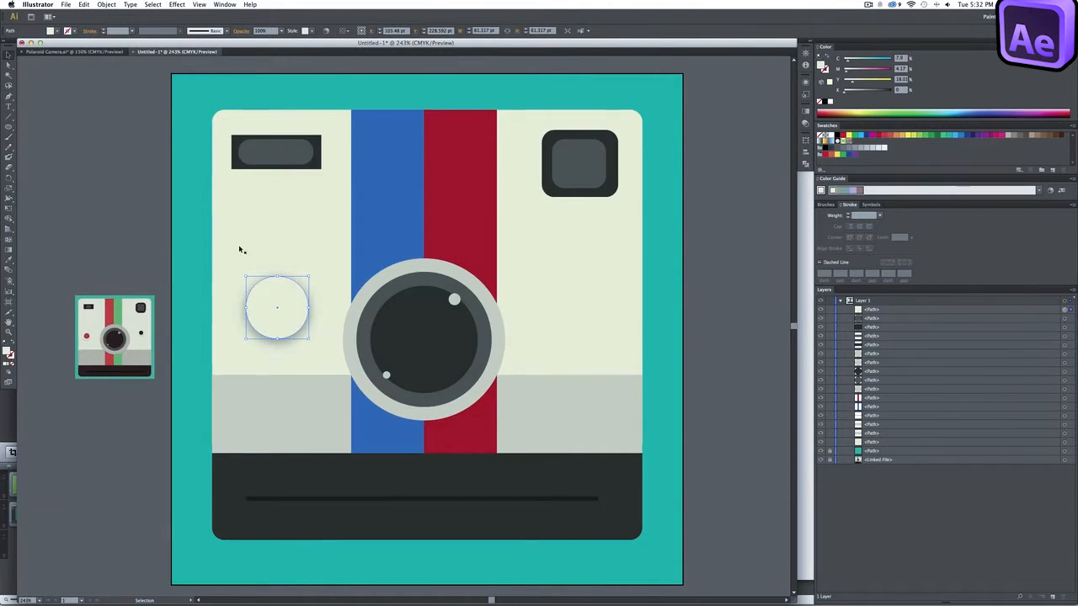
{"action": "left_click", "coordinate": [806, 141]}
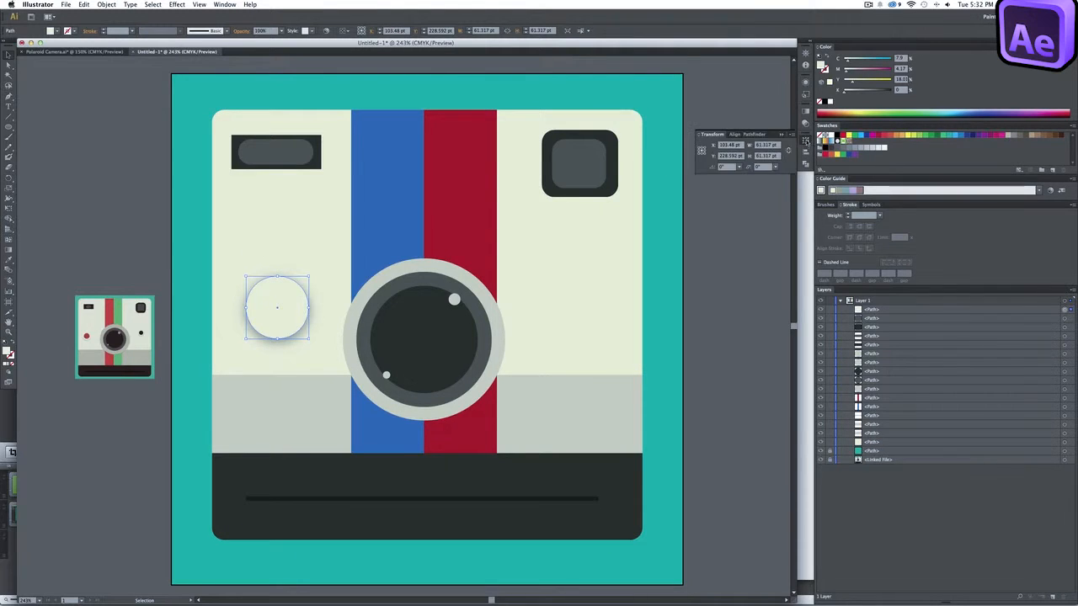
{"action": "left_click", "coordinate": [806, 124]}
{"action": "left_click", "coordinate": [806, 110]}
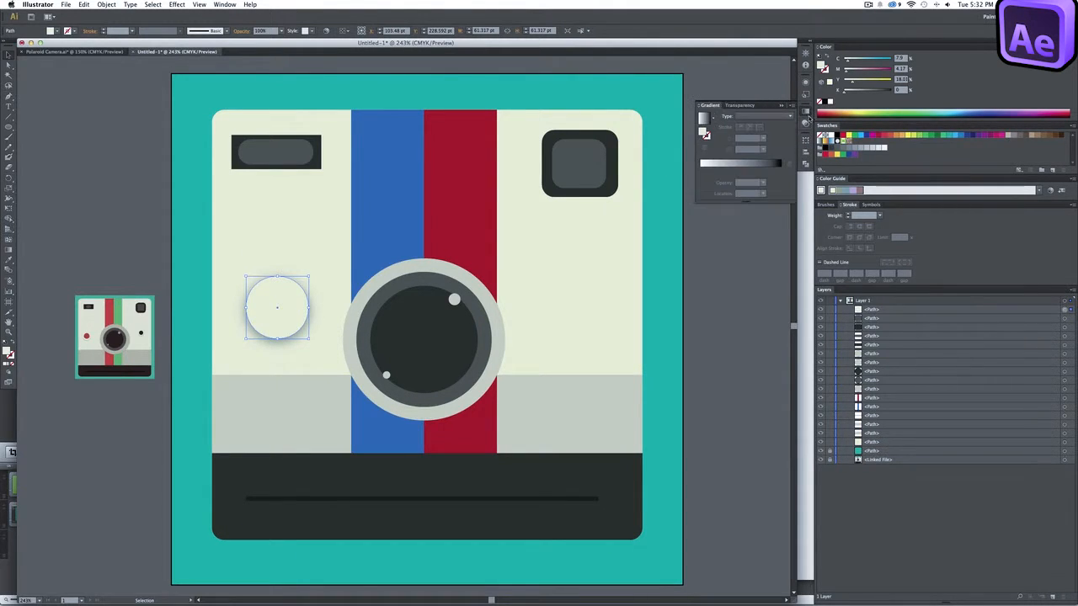
{"action": "left_click", "coordinate": [805, 163]}
{"action": "left_click", "coordinate": [806, 112]}
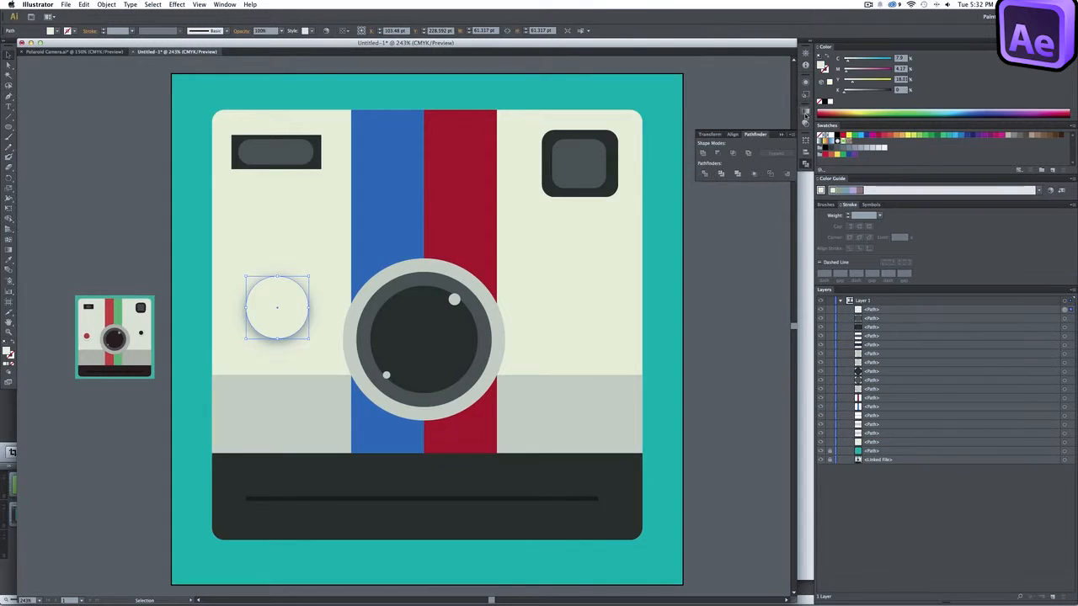
{"action": "left_click", "coordinate": [806, 110]}
{"action": "left_click", "coordinate": [805, 94]}
{"action": "left_click", "coordinate": [806, 81]}
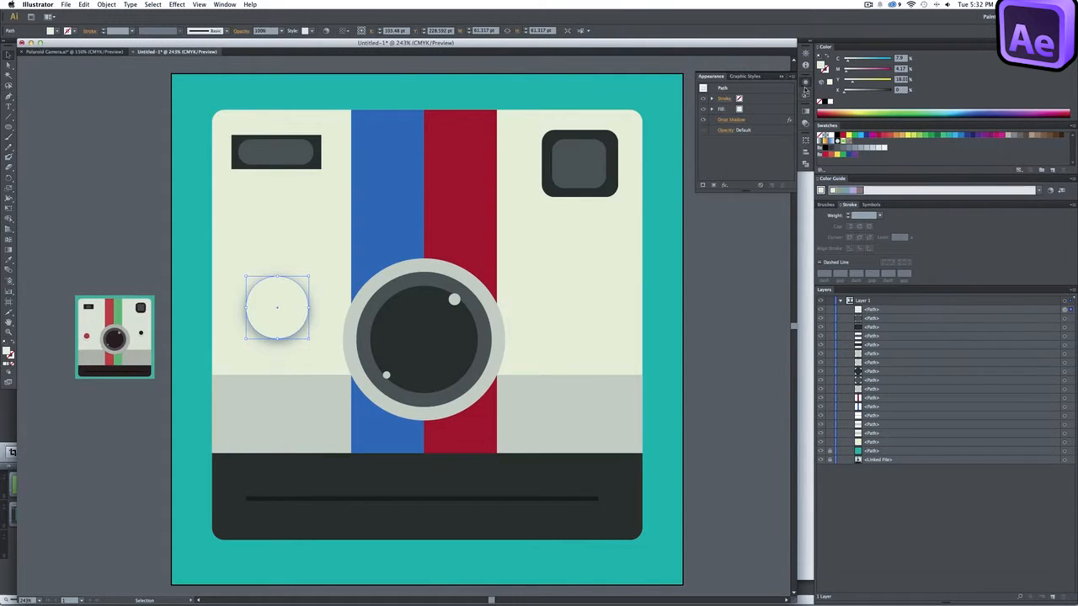
{"action": "left_click", "coordinate": [805, 94]}
Edit the cream circle's drop shadow, setting the Y offset to 1 pt and the blur to 2 pt
{"action": "left_click", "coordinate": [806, 82]}
{"action": "left_click", "coordinate": [719, 120]}
{"action": "left_click_drag", "start_coordinate": [506, 248], "coordinate": [604, 240]}
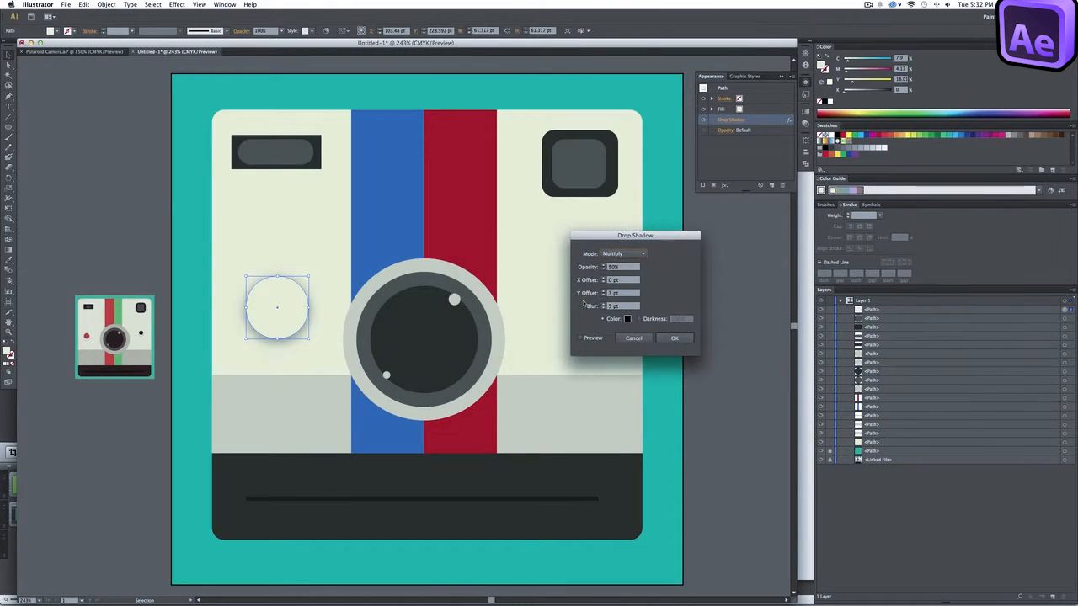
{"action": "left_click", "coordinate": [603, 309]}
{"action": "left_click", "coordinate": [603, 308]}
{"action": "left_click", "coordinate": [603, 296]}
{"action": "left_click", "coordinate": [673, 339]}
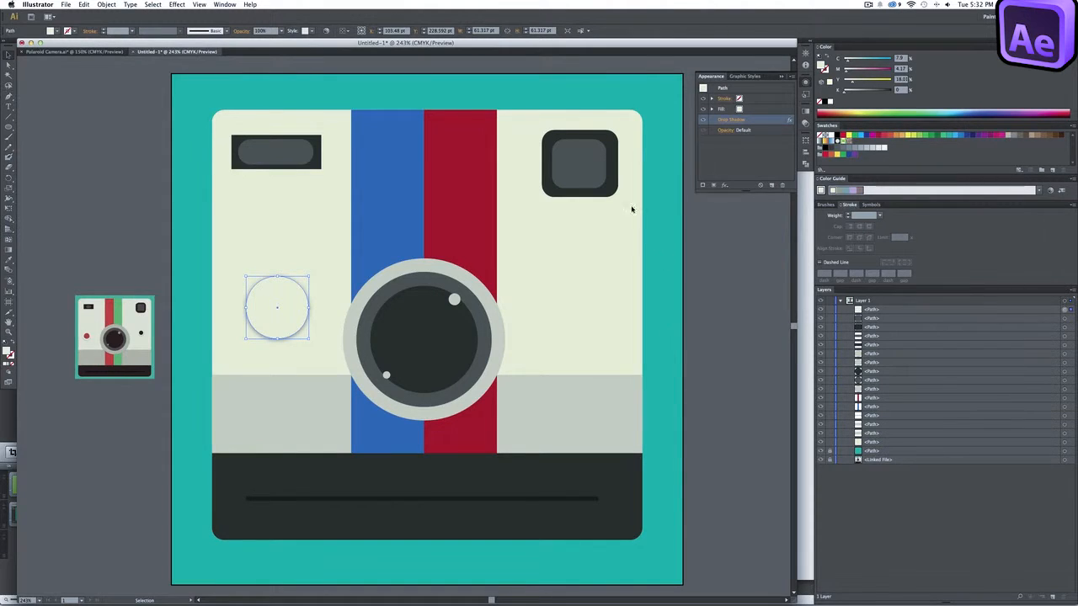
Soften the cream circle's drop shadow further by lowering its blur and opacity
{"action": "left_click", "coordinate": [726, 119]}
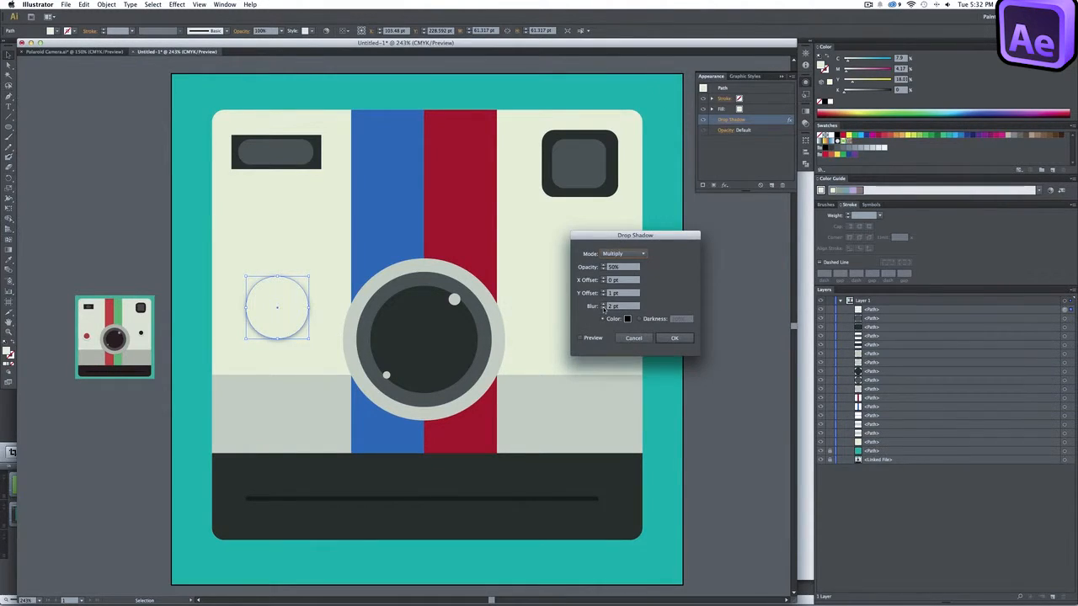
{"action": "left_click", "coordinate": [603, 308]}
{"action": "double_click", "coordinate": [612, 267]}
{"action": "left_click", "coordinate": [674, 338]}
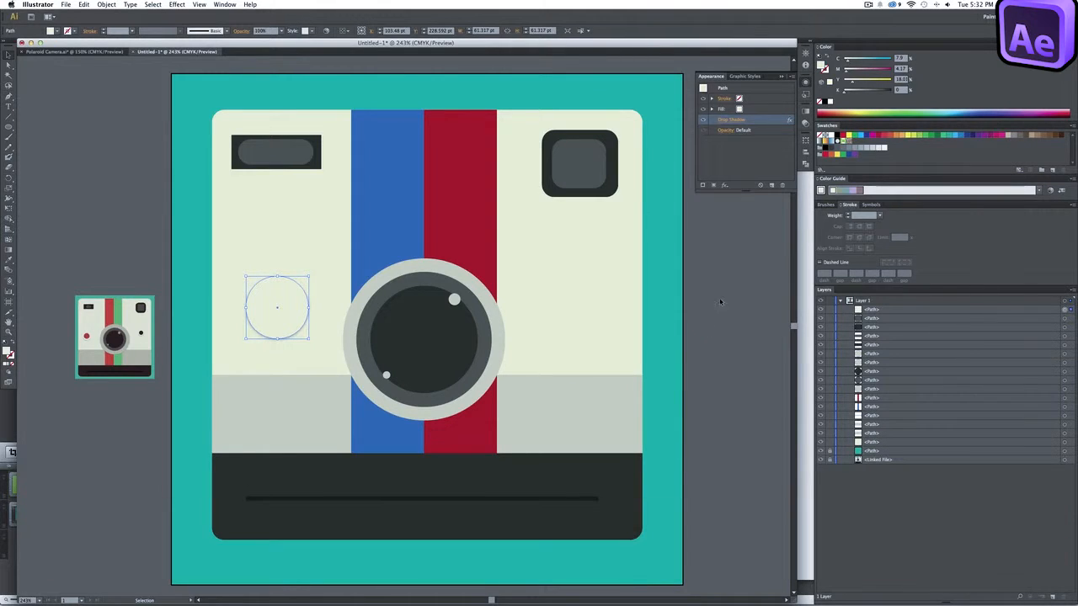
{"action": "left_click", "coordinate": [721, 297]}
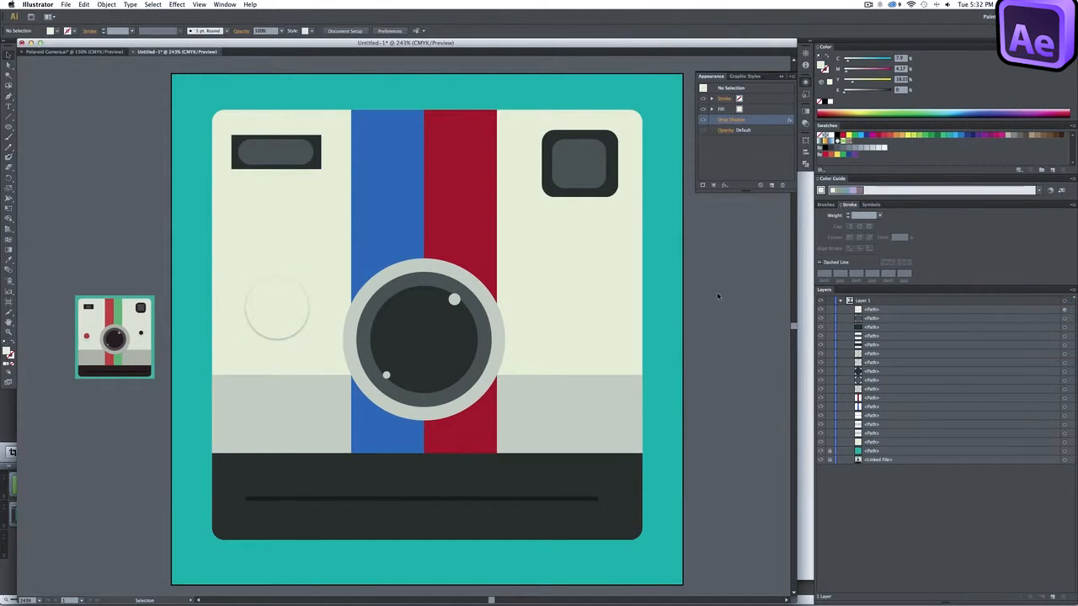
Duplicate the cream circle in place and shrink the copy around its centre to about 49 pt
{"action": "left_click", "coordinate": [295, 299]}
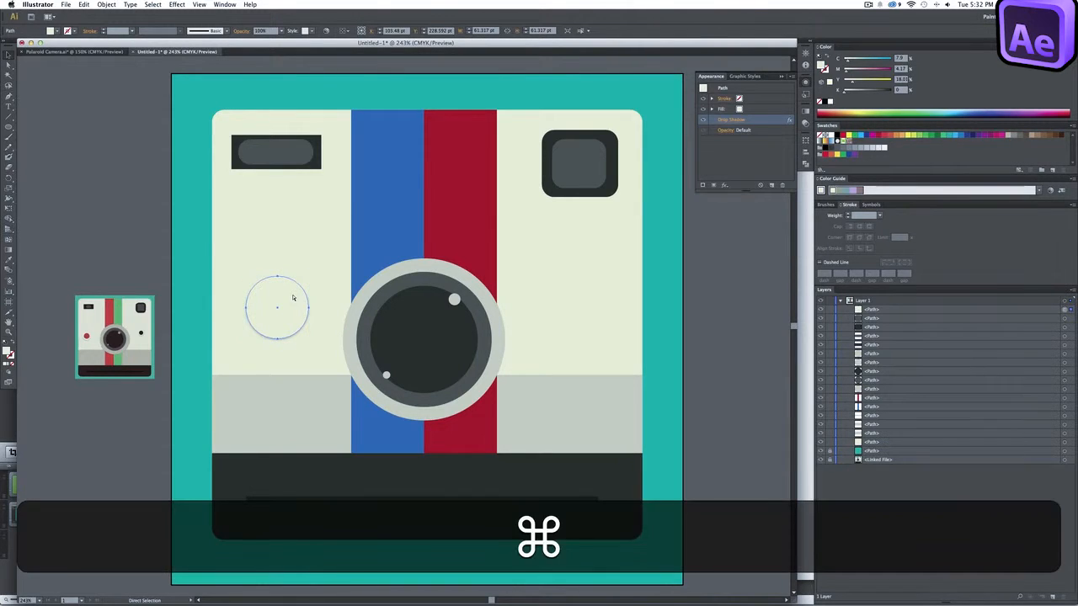
{"action": "key", "text": "super+f"}
{"action": "key", "text": "alt+shift+super+v"}
{"action": "left_click_drag", "start_coordinate": [309, 275], "coordinate": [304, 282]}
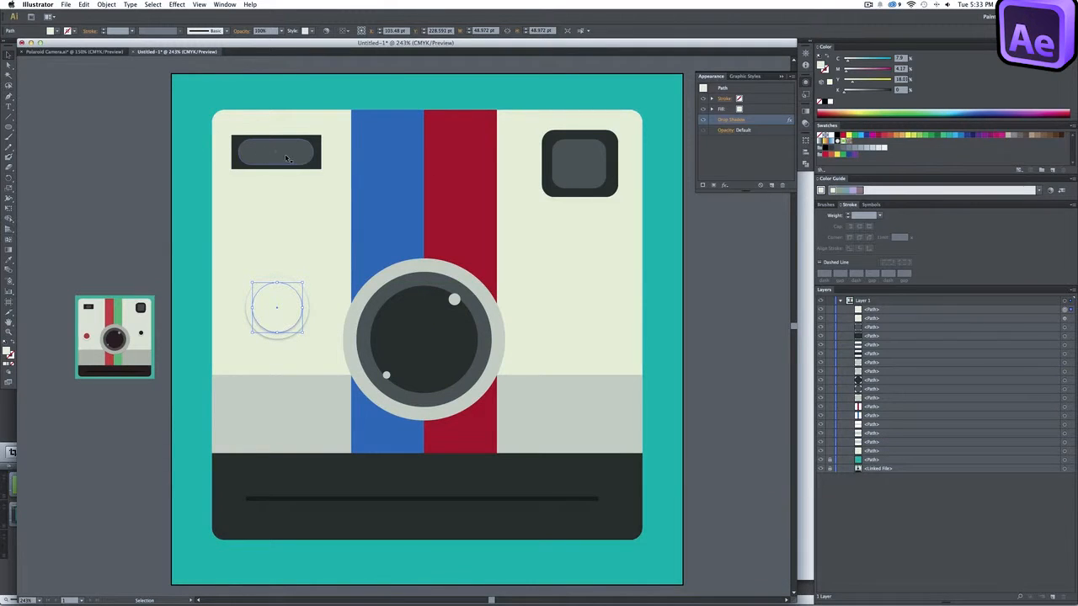
Fill the smaller circle with the red stripe's colour and remove its drop shadow
{"action": "key", "text": "i"}
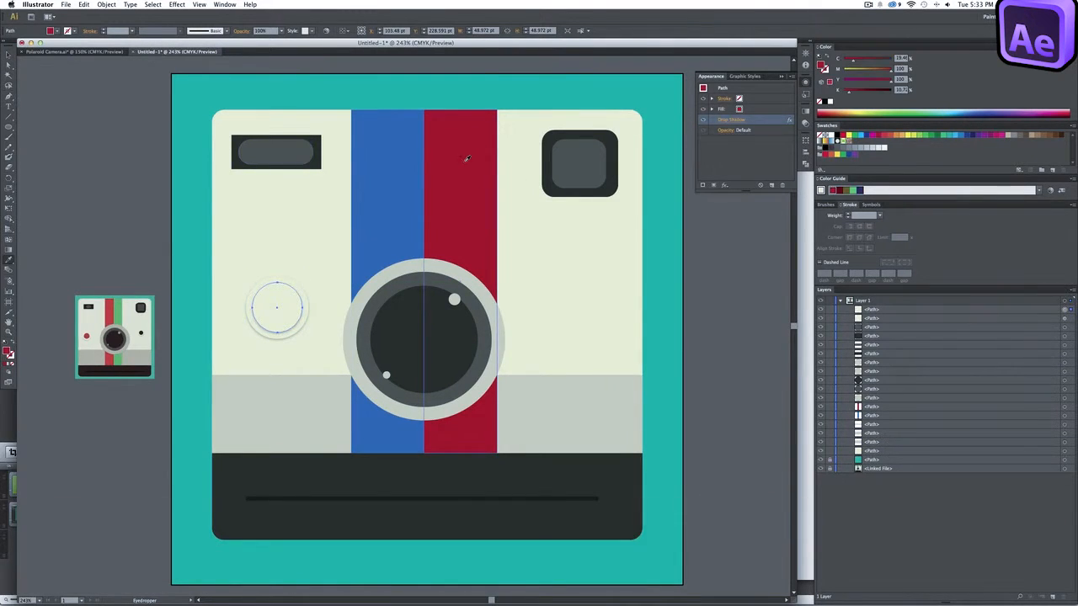
{"action": "left_click", "coordinate": [470, 156]}
{"action": "key", "text": "v"}
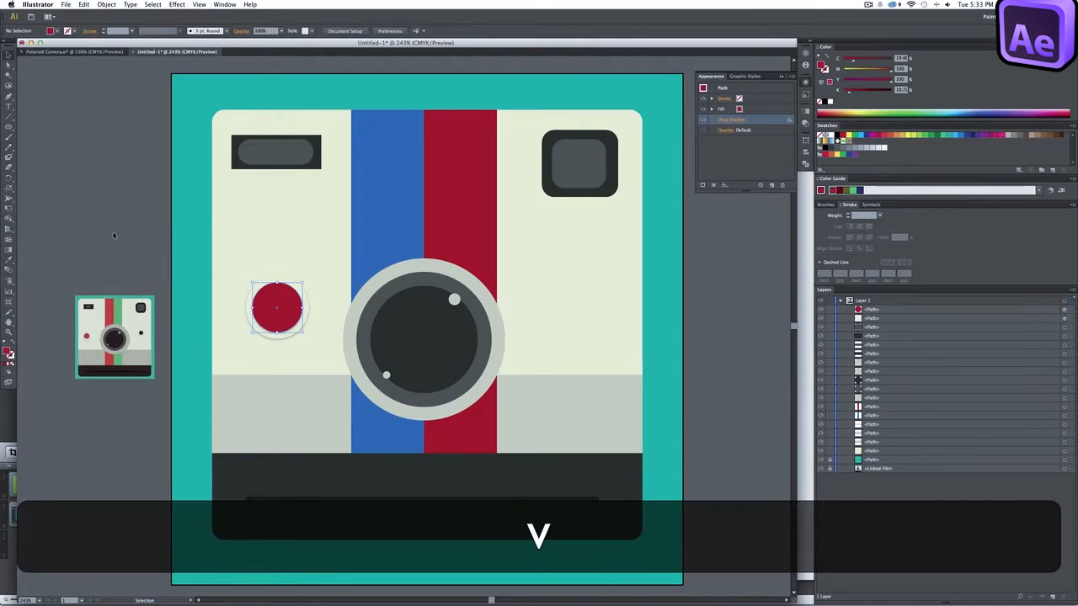
{"action": "left_click", "coordinate": [713, 120]}
{"action": "left_click_drag", "start_coordinate": [742, 120], "coordinate": [783, 185]}
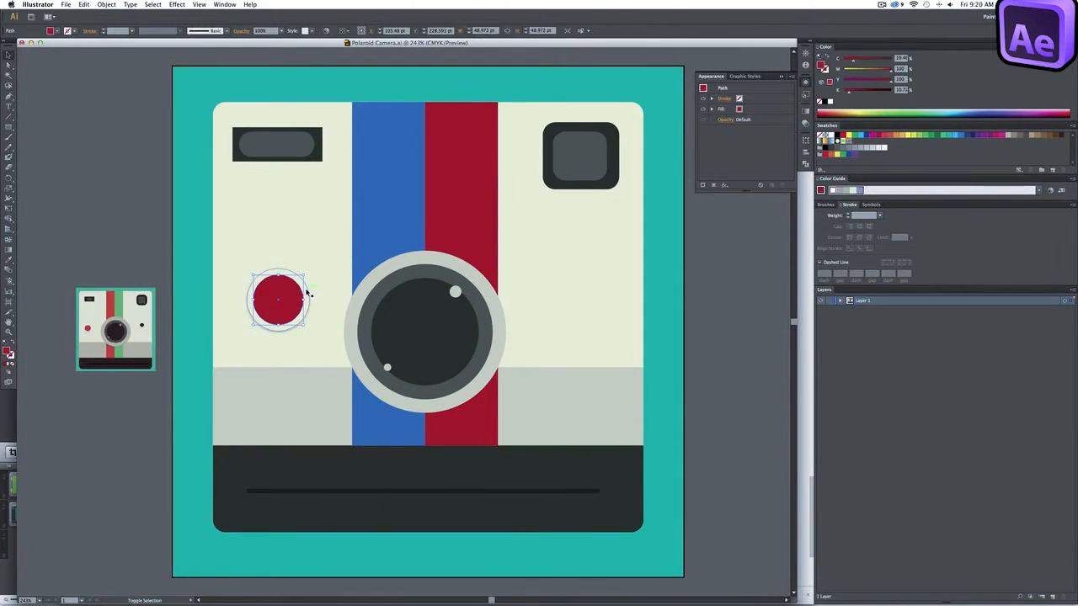
Duplicate the red button together with its cream ring and place the copy between the lens and the camera's right edge
{"action": "left_click", "coordinate": [305, 290], "text": "shift"}
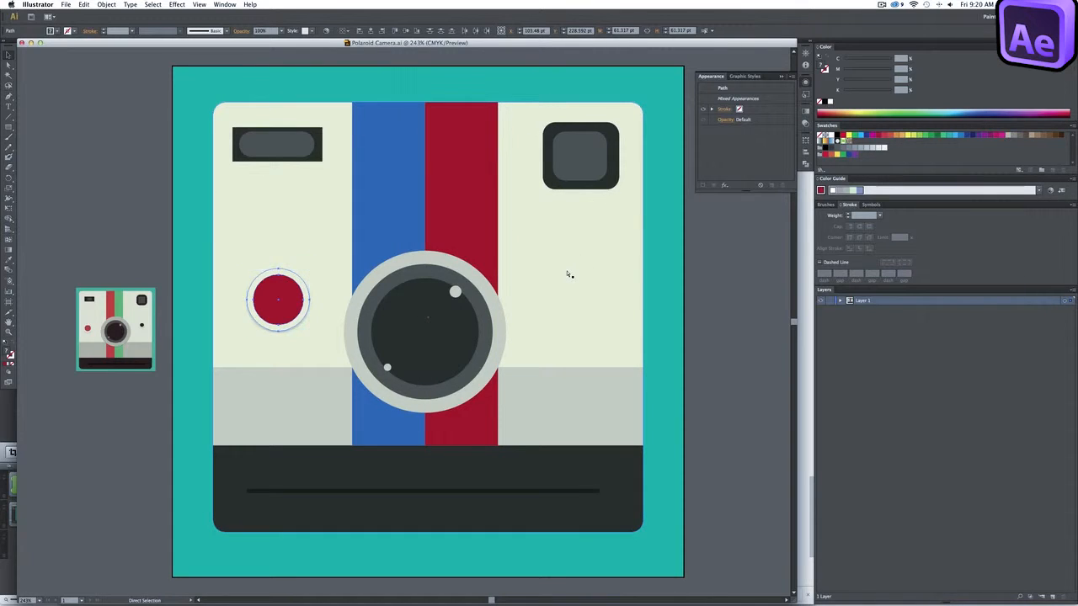
{"action": "key", "text": "a"}
{"action": "key", "text": "super+v"}
{"action": "left_click_drag", "start_coordinate": [422, 321], "coordinate": [575, 274]}
{"action": "mouse_move", "coordinate": [587, 261]}
{"action": "left_mouse_down"}
{"action": "mouse_move", "coordinate": [605, 241]}
{"action": "mouse_move", "coordinate": [557, 290]}
{"action": "mouse_move", "coordinate": [598, 250]}
{"action": "left_mouse_up"}
{"action": "scroll", "coordinate": [600, 248], "scroll_direction": "up", "scroll_amount": 2}
{"action": "scroll", "coordinate": [598, 250], "scroll_direction": "down", "scroll_amount": 3}
{"action": "key", "text": "super+z"}
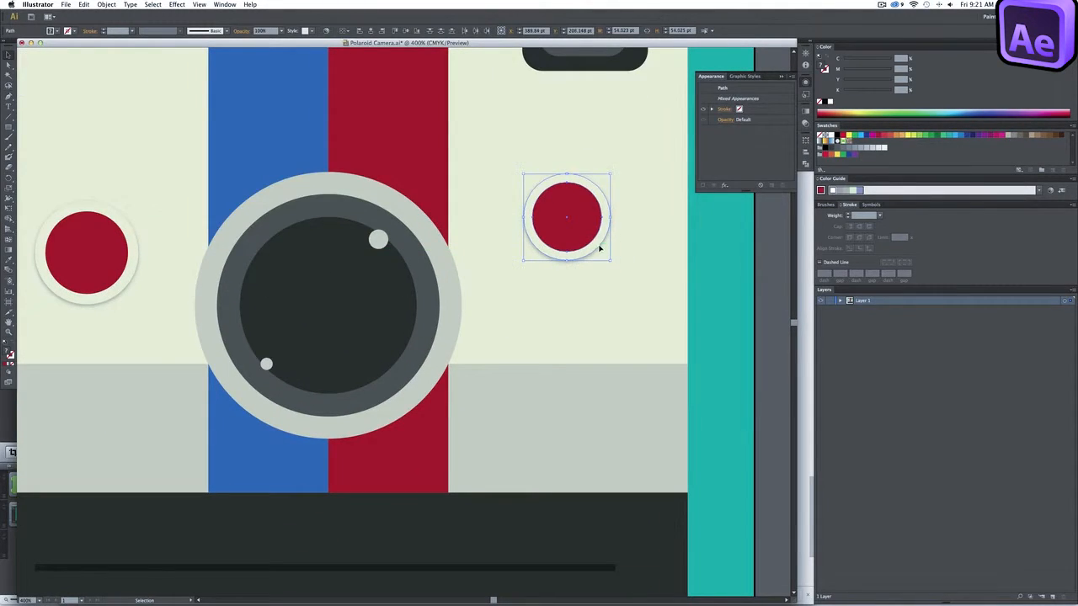
Shrink the copied button and its ring further so the inner circle is about 23 pt wide
{"action": "left_click_drag", "start_coordinate": [610, 173], "coordinate": [587, 216]}
{"action": "scroll", "coordinate": [594, 199], "scroll_direction": "up", "scroll_amount": 1}
{"action": "scroll", "coordinate": [587, 217], "scroll_direction": "down", "scroll_amount": 1}
{"action": "left_click", "coordinate": [558, 159]}
Try the slate grey of the lens ring as the fill of the small button's inner circle
{"action": "left_click", "coordinate": [580, 223]}
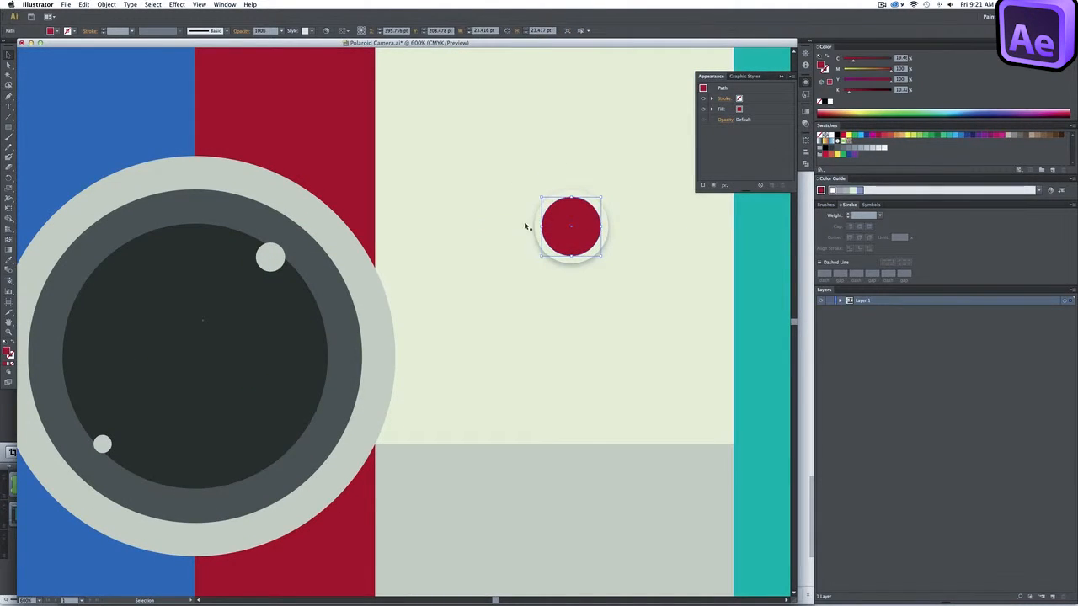
{"action": "key", "text": "i"}
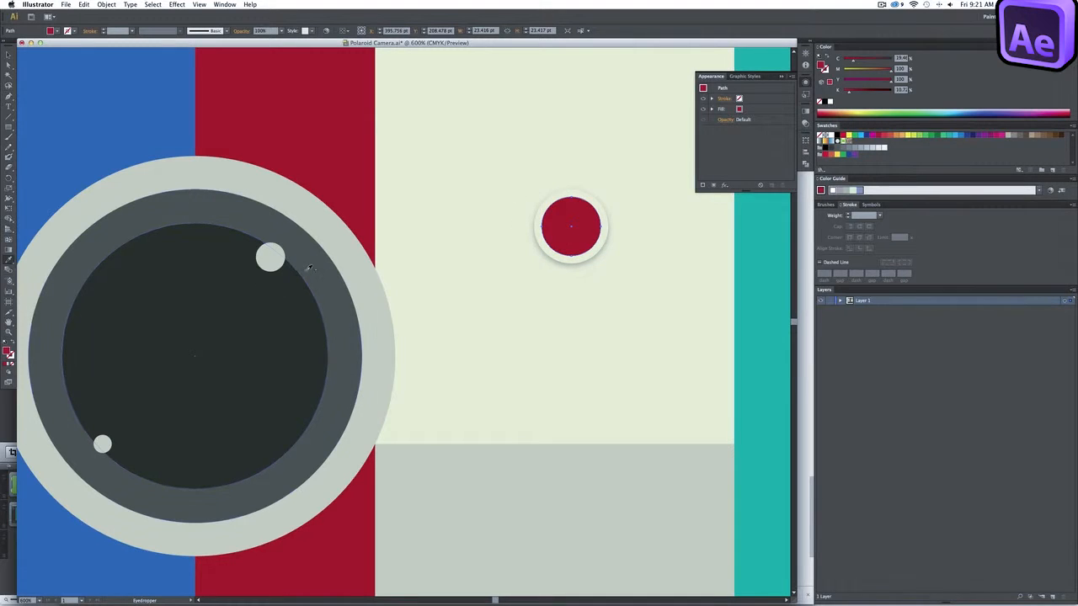
{"action": "left_click", "coordinate": [319, 269]}
Recolour the small button's inner circle with the near-black colour of the lens centre
{"action": "key", "text": "z"}
{"action": "left_click", "coordinate": [421, 227], "text": "alt"}
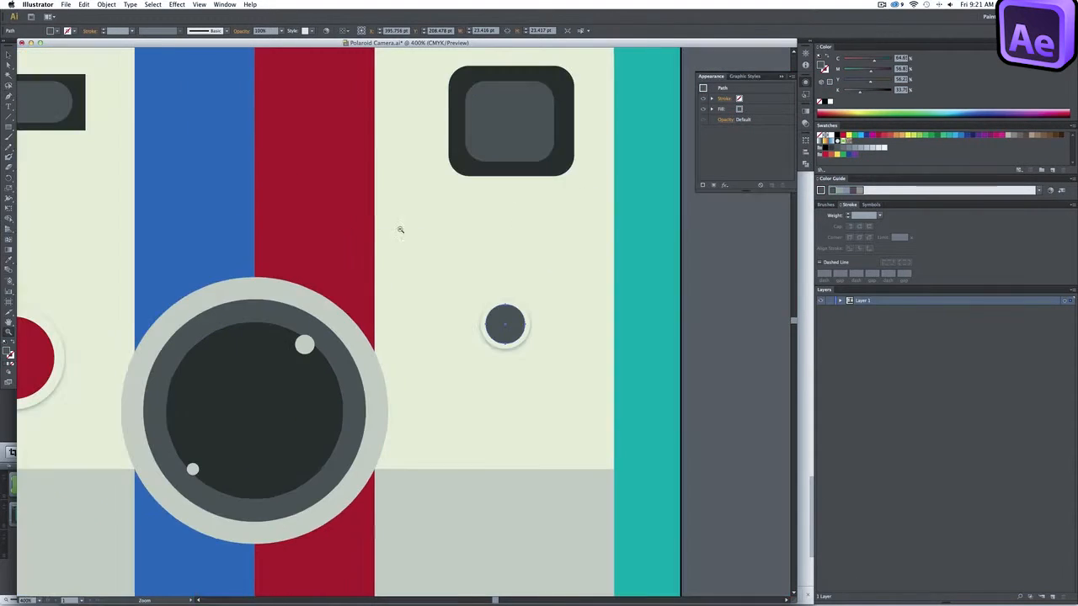
{"action": "left_click", "coordinate": [257, 256], "text": "alt"}
{"action": "key", "text": "space"}
{"action": "left_click_drag", "start_coordinate": [372, 296], "coordinate": [393, 241]}
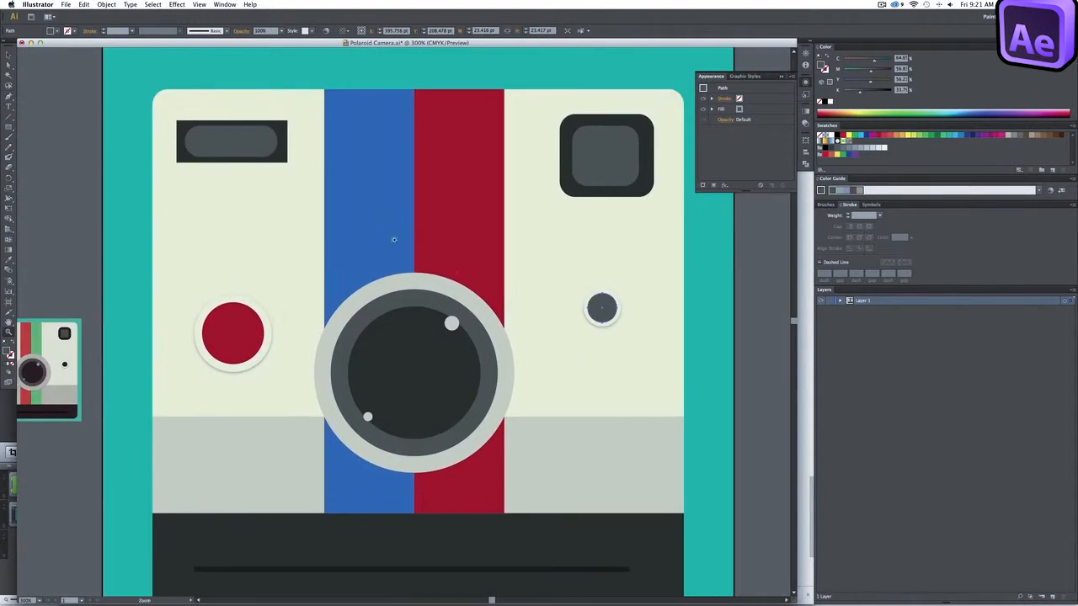
{"action": "key", "text": "i"}
{"action": "left_click", "coordinate": [388, 343]}
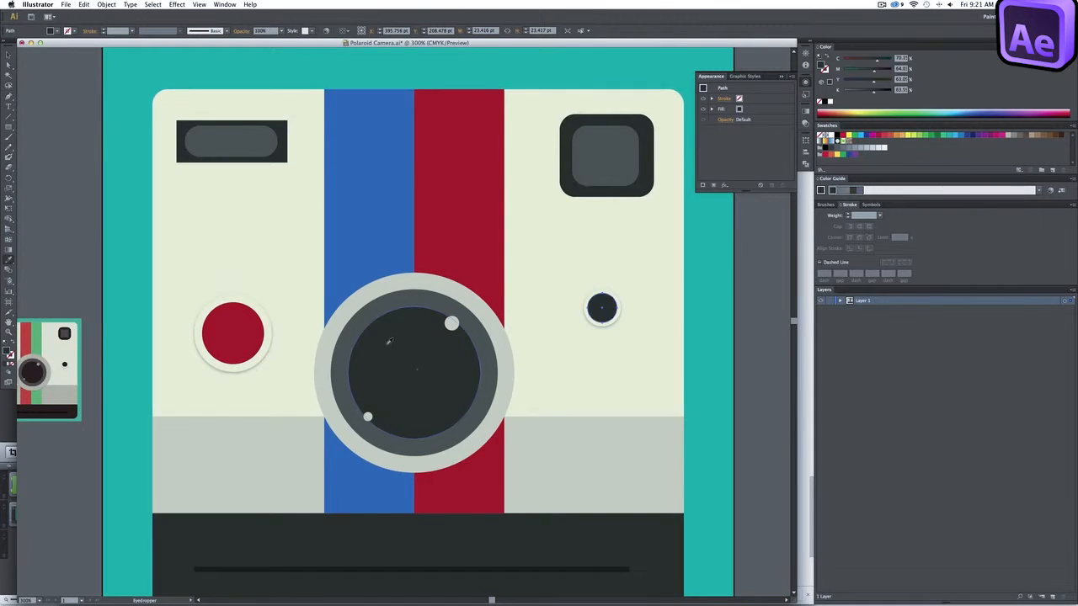
Apply a Multiply drop shadow to the outer lens ring with 30% opacity, 0 pt X offset, 1 pt Y offset and 1 pt blur
{"action": "key", "text": "v"}
{"action": "key", "text": "space"}
{"action": "left_click_drag", "start_coordinate": [558, 340], "coordinate": [595, 283]}
{"action": "left_click", "coordinate": [596, 284]}
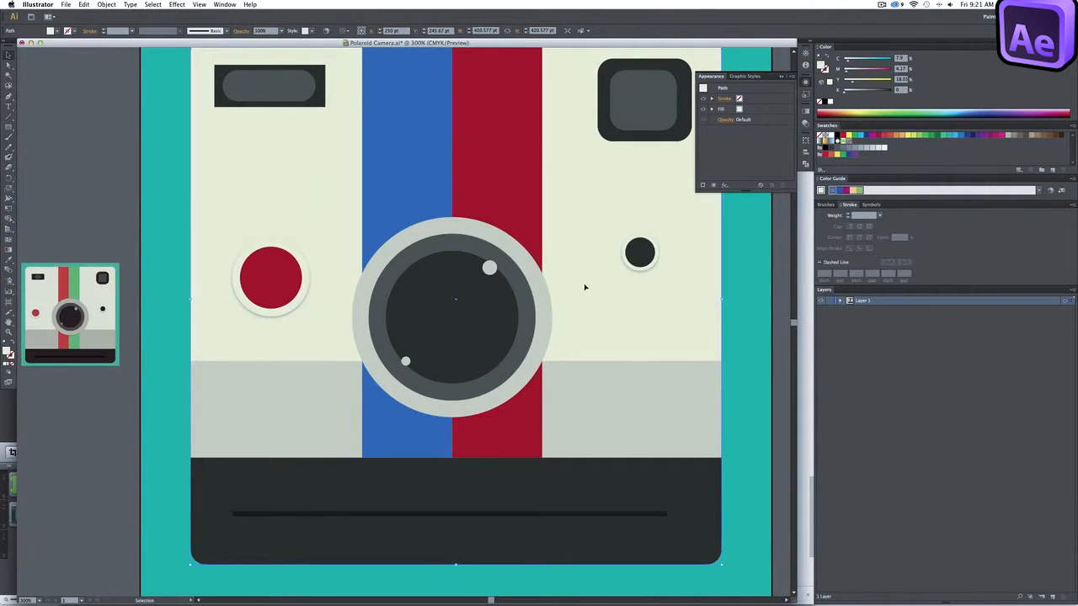
{"action": "left_click", "coordinate": [524, 276]}
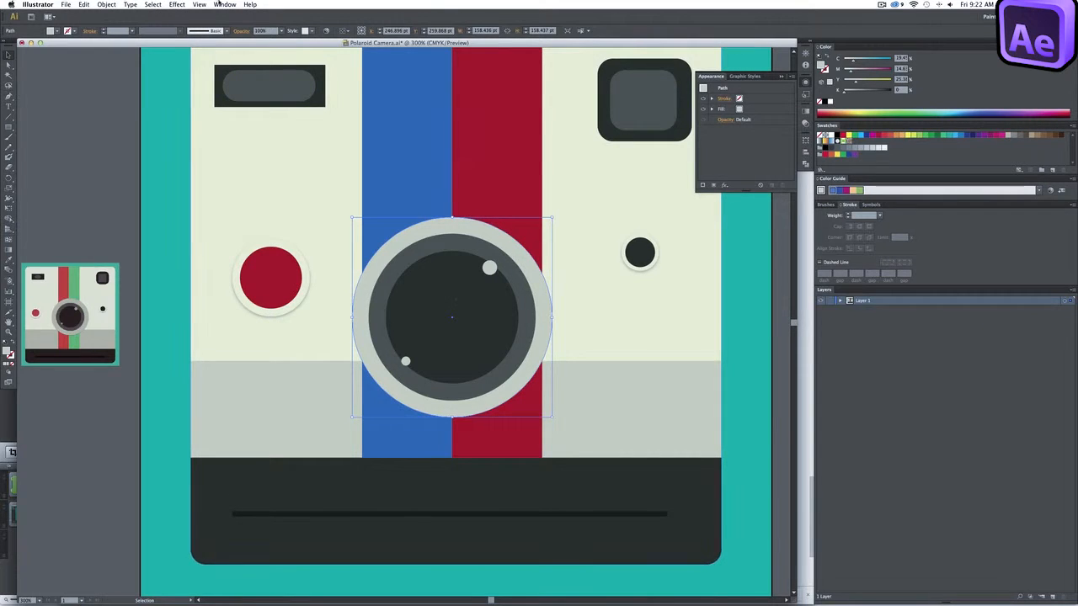
{"action": "left_click", "coordinate": [156, 4]}
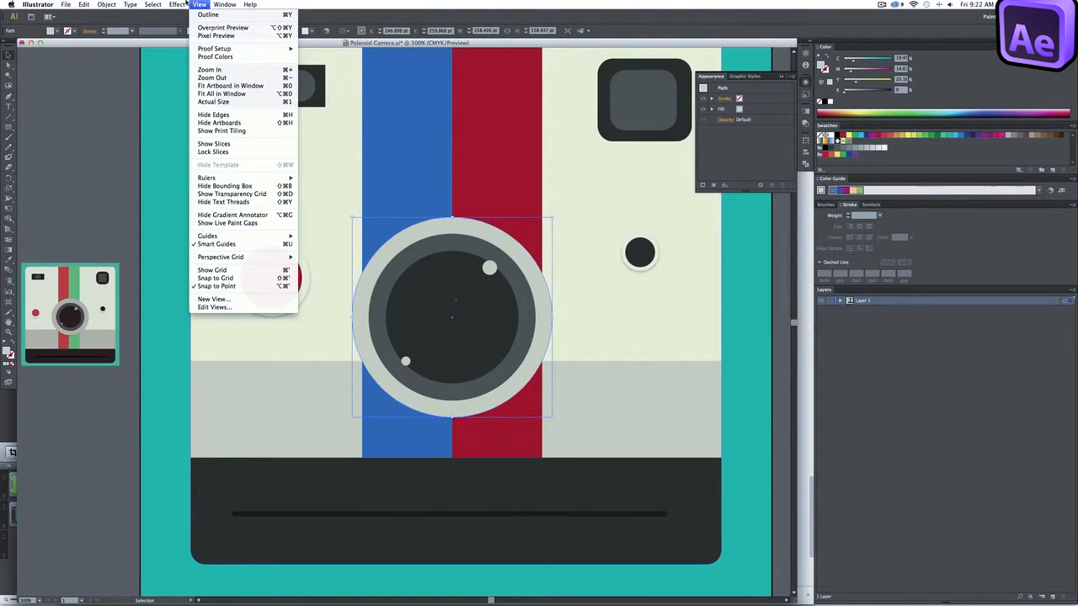
{"action": "mouse_move", "coordinate": [251, 115]}
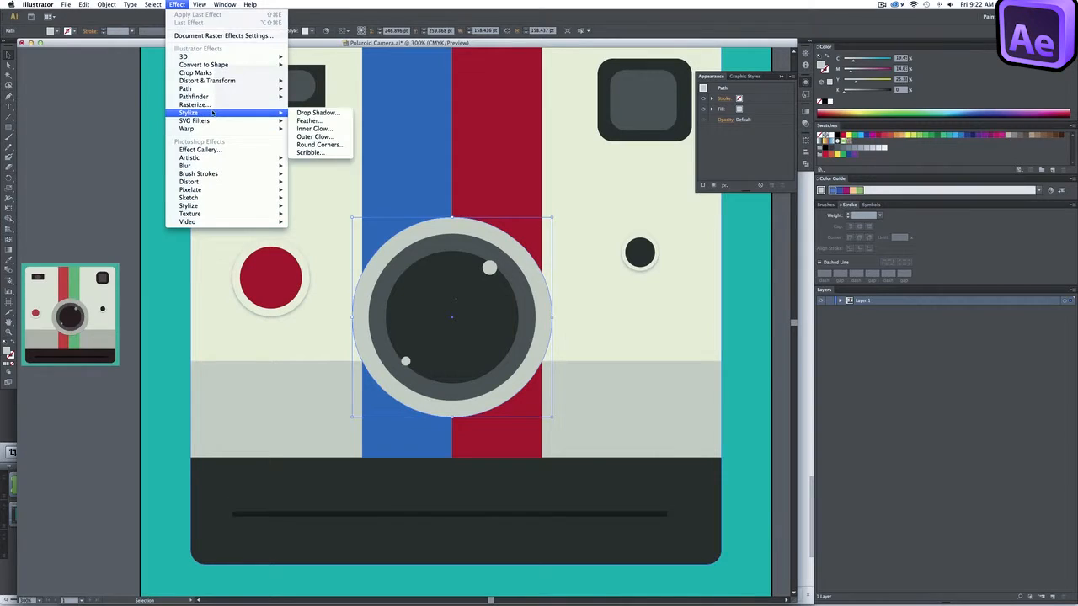
{"action": "left_click", "coordinate": [309, 114]}
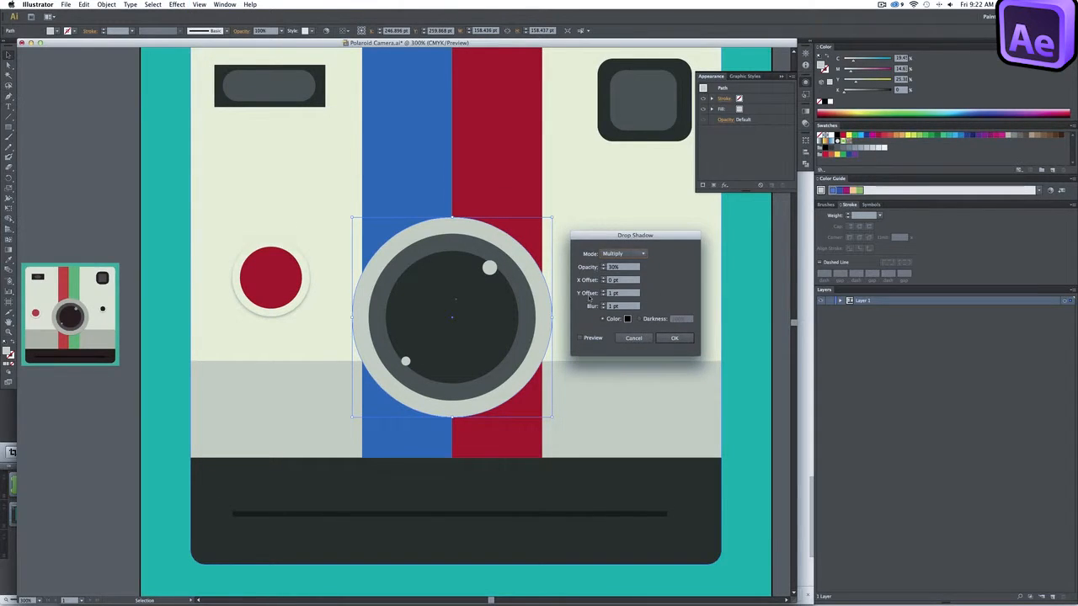
{"action": "left_click", "coordinate": [674, 338]}
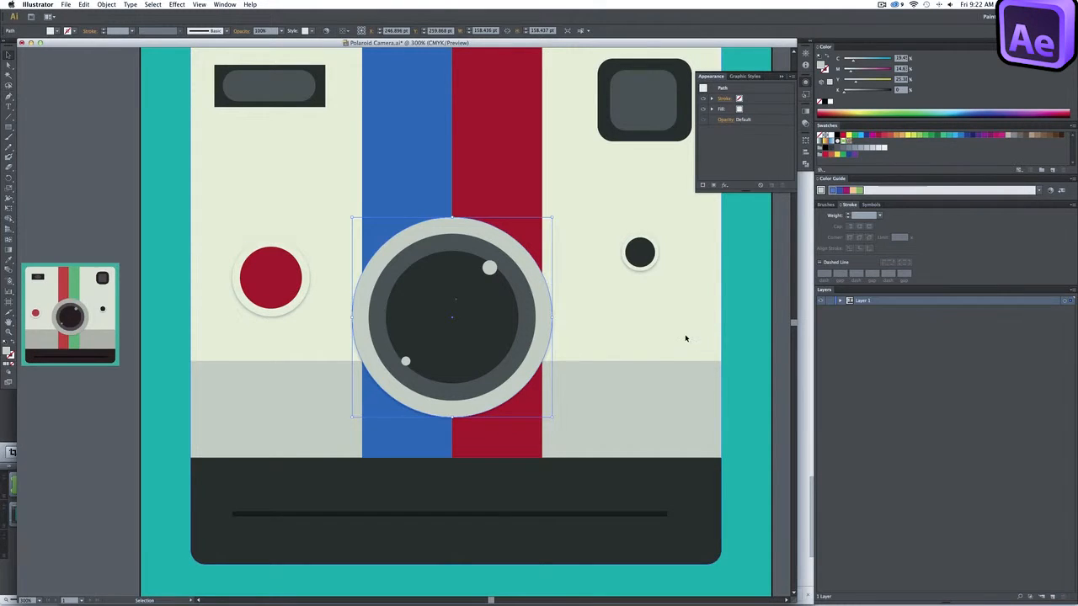
{"action": "left_click", "coordinate": [685, 338]}
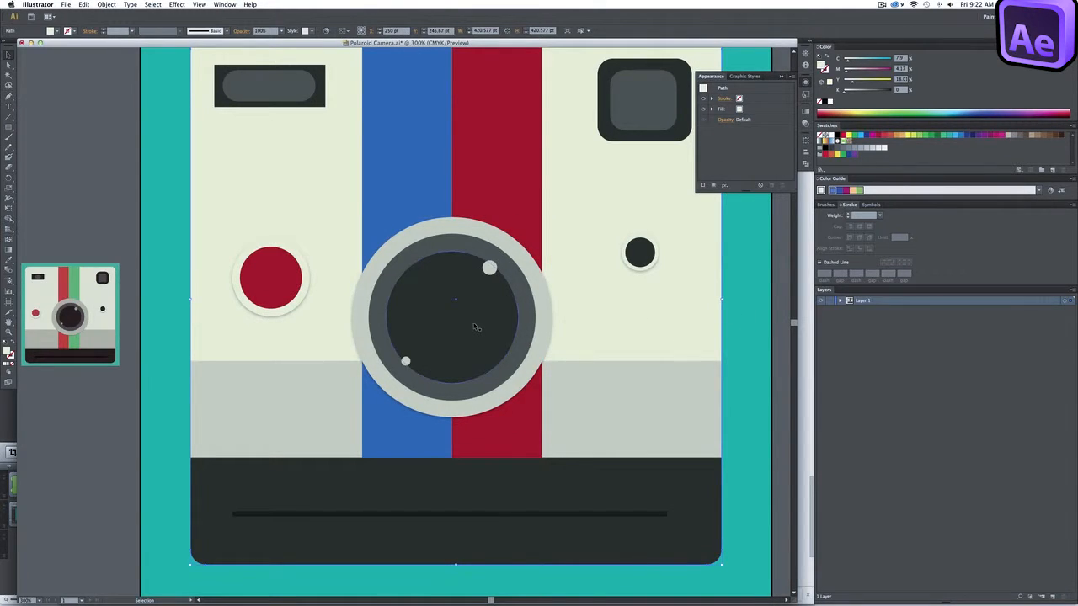
Expand Layer 1 and unlock its teal background path and linked reference file
{"action": "mouse_move", "coordinate": [395, 200]}
{"action": "left_mouse_down"}
{"action": "mouse_move", "coordinate": [399, 228]}
{"action": "mouse_move", "coordinate": [363, 185]}
{"action": "mouse_move", "coordinate": [392, 191]}
{"action": "left_mouse_up"}
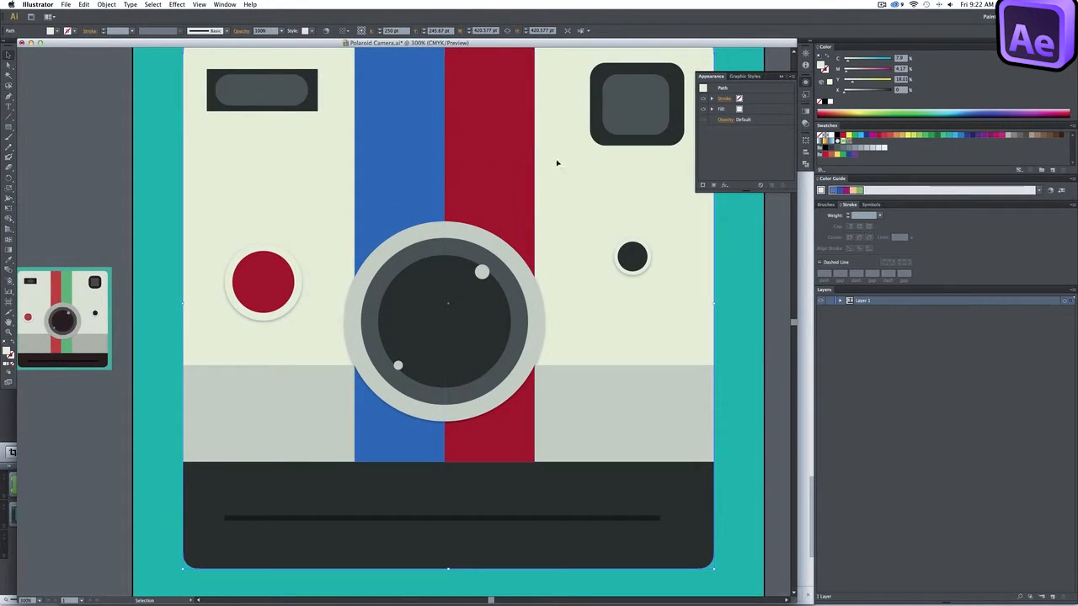
{"action": "left_click_drag", "start_coordinate": [548, 176], "coordinate": [544, 191]}
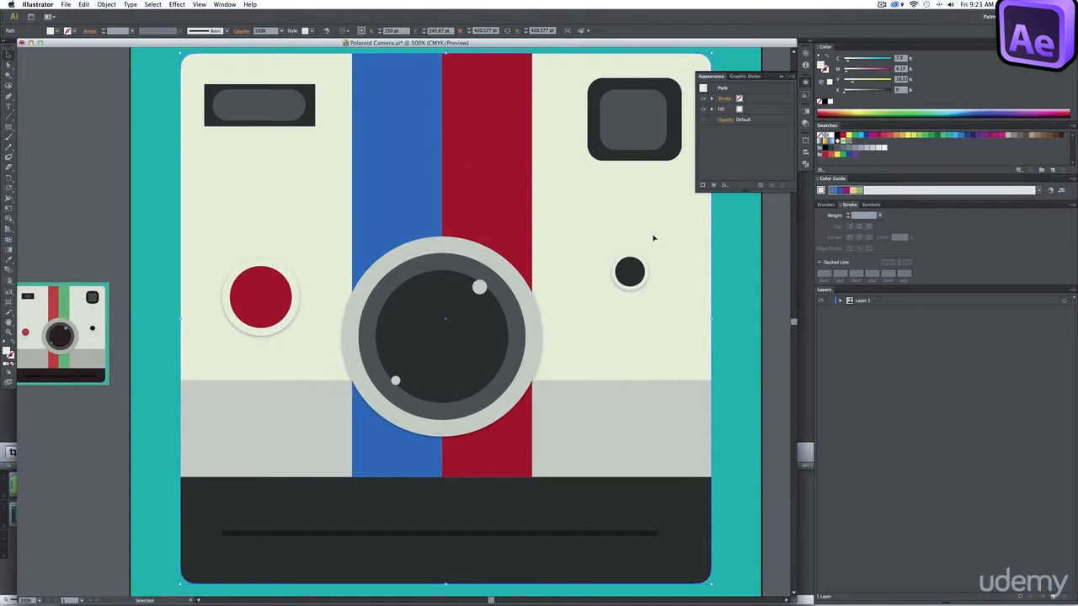
{"action": "left_click", "coordinate": [840, 301]}
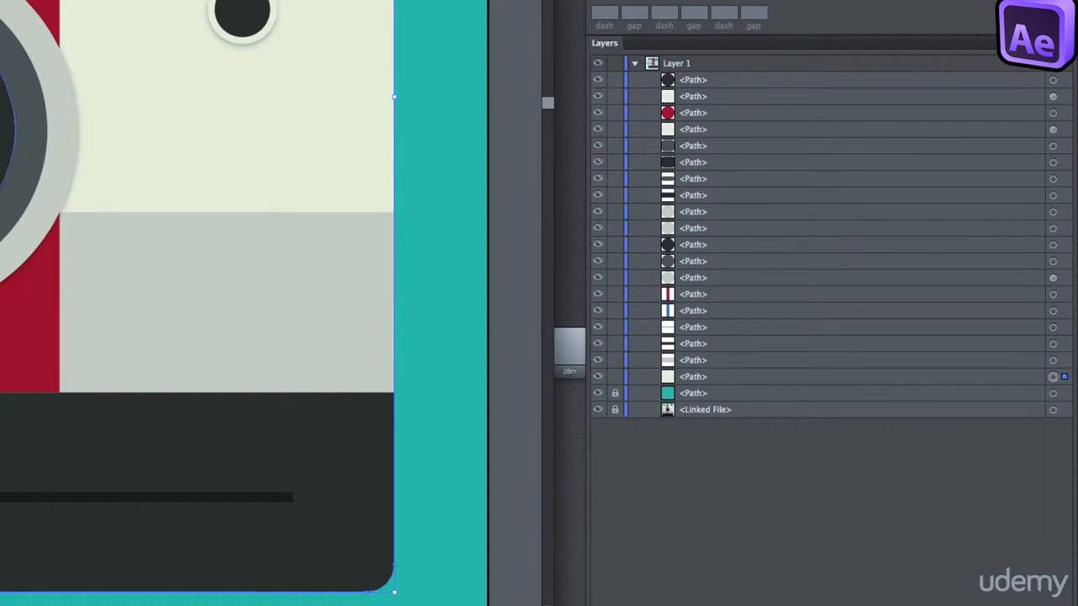
{"action": "left_click", "coordinate": [684, 65]}
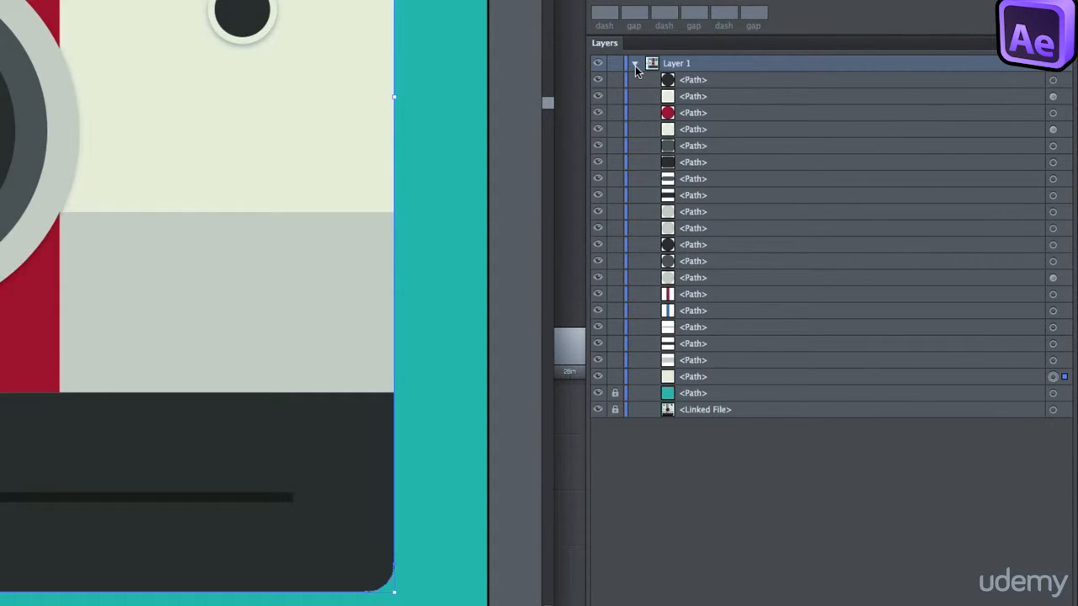
{"action": "left_click", "coordinate": [615, 409]}
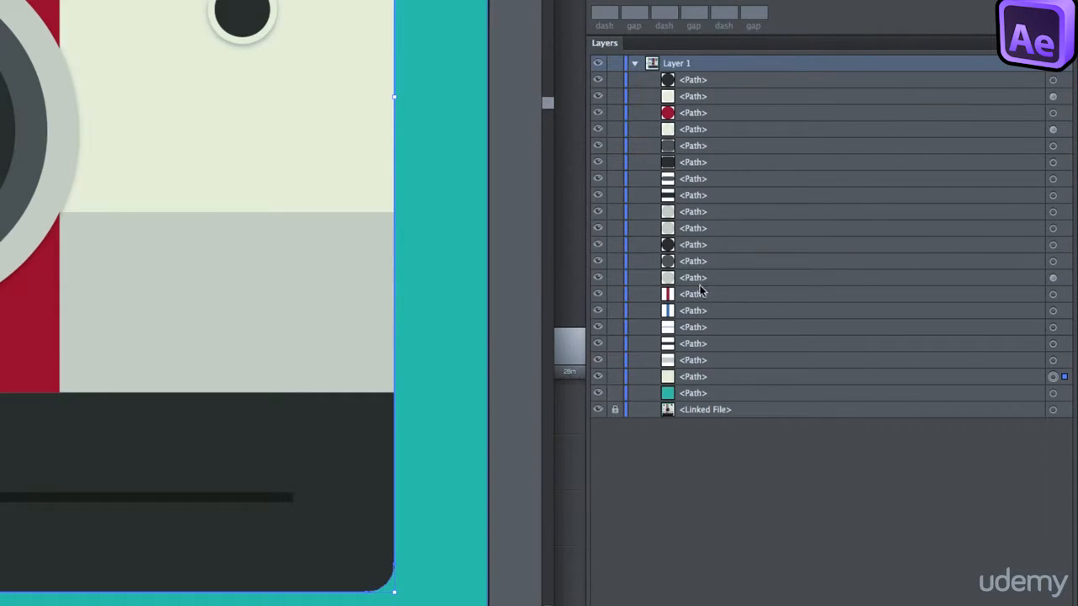
Release all artwork in Layer 1 to separate layers in sequence
{"action": "left_click", "coordinate": [634, 63]}
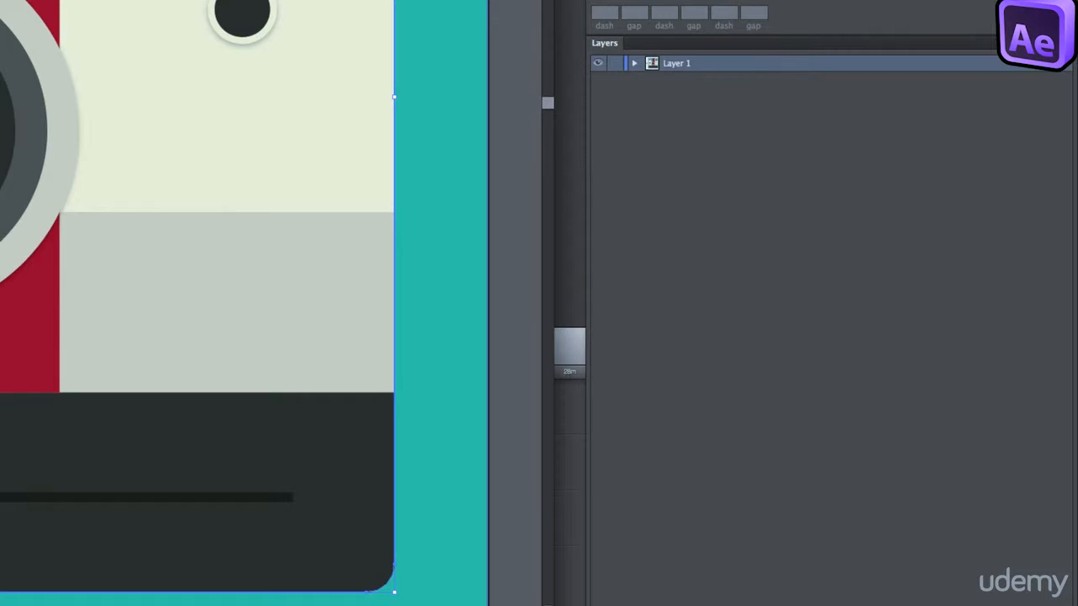
{"action": "left_click", "coordinate": [1066, 43]}
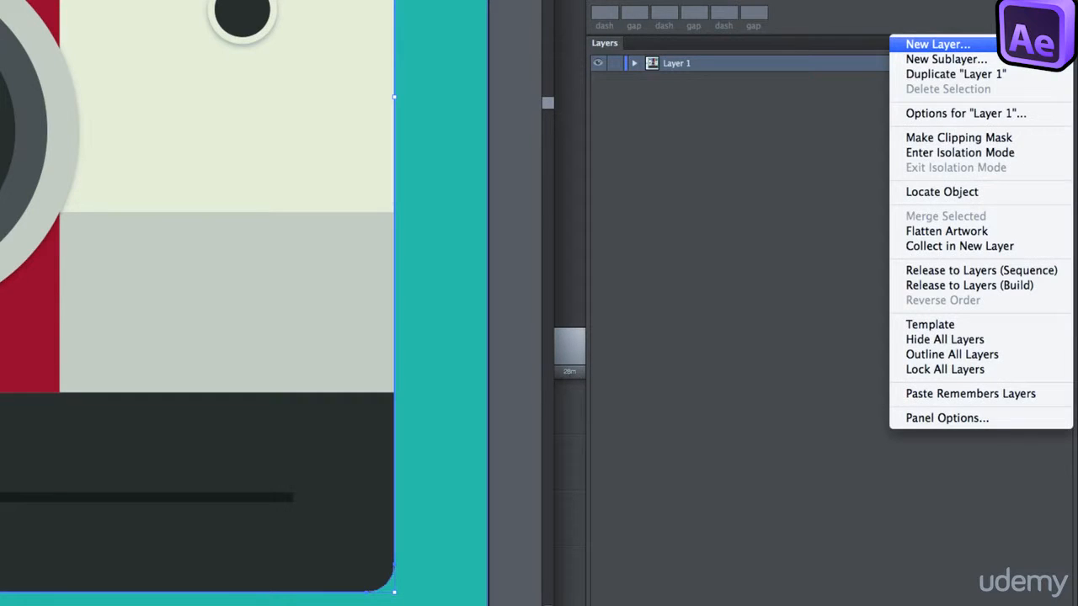
{"action": "left_click", "coordinate": [998, 271]}
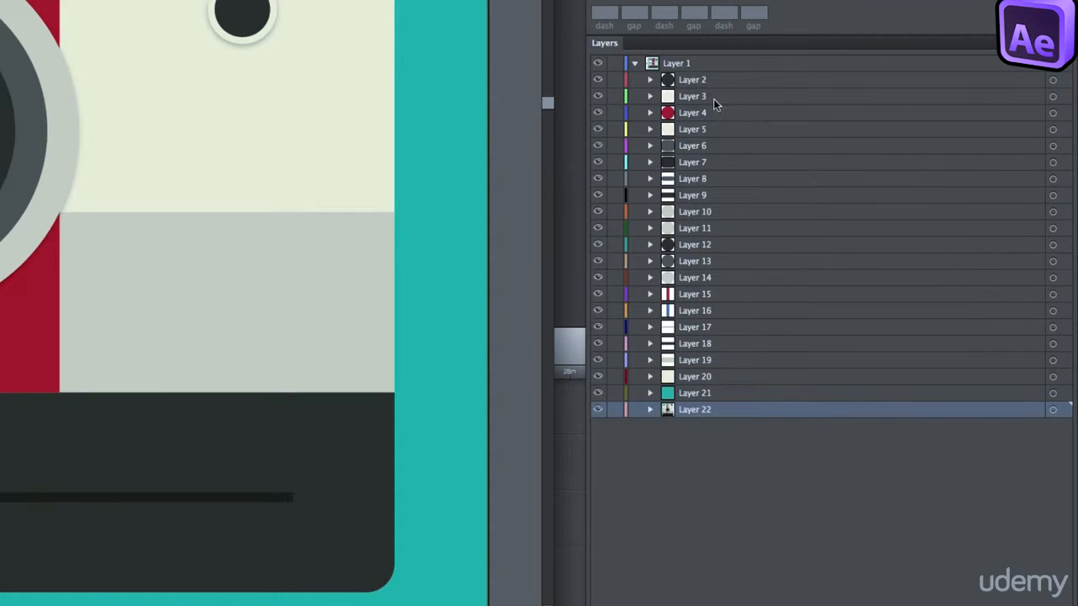
Move Layer 2 through Layer 21 out of Layer 1, and delete Layer 1 with the reference image it contains
{"action": "left_click", "coordinate": [684, 80]}
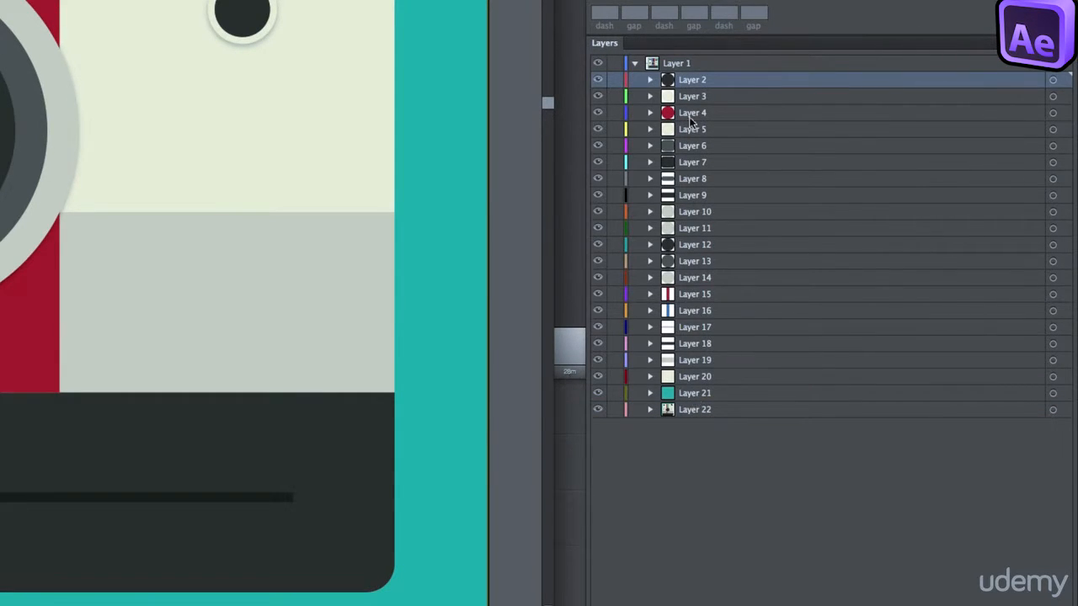
{"action": "left_click", "coordinate": [651, 80]}
{"action": "left_click", "coordinate": [651, 79]}
{"action": "left_click", "coordinate": [651, 79]}
{"action": "left_click", "coordinate": [651, 79]}
{"action": "left_click", "coordinate": [700, 392], "text": "shift"}
{"action": "left_click_drag", "start_coordinate": [665, 118], "coordinate": [691, 451]}
{"action": "left_click", "coordinate": [683, 68]}
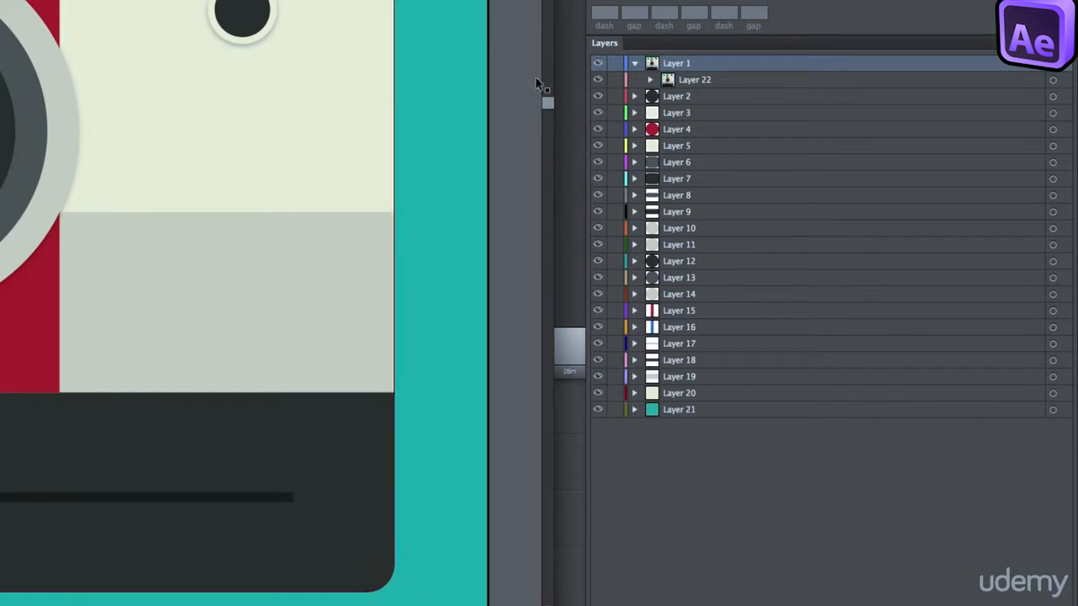
{"action": "left_click_drag", "start_coordinate": [718, 68], "coordinate": [1057, 605]}
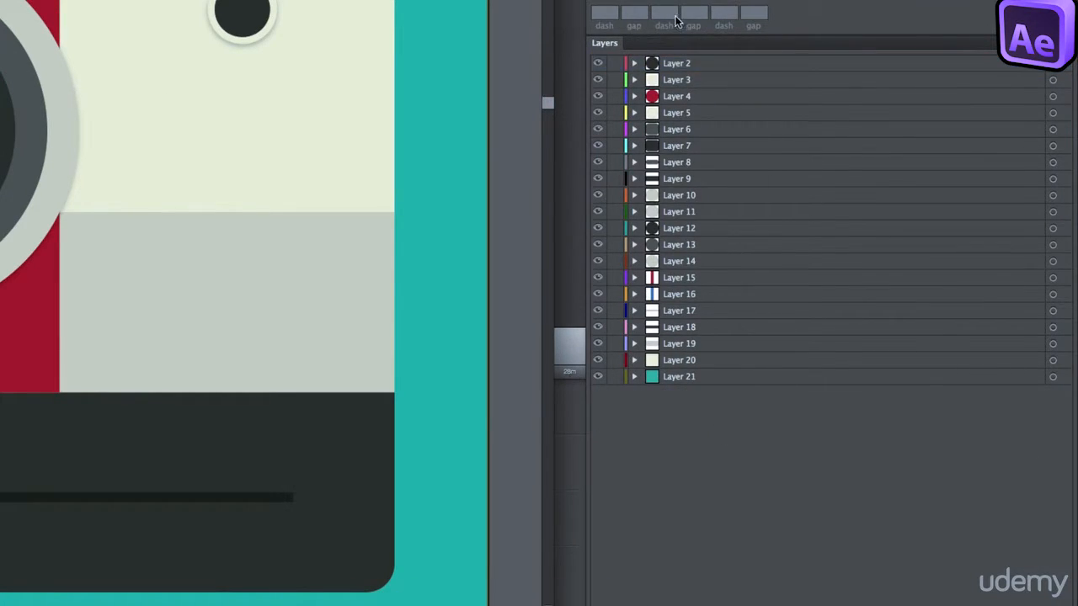
Identify Layer 2 by toggling its visibility and rename it "Right Button Group"
{"action": "left_click", "coordinate": [599, 64]}
{"action": "left_click", "coordinate": [599, 64]}
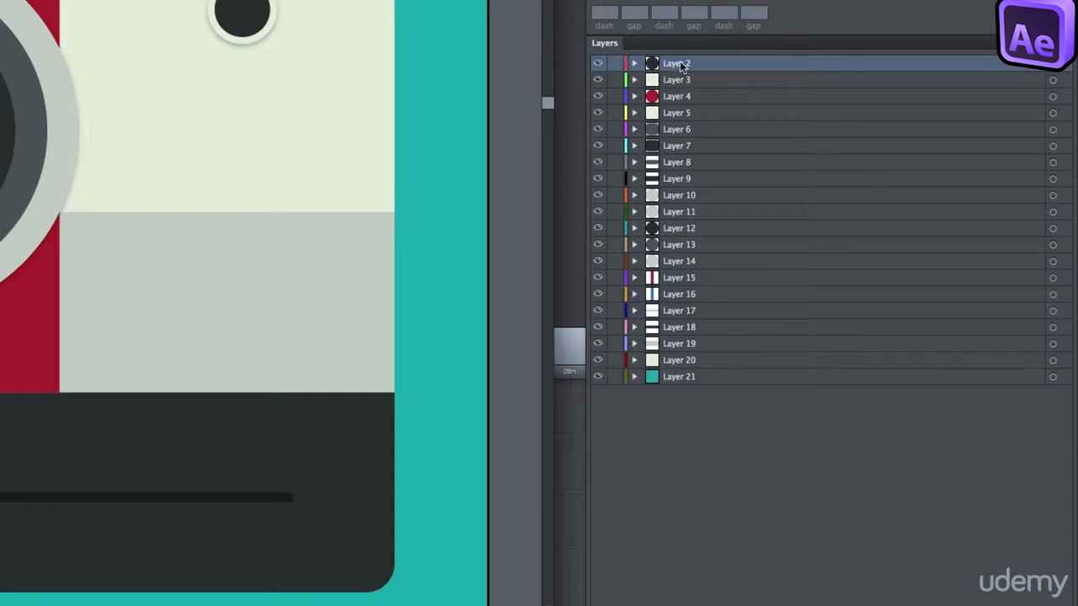
{"action": "key", "text": "Return"}
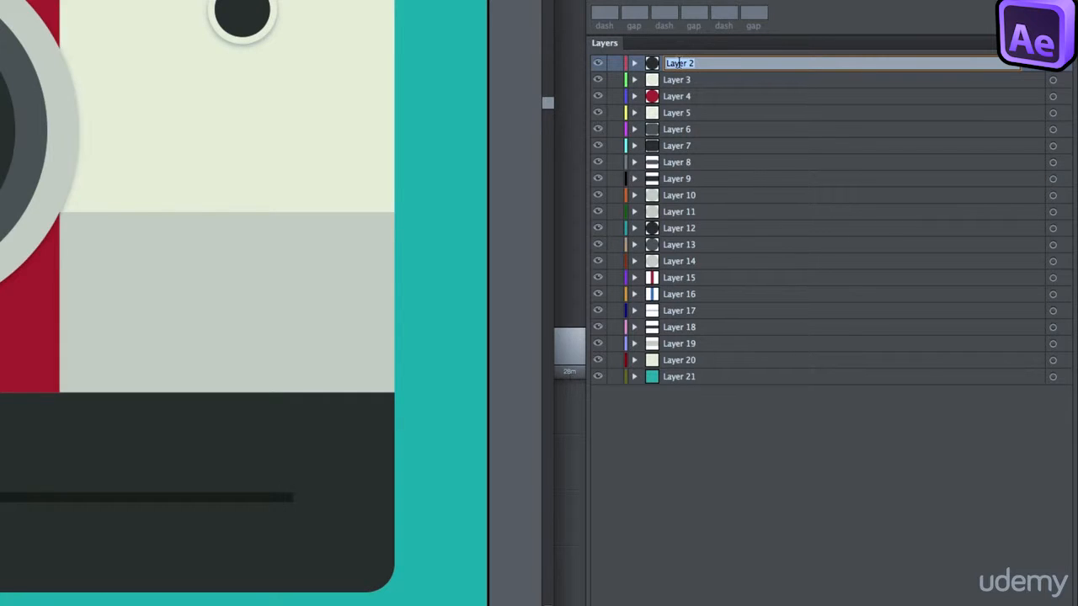
{"action": "type", "text": "Right"}
{"action": "type", "text": " Button Group"}
{"action": "key", "text": "Return"}
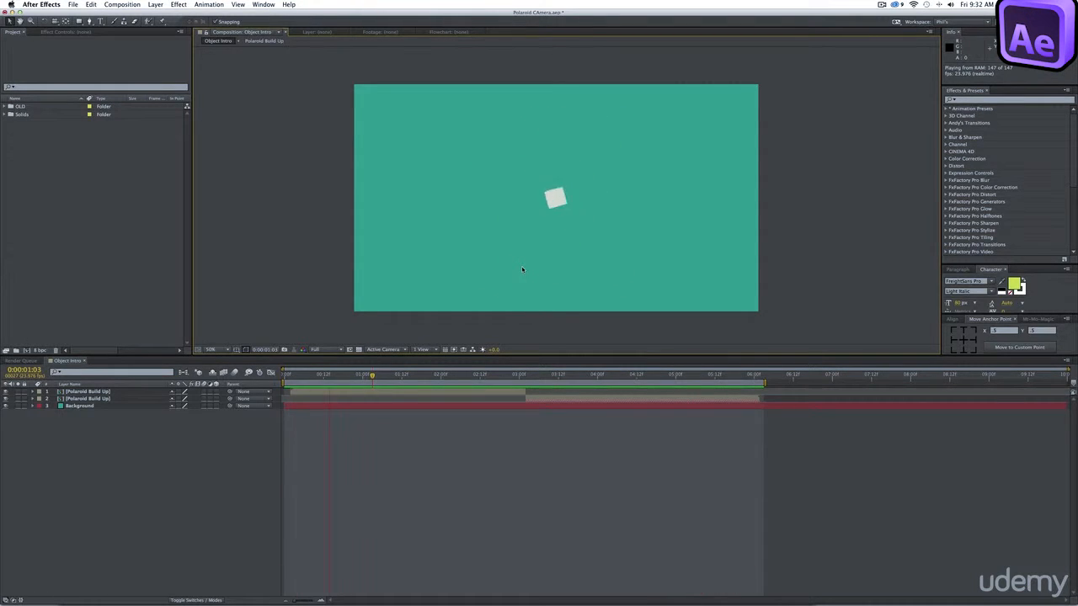
Switch from After Effects to Finder and open the Skillshare folder on the Desktop
{"action": "key", "text": "super+Tab"}
{"action": "key", "text": "super+Tab"}
{"action": "key", "text": "super+Tab"}
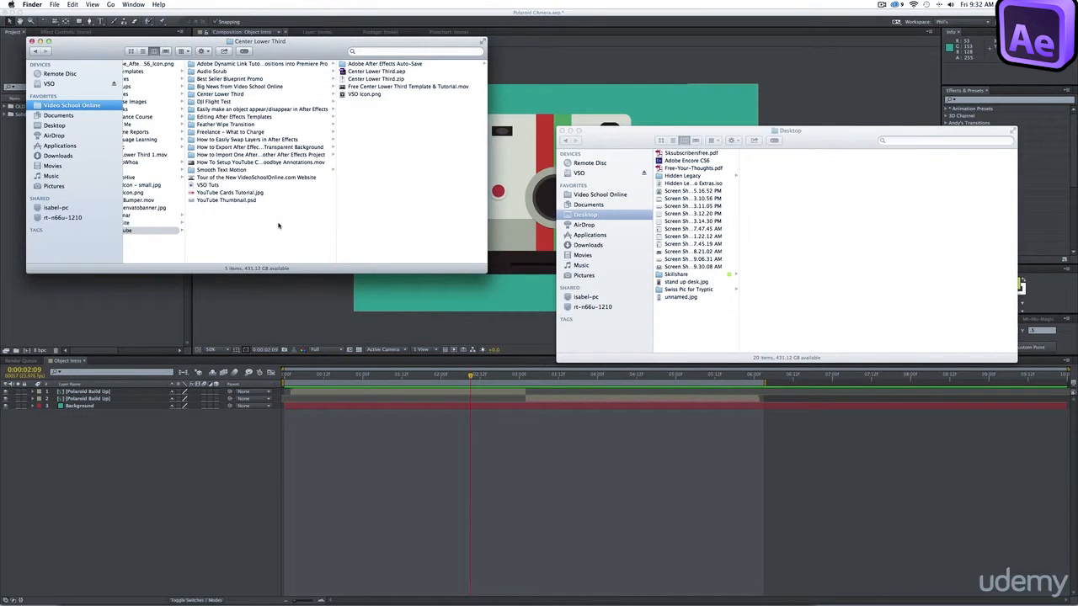
{"action": "left_click", "coordinate": [61, 115]}
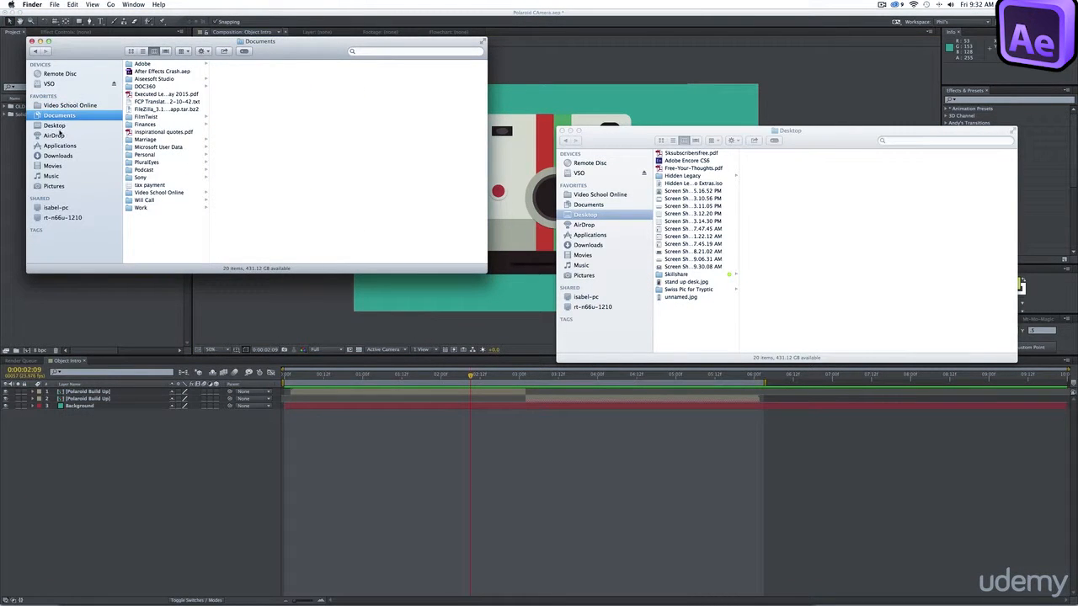
{"action": "left_click", "coordinate": [56, 126]}
{"action": "left_click", "coordinate": [155, 86]}
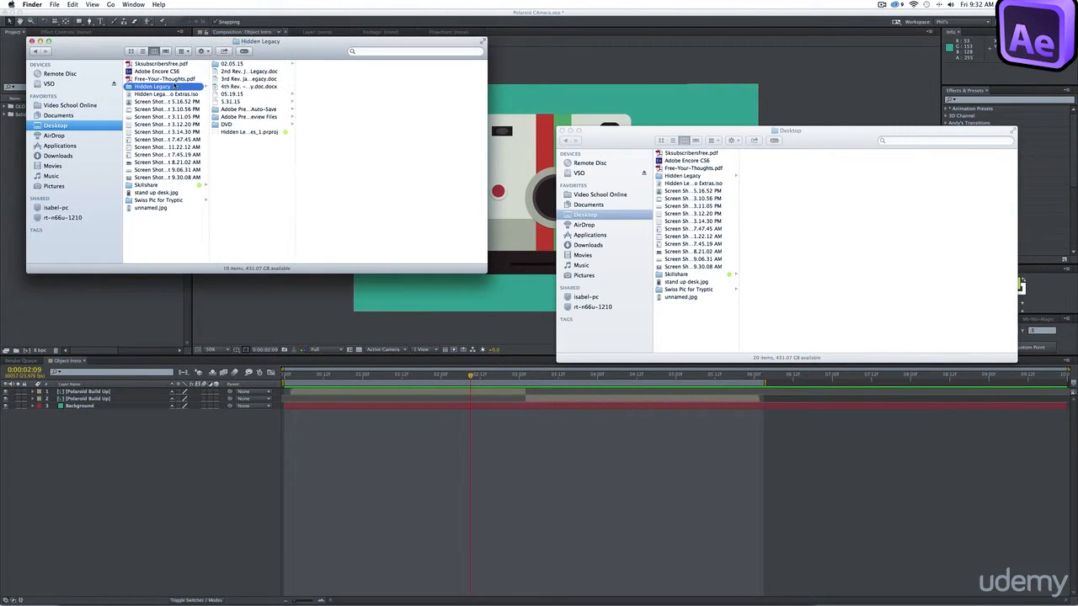
{"action": "left_click", "coordinate": [147, 185]}
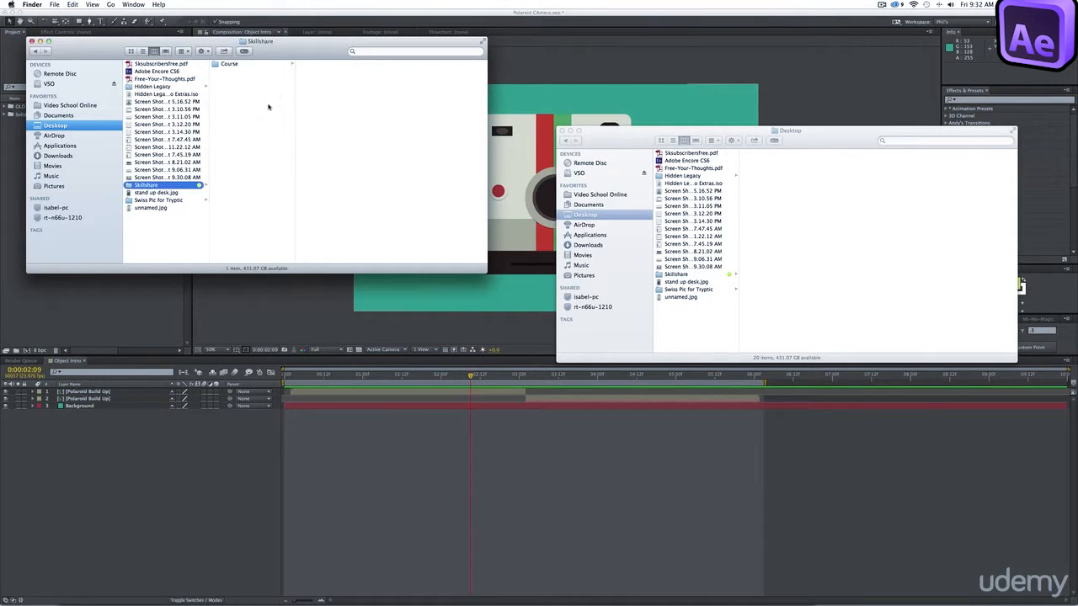
Select Polaroid Camera.ai in the Project Files folder of the After Effects - Shape Layers course folder
{"action": "left_click", "coordinate": [246, 64]}
{"action": "left_click", "coordinate": [337, 78]}
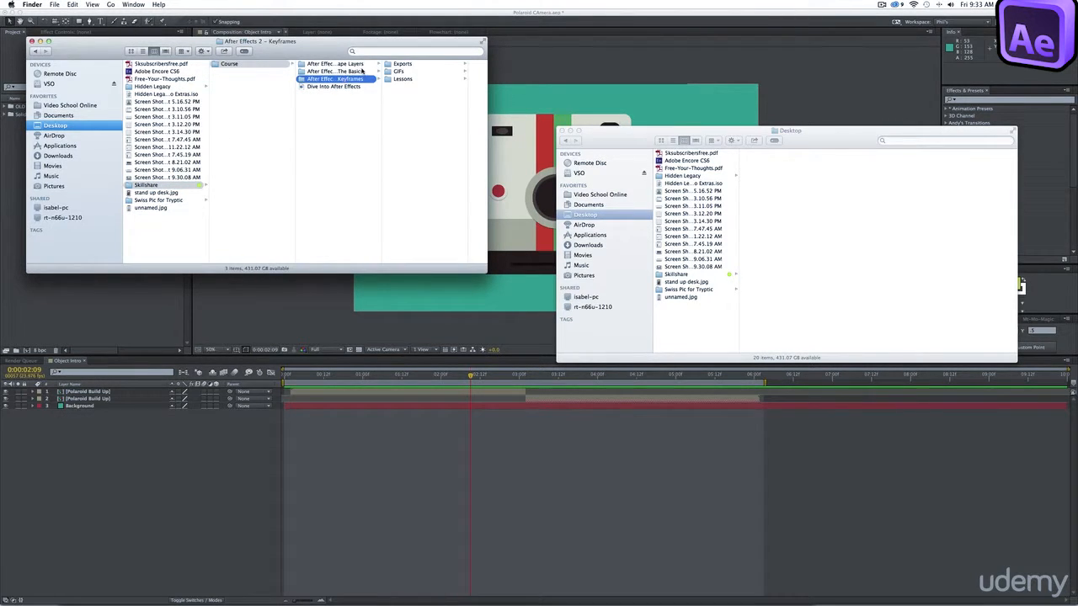
{"action": "left_click", "coordinate": [364, 64]}
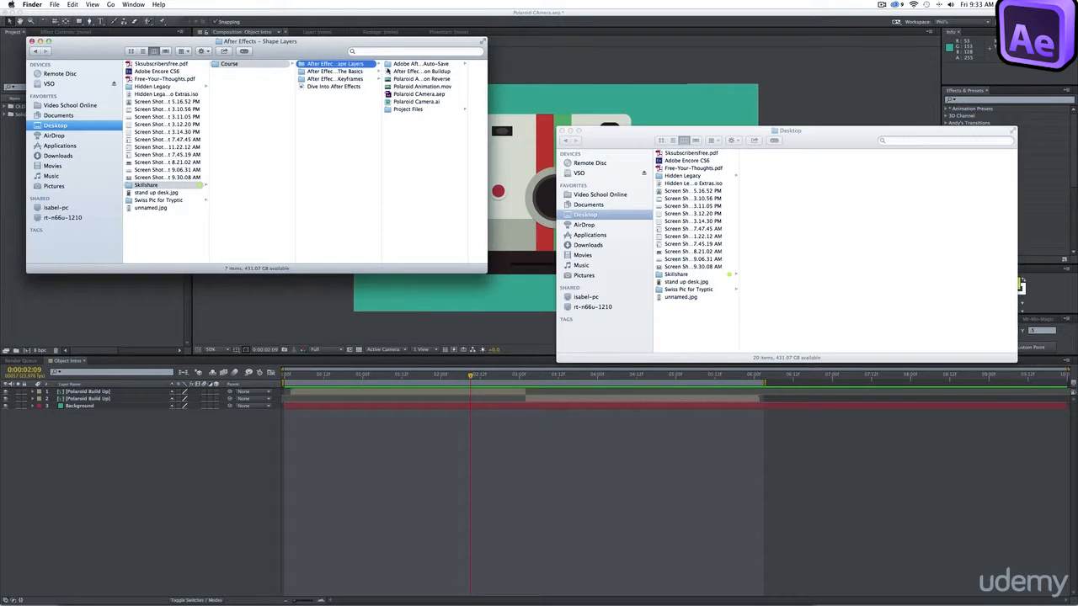
{"action": "left_click", "coordinate": [432, 102]}
{"action": "left_click", "coordinate": [377, 110]}
{"action": "left_click", "coordinate": [428, 65]}
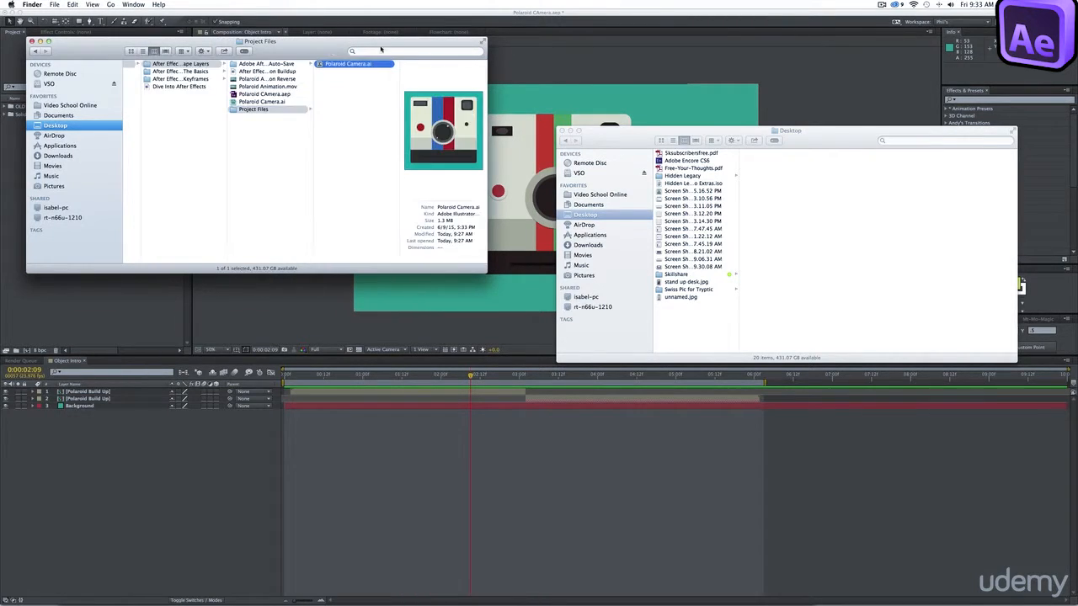
Preview Polaroid Camera.ai, switch to After Effects, and import the file into the project as a Composition
{"action": "key", "text": "space"}
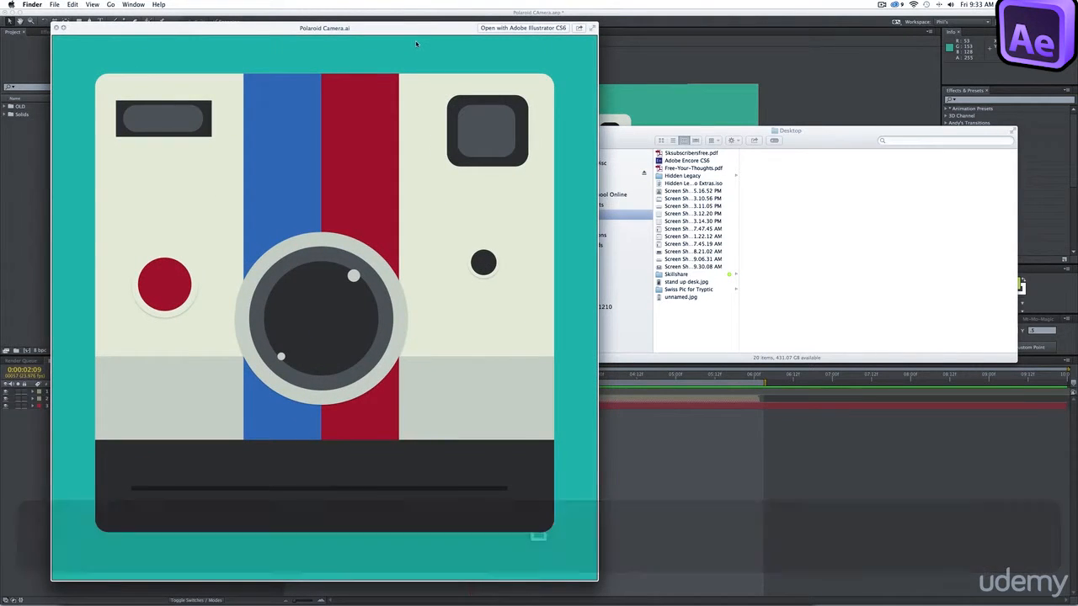
{"action": "key", "text": "space"}
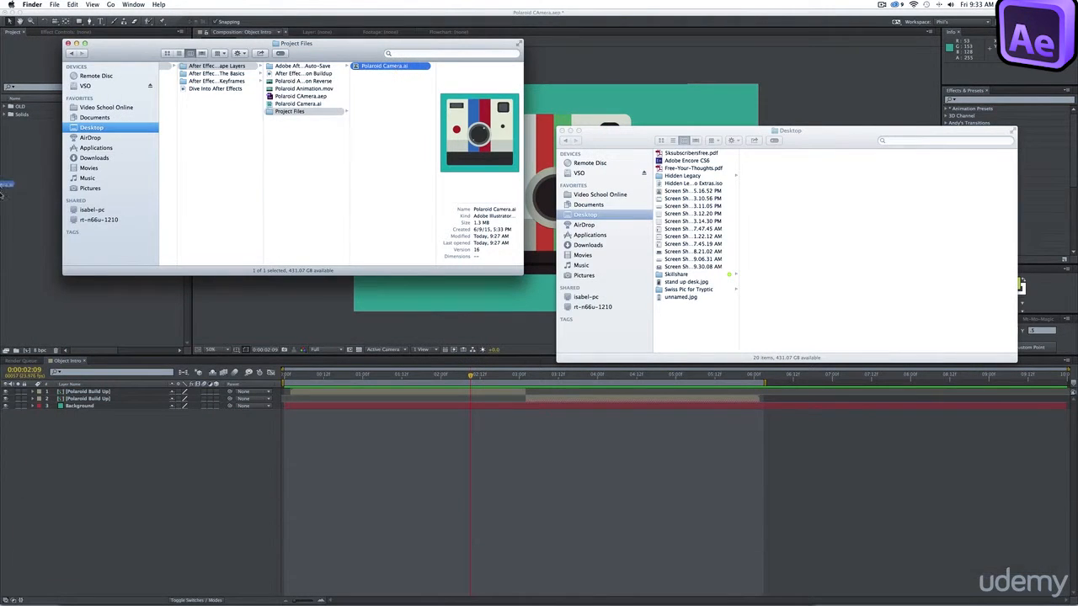
{"action": "left_click_drag", "start_coordinate": [3, 188], "coordinate": [37, 170]}
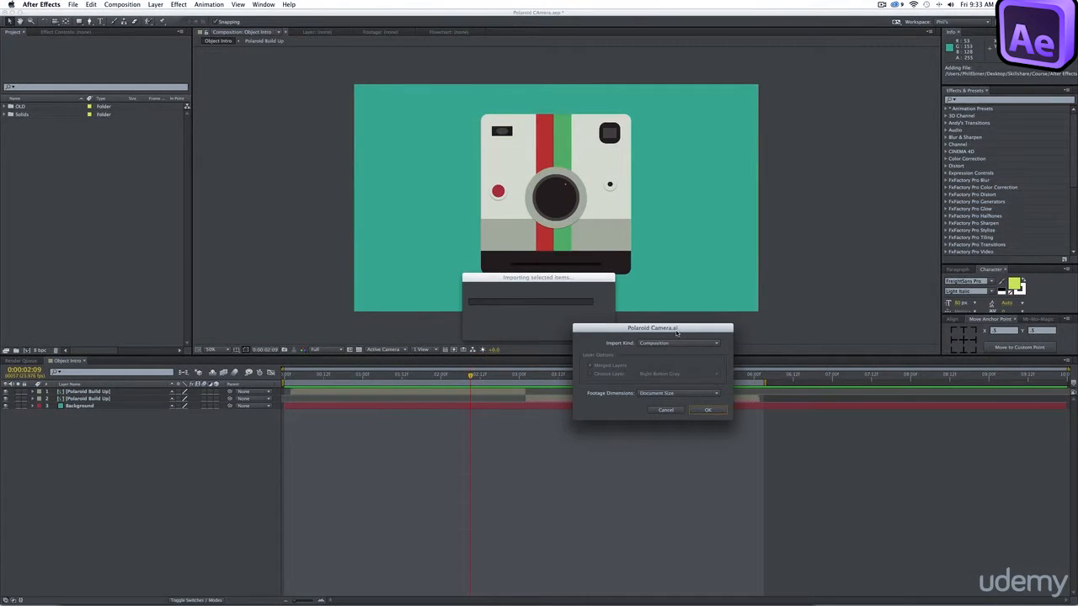
{"action": "left_click_drag", "start_coordinate": [676, 329], "coordinate": [374, 137]}
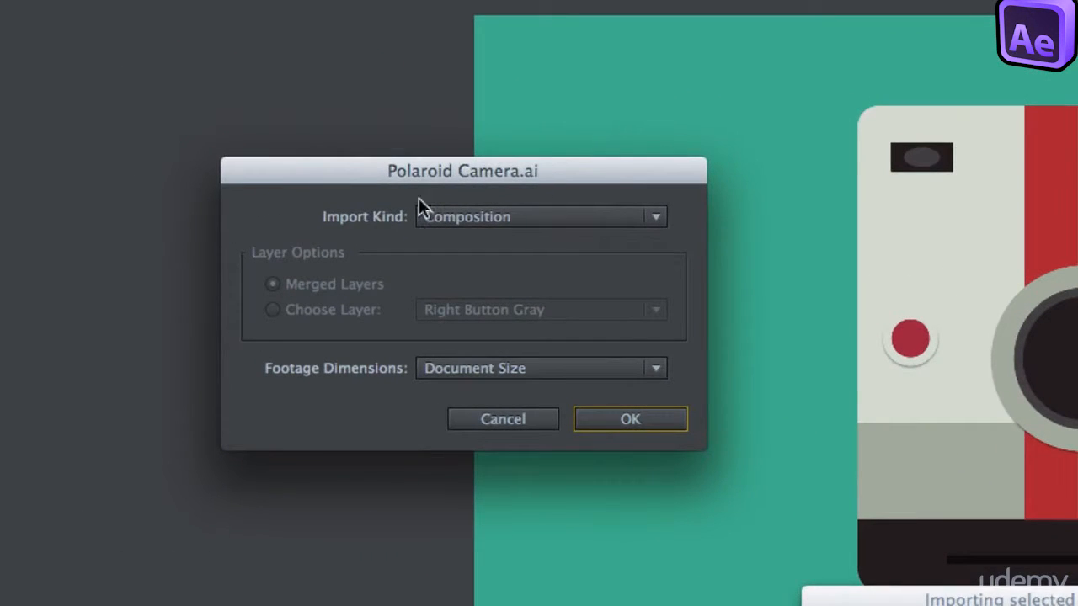
{"action": "left_click", "coordinate": [523, 221]}
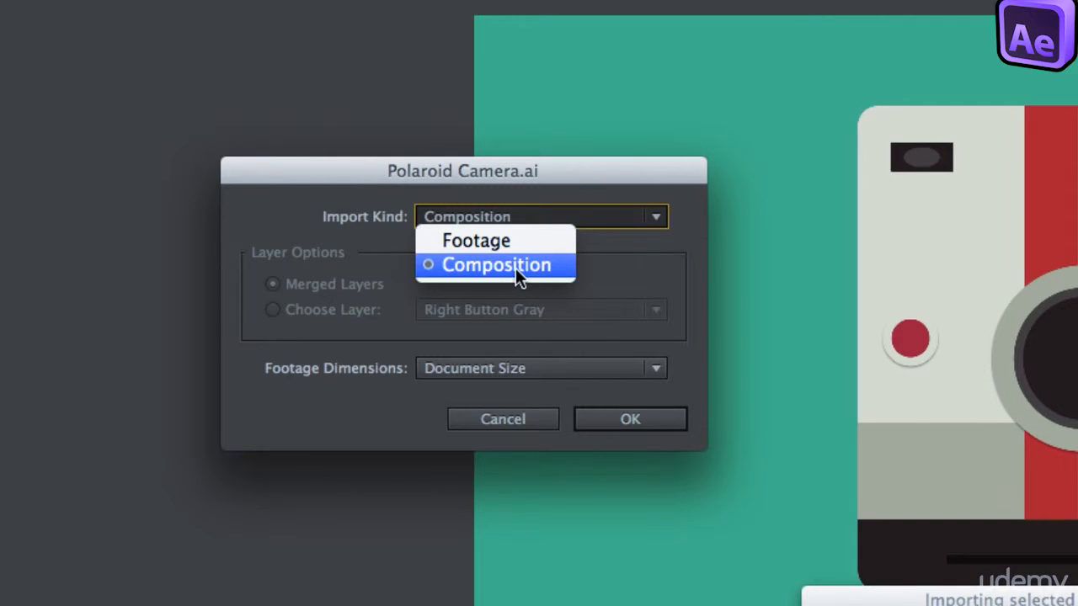
{"action": "left_click", "coordinate": [518, 268]}
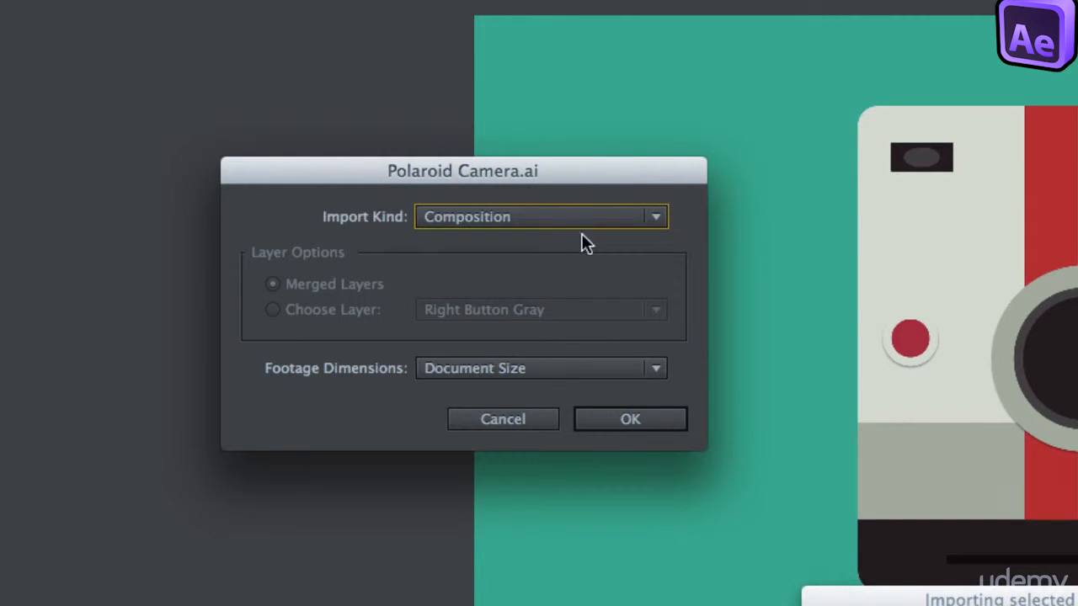
{"action": "left_click", "coordinate": [630, 419]}
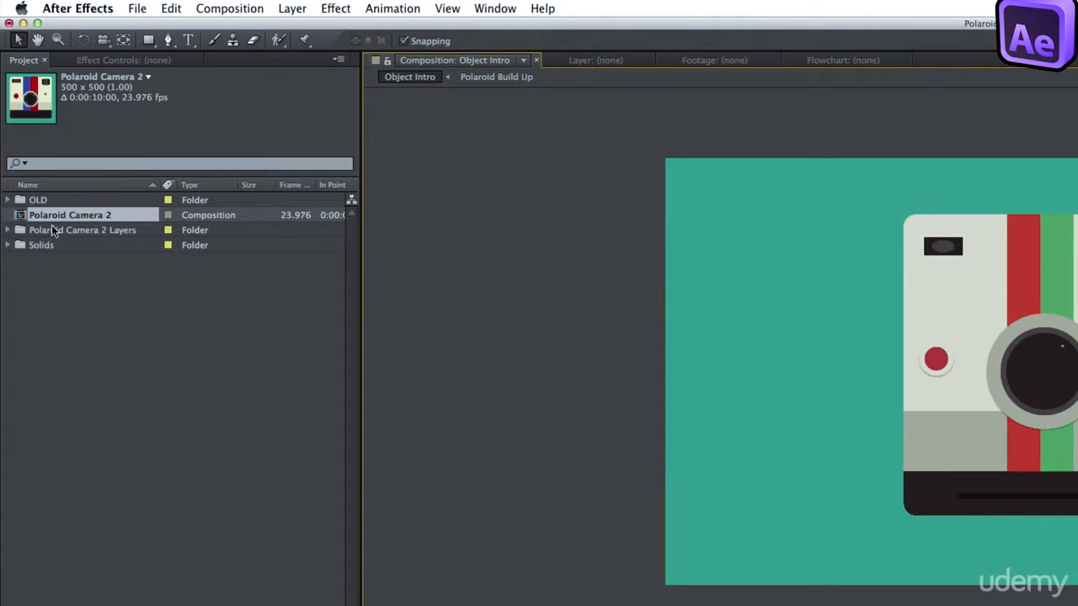
Examine the imported files in the Polaroid Camera 2 Layers folder and open the Polaroid Camera 2 composition
{"action": "left_click", "coordinate": [9, 231]}
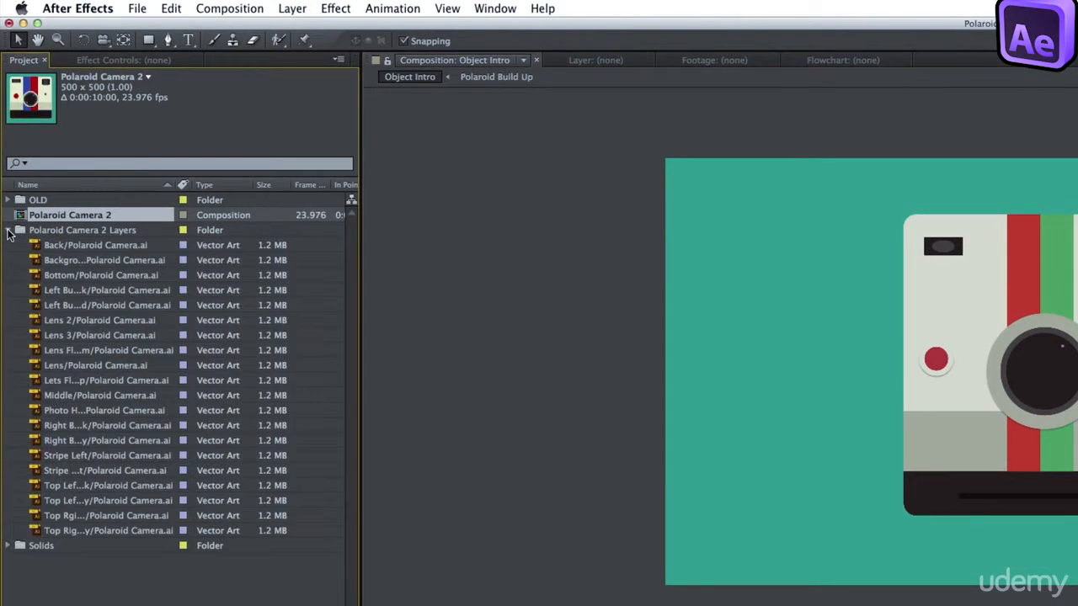
{"action": "left_click", "coordinate": [9, 231]}
{"action": "left_click", "coordinate": [9, 230]}
{"action": "double_click", "coordinate": [19, 216]}
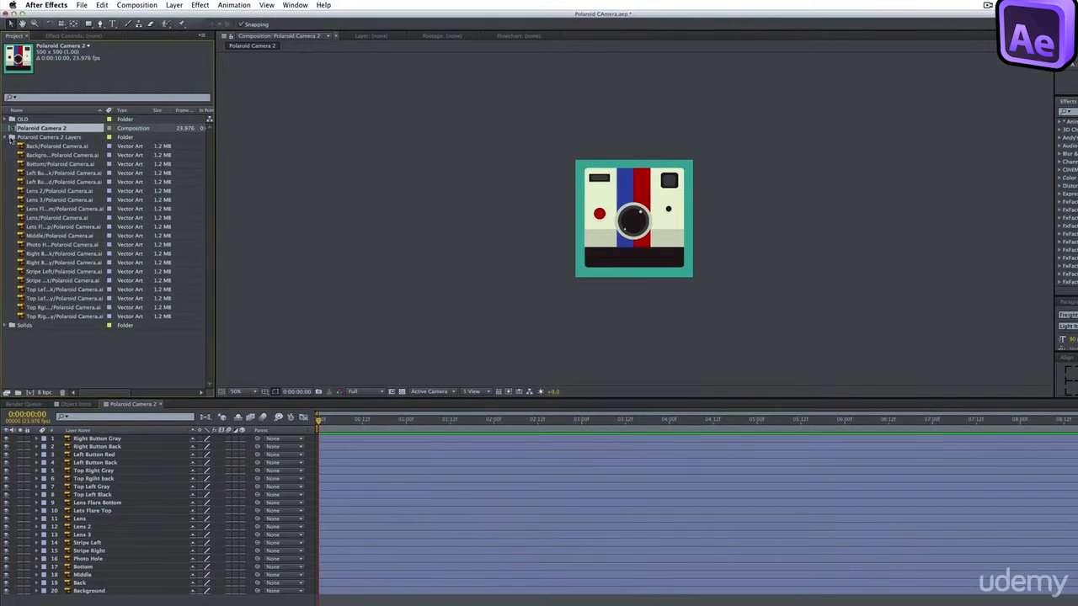
{"action": "left_click", "coordinate": [9, 231]}
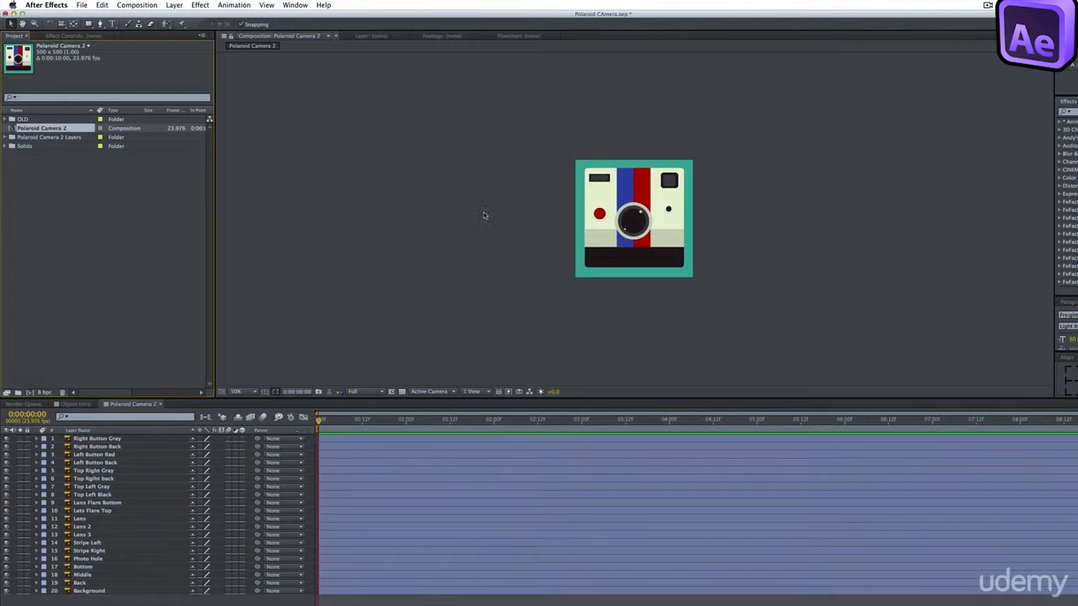
{"action": "left_click", "coordinate": [70, 283]}
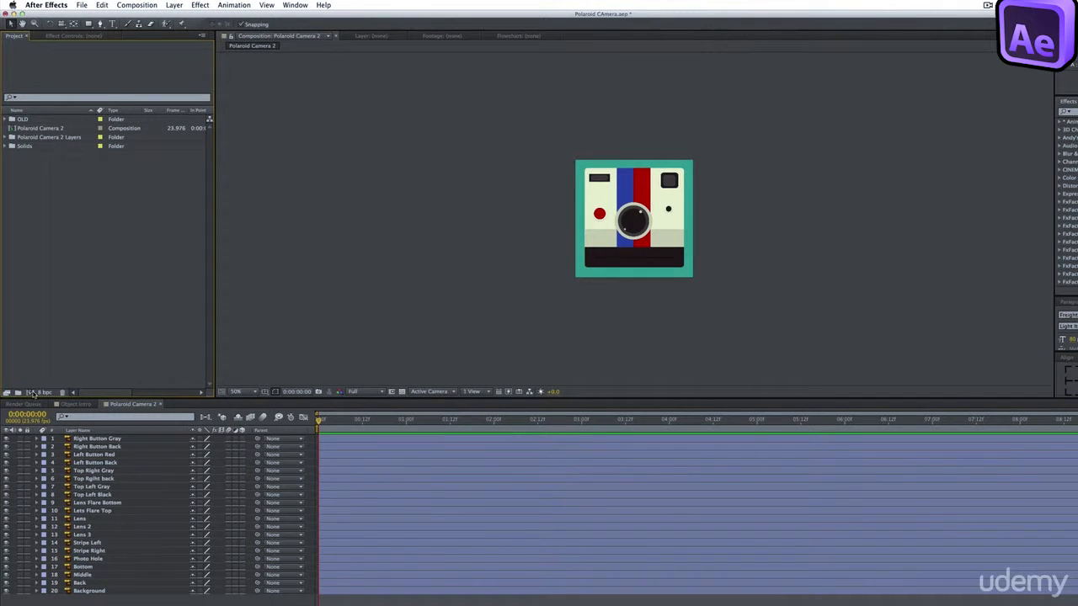
Create a new composition, Comp 1, 900 px wide and 900 px high, at 29.97 frames per second
{"action": "left_click", "coordinate": [30, 392]}
{"action": "left_click", "coordinate": [373, 242]}
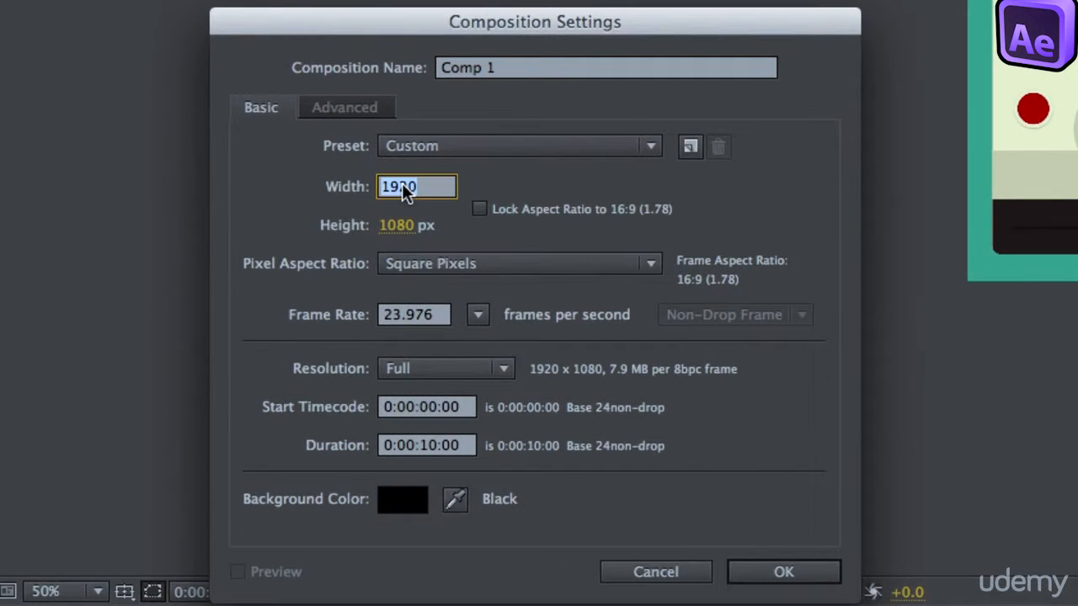
{"action": "type", "text": "900"}
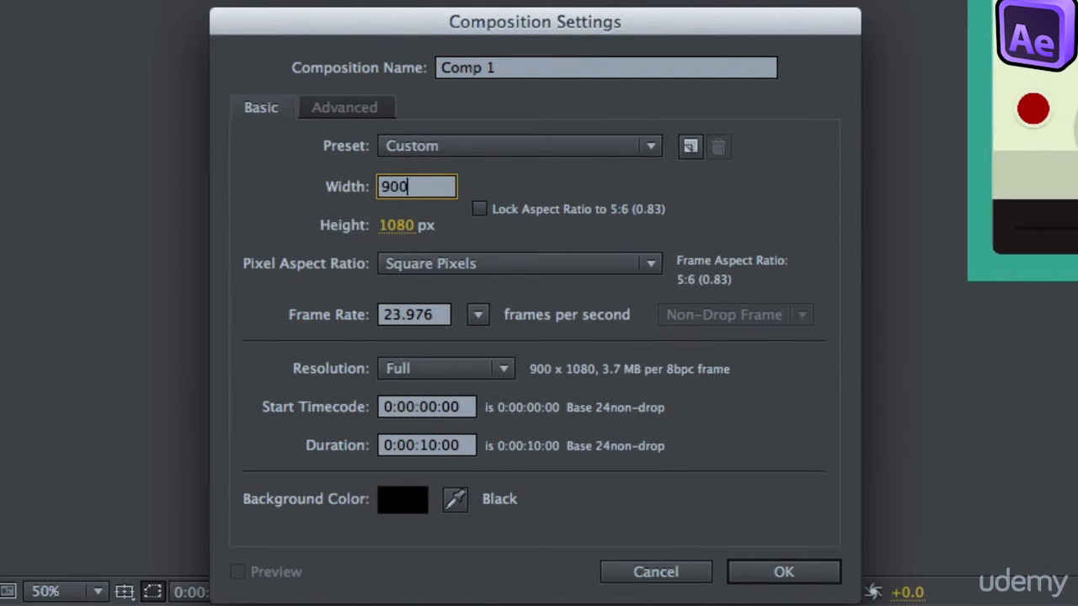
{"action": "key", "text": "Tab"}
{"action": "type", "text": "9009"}
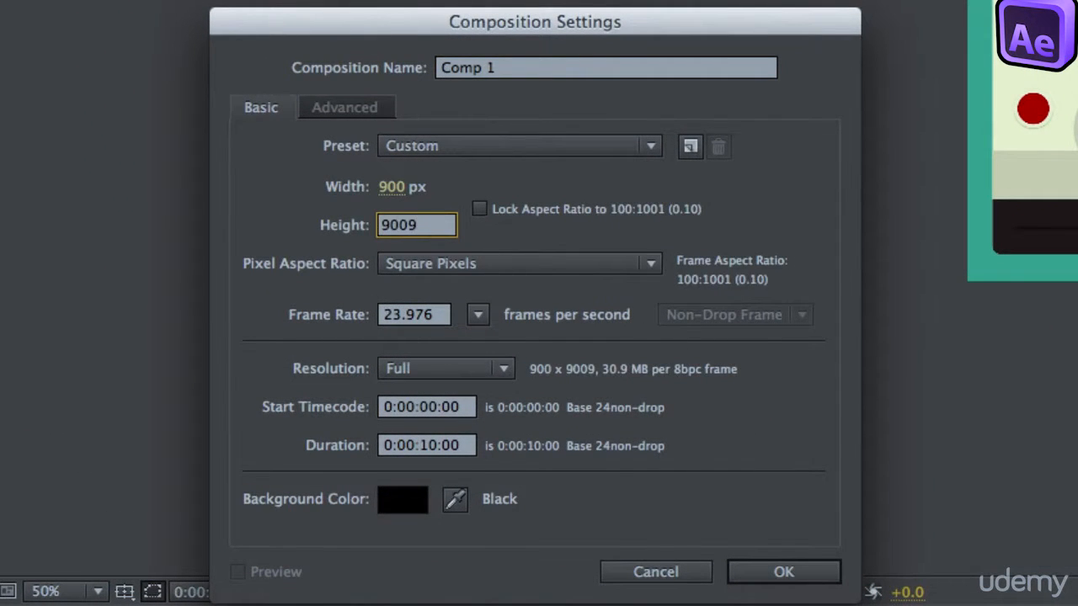
{"action": "key", "text": "BackSpace"}
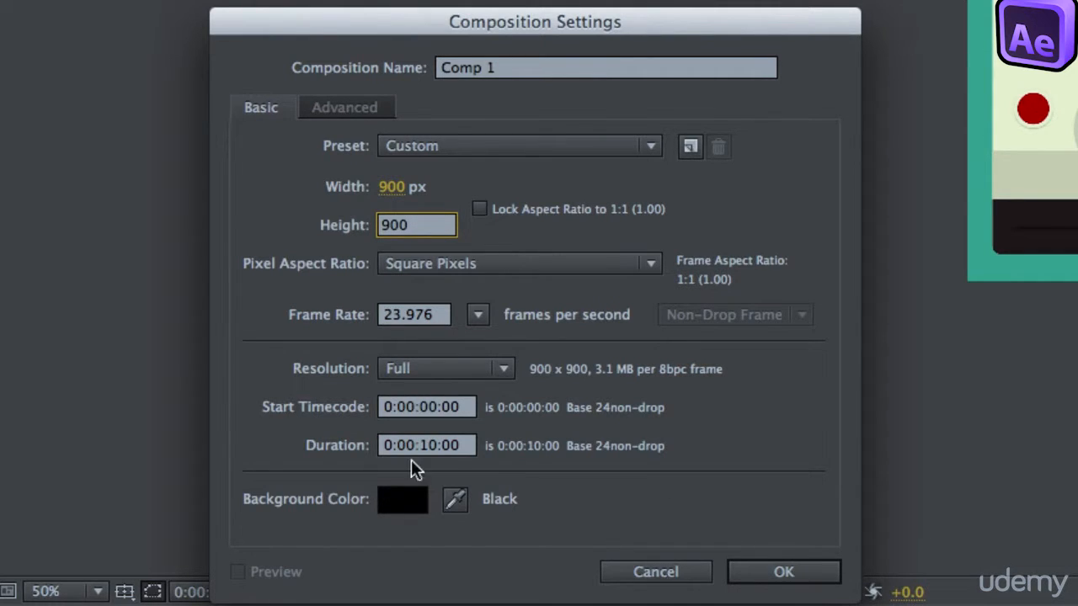
{"action": "left_click", "coordinate": [478, 314]}
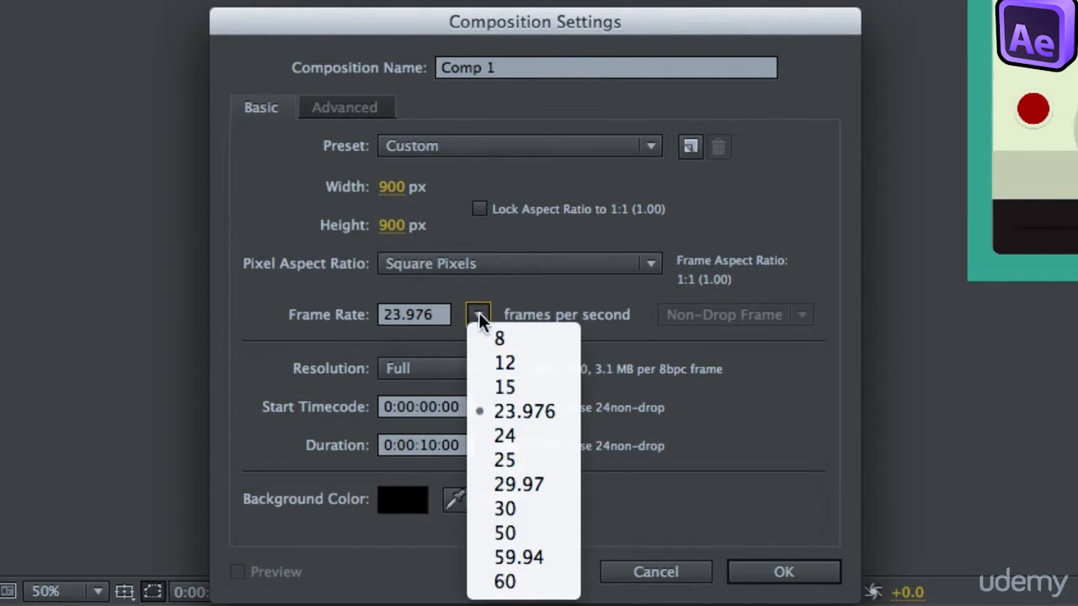
{"action": "left_click", "coordinate": [524, 476]}
{"action": "left_click", "coordinate": [758, 574]}
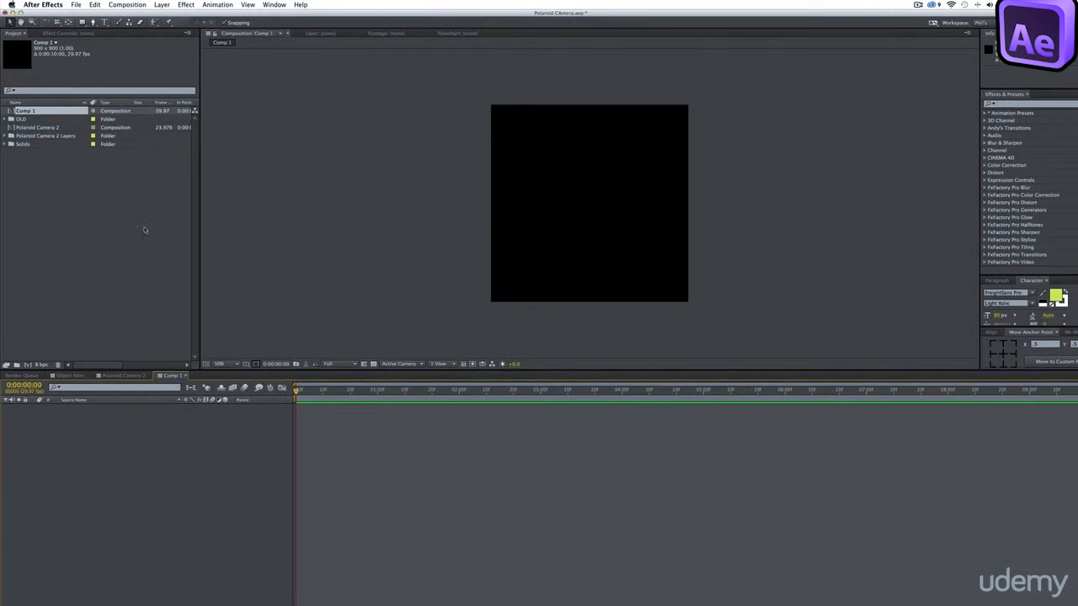
Copy all layers from Right Button Gray to Background in the Polaroid Camera 2 composition and paste them into Comp 1
{"action": "left_click", "coordinate": [224, 364]}
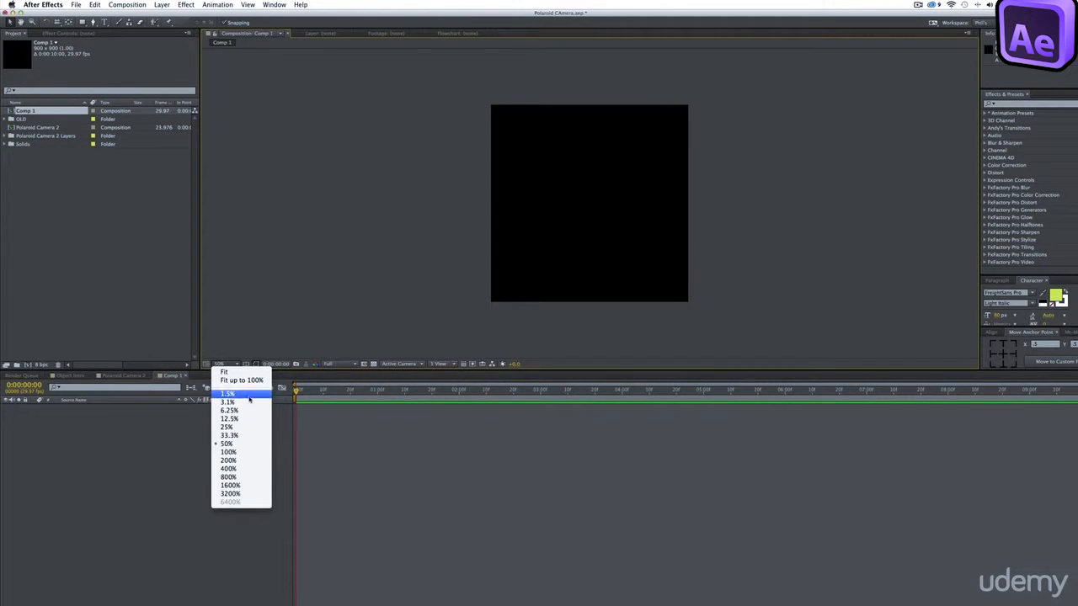
{"action": "left_click", "coordinate": [257, 380]}
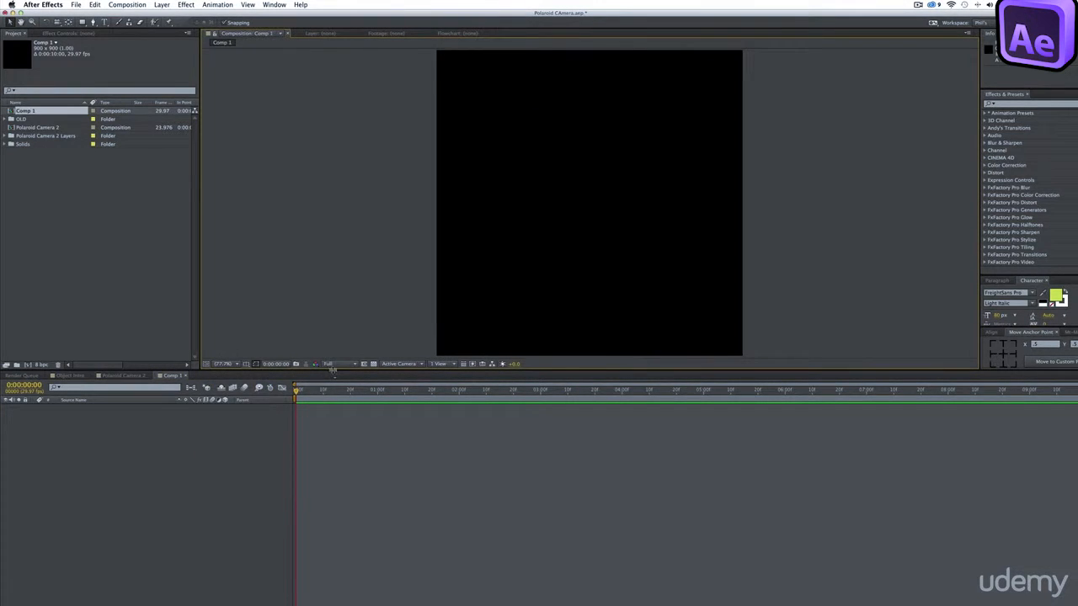
{"action": "left_click_drag", "start_coordinate": [332, 369], "coordinate": [343, 469]}
{"action": "double_click", "coordinate": [38, 128]}
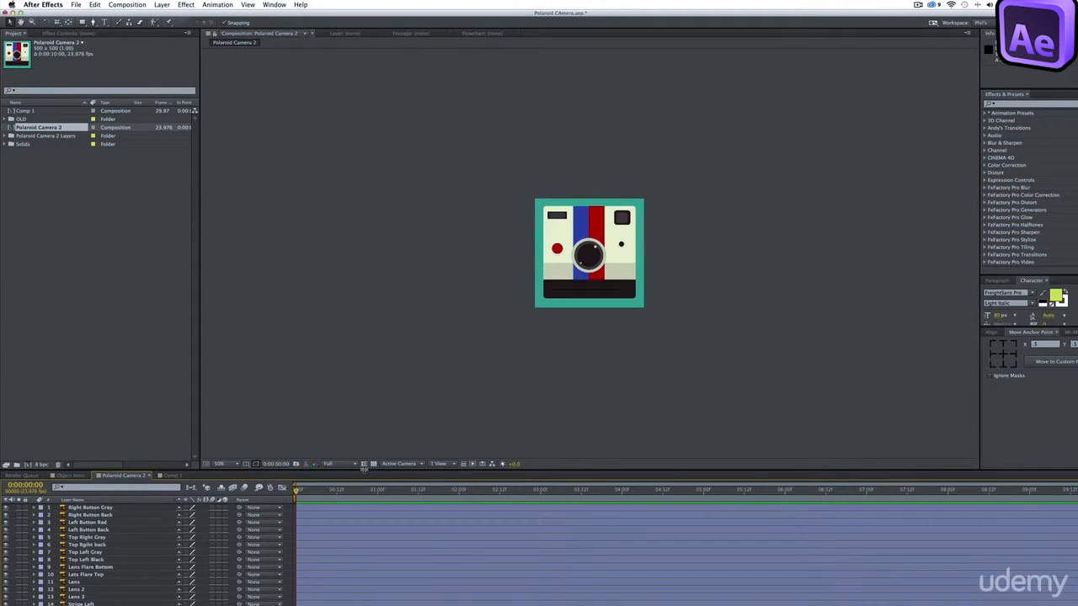
{"action": "left_click_drag", "start_coordinate": [364, 470], "coordinate": [370, 319]}
{"action": "left_click", "coordinate": [109, 356]}
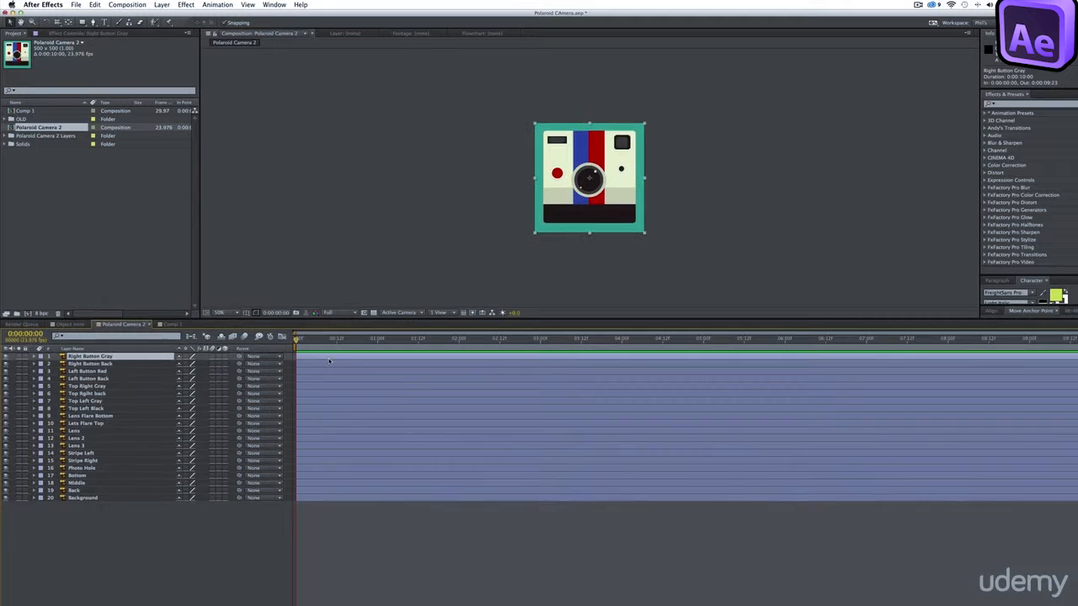
{"action": "left_click", "coordinate": [88, 497], "text": "shift"}
{"action": "key", "text": "super+c"}
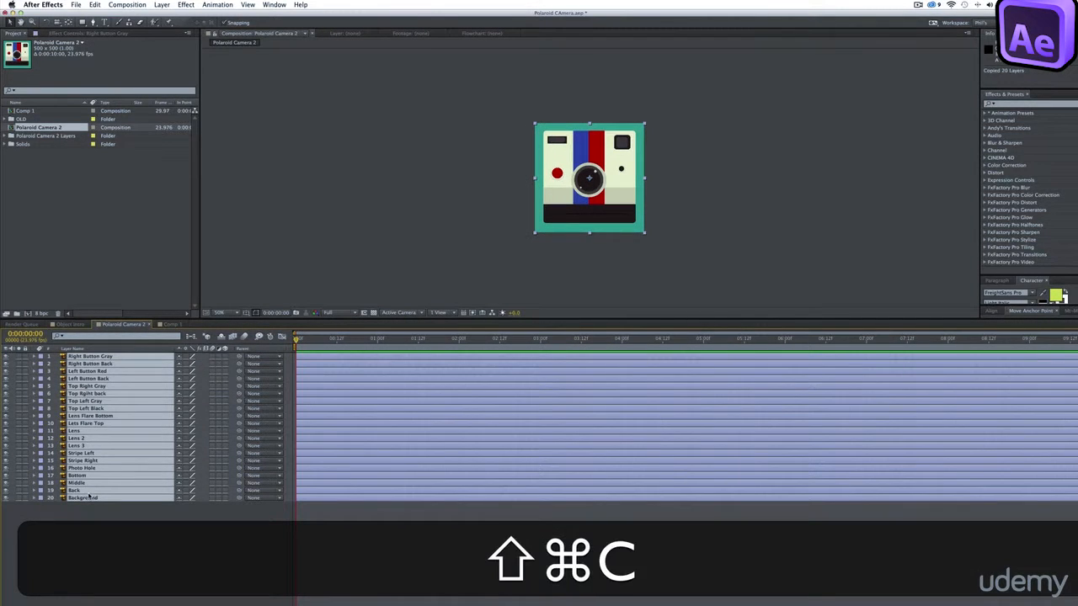
{"action": "left_click", "coordinate": [170, 325]}
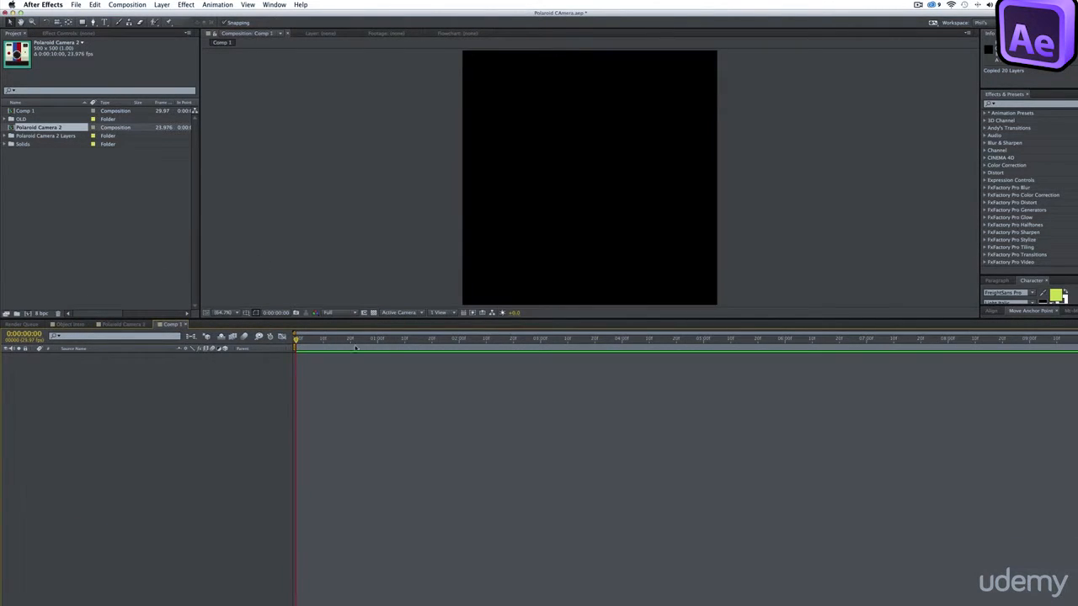
{"action": "key", "text": "super+v"}
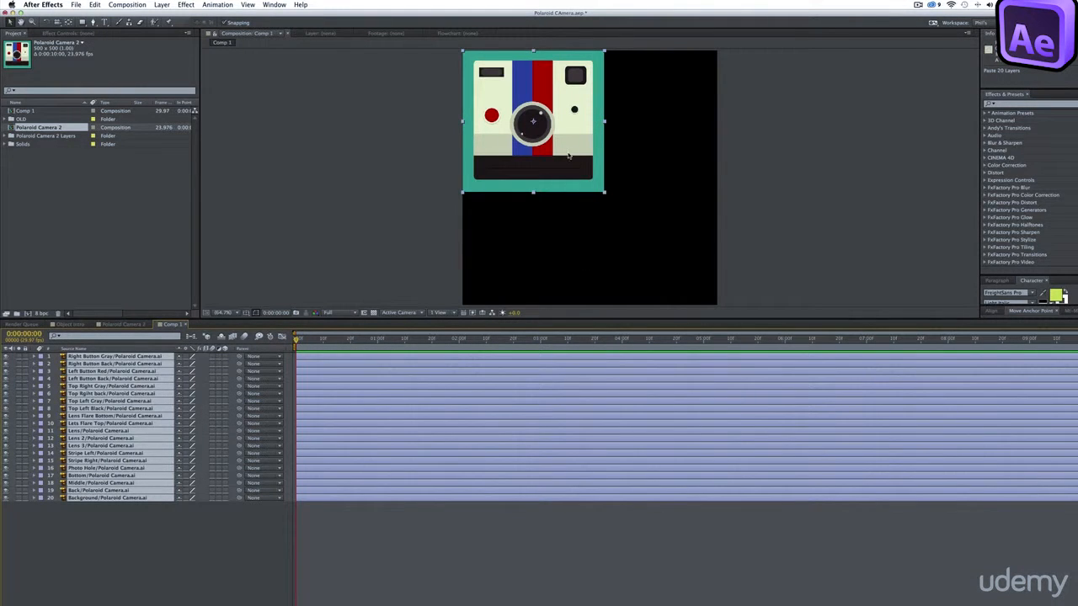
Move the pasted camera layers near the centre of the Comp 1 frame and scale them all to 187%
{"action": "left_click_drag", "start_coordinate": [560, 174], "coordinate": [568, 250]}
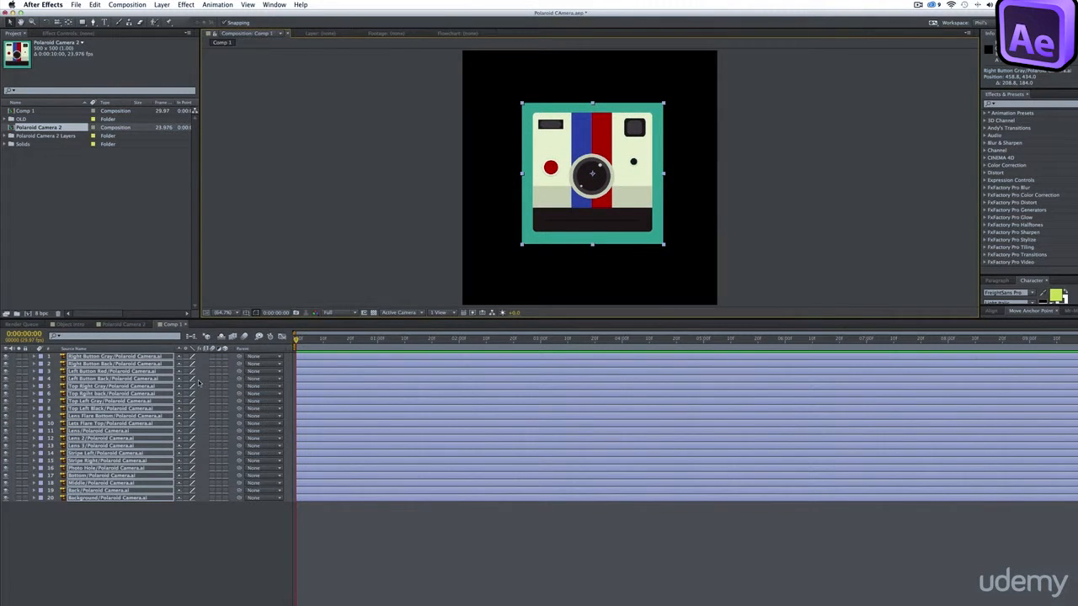
{"action": "key", "text": "s"}
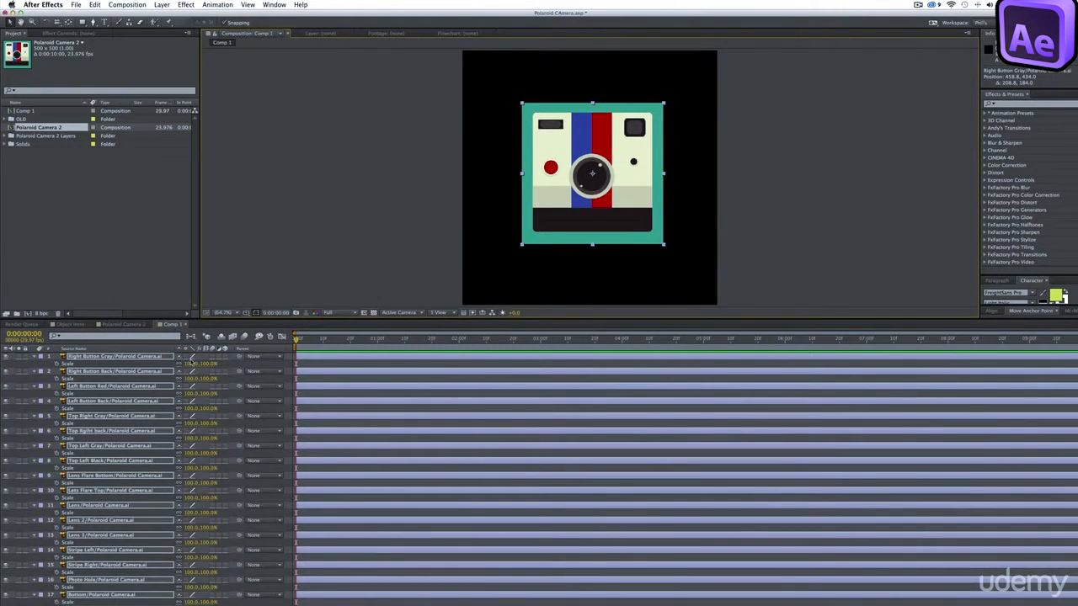
{"action": "left_click_drag", "start_coordinate": [194, 368], "coordinate": [227, 364]}
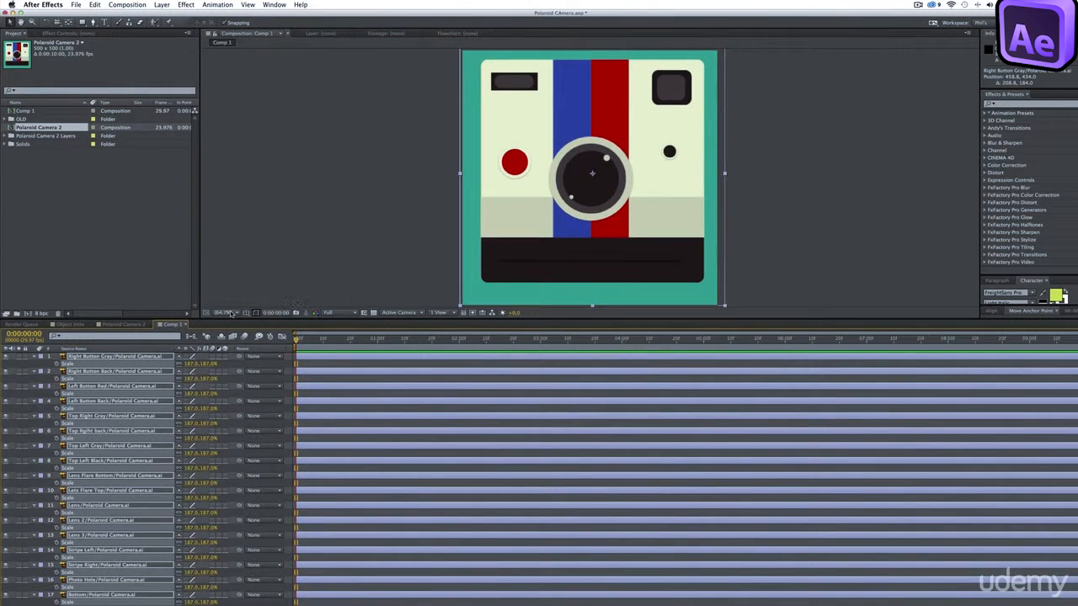
Turn on continuous rasterization for all the Comp 1 layers, collapse their Scale properties, and deselect them
{"action": "left_click_drag", "start_coordinate": [232, 318], "coordinate": [257, 301]}
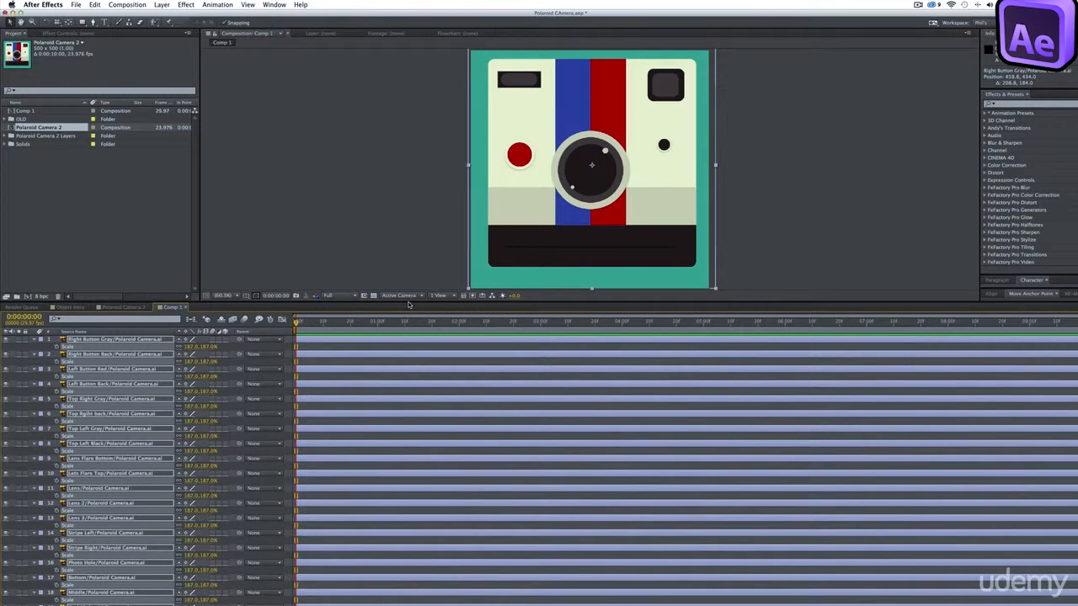
{"action": "left_click_drag", "start_coordinate": [408, 305], "coordinate": [422, 337]}
{"action": "left_click", "coordinate": [35, 376]}
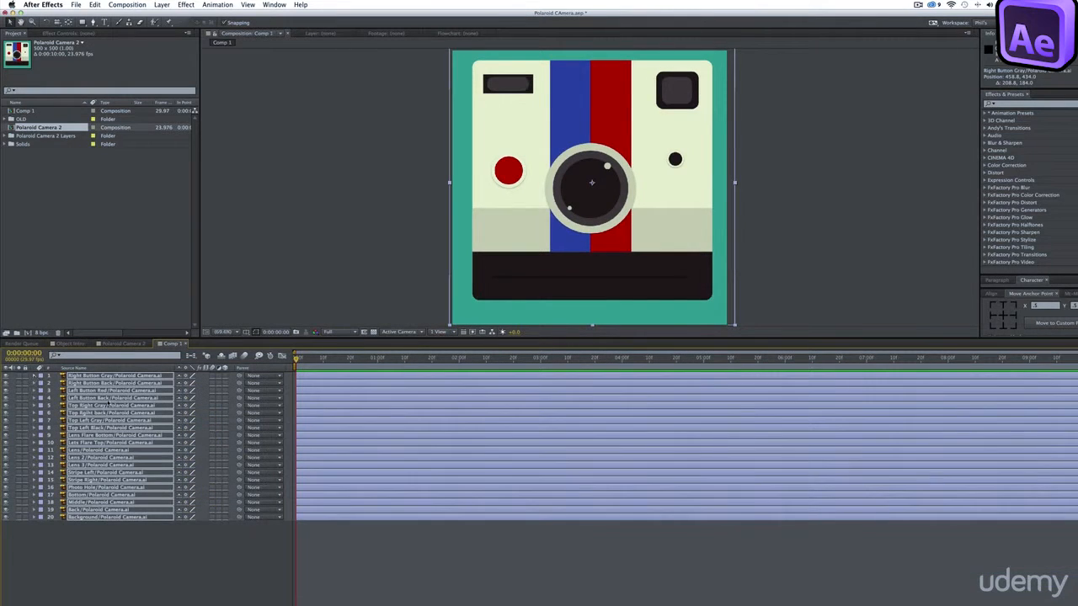
{"action": "left_click", "coordinate": [381, 591]}
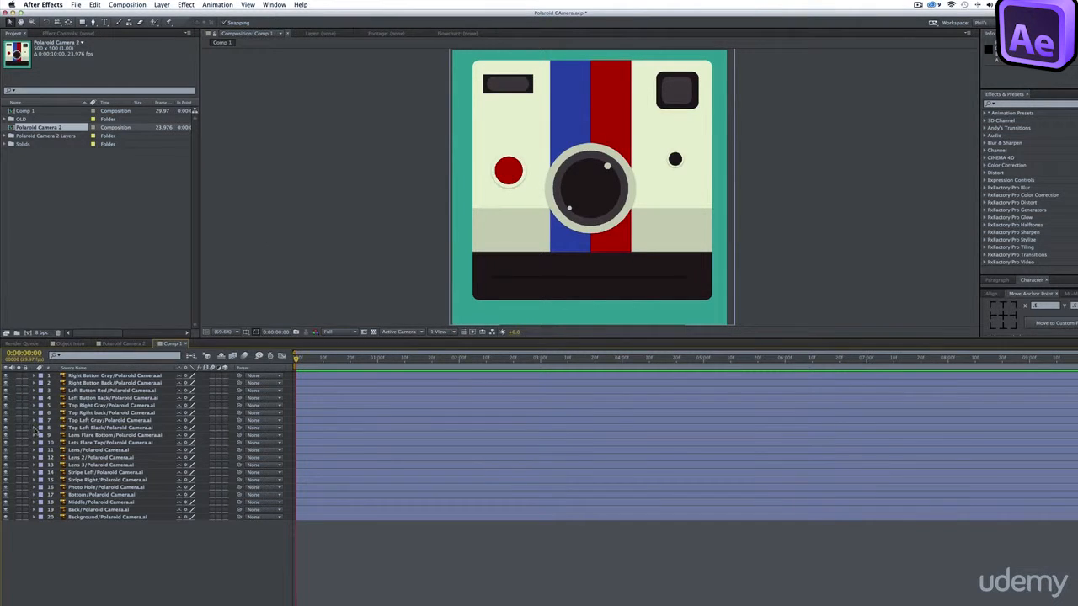
Scale the Background layer to 215% and lock it
{"action": "left_click", "coordinate": [115, 518]}
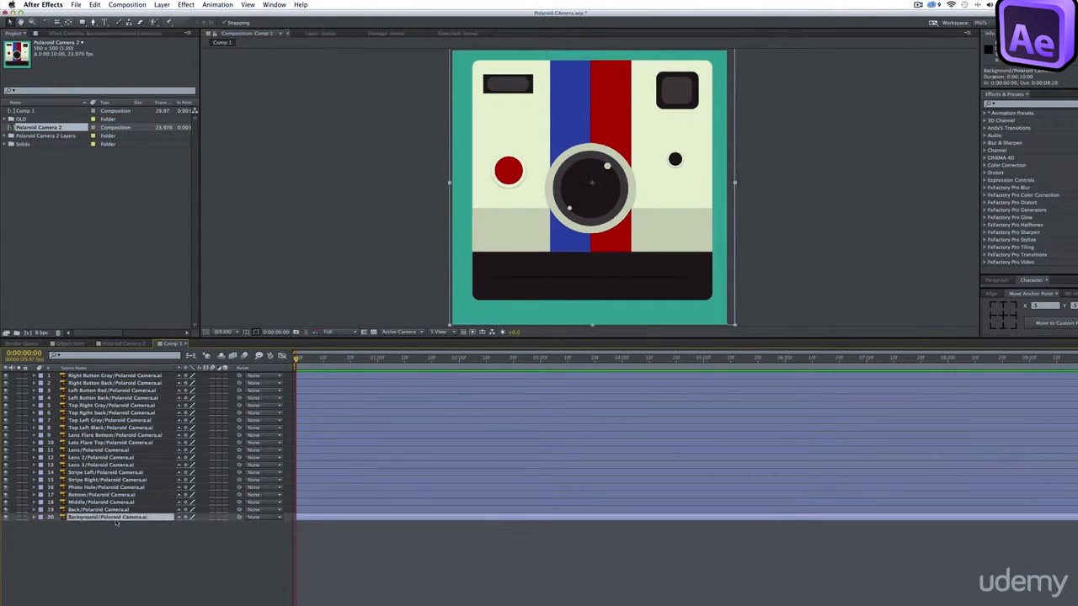
{"action": "key", "text": "s"}
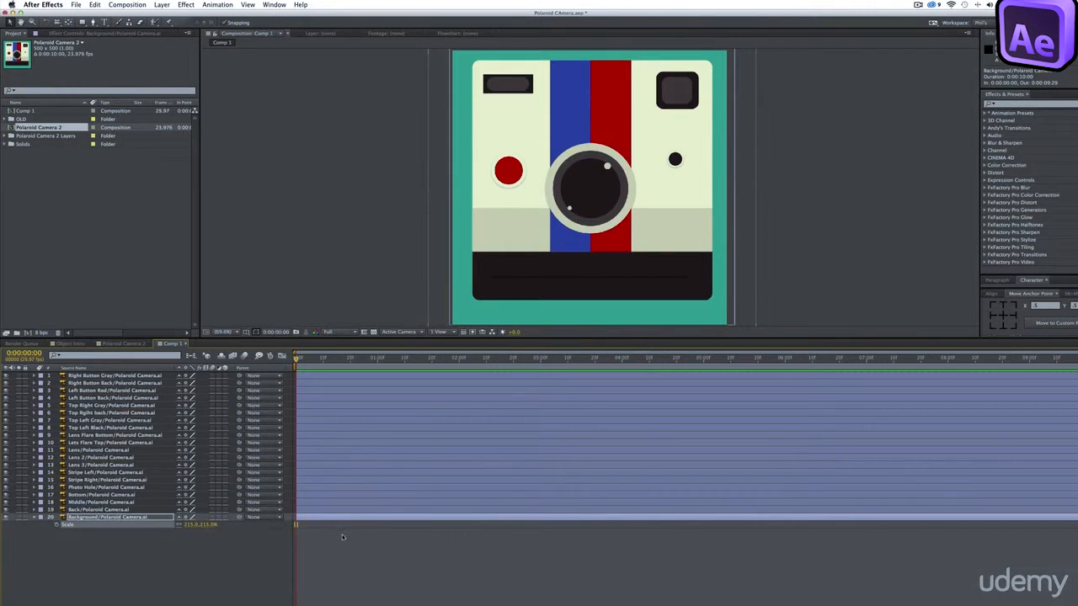
{"action": "left_click", "coordinate": [369, 543]}
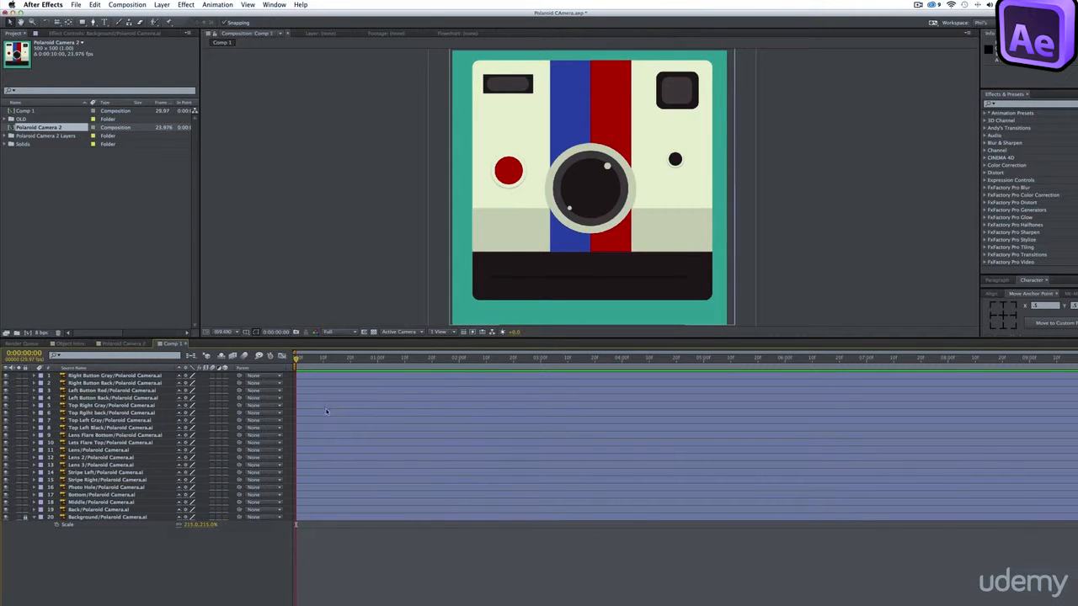
Close the Polaroid Camera 2 composition's timeline and return to Comp 1
{"action": "left_click", "coordinate": [122, 344]}
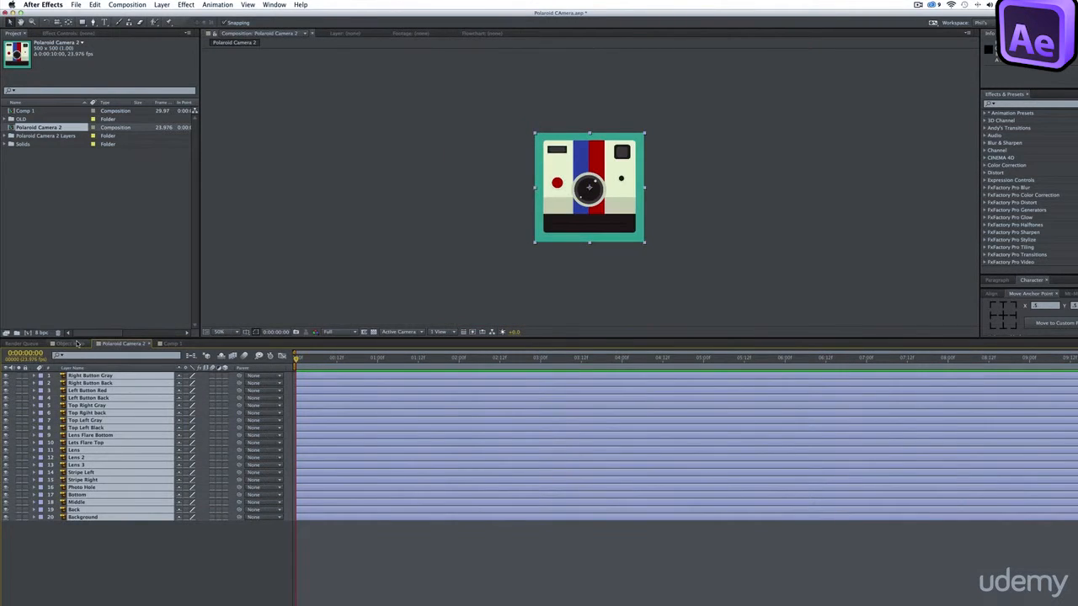
{"action": "left_click", "coordinate": [74, 344]}
{"action": "left_click", "coordinate": [139, 343]}
{"action": "left_click", "coordinate": [148, 343]}
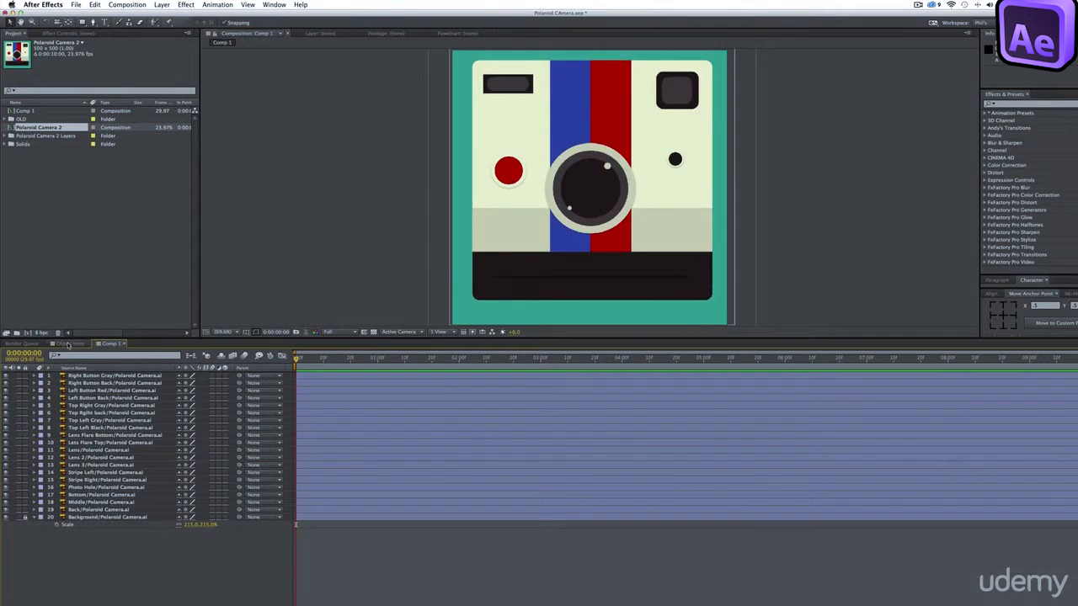
Review the finished Object Intro animation up to about 0:00:01:07, and return to Comp 1
{"action": "left_click", "coordinate": [69, 344]}
{"action": "left_click_drag", "start_coordinate": [313, 361], "coordinate": [401, 362]}
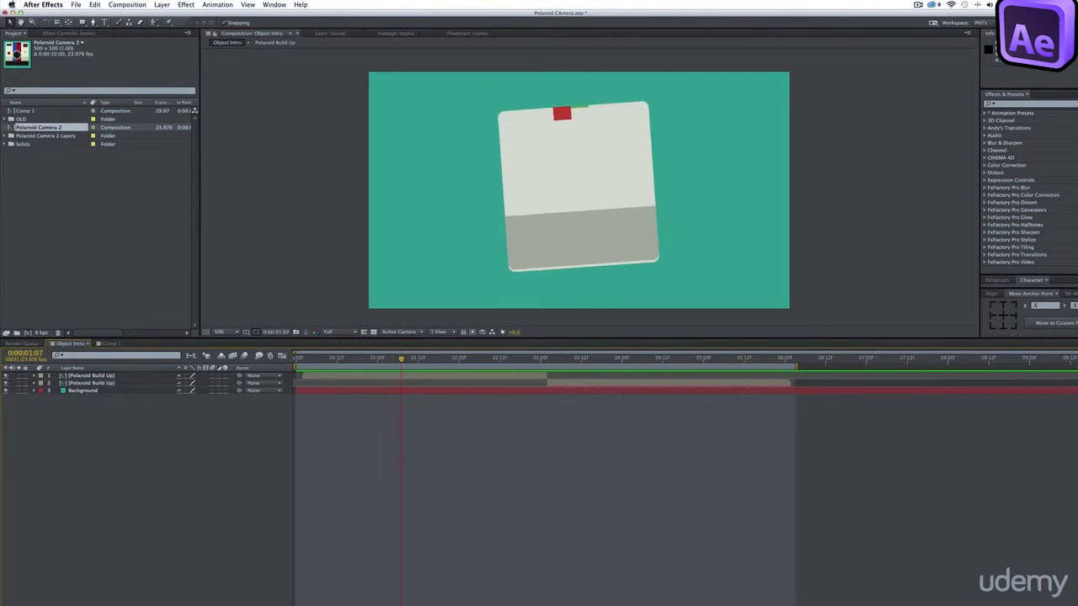
{"action": "left_click", "coordinate": [110, 344]}
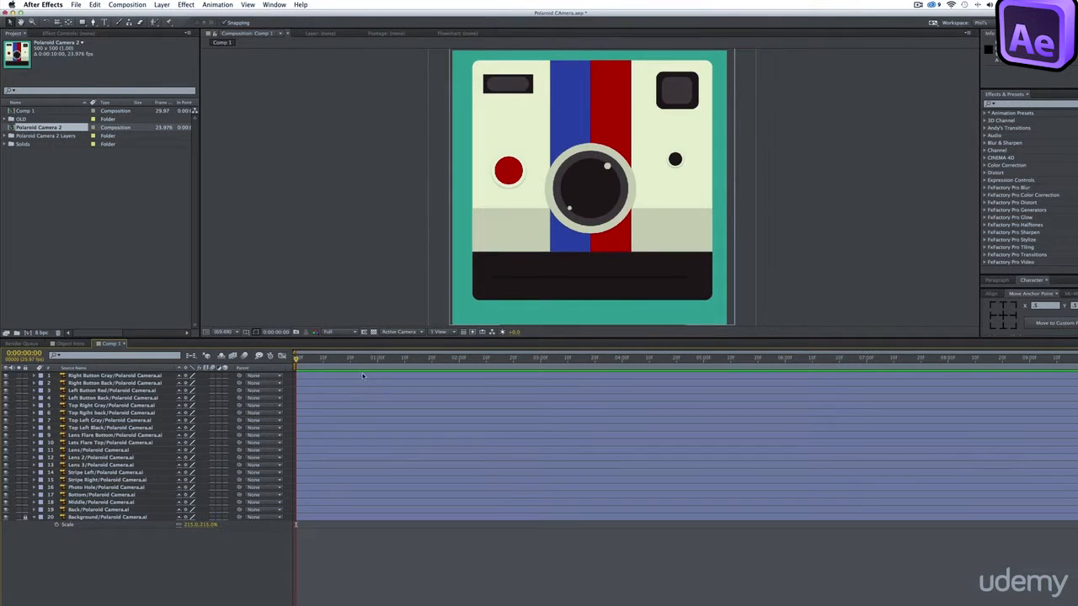
Hide all the camera layers above Background, leaving only the Back layer shown
{"action": "left_click", "coordinate": [114, 511]}
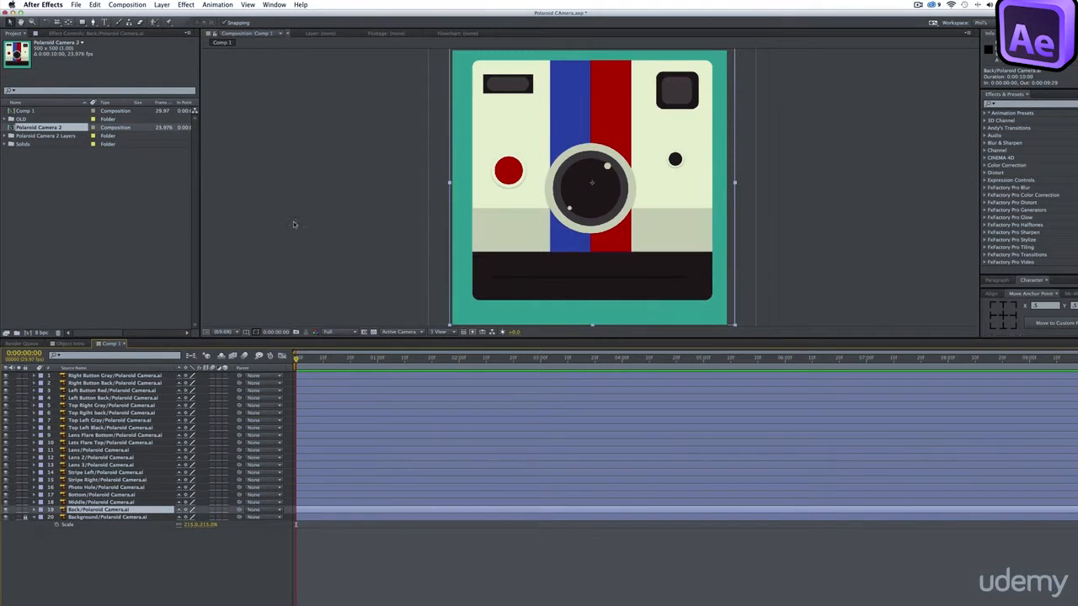
{"action": "left_click", "coordinate": [103, 376], "text": "shift"}
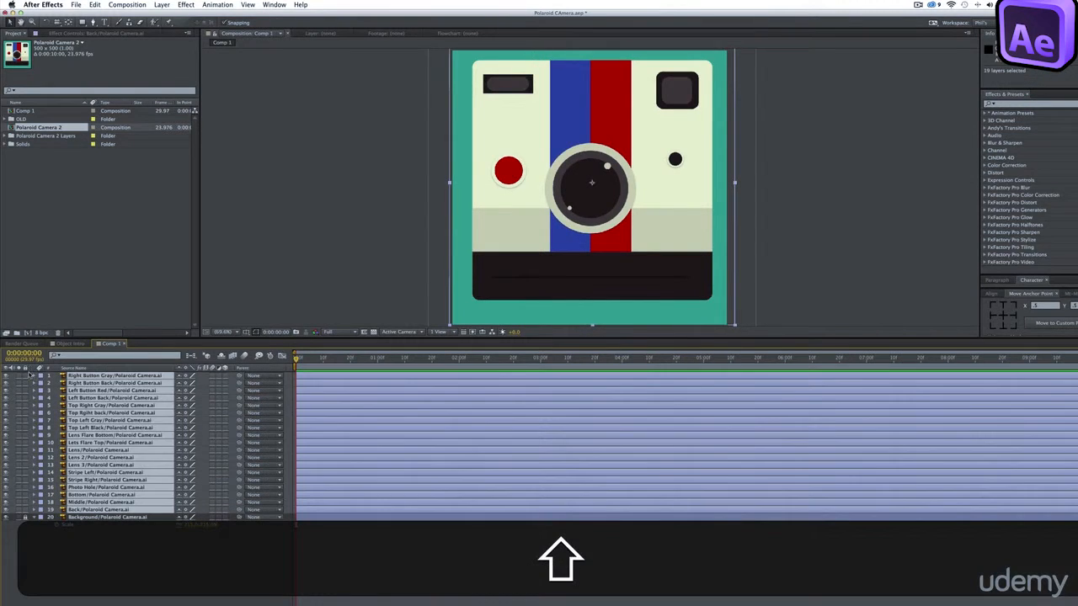
{"action": "left_click", "coordinate": [5, 376]}
{"action": "left_click", "coordinate": [39, 593]}
{"action": "left_click", "coordinate": [5, 510]}
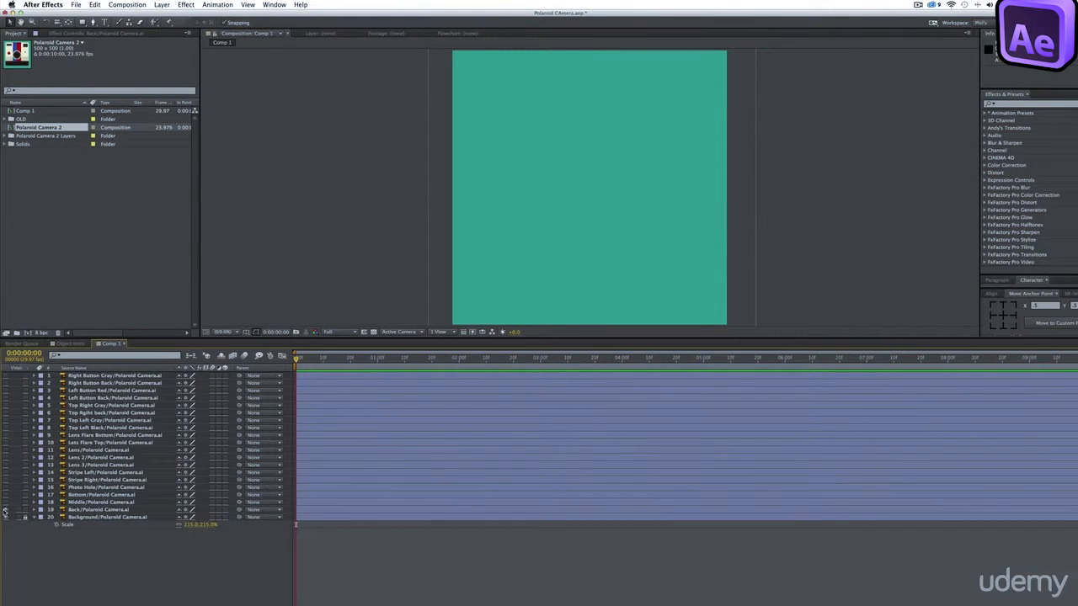
Parent all the layers from Right Button Gray through Middle to the Back layer, and deselect them
{"action": "left_click", "coordinate": [101, 502]}
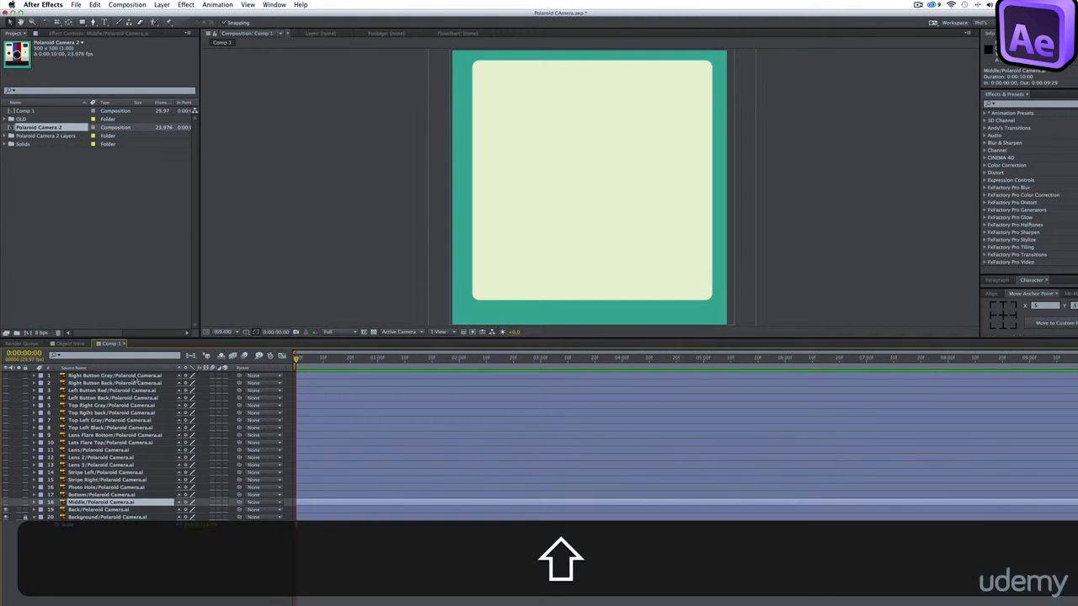
{"action": "left_click", "coordinate": [142, 377], "text": "shift"}
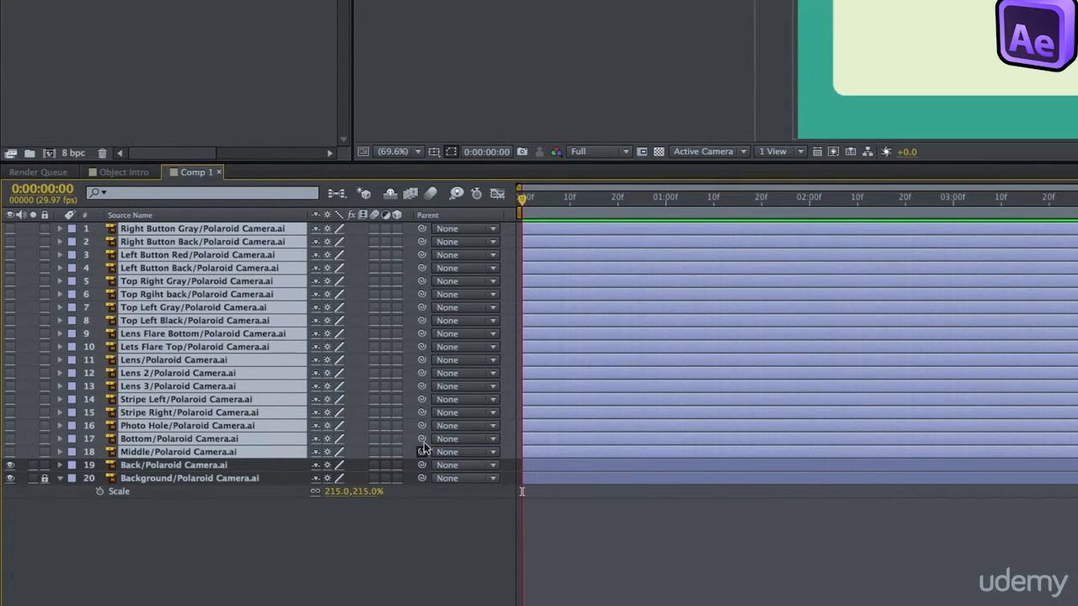
{"action": "left_click_drag", "start_coordinate": [423, 444], "coordinate": [165, 470]}
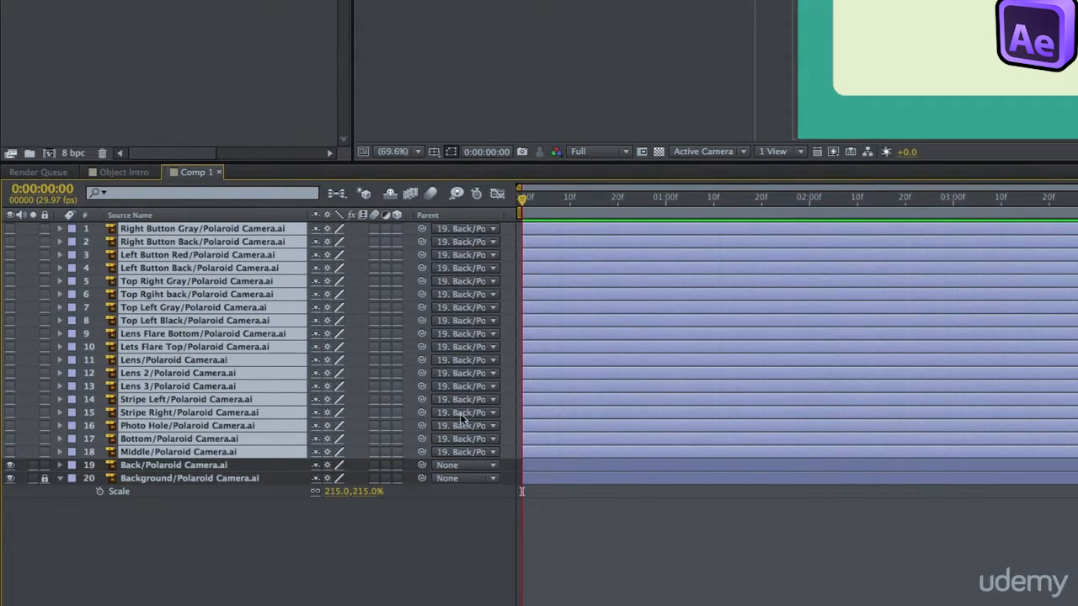
{"action": "left_click", "coordinate": [526, 462]}
Show the 18 child layers again and test the parenting by scaling the Back layer down, undoing the scale change
{"action": "left_click", "coordinate": [139, 453]}
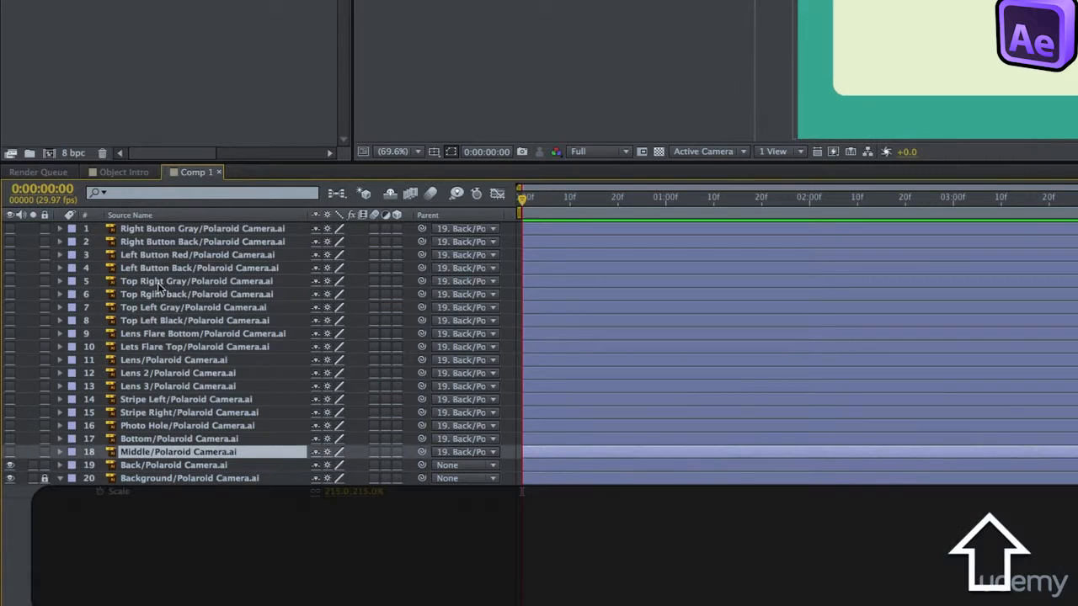
{"action": "left_click", "coordinate": [173, 231], "text": "shift"}
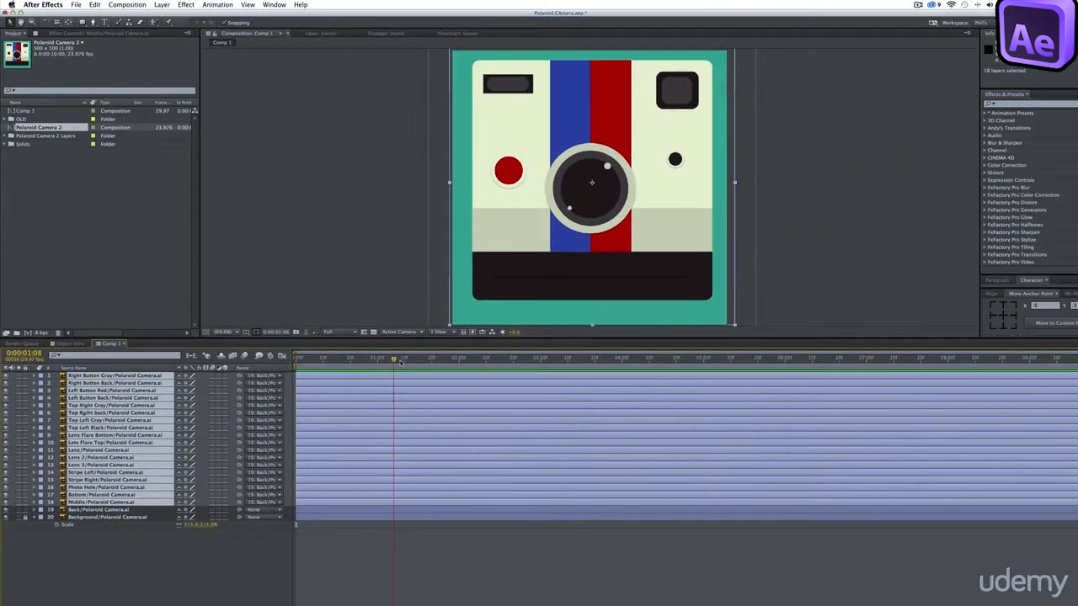
{"action": "left_click", "coordinate": [332, 509]}
{"action": "key", "text": "s"}
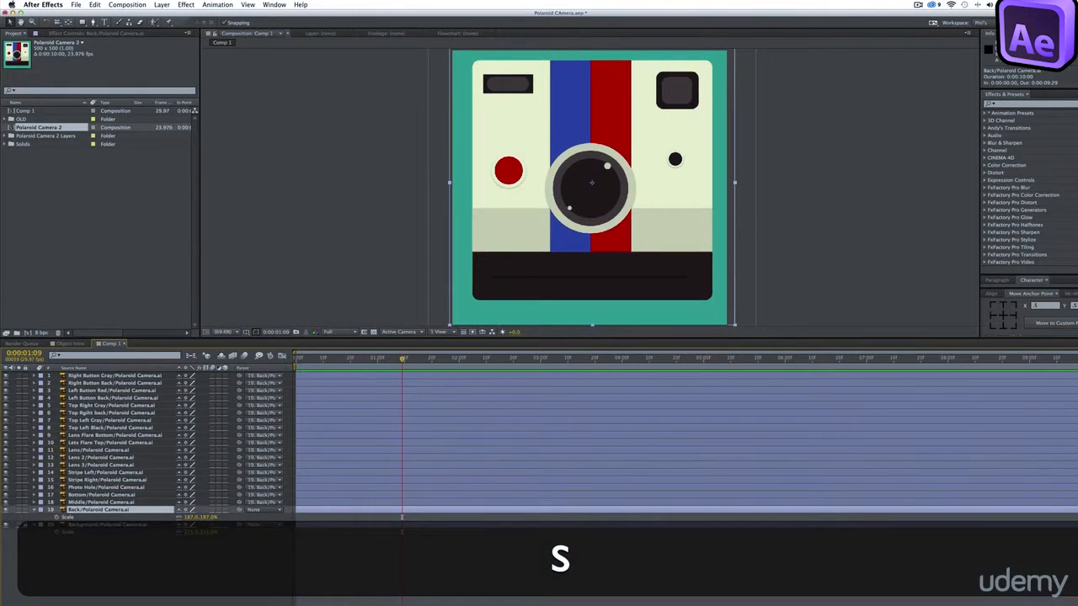
{"action": "mouse_move", "coordinate": [208, 518]}
{"action": "left_mouse_down"}
{"action": "mouse_move", "coordinate": [176, 518]}
{"action": "mouse_move", "coordinate": [226, 520]}
{"action": "mouse_move", "coordinate": [175, 520]}
{"action": "mouse_move", "coordinate": [187, 520]}
{"action": "left_mouse_up"}
{"action": "key", "text": "super+z"}
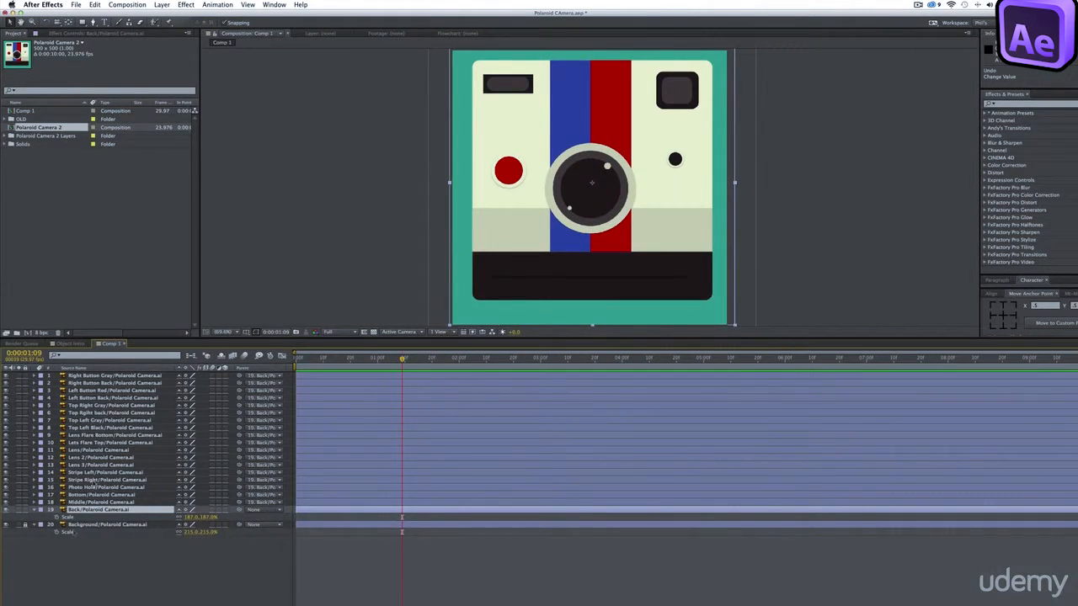
Display layer names instead of source names and hide every layer from Right Button Gray through Middle
{"action": "left_click", "coordinate": [86, 502]}
{"action": "left_click", "coordinate": [85, 368]}
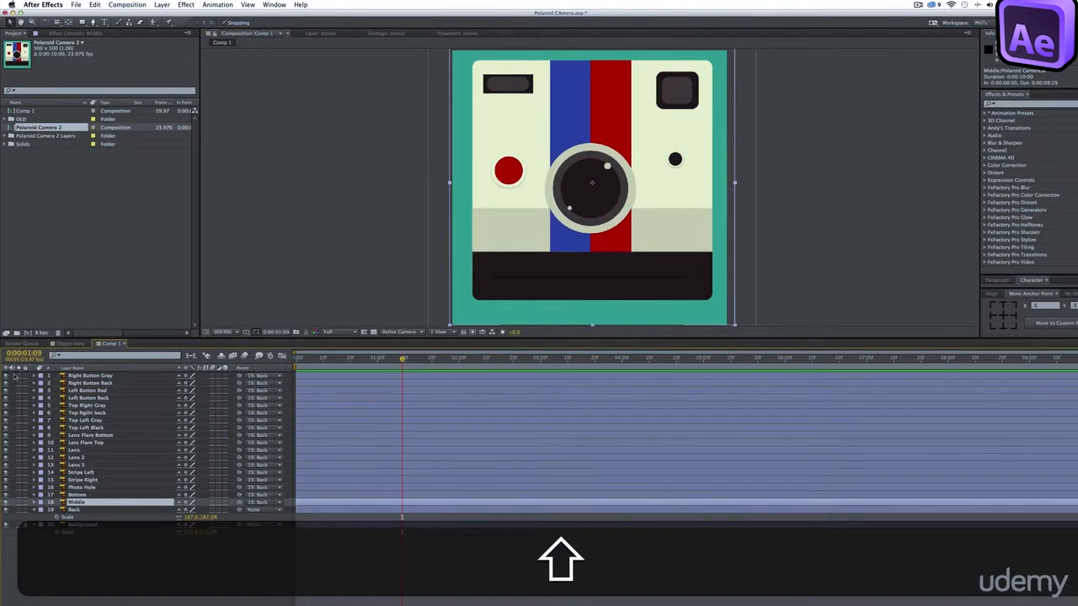
{"action": "left_click", "coordinate": [76, 377]}
{"action": "left_click", "coordinate": [75, 510], "text": "shift"}
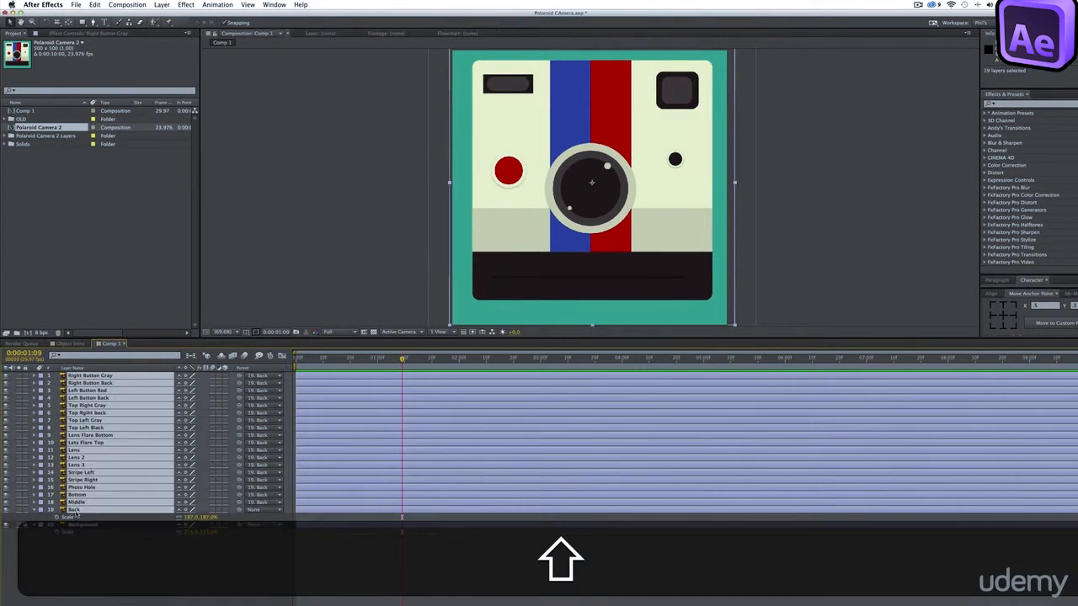
{"action": "left_click", "coordinate": [76, 511], "text": "super"}
{"action": "left_click", "coordinate": [18, 502]}
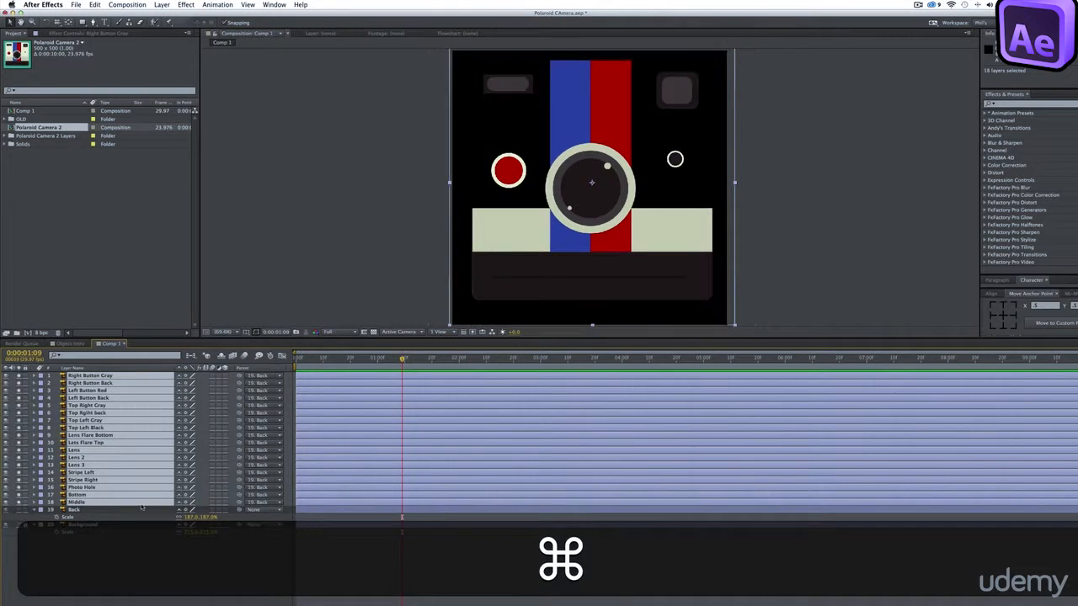
{"action": "left_click", "coordinate": [19, 502]}
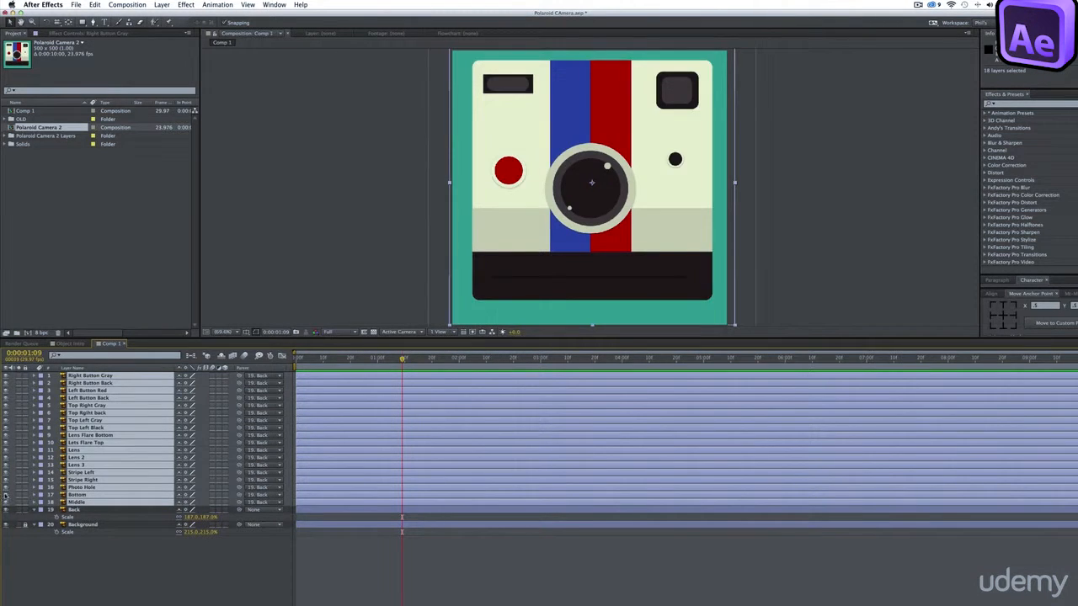
{"action": "left_click", "coordinate": [7, 502]}
Add a Scale keyframe to the Back layer at 0:00:01:20, keeping its full size
{"action": "left_click", "coordinate": [369, 512]}
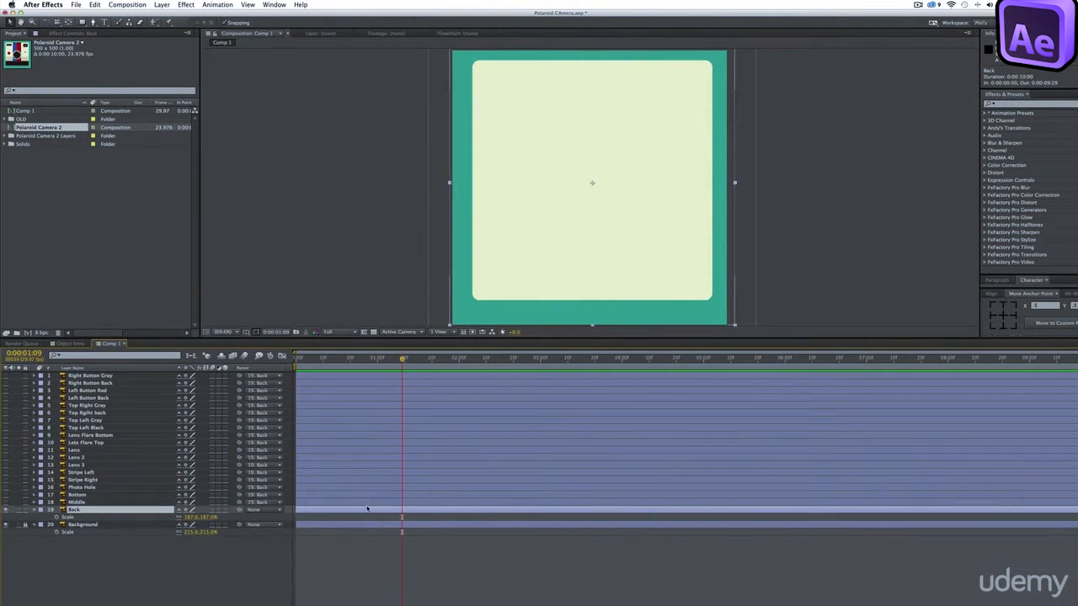
{"action": "left_click_drag", "start_coordinate": [402, 358], "coordinate": [432, 360]}
{"action": "left_click", "coordinate": [56, 517]}
Set the Back layer's Scale to 0% at 0:00:00:06 and preview the scale-up animation
{"action": "key", "text": "Home"}
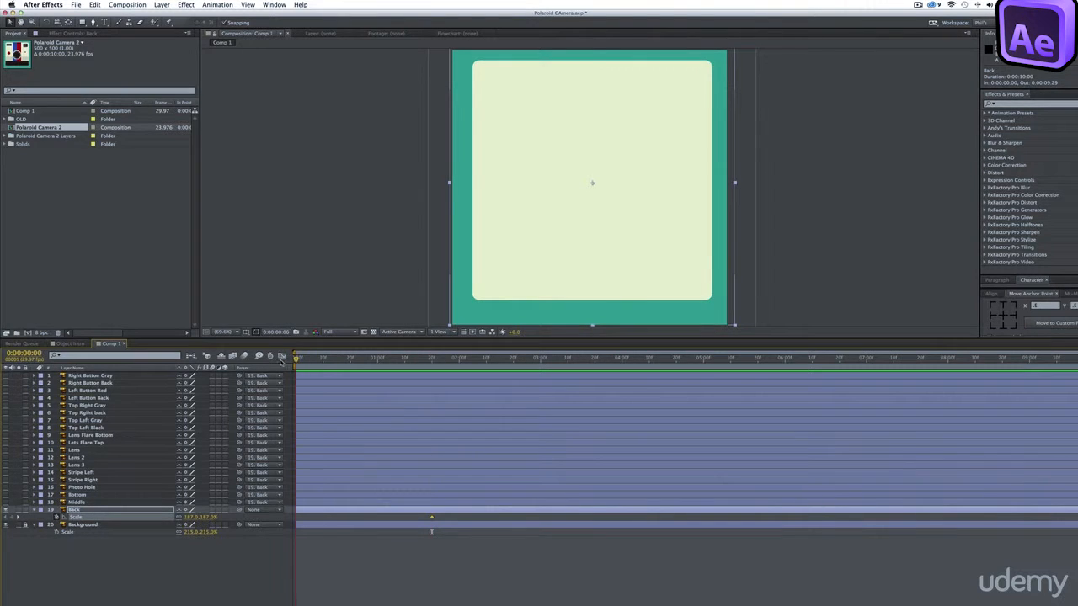
{"action": "left_click_drag", "start_coordinate": [309, 361], "coordinate": [312, 359]}
{"action": "left_click", "coordinate": [202, 517]}
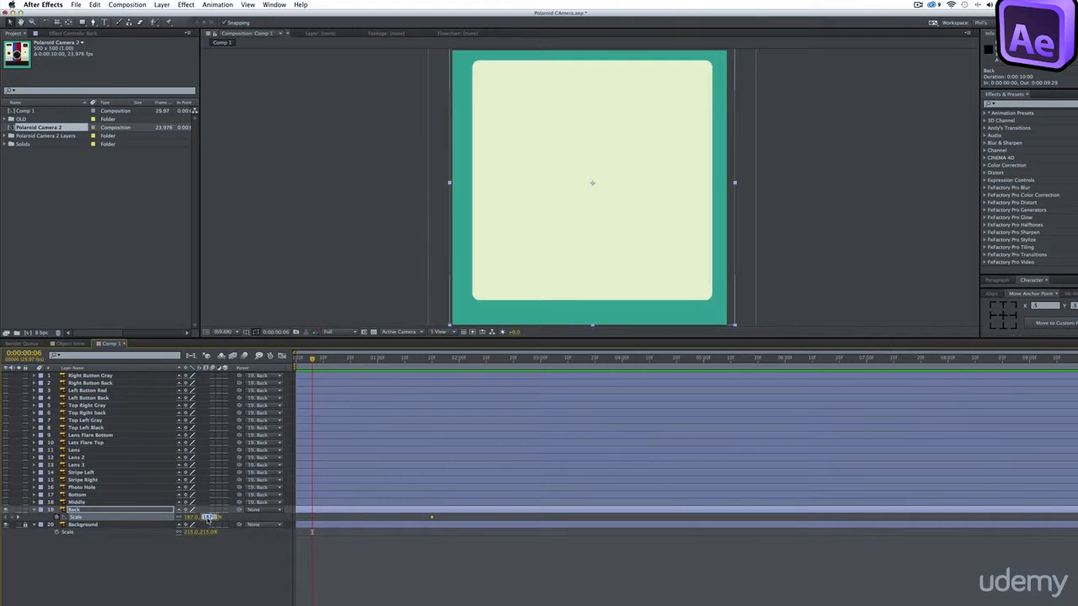
{"action": "type", "text": "0"}
{"action": "key", "text": "Return"}
{"action": "key", "text": "KP_0"}
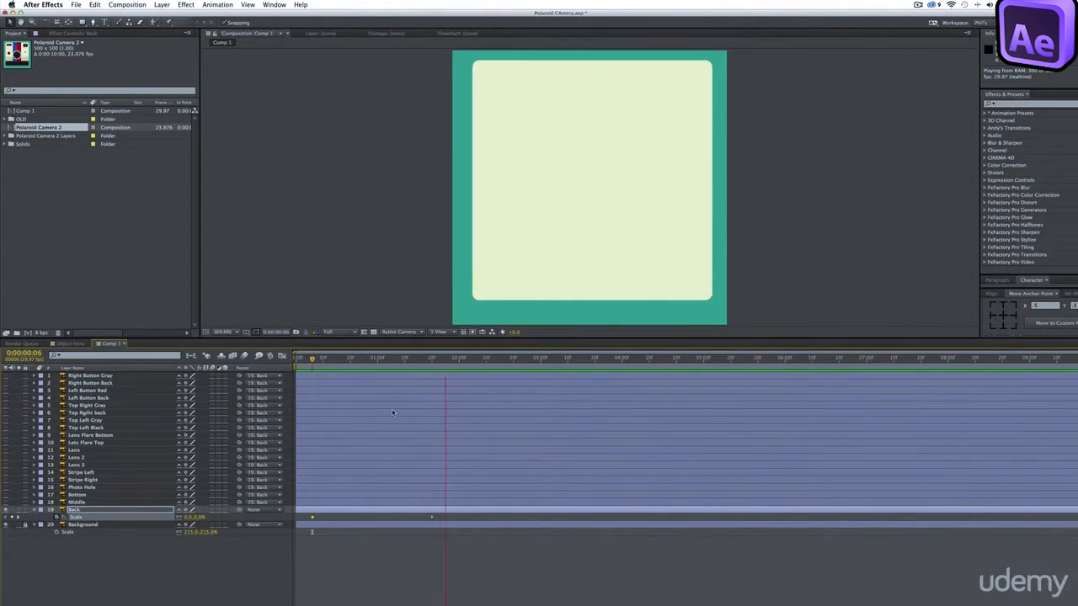
{"action": "key", "text": "space"}
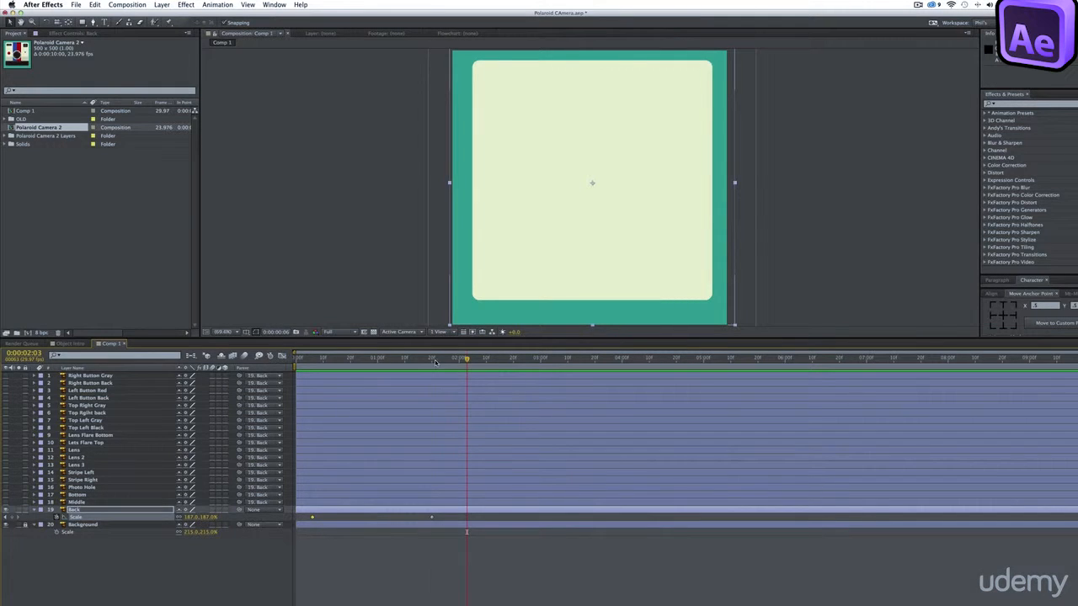
Add a Rotation keyframe of 0° to the Back layer at 0:00:01:20 and reveal all its keyframed properties
{"action": "left_click", "coordinate": [433, 361]}
{"action": "key", "text": "r"}
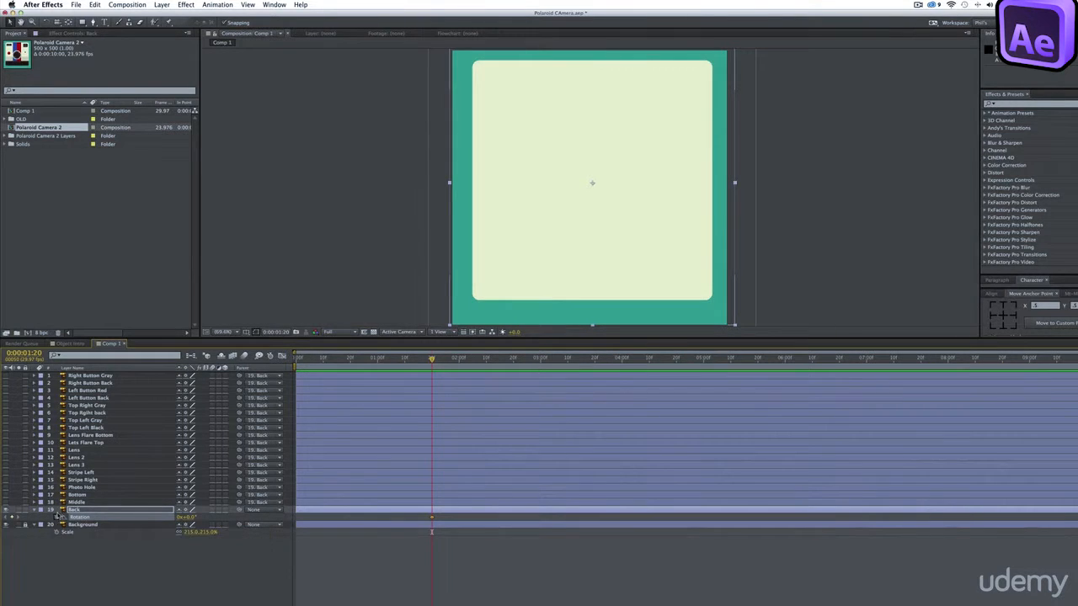
{"action": "key", "text": "u"}
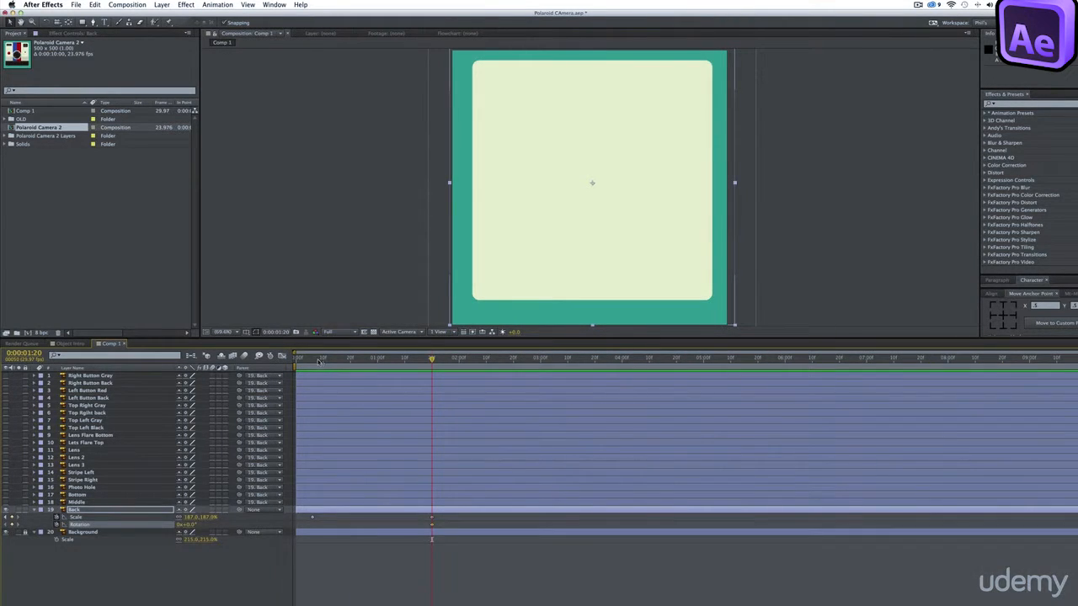
Set the Back layer's Rotation to slightly beyond -140° at 0:00:00:06 and preview the spinning scale-up
{"action": "left_click_drag", "start_coordinate": [321, 361], "coordinate": [312, 360]}
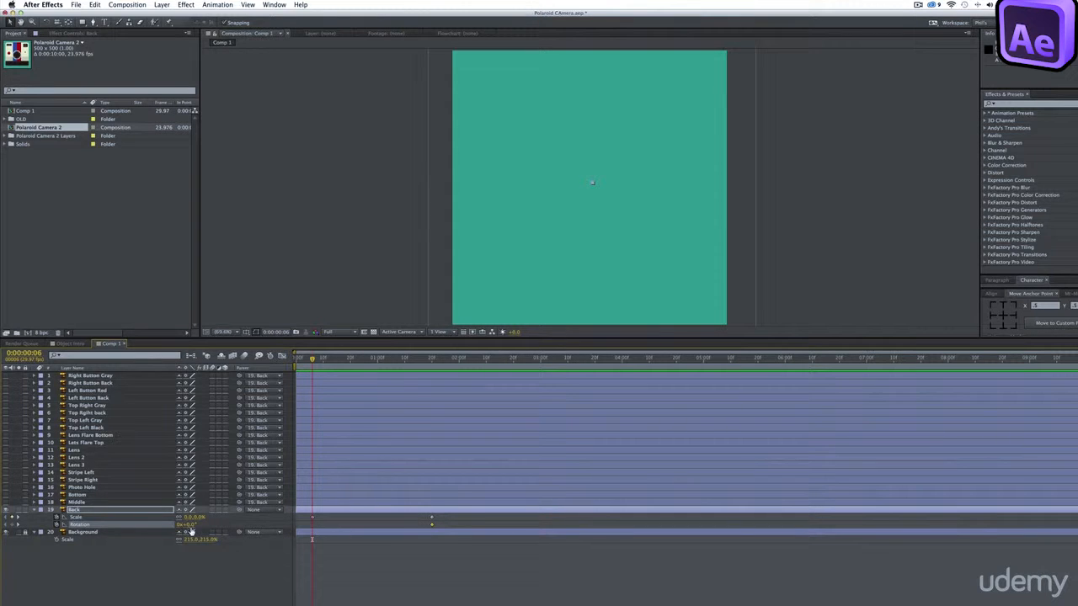
{"action": "left_click_drag", "start_coordinate": [156, 532], "coordinate": [132, 532]}
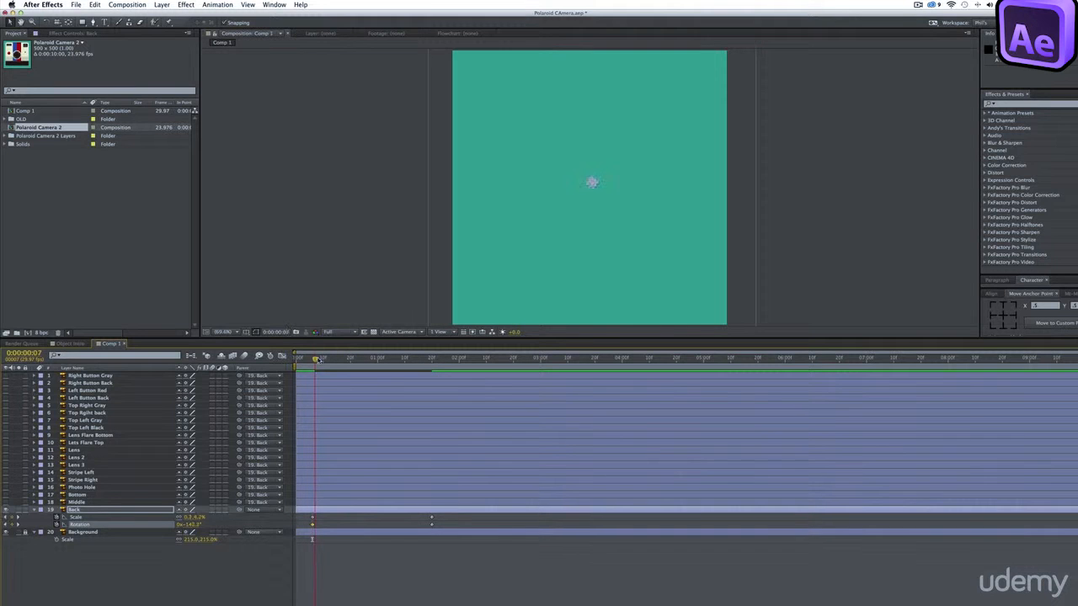
{"action": "left_click", "coordinate": [329, 361]}
{"action": "left_click_drag", "start_coordinate": [329, 360], "coordinate": [422, 362]}
{"action": "key", "text": "0"}
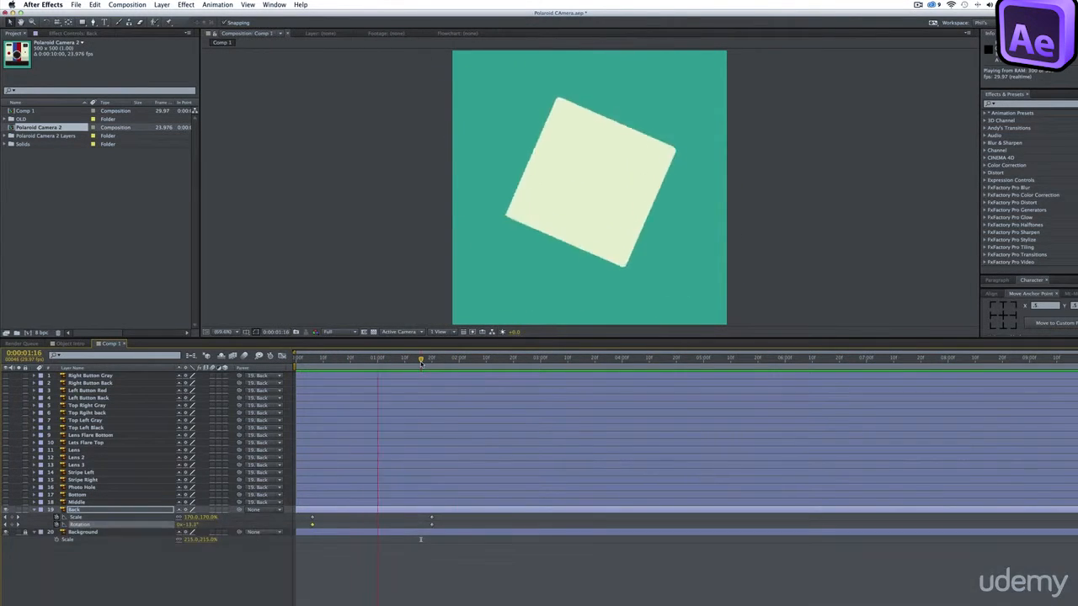
{"action": "key", "text": "space"}
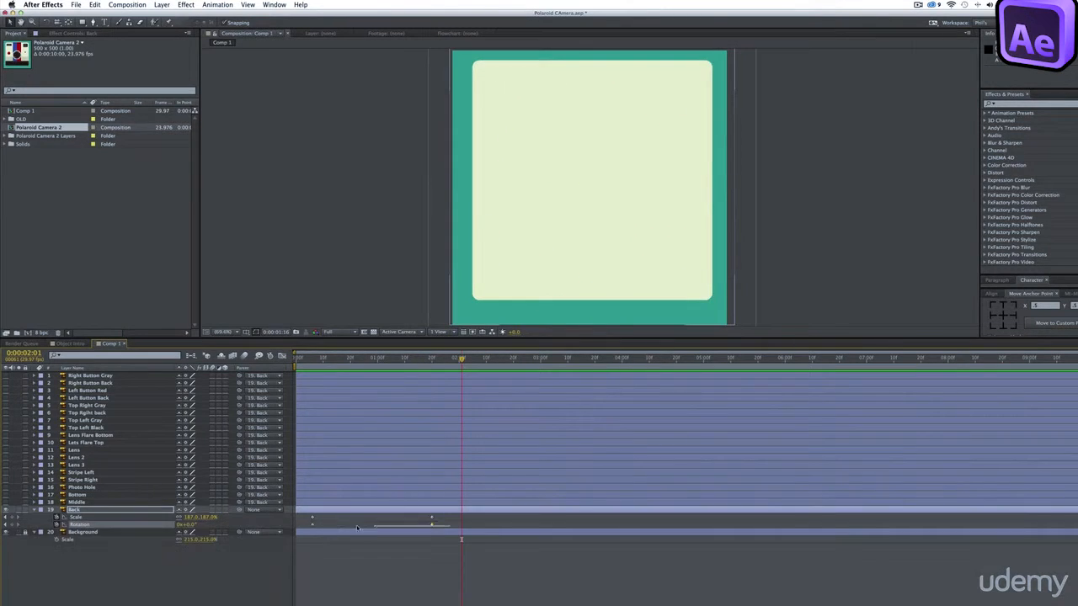
Apply Easy Ease to all the Back layer's Scale and Rotation keyframes and scrub through the eased motion
{"action": "left_click_drag", "start_coordinate": [450, 528], "coordinate": [310, 520]}
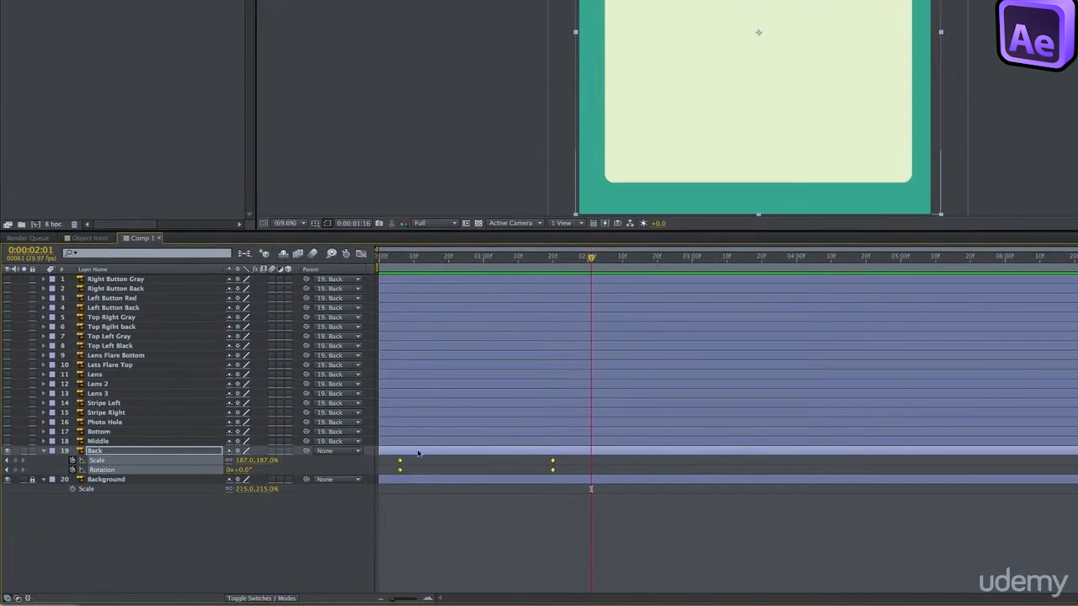
{"action": "right_click", "coordinate": [400, 464]}
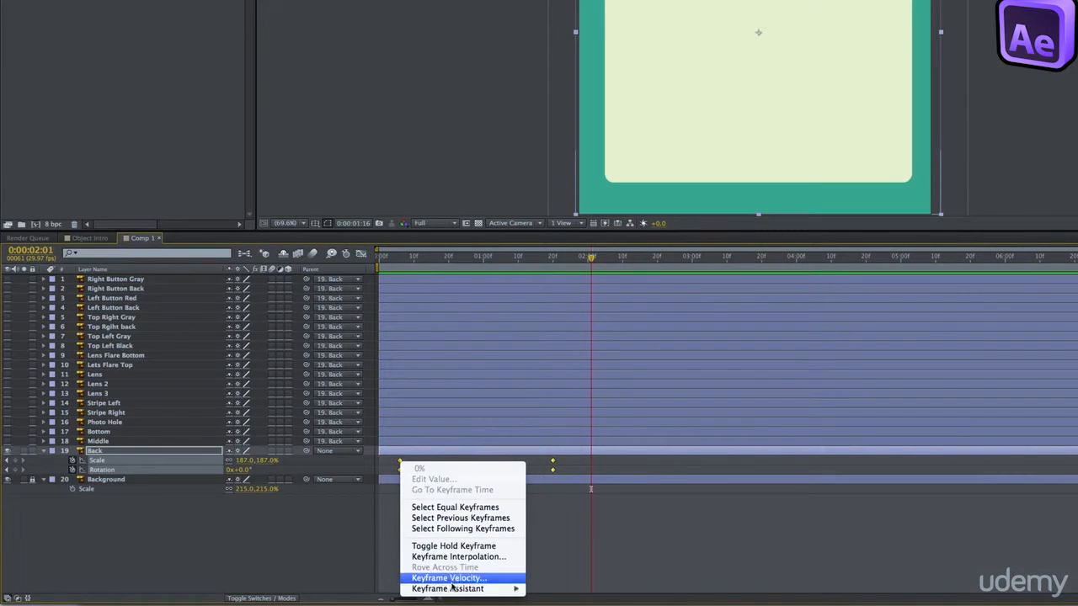
{"action": "mouse_move", "coordinate": [453, 589]}
{"action": "left_click", "coordinate": [582, 530]}
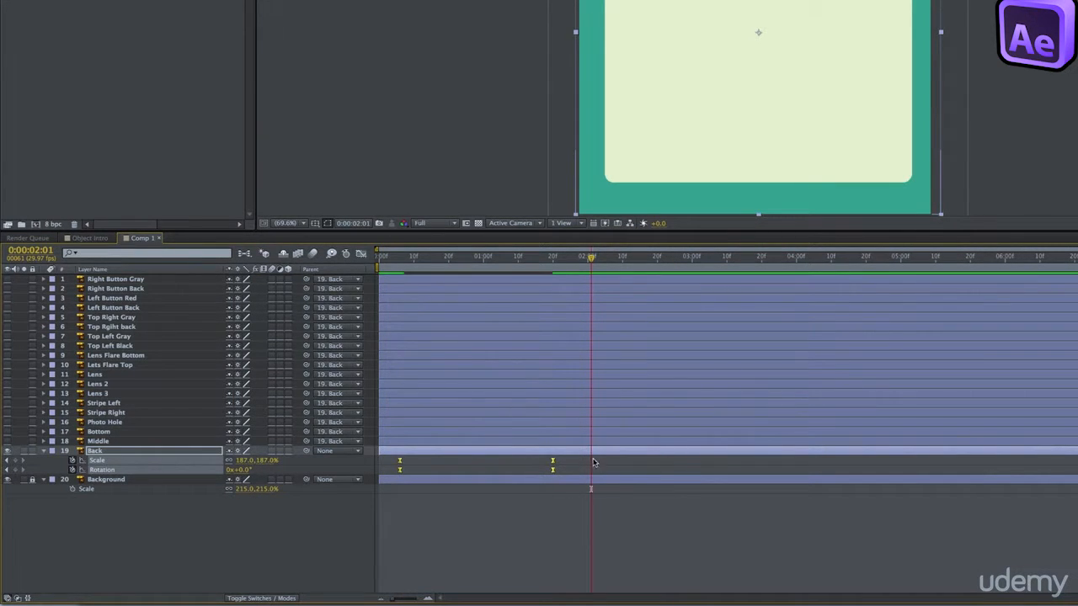
{"action": "left_click_drag", "start_coordinate": [392, 256], "coordinate": [488, 259]}
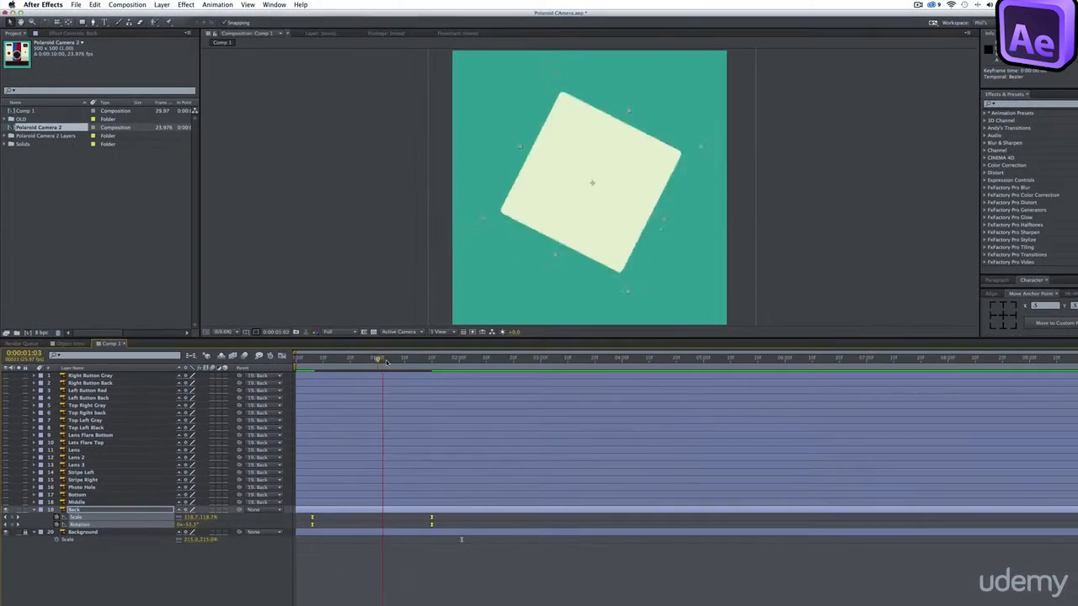
{"action": "left_click_drag", "start_coordinate": [380, 360], "coordinate": [432, 365]}
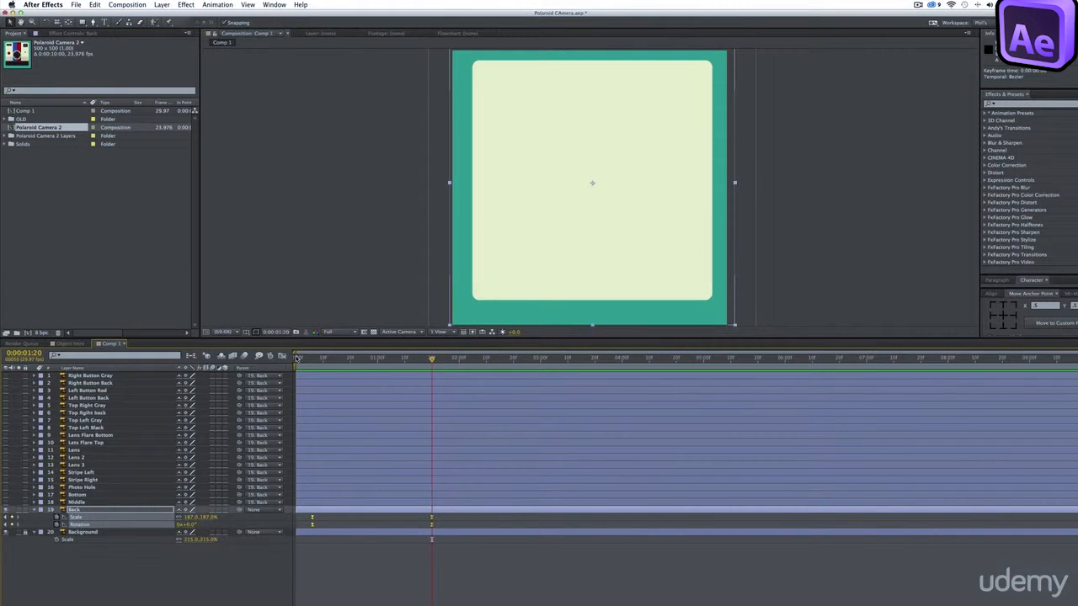
Lengthen both easing handles of the Back layer's Scale and Rotation speed curves into a steep central peak and preview the motion
{"action": "left_click", "coordinate": [283, 357]}
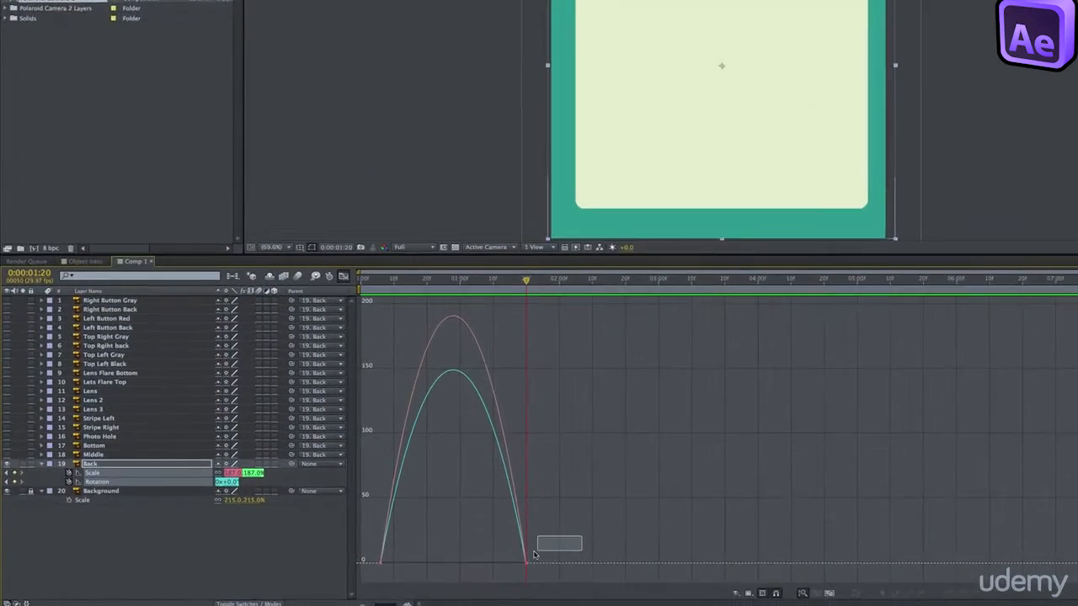
{"action": "left_click_drag", "start_coordinate": [533, 555], "coordinate": [354, 588]}
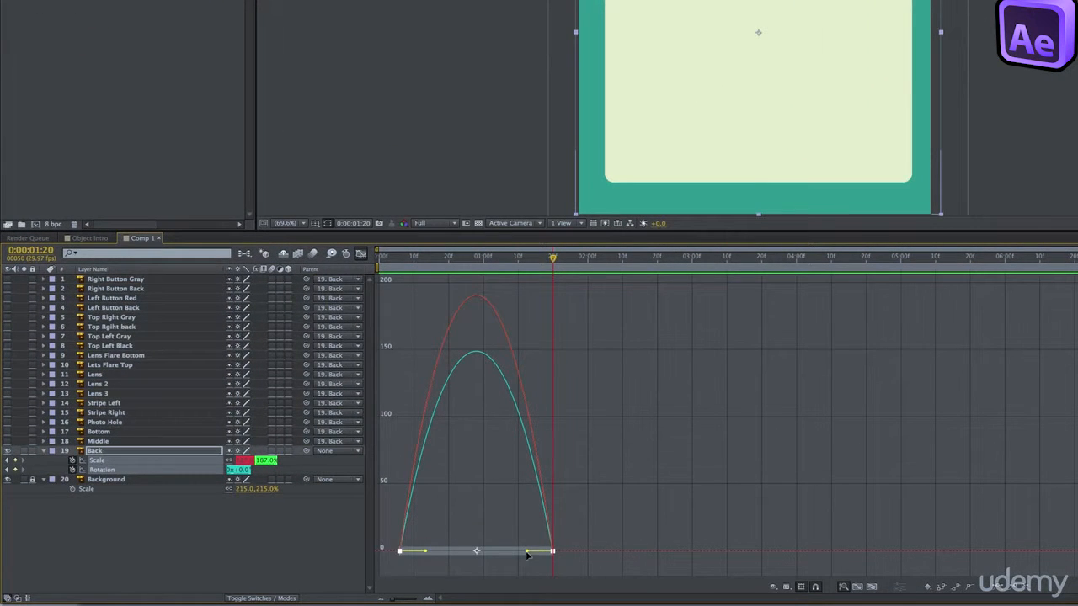
{"action": "left_click_drag", "start_coordinate": [526, 552], "coordinate": [495, 551]}
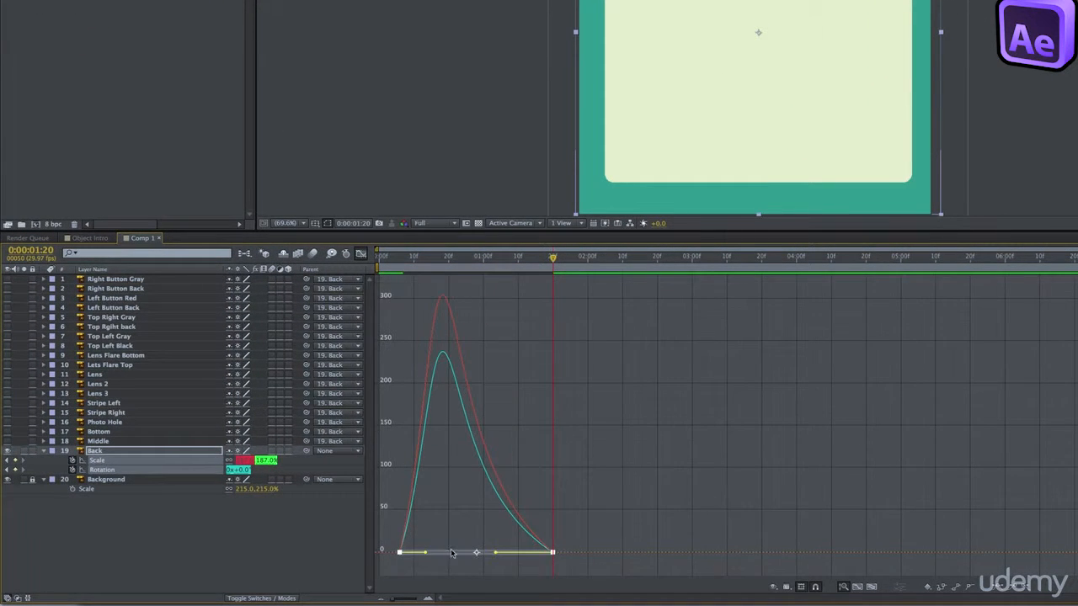
{"action": "left_click_drag", "start_coordinate": [423, 554], "coordinate": [457, 553]}
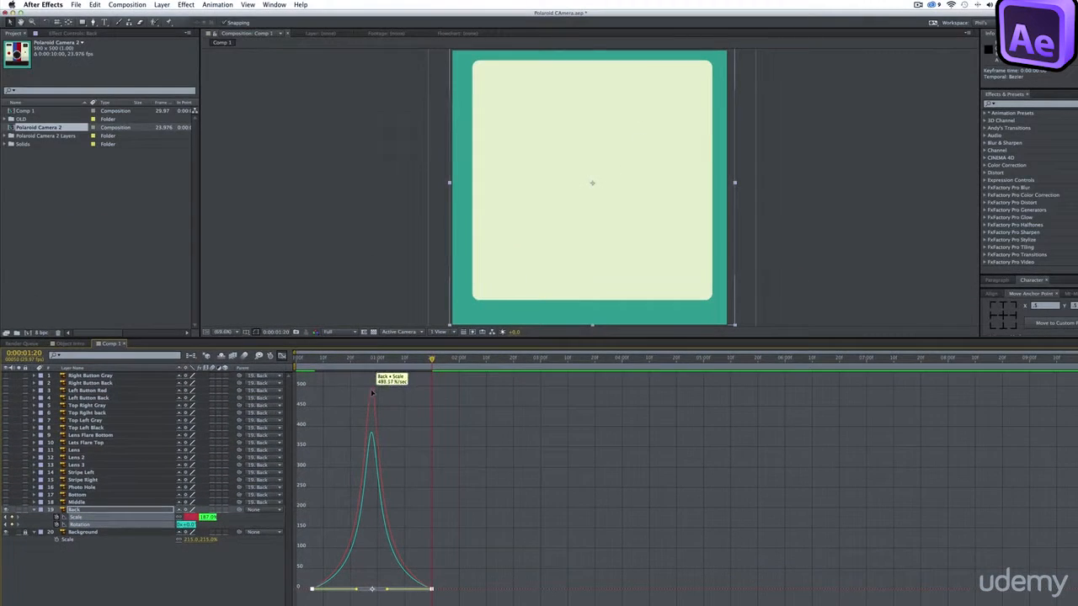
{"action": "key", "text": "KP_0"}
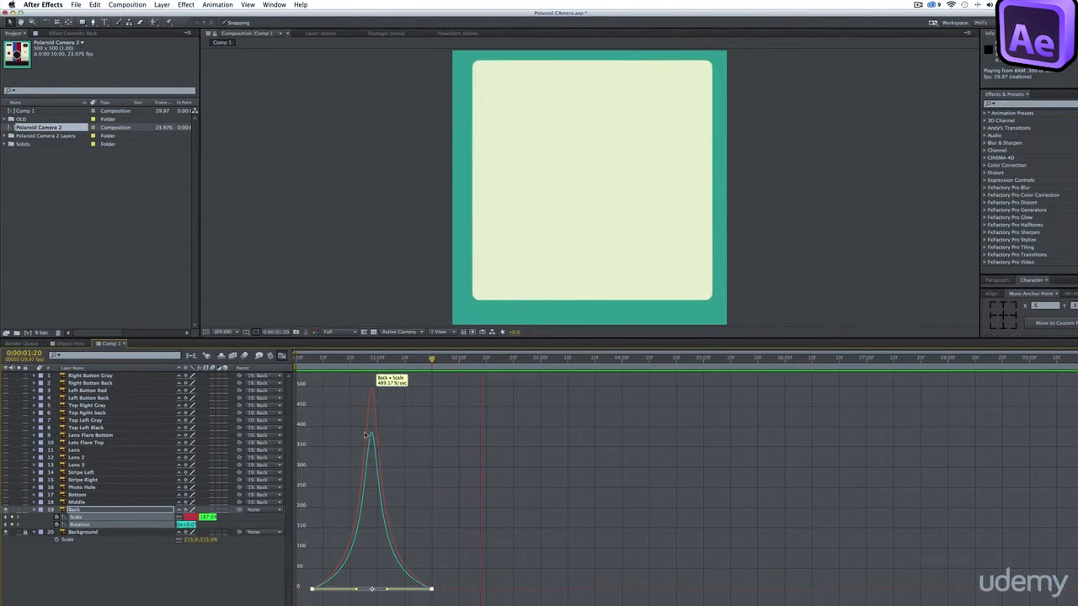
{"action": "key", "text": "space"}
{"action": "left_click", "coordinate": [282, 356]}
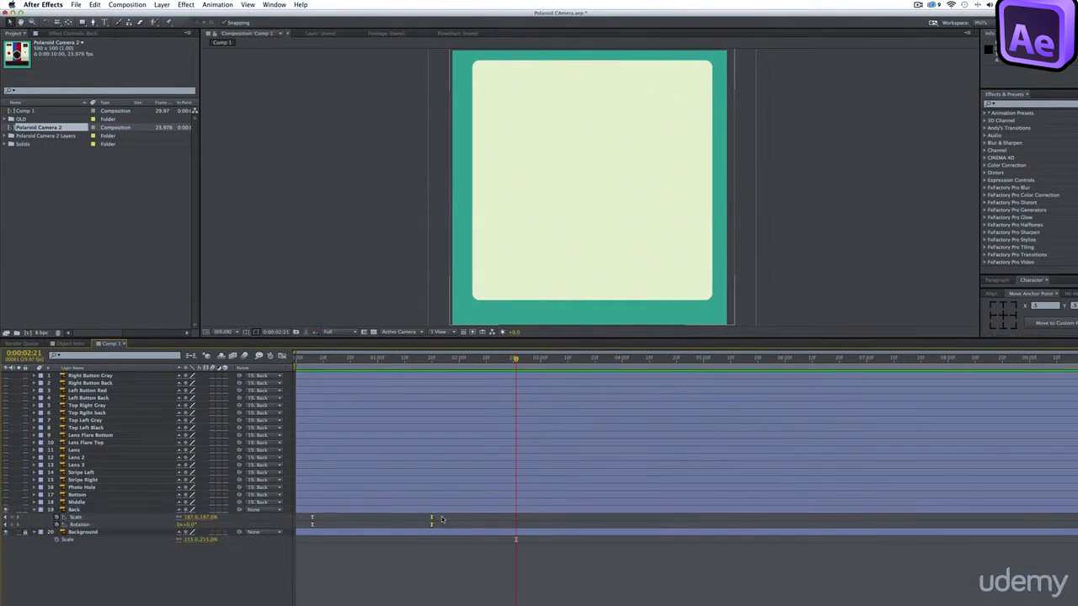
Move the Back layer's ending Scale and Rotation keyframes to 0:00:01:09 and preview the shortened spin
{"action": "left_click_drag", "start_coordinate": [425, 532], "coordinate": [401, 521]}
{"action": "key", "text": "0"}
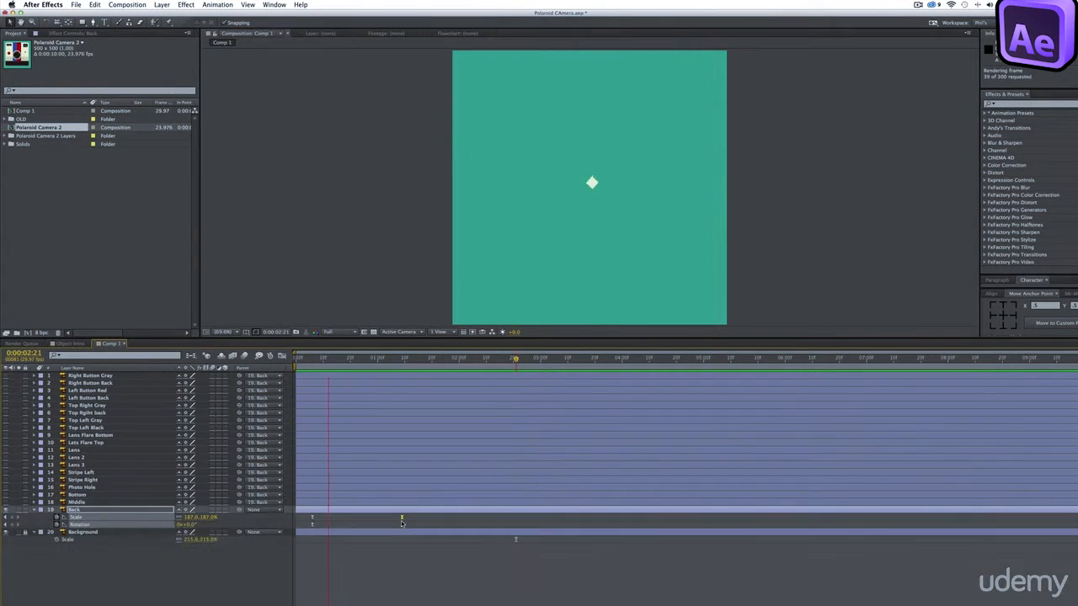
{"action": "key", "text": "space"}
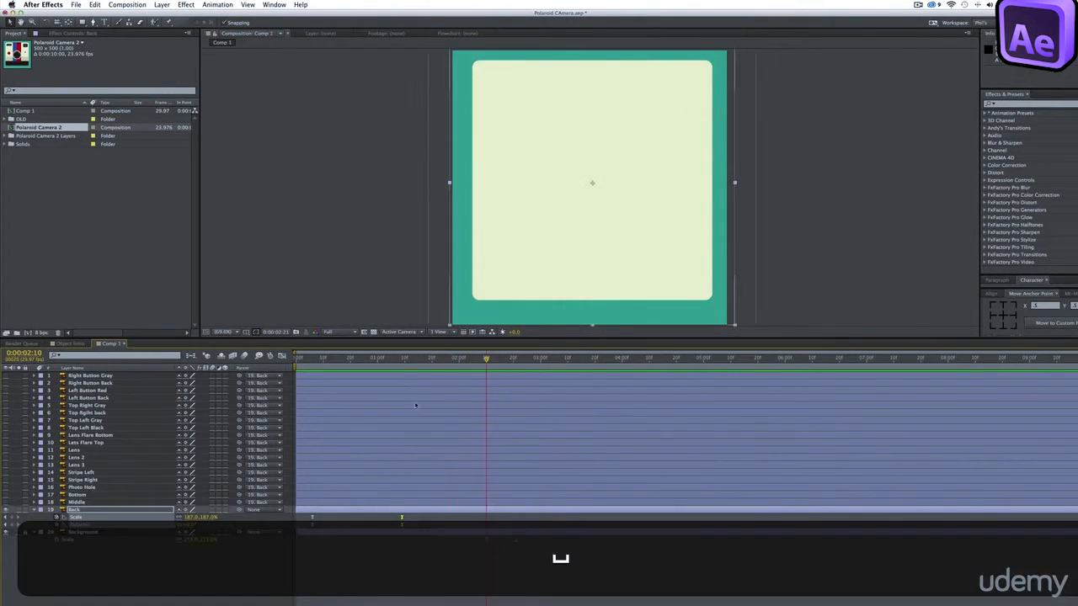
{"action": "left_click", "coordinate": [401, 359]}
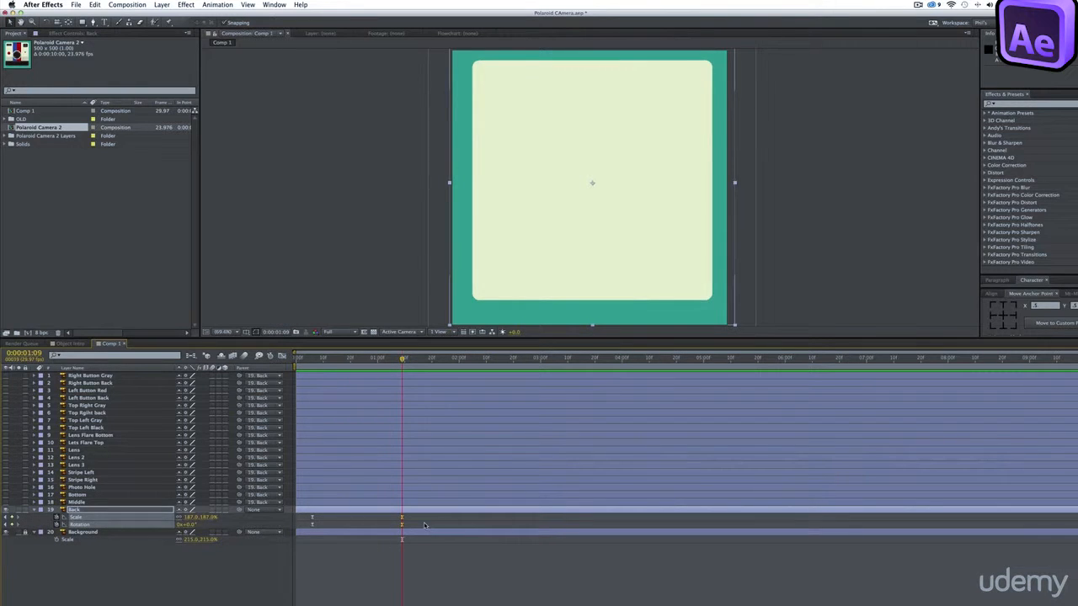
{"action": "left_click", "coordinate": [425, 526]}
Scrub through the start of the Object Intro composition as a timing reference and return to Comp 1
{"action": "left_click", "coordinate": [70, 343]}
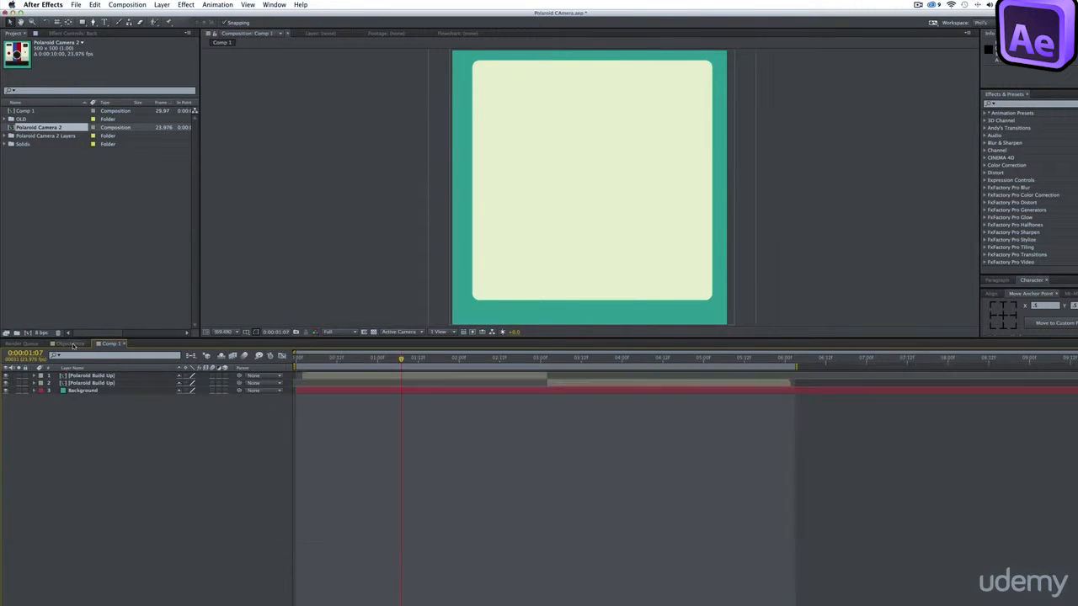
{"action": "left_click_drag", "start_coordinate": [349, 359], "coordinate": [405, 362]}
{"action": "left_click", "coordinate": [110, 343]}
Show the Middle layer and move its anchor point straight down to the centre of the grey area's upper edge
{"action": "left_click", "coordinate": [7, 508]}
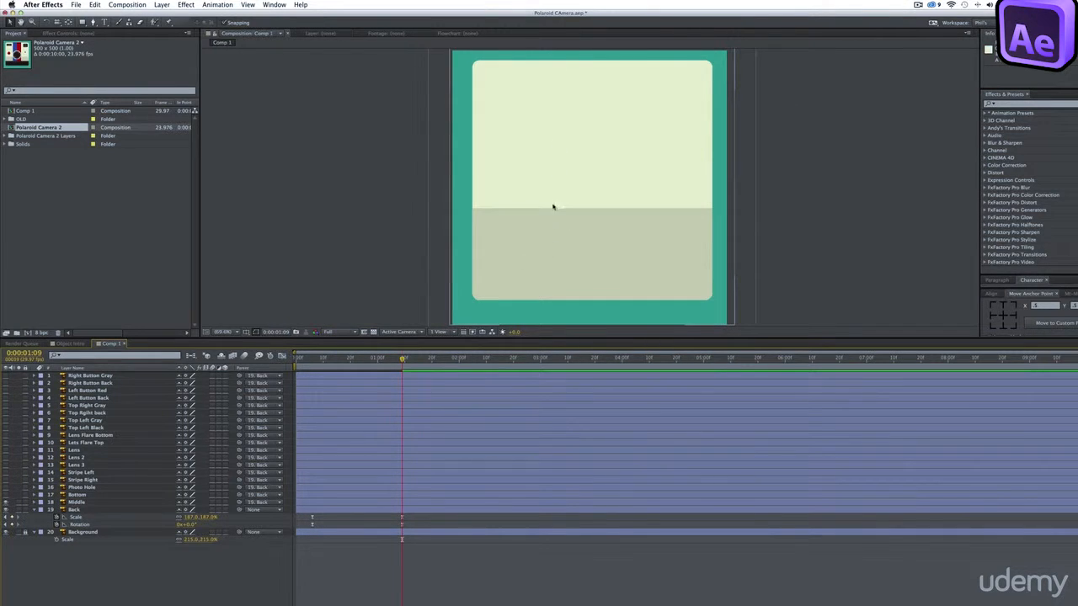
{"action": "left_click", "coordinate": [419, 504]}
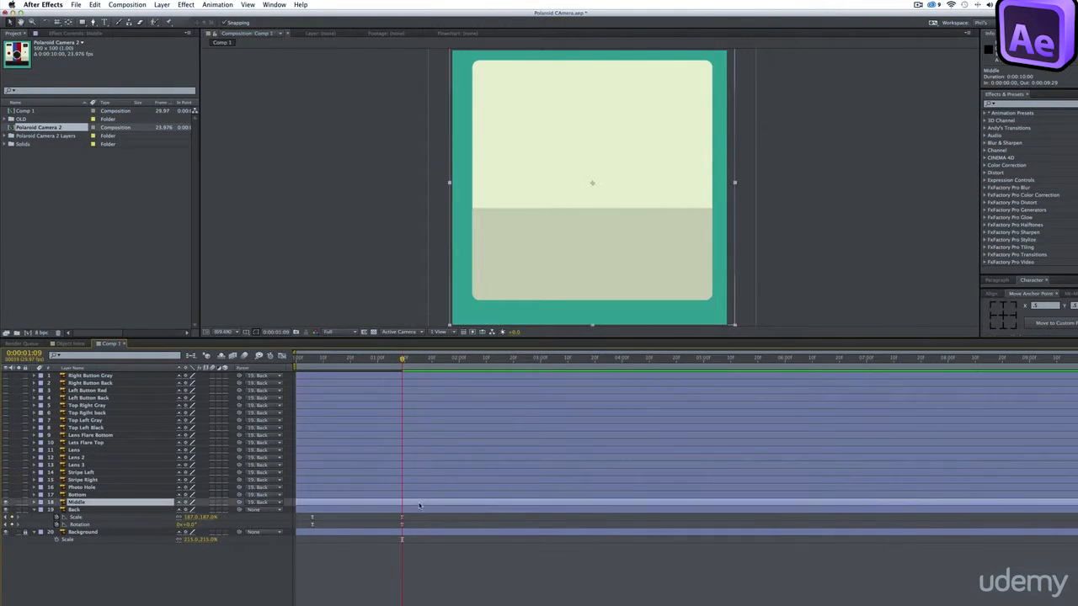
{"action": "left_click", "coordinate": [70, 22]}
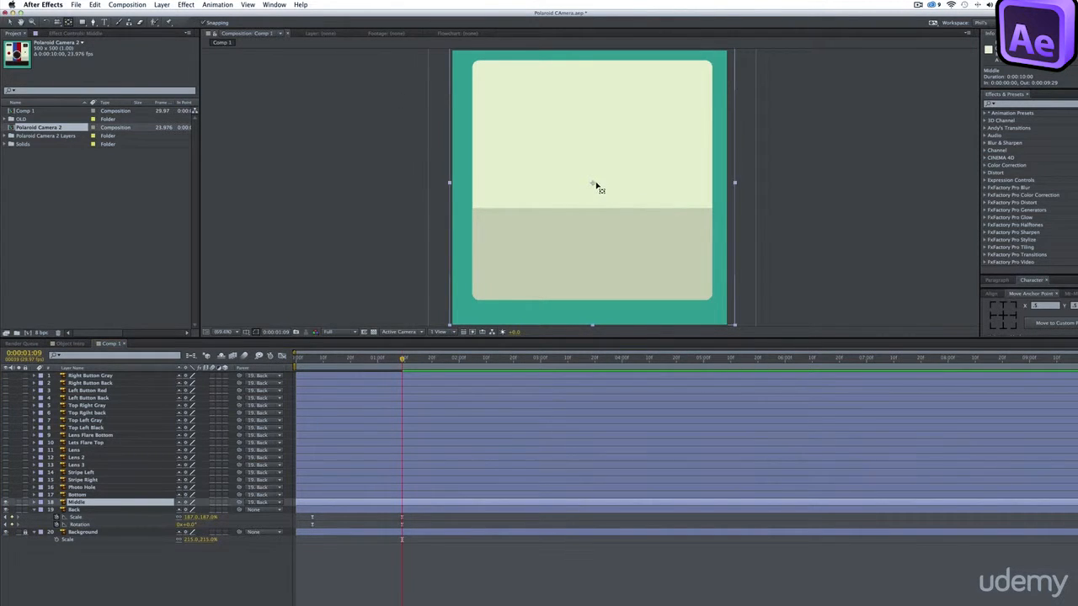
{"action": "left_click_drag", "start_coordinate": [592, 186], "coordinate": [592, 210]}
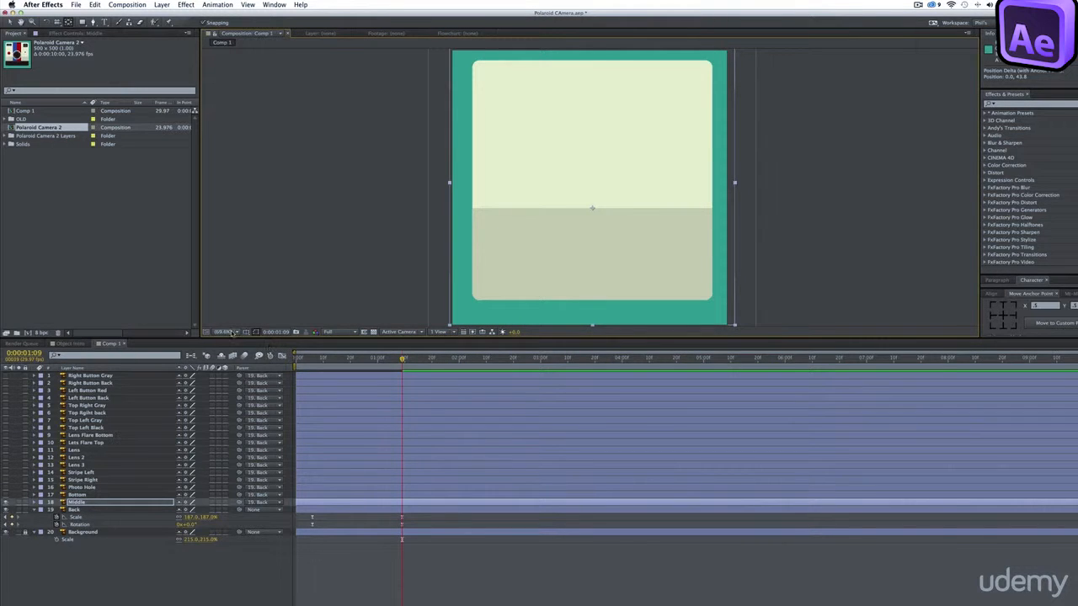
Add a Scale keyframe of 100% to the Middle layer at 0:00:02:06, viewing the composition at 100%
{"action": "left_click", "coordinate": [234, 334]}
{"action": "left_click", "coordinate": [241, 423]}
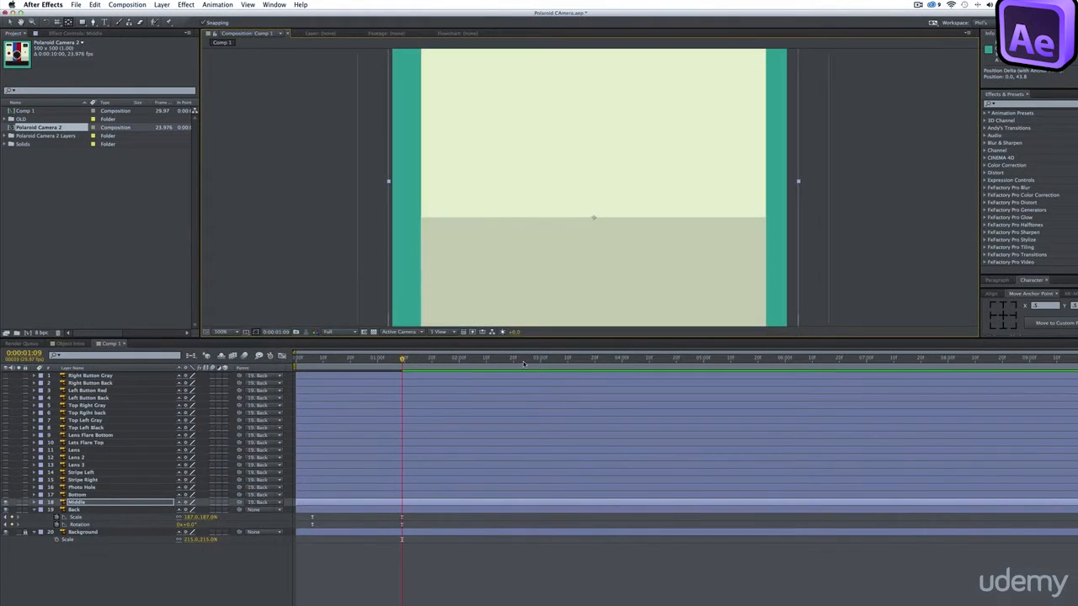
{"action": "left_click_drag", "start_coordinate": [524, 338], "coordinate": [525, 346]}
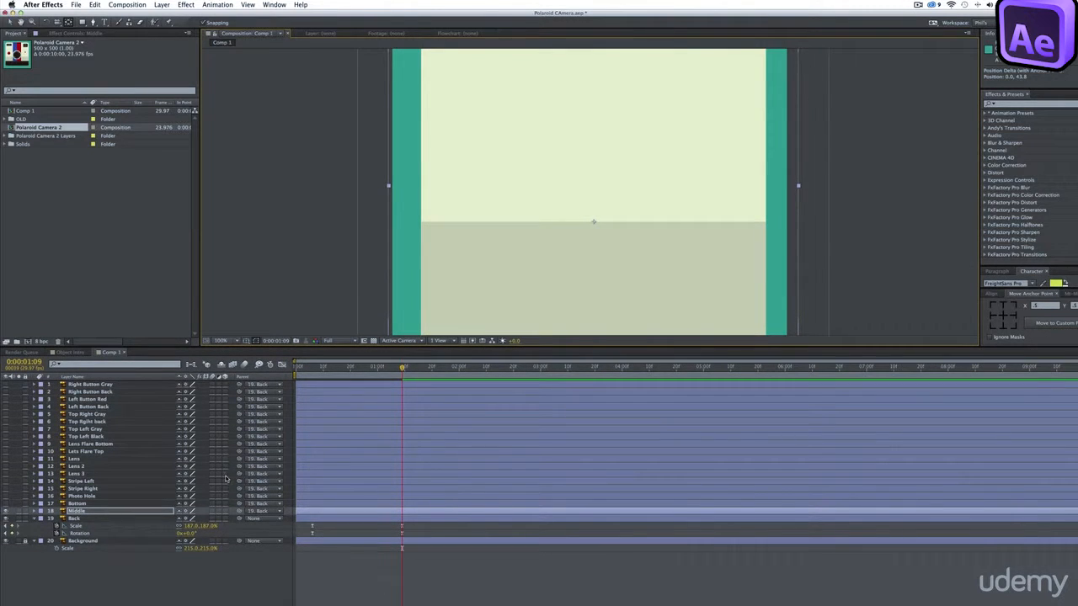
{"action": "key", "text": "s"}
{"action": "left_click_drag", "start_coordinate": [405, 371], "coordinate": [486, 375]}
{"action": "left_click_drag", "start_coordinate": [491, 286], "coordinate": [498, 205]}
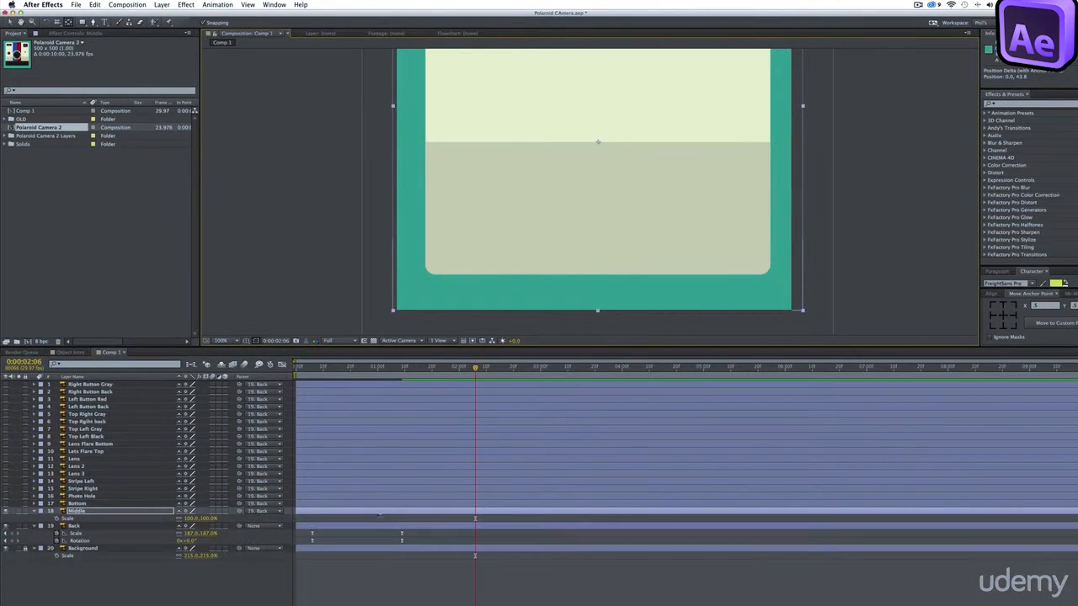
{"action": "left_click", "coordinate": [84, 520]}
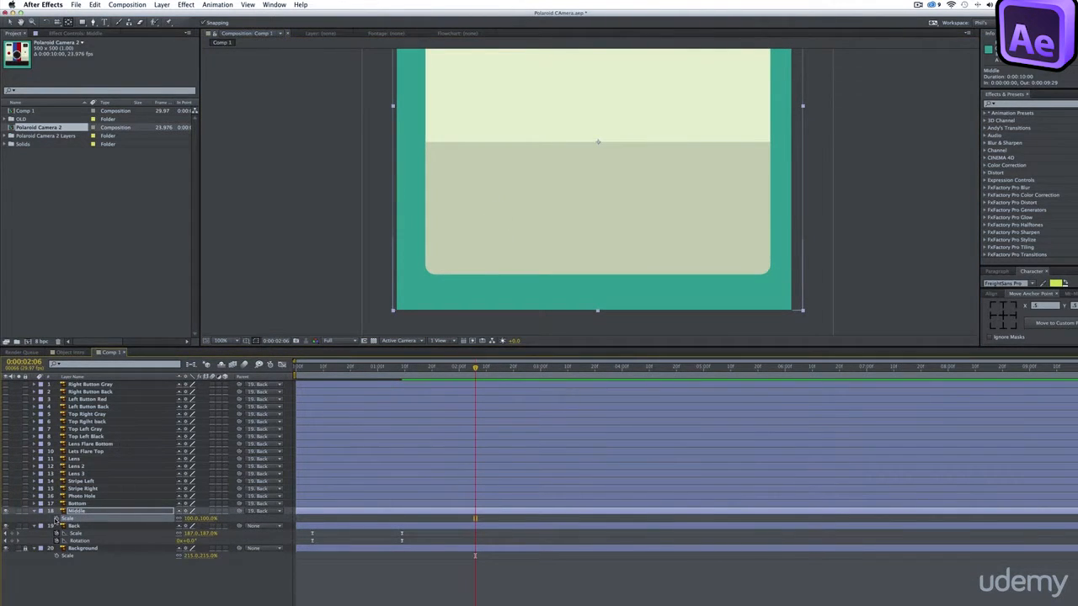
{"action": "left_click", "coordinate": [55, 520]}
Unlink the Middle layer's Scale proportions and set it to 100% wide by 0% high at 0:00:01:09
{"action": "left_click_drag", "start_coordinate": [476, 368], "coordinate": [402, 379]}
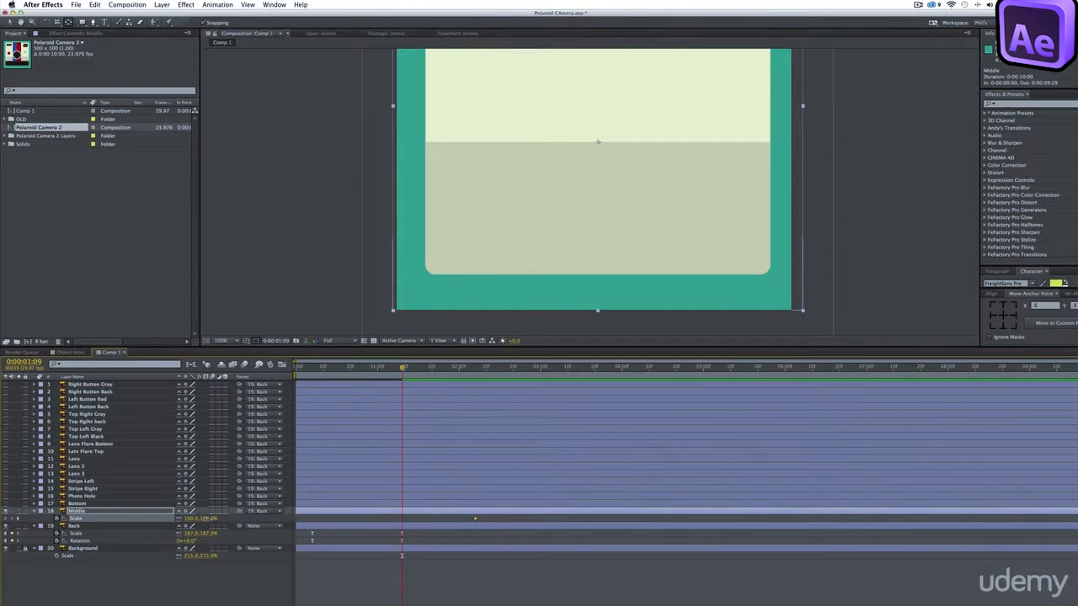
{"action": "mouse_move", "coordinate": [198, 519]}
{"action": "left_mouse_down"}
{"action": "mouse_move", "coordinate": [172, 520]}
{"action": "mouse_move", "coordinate": [205, 520]}
{"action": "left_mouse_up"}
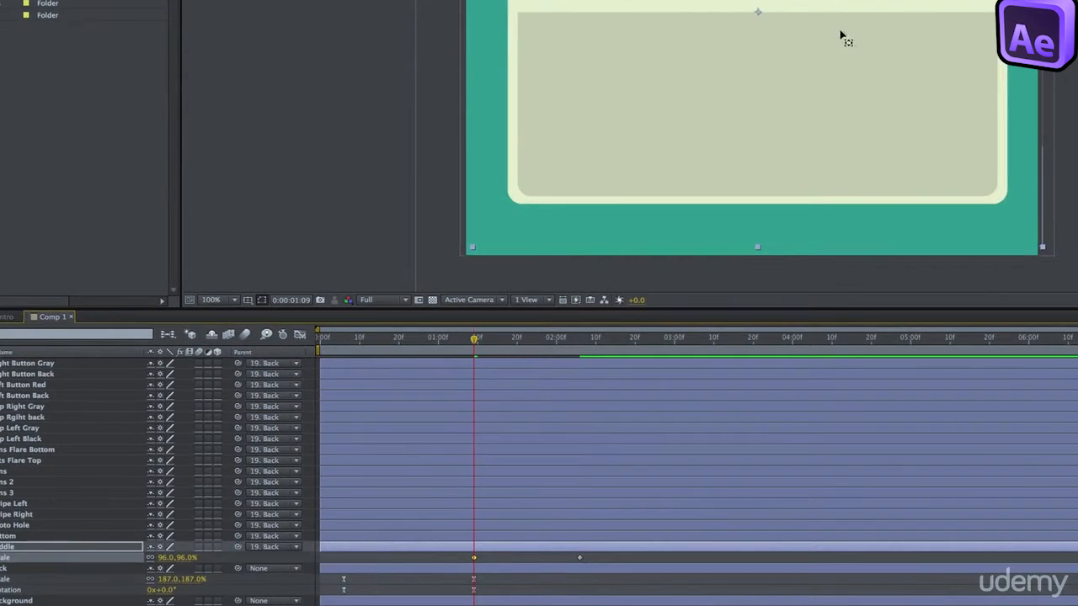
{"action": "key", "text": "super+z"}
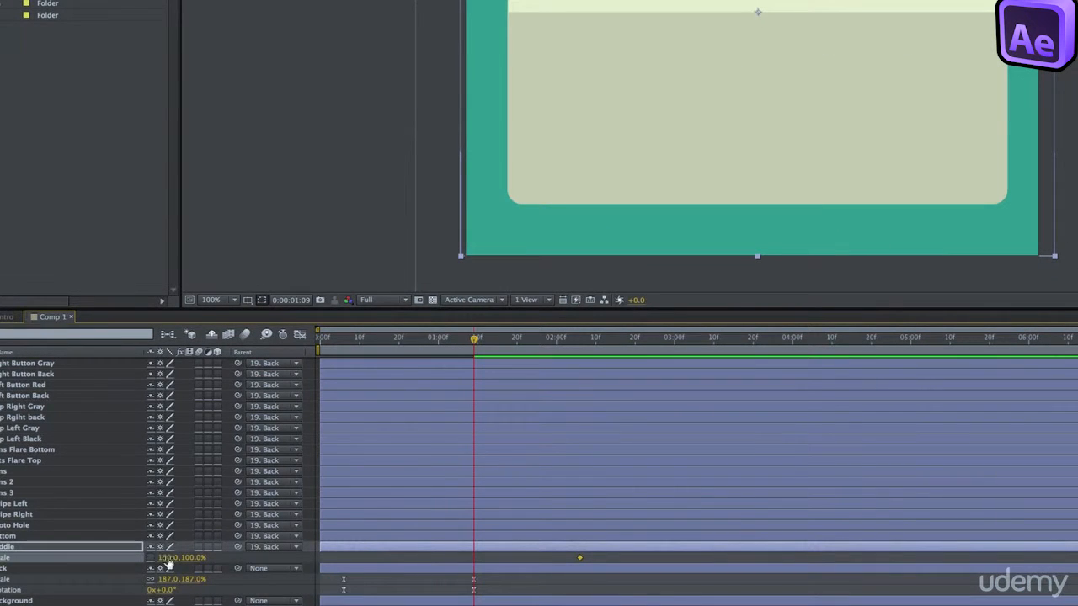
{"action": "mouse_move", "coordinate": [193, 558]}
{"action": "left_mouse_down"}
{"action": "mouse_move", "coordinate": [168, 560]}
{"action": "mouse_move", "coordinate": [187, 563]}
{"action": "mouse_move", "coordinate": [163, 581]}
{"action": "mouse_move", "coordinate": [174, 559]}
{"action": "left_mouse_up"}
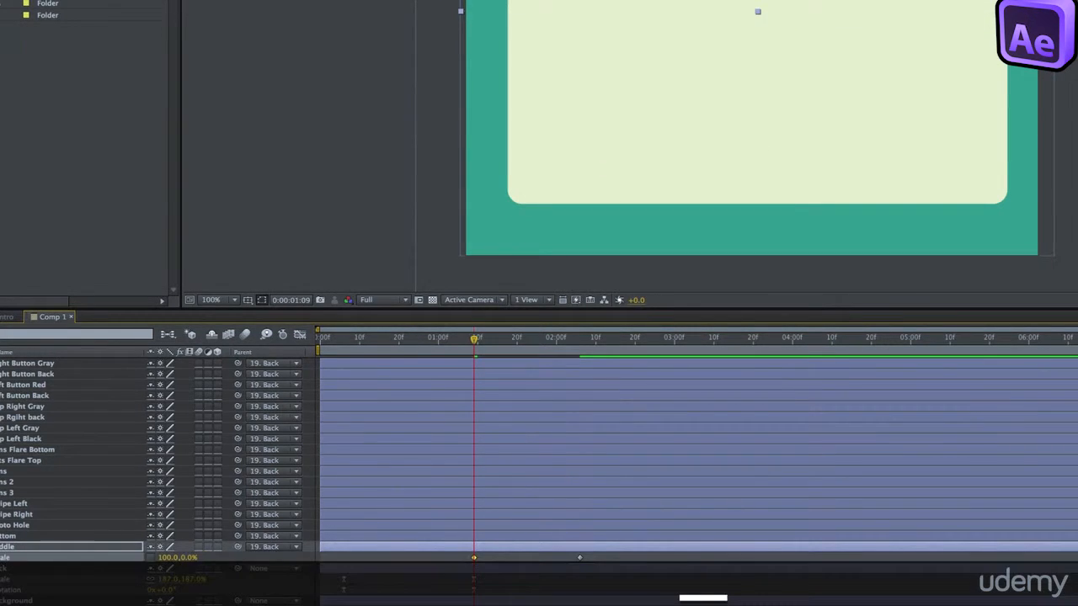
Shift the Middle layer's ending Scale keyframe just past 0:00:02:07 and apply Easy Ease to both its Scale keyframes
{"action": "left_click_drag", "start_coordinate": [476, 339], "coordinate": [584, 340]}
{"action": "left_click_drag", "start_coordinate": [581, 557], "coordinate": [587, 558]}
{"action": "left_click_drag", "start_coordinate": [593, 556], "coordinate": [469, 555]}
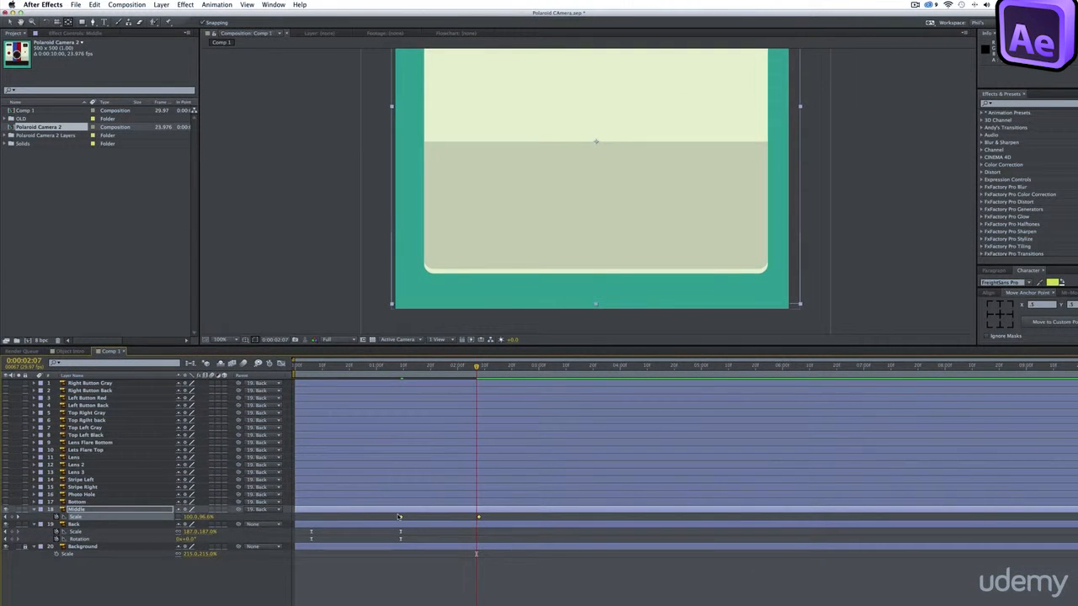
{"action": "key", "text": "F9"}
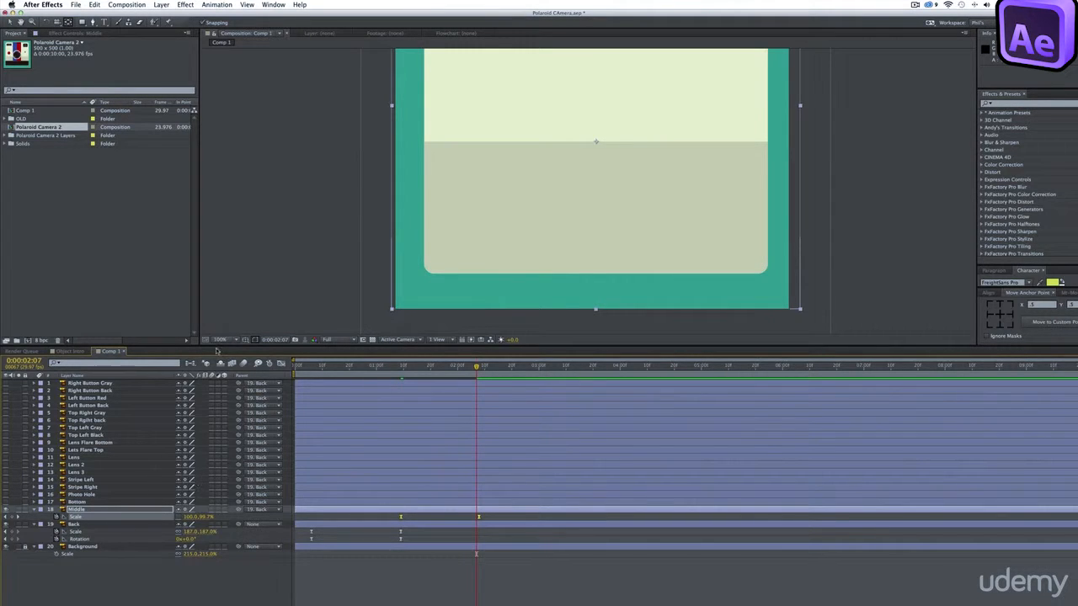
Extend both easing handles of the Middle layer's Scale speed curve into a sharp central peak and preview the result
{"action": "left_click", "coordinate": [281, 363]}
{"action": "left_click_drag", "start_coordinate": [366, 546], "coordinate": [514, 605]}
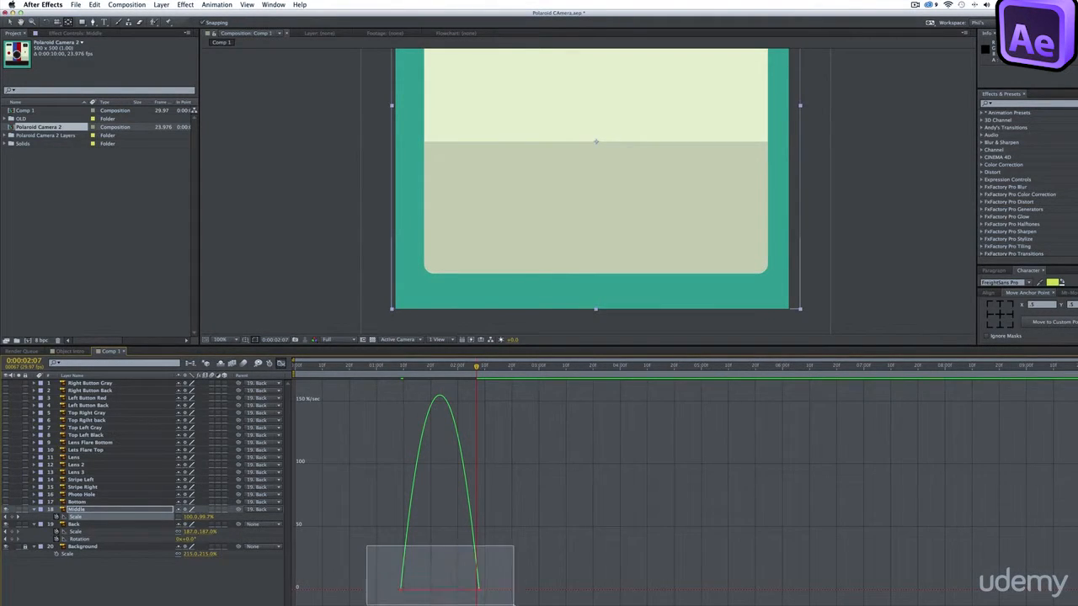
{"action": "left_click_drag", "start_coordinate": [413, 587], "coordinate": [453, 588]}
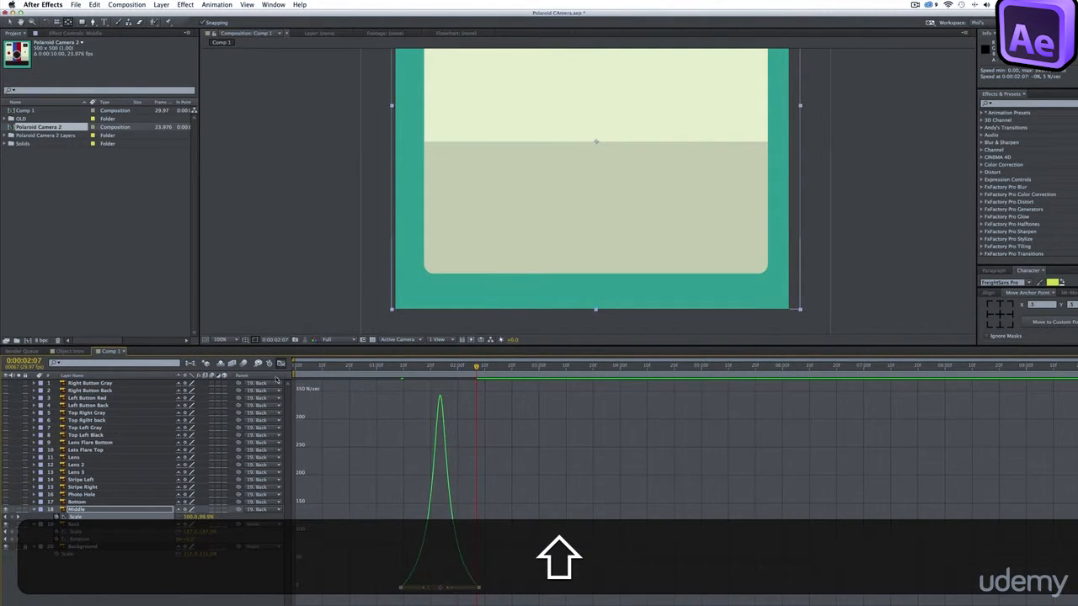
{"action": "left_click", "coordinate": [281, 364]}
{"action": "key", "text": "KP_0"}
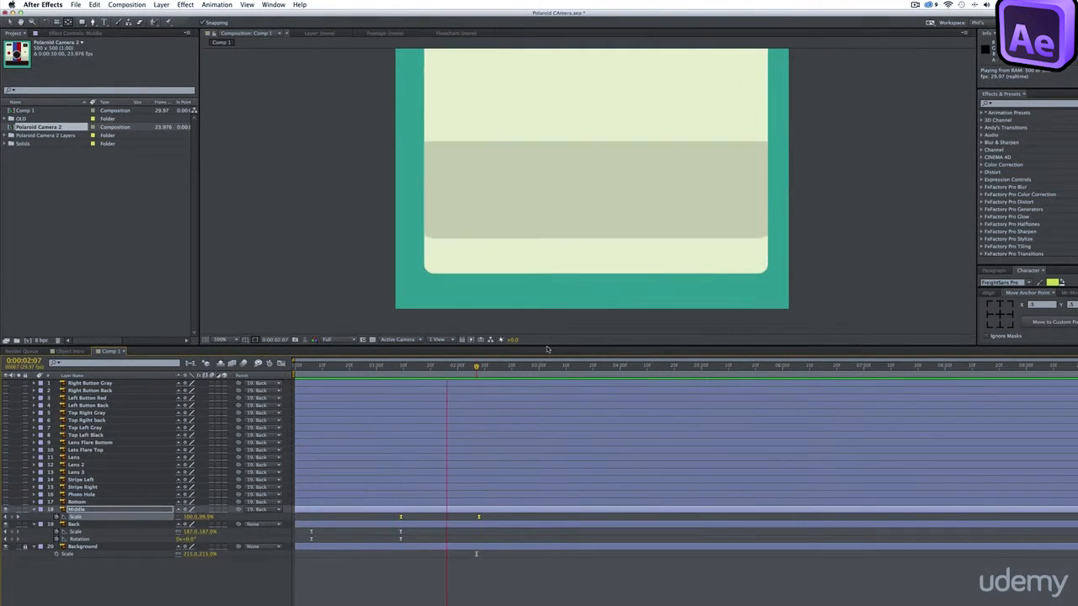
{"action": "key", "text": "space"}
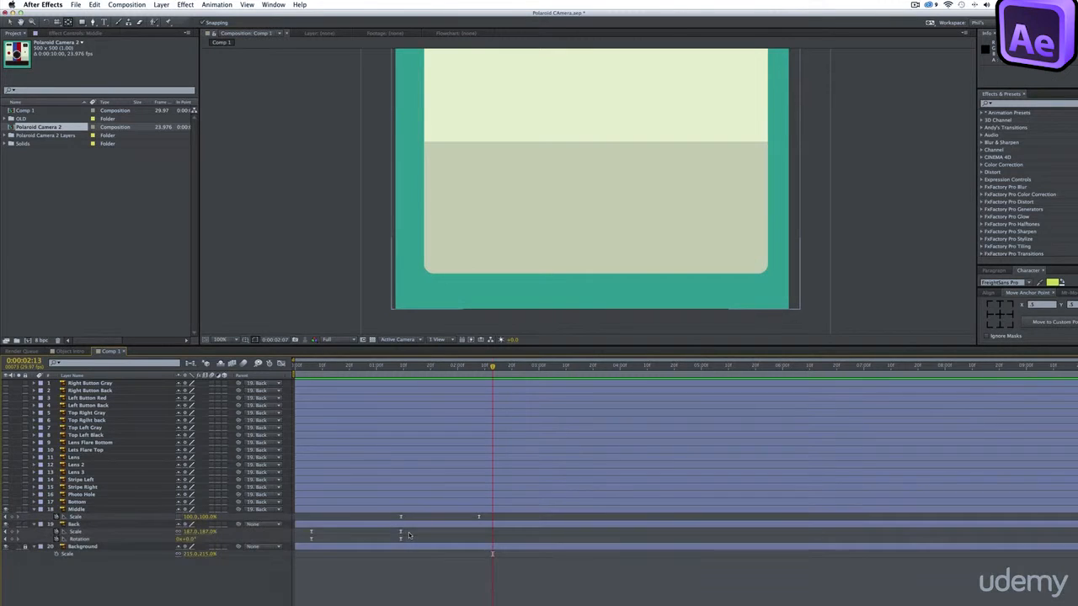
Move the Back layer's ending Scale and Rotation keyframes to 0:00:01:19 and scrub the spin around 0:00:01:07
{"action": "left_click", "coordinate": [401, 539]}
{"action": "left_click_drag", "start_coordinate": [421, 540], "coordinate": [428, 541]}
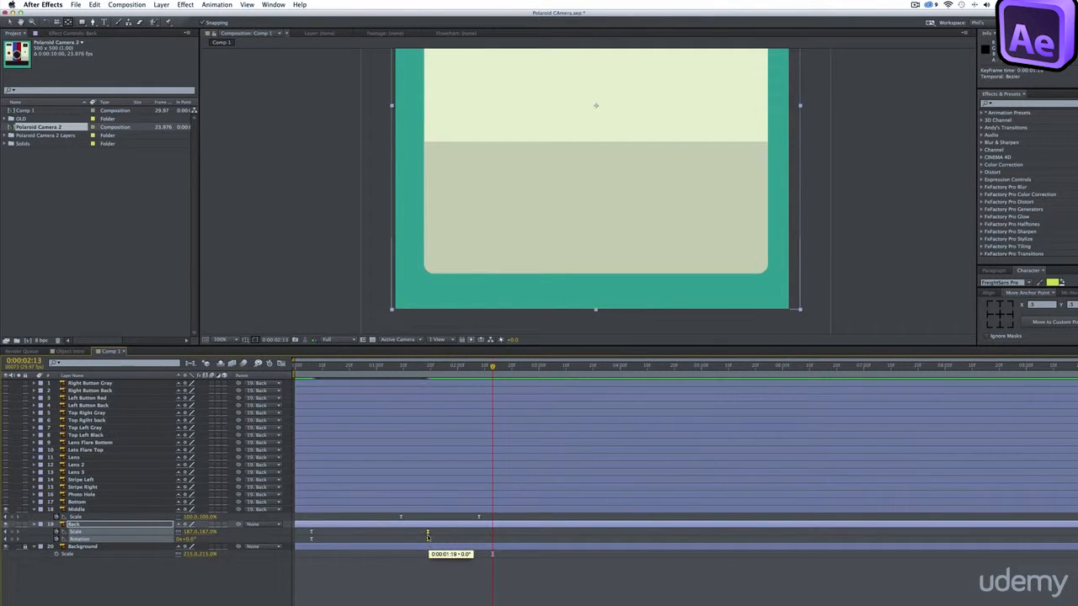
{"action": "left_click", "coordinate": [380, 366]}
{"action": "left_click_drag", "start_coordinate": [384, 366], "coordinate": [395, 366]}
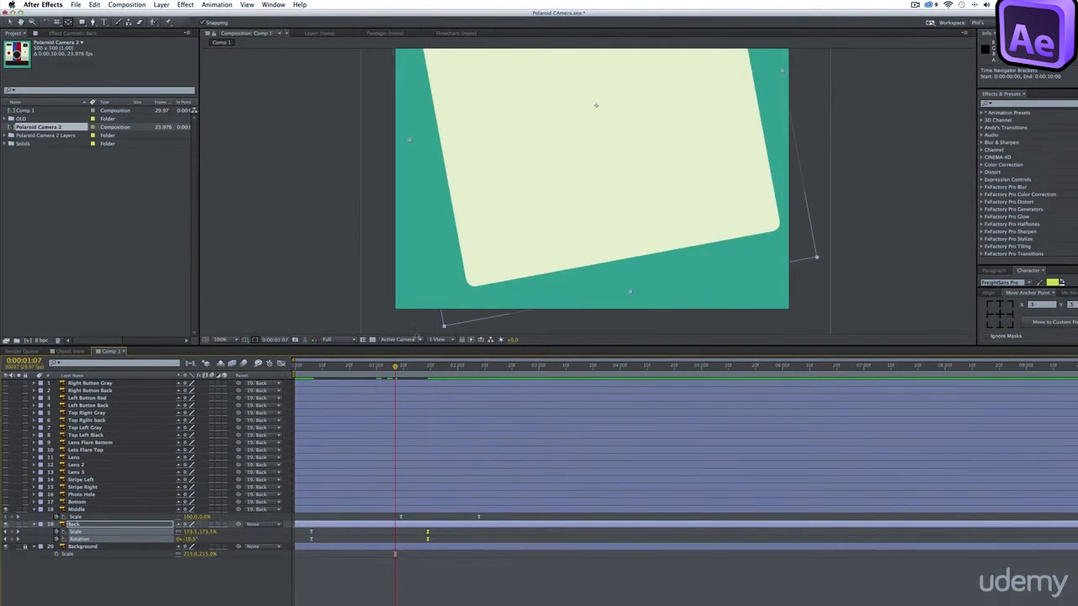
{"action": "key", "text": "space"}
{"action": "left_click_drag", "start_coordinate": [509, 187], "coordinate": [476, 221]}
Slide the Middle layer with its keyframes 11 frames earlier so it overlaps the Back layer's spin, and scrub to 0:00:01:16
{"action": "left_click", "coordinate": [431, 519]}
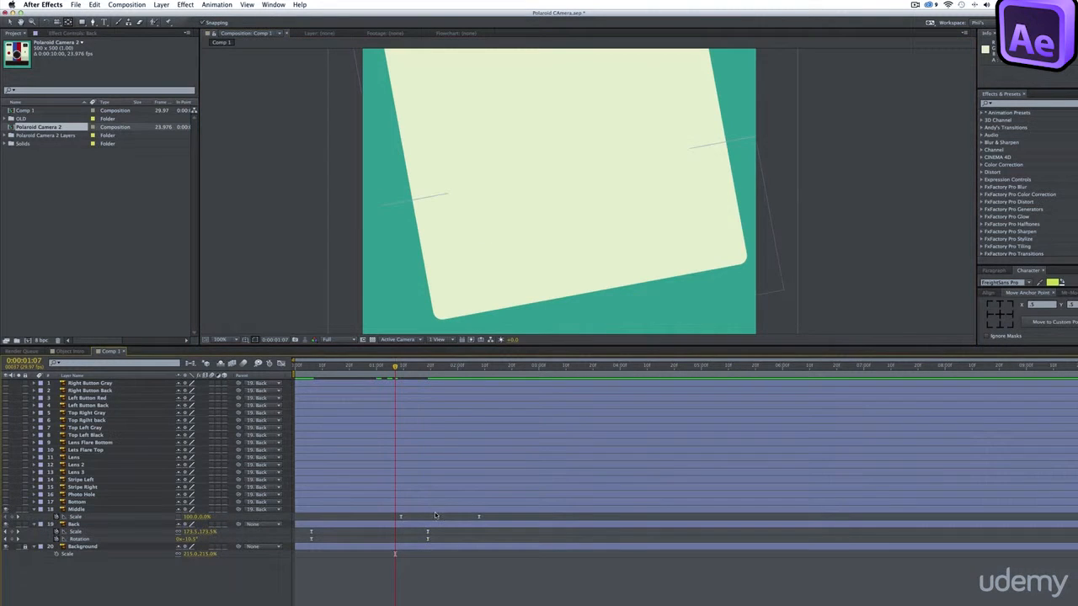
{"action": "left_click", "coordinate": [435, 511]}
{"action": "key", "text": "v"}
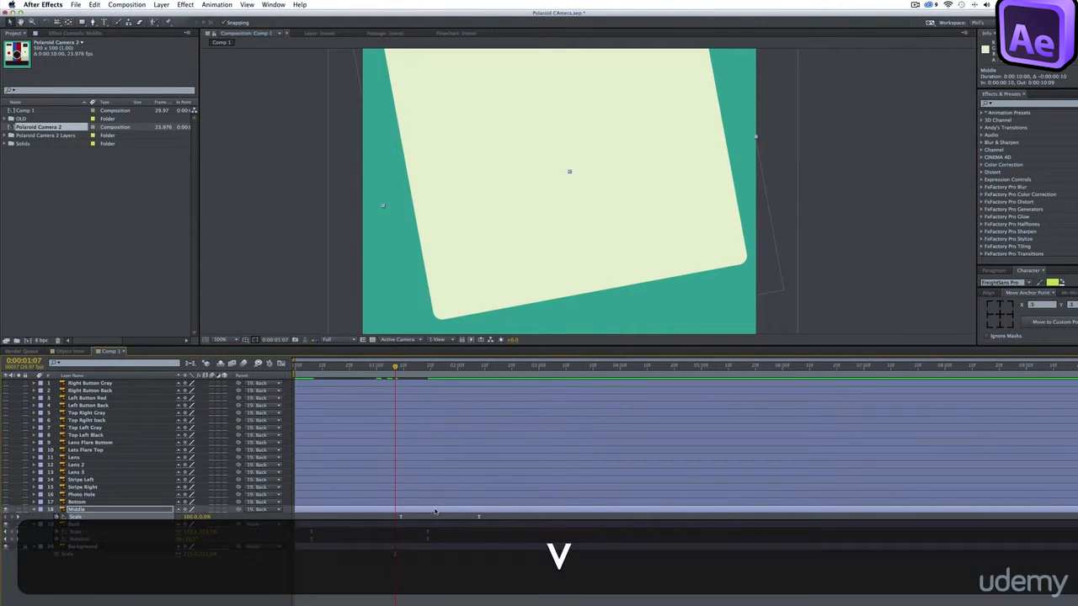
{"action": "left_click_drag", "start_coordinate": [429, 509], "coordinate": [406, 507]}
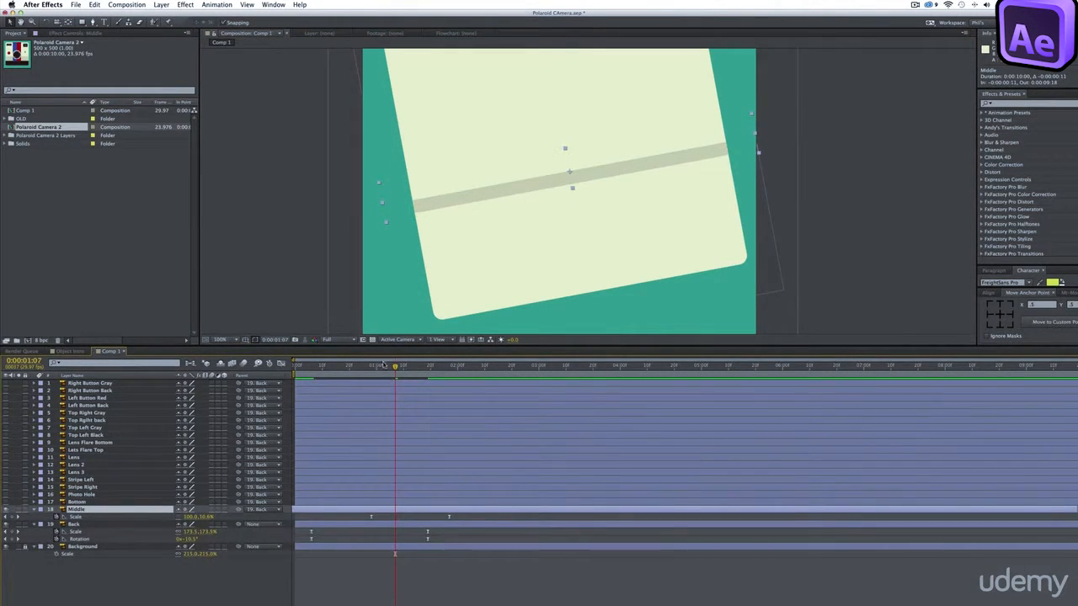
{"action": "left_click_drag", "start_coordinate": [376, 368], "coordinate": [420, 377]}
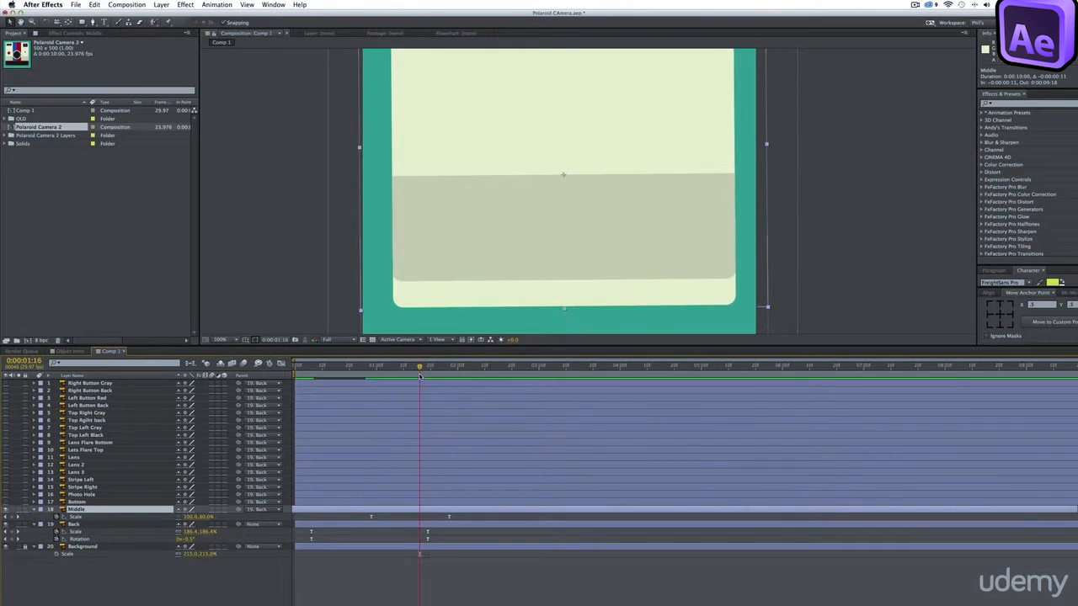
Fit the composition view up to 100% magnification
{"action": "left_click", "coordinate": [220, 340]}
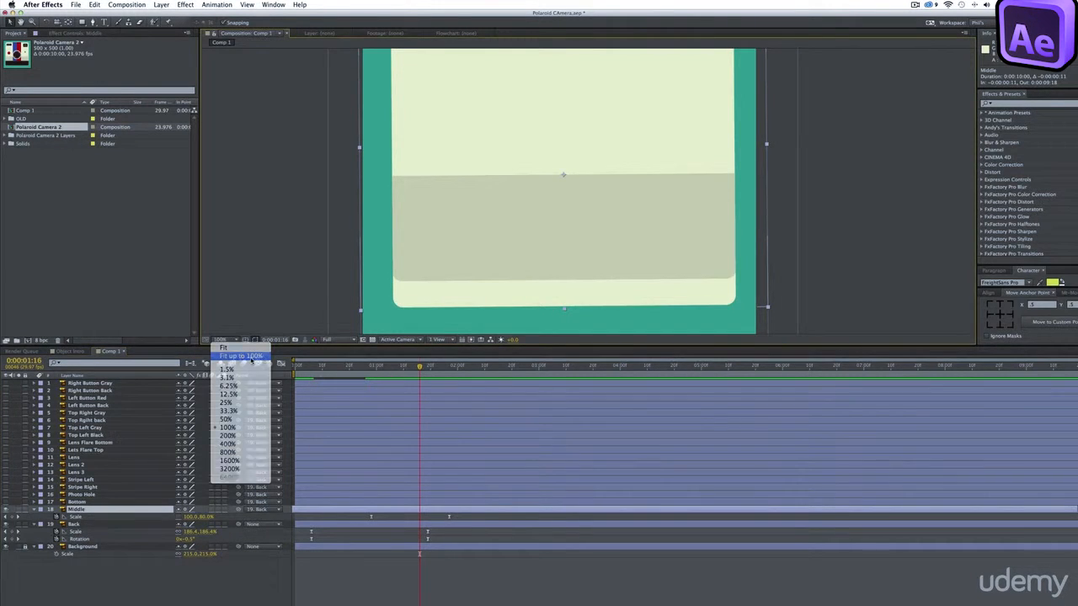
Make the Stripe Left and Stripe Right layers visible and set the current time to 0:00:02:17
{"action": "left_click", "coordinate": [240, 351]}
{"action": "left_click", "coordinate": [83, 487]}
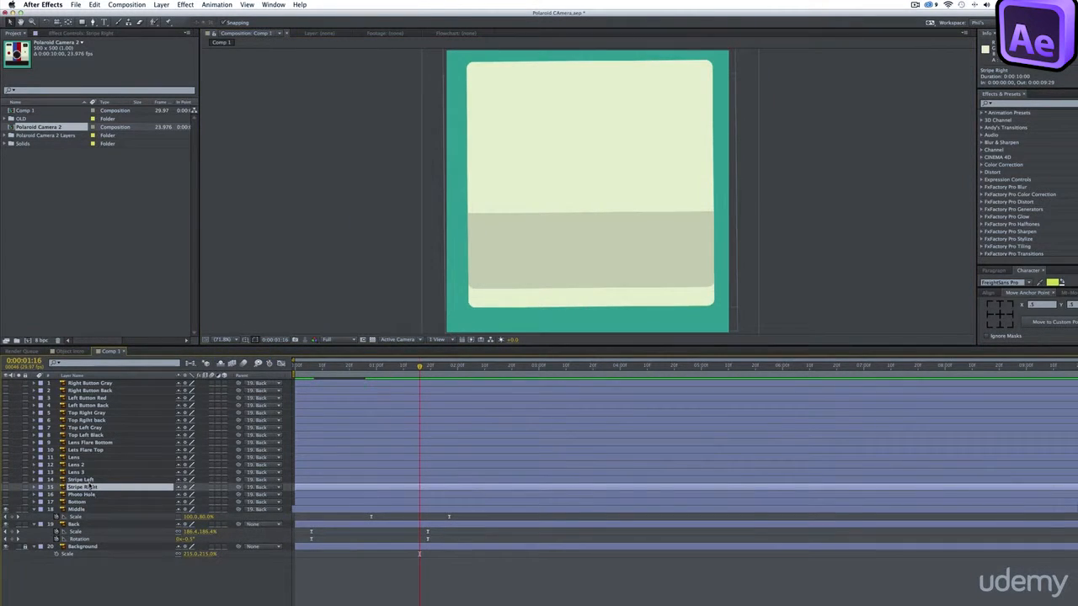
{"action": "left_click", "coordinate": [84, 480], "text": "shift"}
{"action": "left_click", "coordinate": [6, 480]}
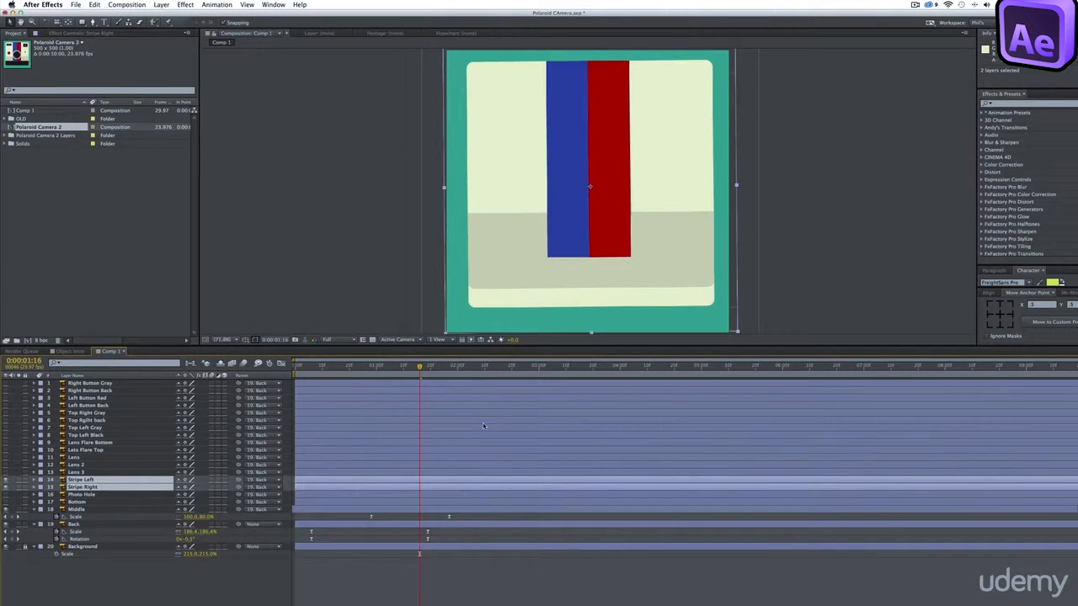
{"action": "left_click", "coordinate": [503, 366]}
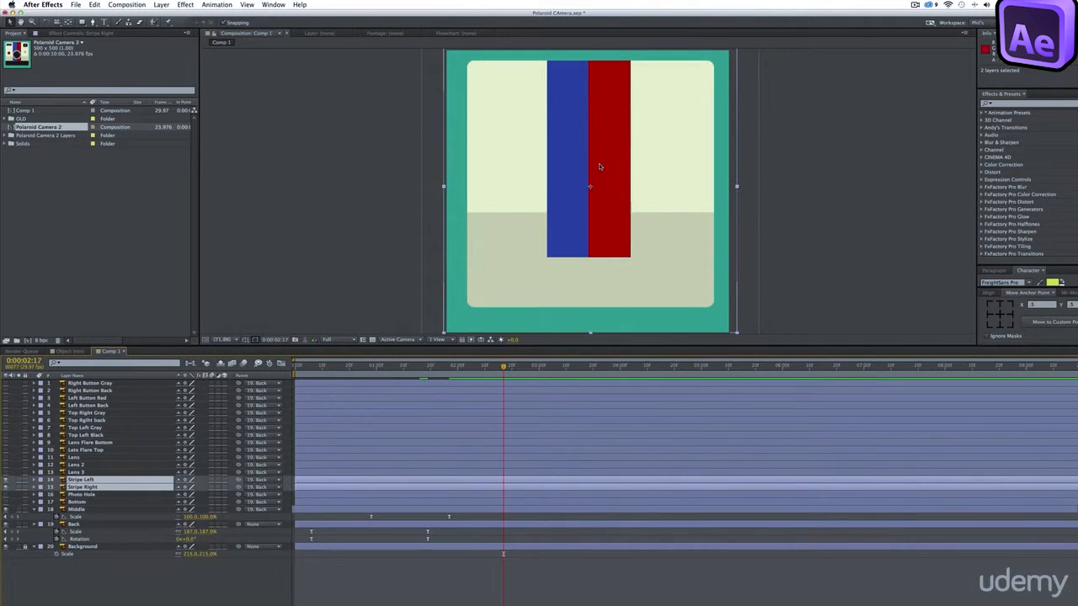
Move the anchor points of Stripe Right and Stripe Left to the top centre of each stripe
{"action": "key", "text": "y"}
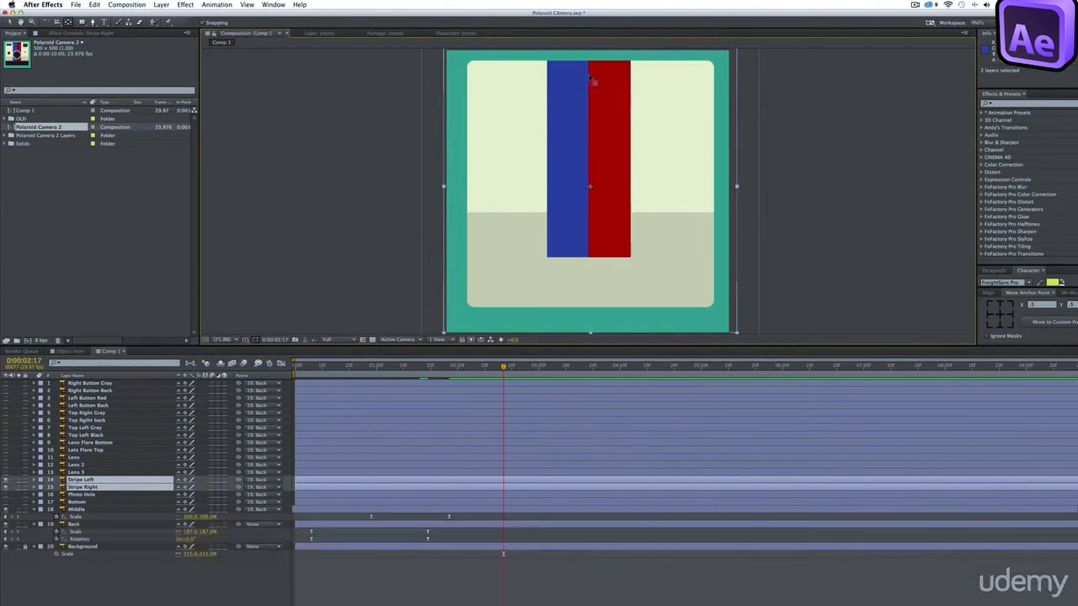
{"action": "left_click", "coordinate": [480, 501]}
{"action": "left_click", "coordinate": [484, 487]}
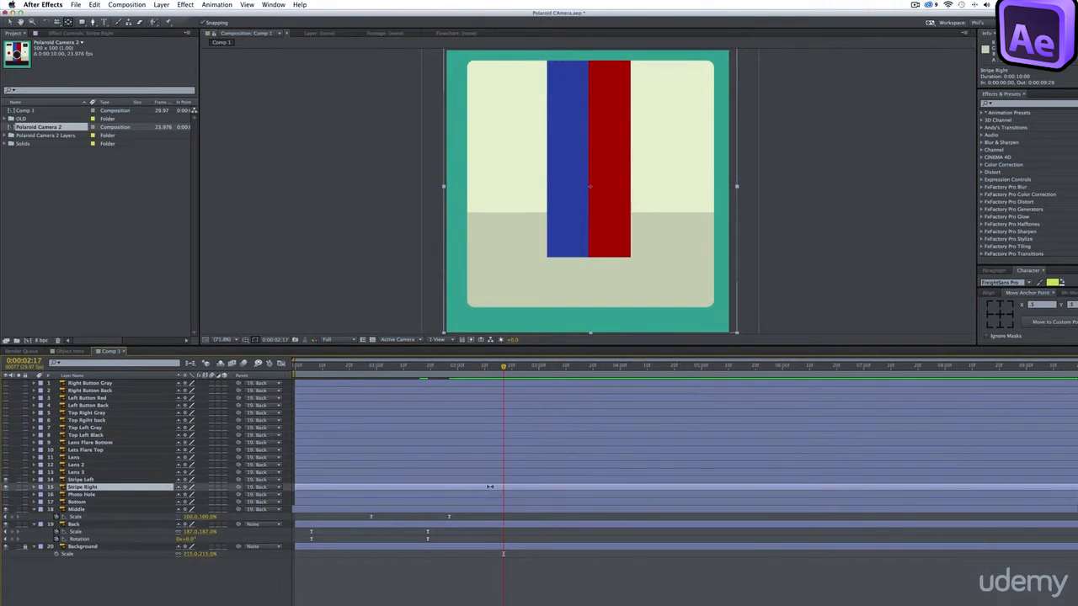
{"action": "left_click_drag", "start_coordinate": [595, 192], "coordinate": [604, 73]}
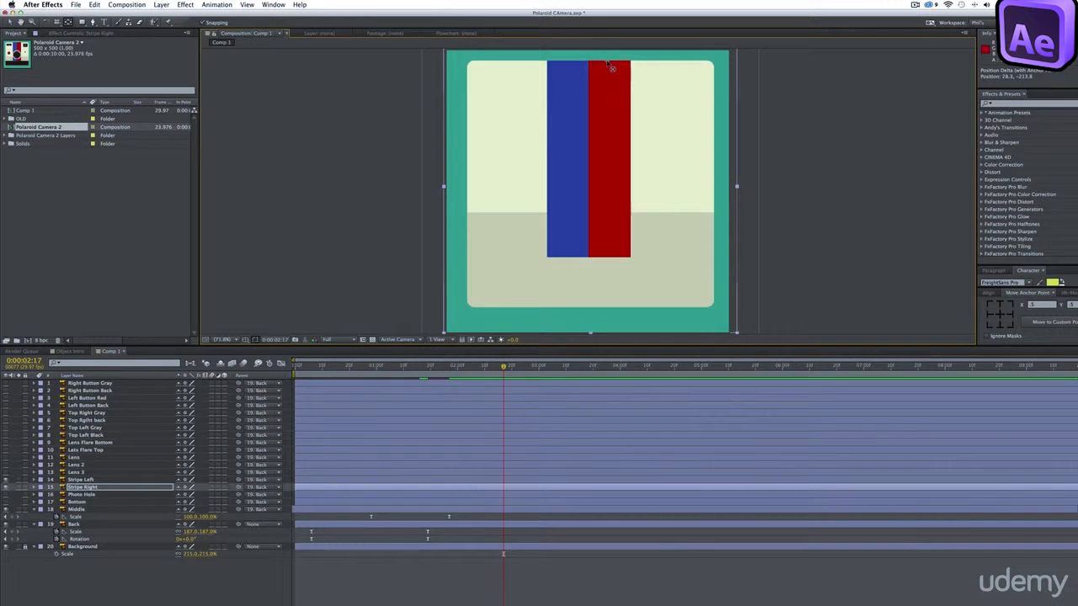
{"action": "left_click", "coordinate": [477, 480]}
{"action": "left_click_drag", "start_coordinate": [603, 189], "coordinate": [568, 57]}
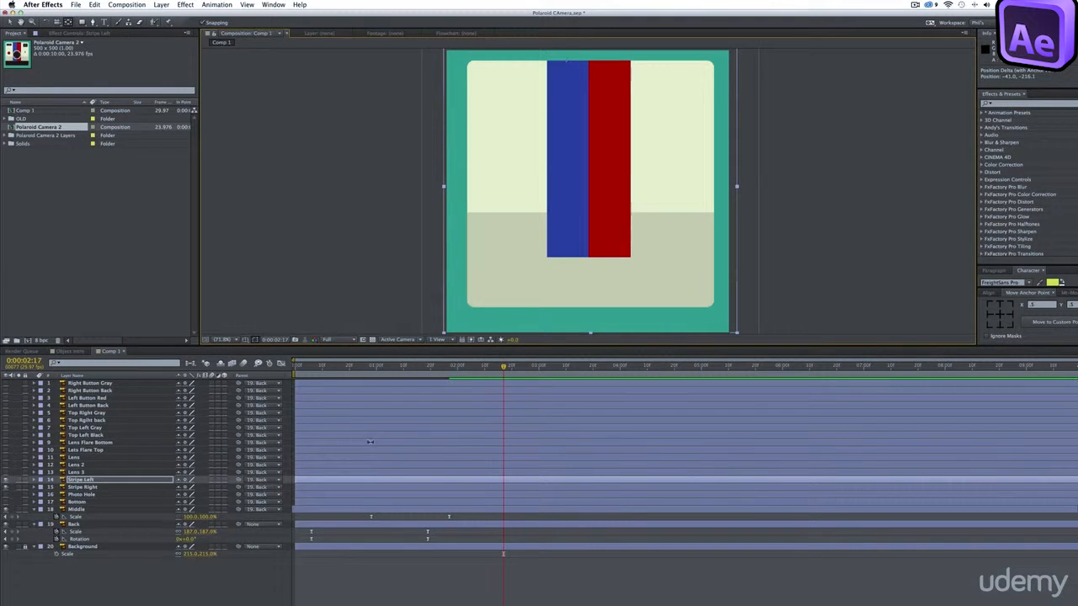
Copy the Middle layer's two Scale keyframes and paste them onto Stripe Left and Stripe Right at 0:00:02:05
{"action": "left_click", "coordinate": [109, 487], "text": "shift"}
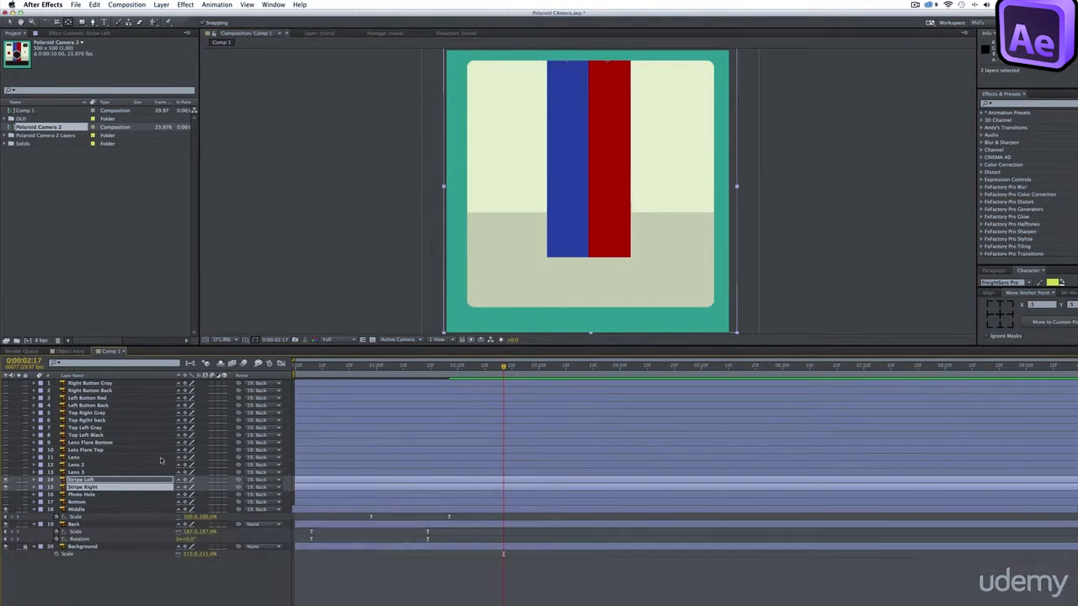
{"action": "key", "text": "v"}
{"action": "left_click_drag", "start_coordinate": [366, 514], "coordinate": [473, 520]}
{"action": "key", "text": "super+c"}
{"action": "left_click", "coordinate": [82, 486]}
{"action": "left_click", "coordinate": [80, 480], "text": "shift"}
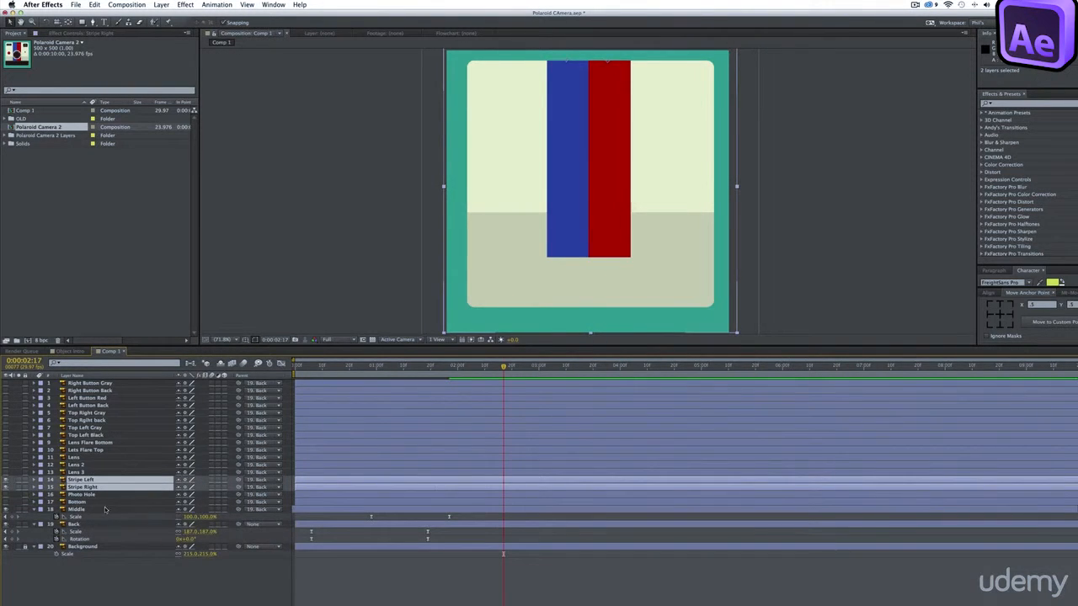
{"action": "left_click_drag", "start_coordinate": [493, 368], "coordinate": [471, 369]}
{"action": "key", "text": "super+v"}
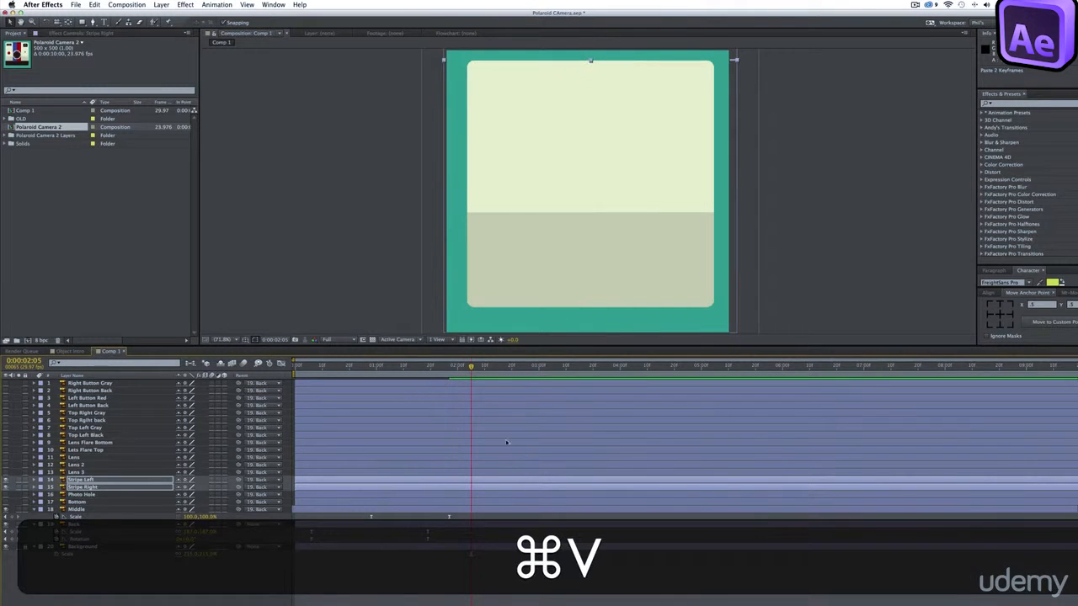
Reveal the stripes' Scale keyframes and shift the Stripe Right layer 7 frames earlier than Stripe Left
{"action": "left_click_drag", "start_coordinate": [470, 364], "coordinate": [509, 428]}
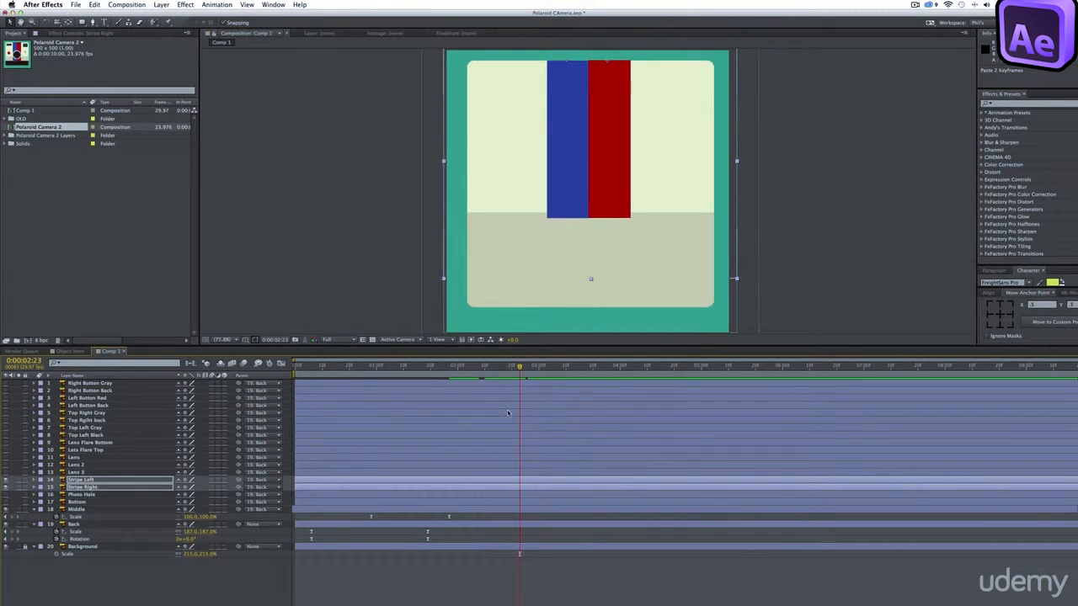
{"action": "key", "text": "u"}
{"action": "left_click", "coordinate": [517, 492]}
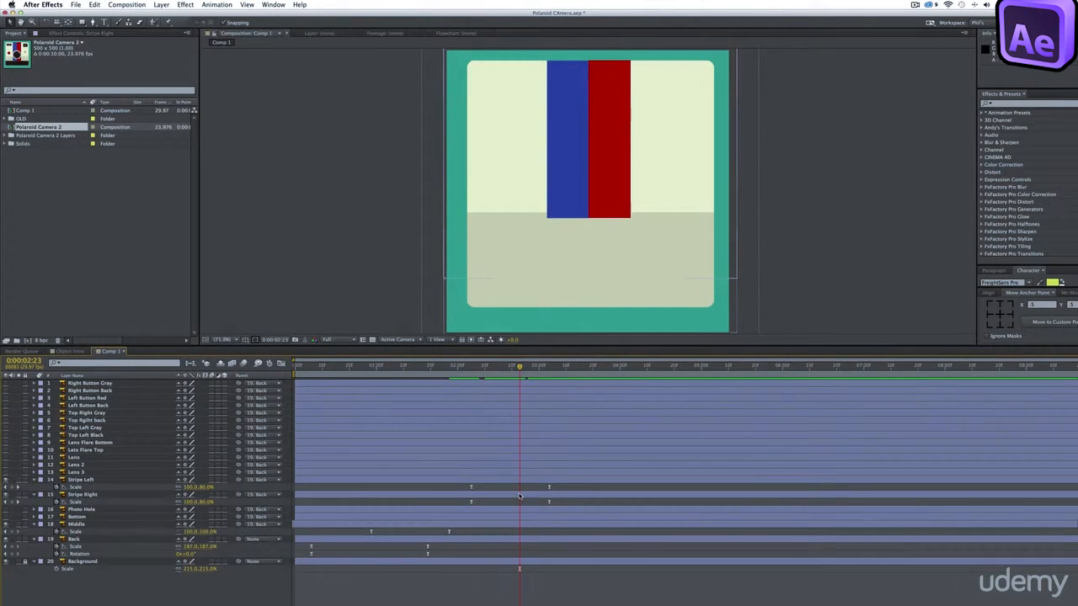
{"action": "left_click_drag", "start_coordinate": [520, 496], "coordinate": [501, 497]}
Shift both stripe layers earlier together so Stripe Left's first Scale keyframe sits at 0:00:01:13, and preview the motion
{"action": "left_click", "coordinate": [418, 368]}
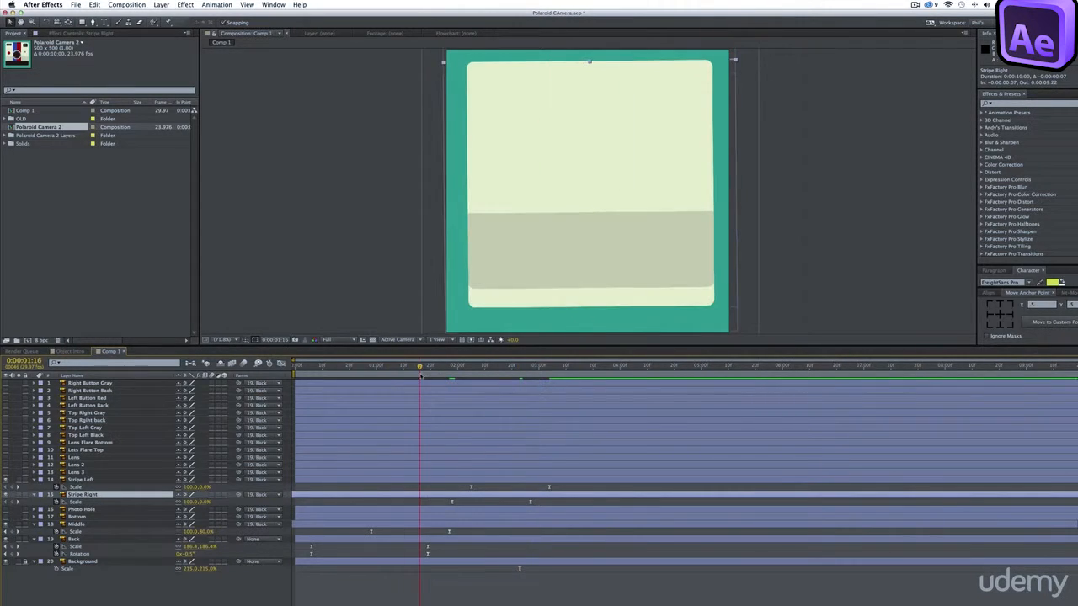
{"action": "left_click", "coordinate": [467, 484], "text": "shift"}
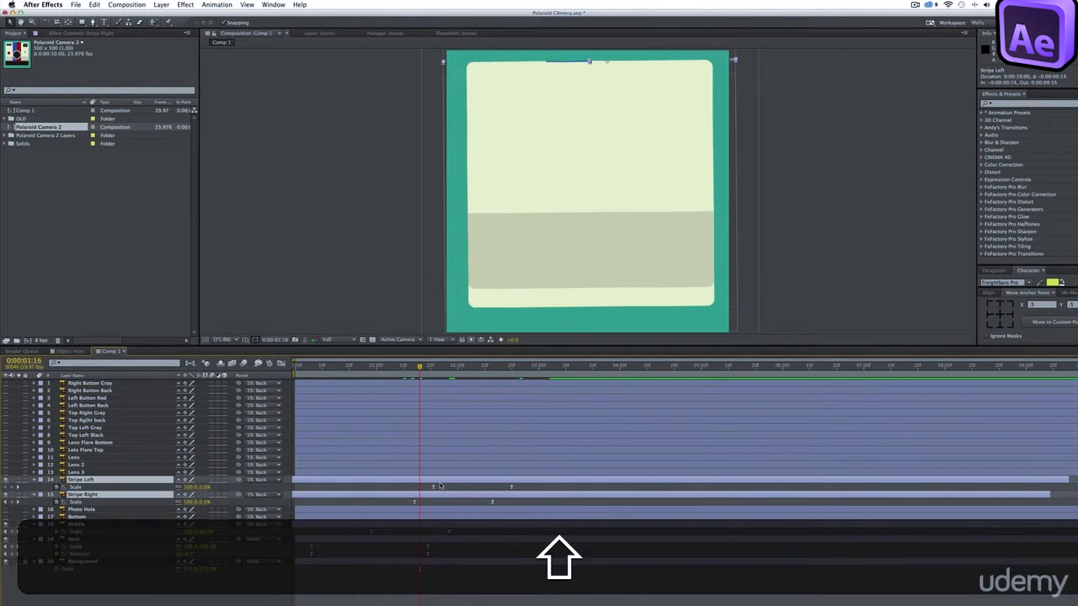
{"action": "left_click_drag", "start_coordinate": [467, 484], "coordinate": [419, 485]}
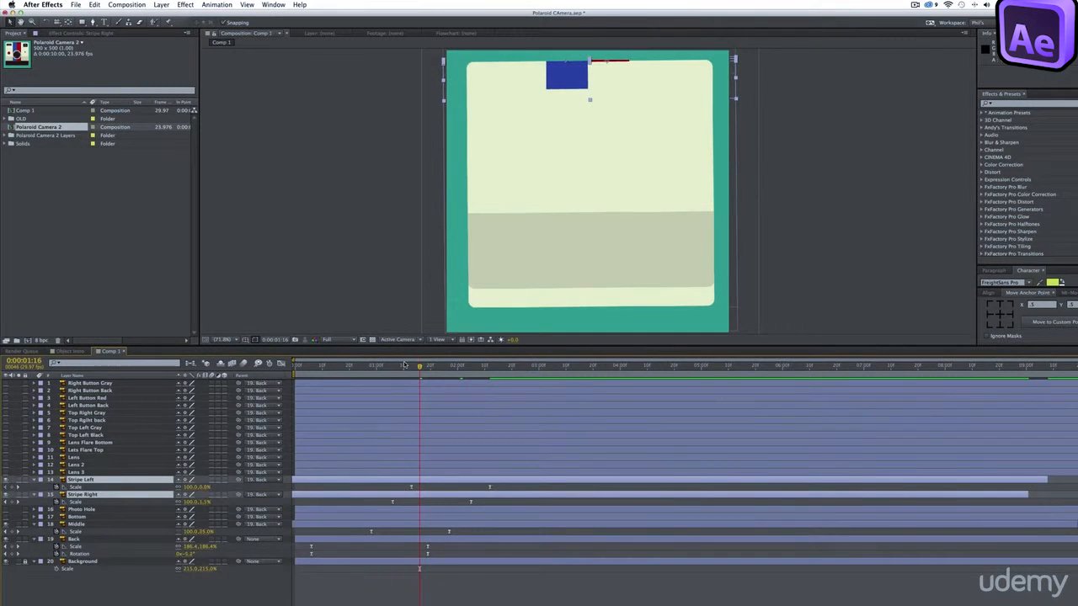
{"action": "key", "text": "space"}
{"action": "key", "text": "space"}
{"action": "left_click_drag", "start_coordinate": [411, 374], "coordinate": [435, 376]}
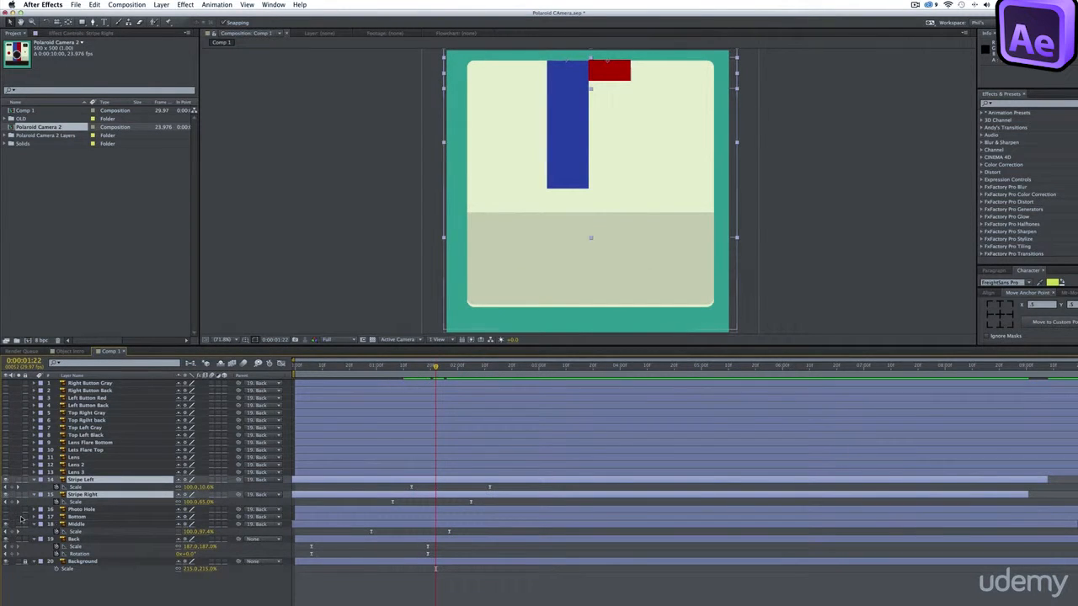
Make the Bottom layer visible and move its anchor point to the centre of the black bar
{"action": "left_click", "coordinate": [6, 524]}
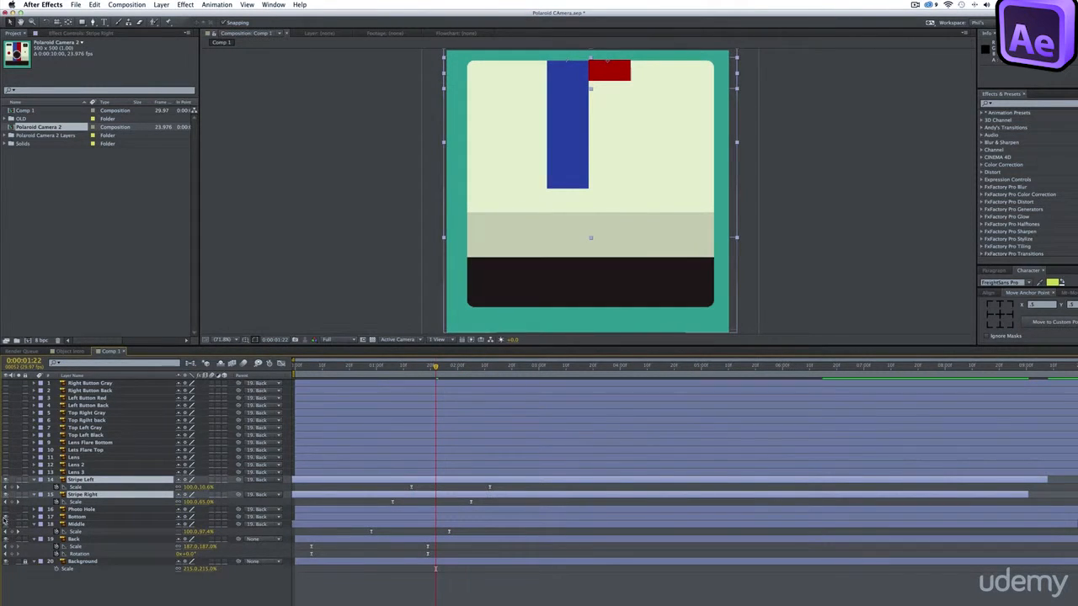
{"action": "left_click", "coordinate": [82, 517]}
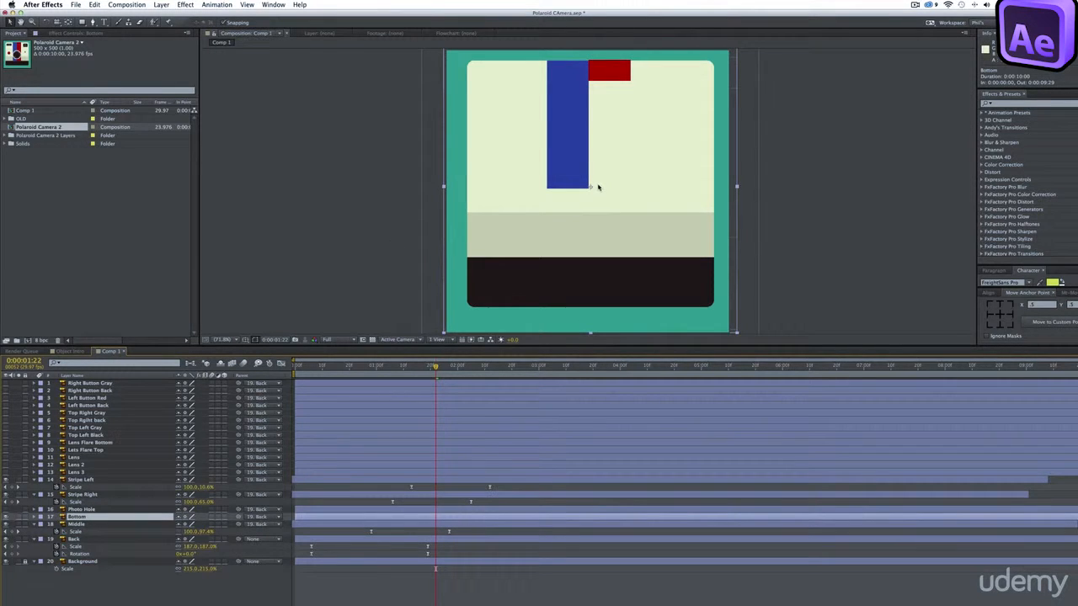
{"action": "key", "text": "y"}
{"action": "left_click_drag", "start_coordinate": [593, 189], "coordinate": [591, 285]}
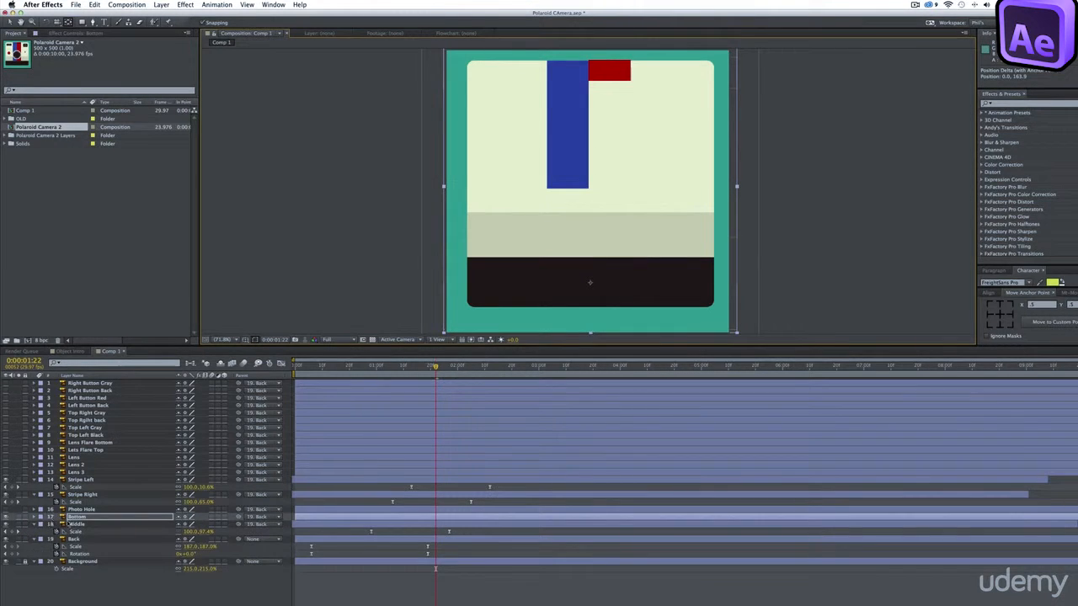
Keyframe Bottom's Scale at 0% width, 100% height at 0:00:01:13 and 100% at 0:00:02:12, with Easy Ease on both keyframes
{"action": "key", "text": "s"}
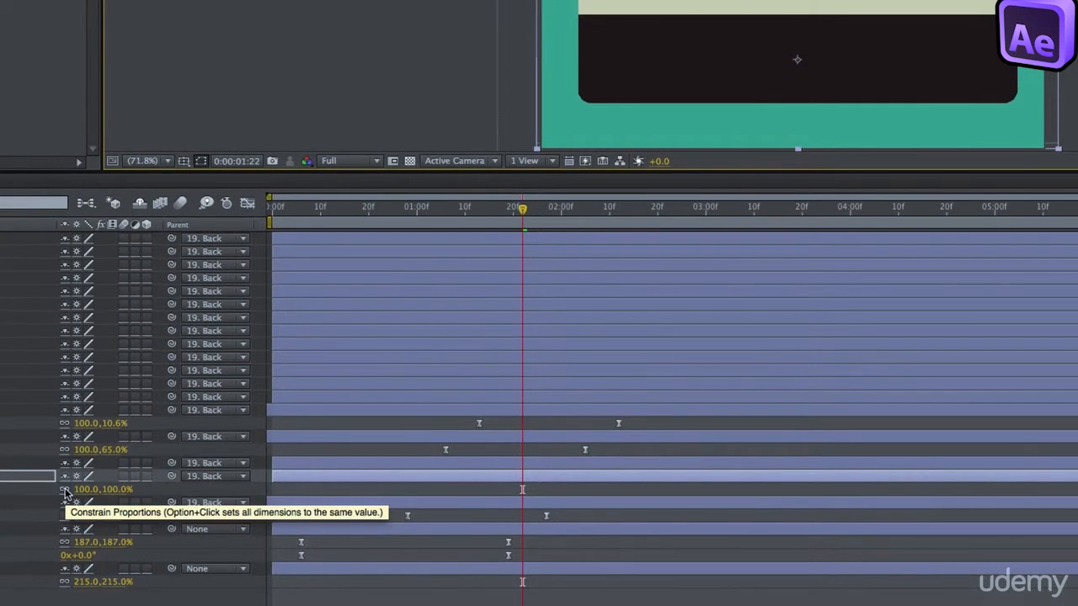
{"action": "left_click_drag", "start_coordinate": [552, 220], "coordinate": [619, 225]}
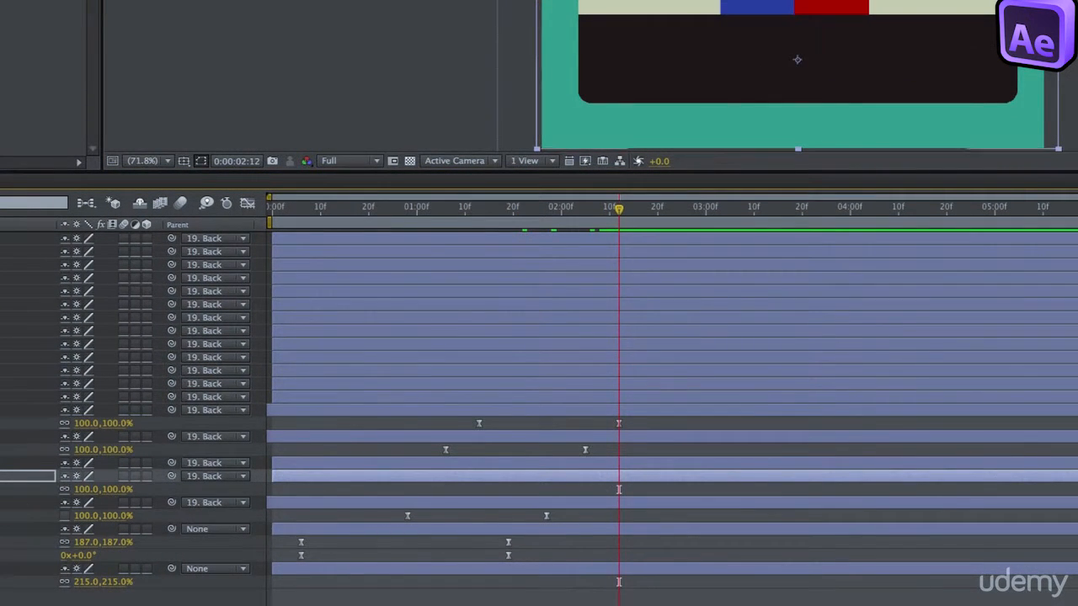
{"action": "left_click_drag", "start_coordinate": [620, 215], "coordinate": [479, 236]}
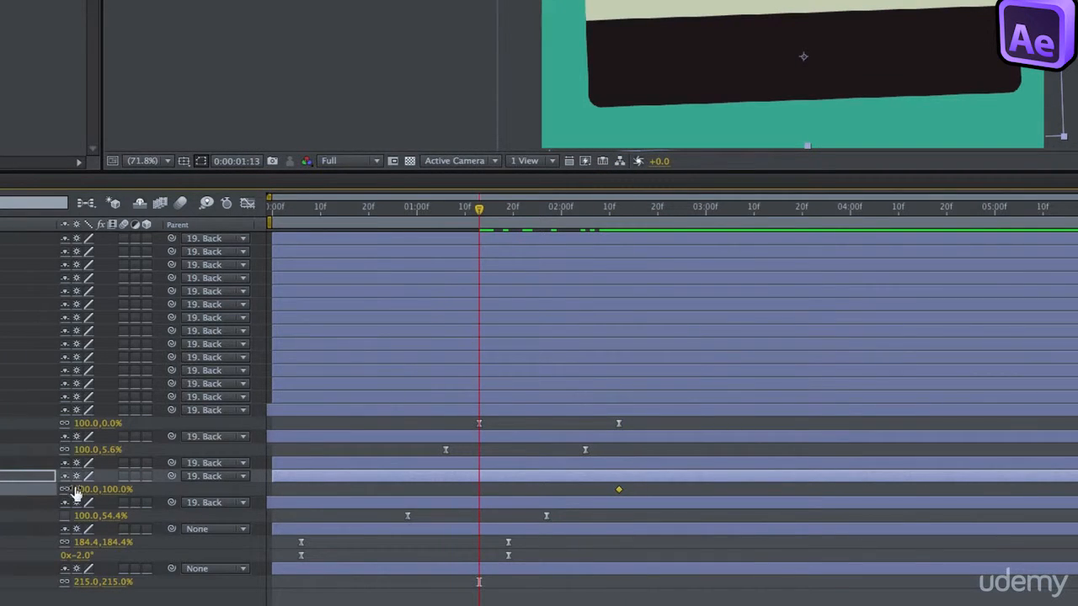
{"action": "left_click_drag", "start_coordinate": [28, 491], "coordinate": [18, 497]}
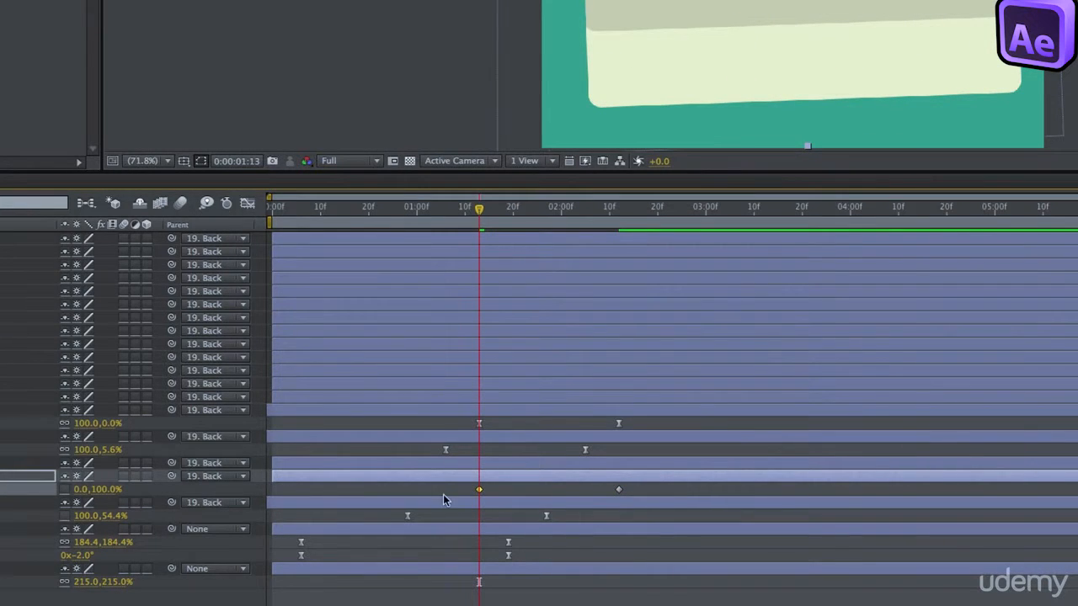
{"action": "left_click_drag", "start_coordinate": [443, 495], "coordinate": [682, 485]}
{"action": "key", "text": "F9"}
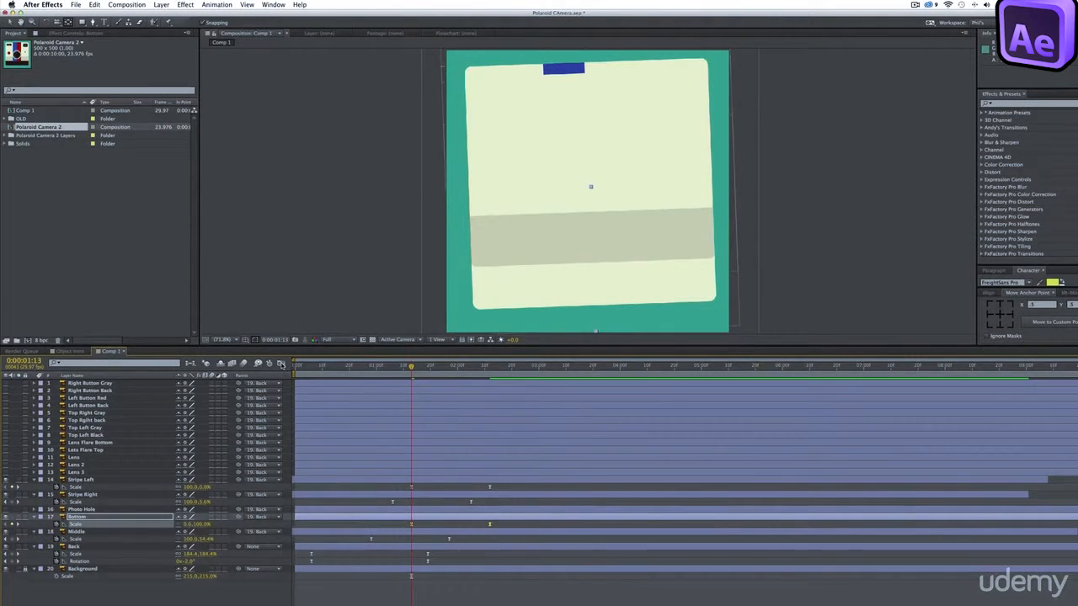
Lengthen the outgoing ease of Bottom's first Scale keyframe in the speed graph and preview the animation
{"action": "left_click", "coordinate": [282, 364]}
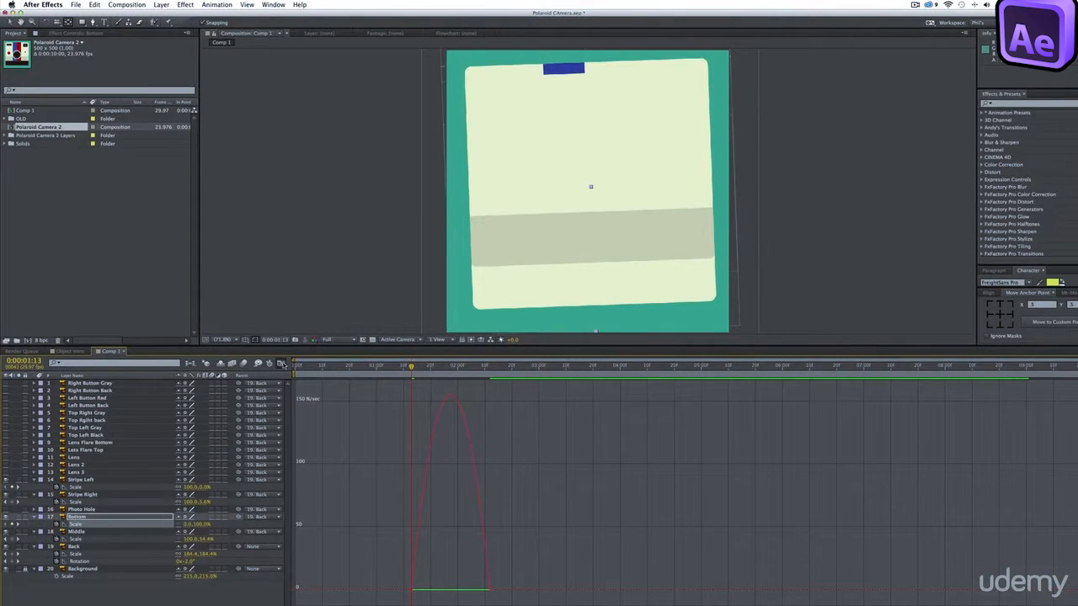
{"action": "left_click", "coordinate": [413, 590]}
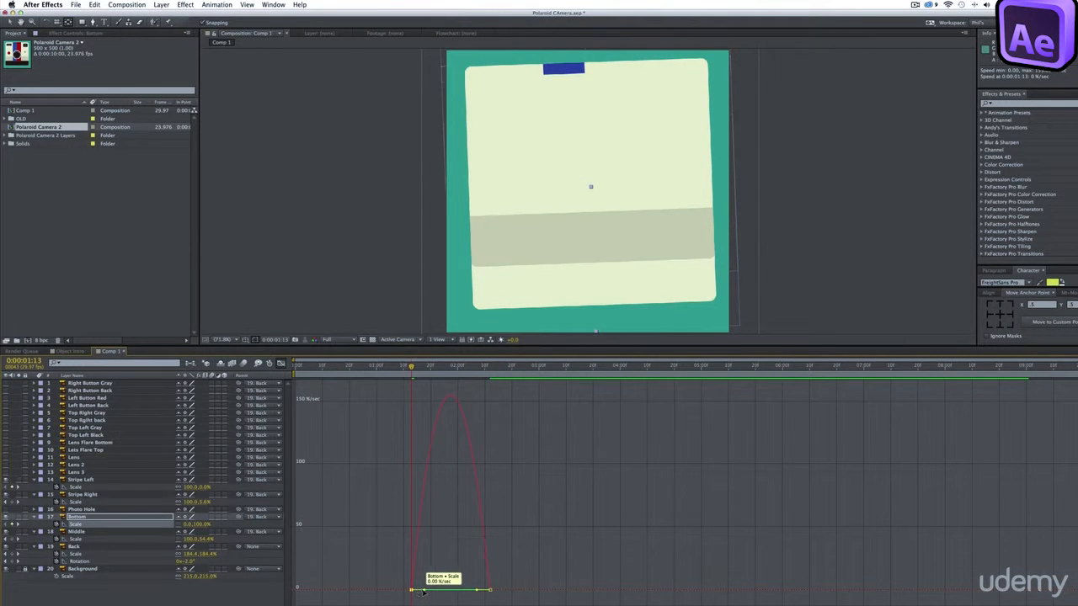
{"action": "key", "text": "super+z"}
{"action": "left_click_drag", "start_coordinate": [426, 590], "coordinate": [460, 592]}
{"action": "left_click", "coordinate": [281, 363]}
{"action": "key", "text": "KP_0"}
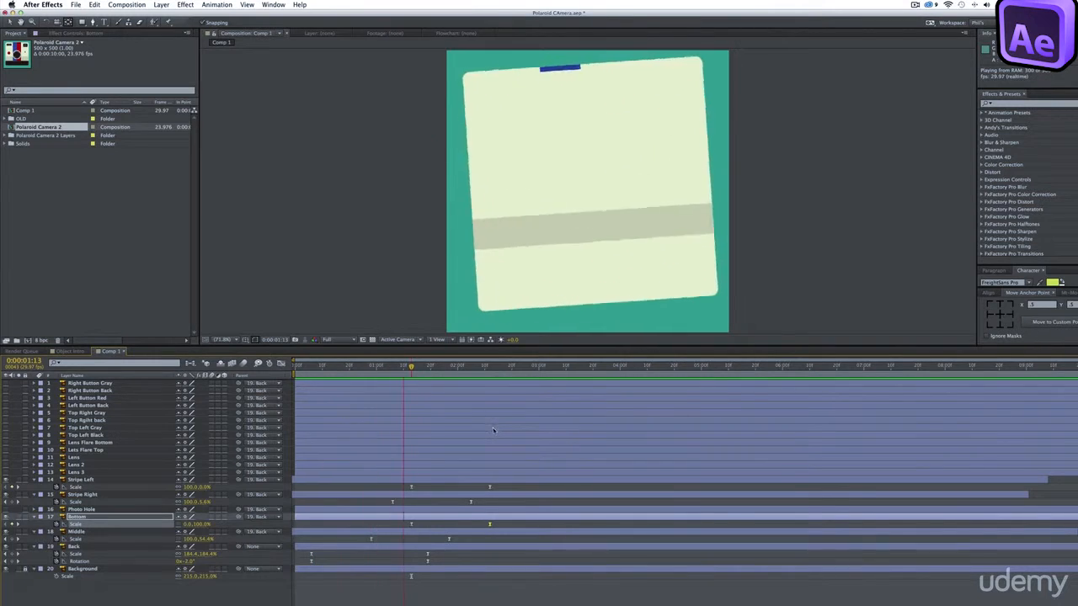
{"action": "key", "text": "space"}
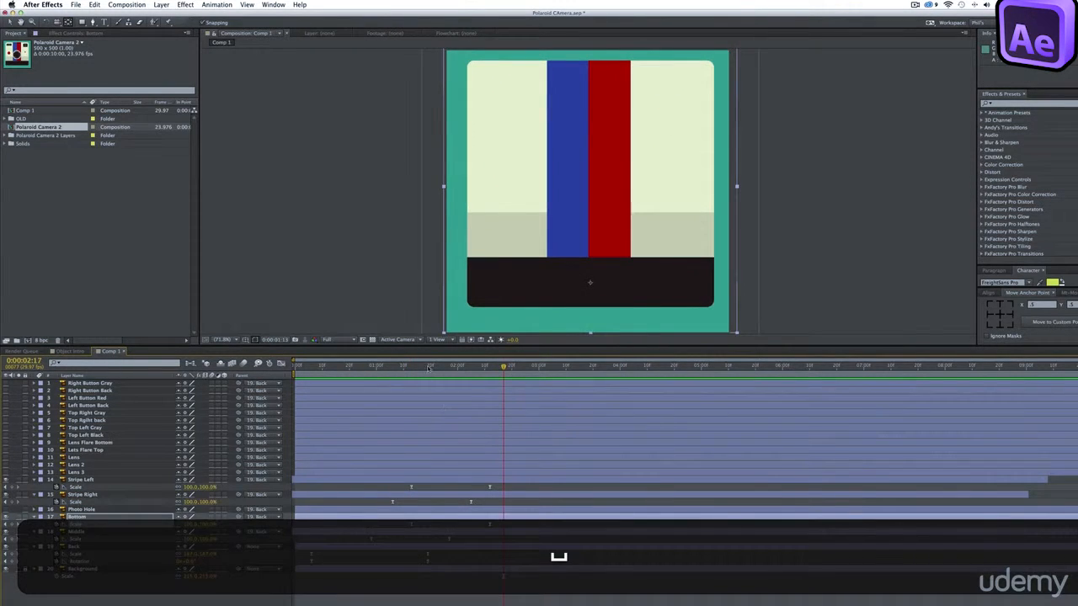
Copy Bottom's two Scale keyframes, make the Photo Hole layer visible and paste them onto it at 0:00:01:23
{"action": "left_click", "coordinate": [438, 365]}
{"action": "left_click_drag", "start_coordinate": [497, 525], "coordinate": [385, 519]}
{"action": "key", "text": "super+c"}
{"action": "left_click", "coordinate": [420, 509]}
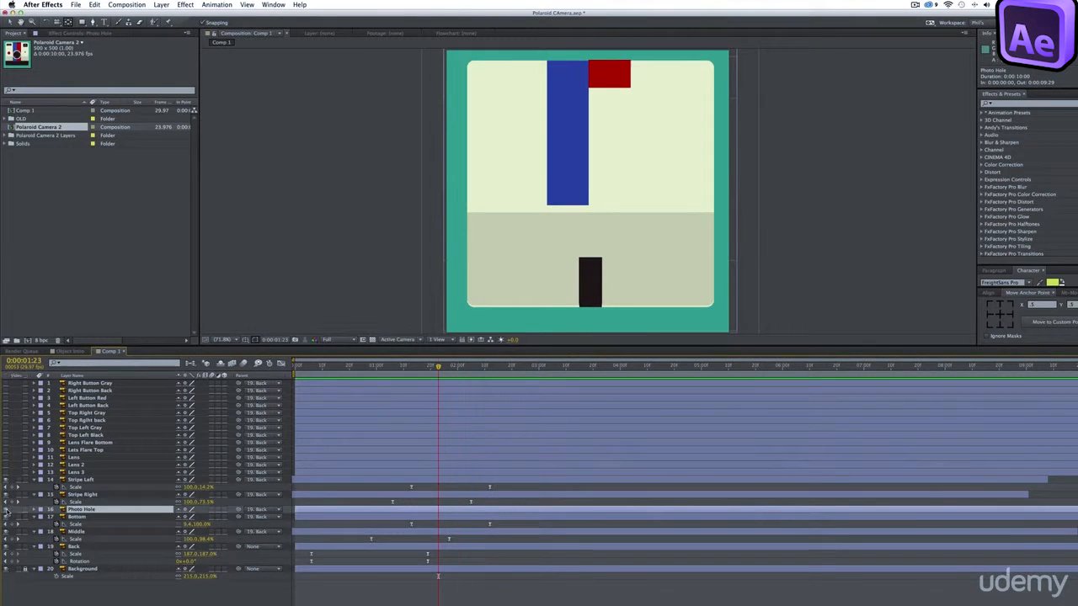
{"action": "key", "text": "super+v"}
Scrub through and preview the Photo Hole's scaling together with the other camera parts
{"action": "left_click", "coordinate": [442, 365]}
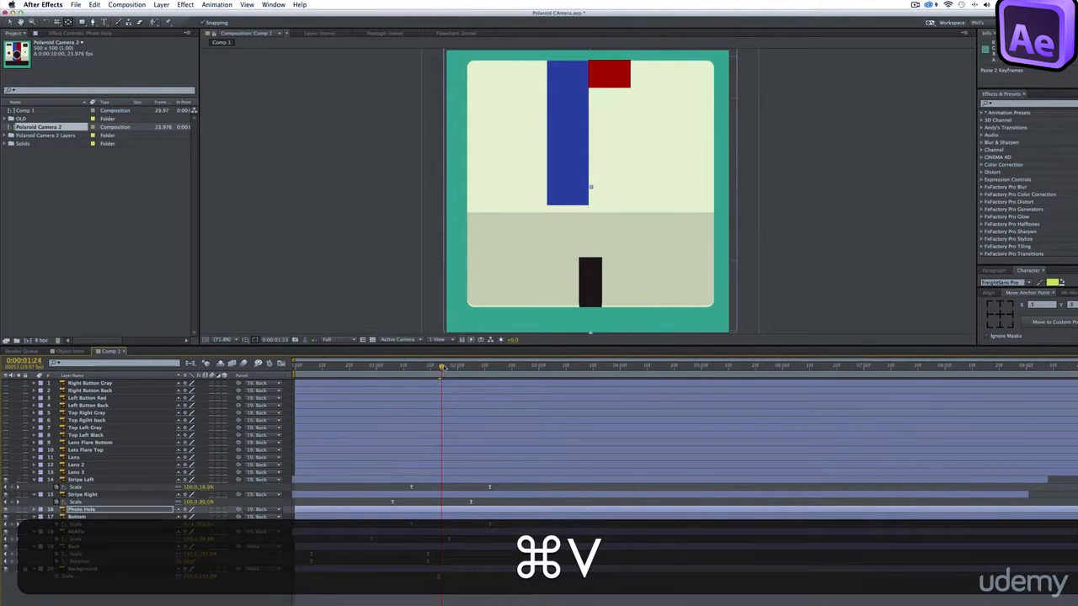
{"action": "left_click_drag", "start_coordinate": [442, 366], "coordinate": [465, 379]}
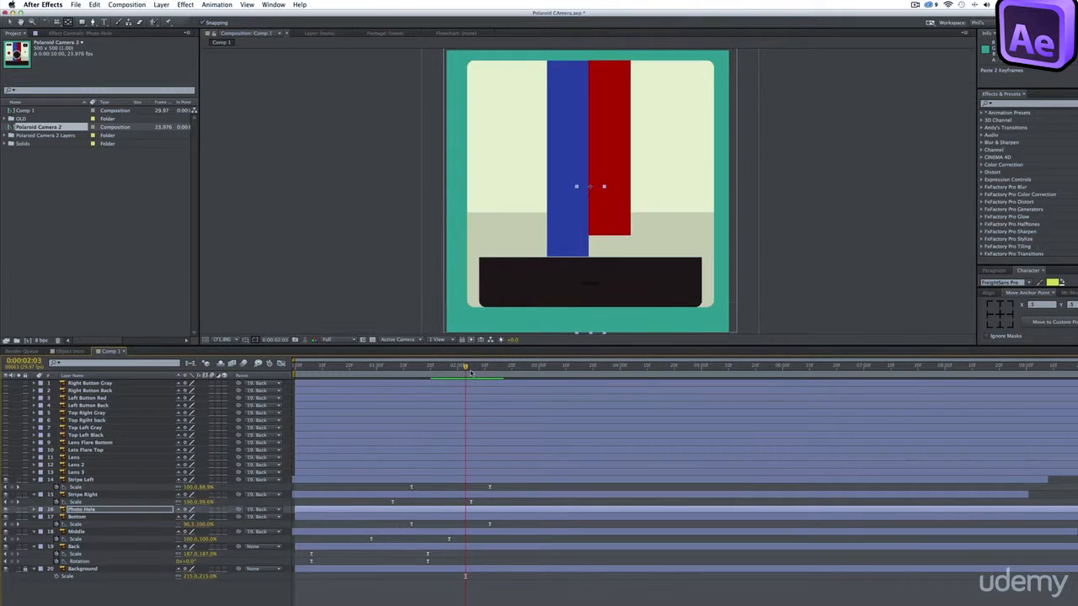
{"action": "key", "text": "KP_0"}
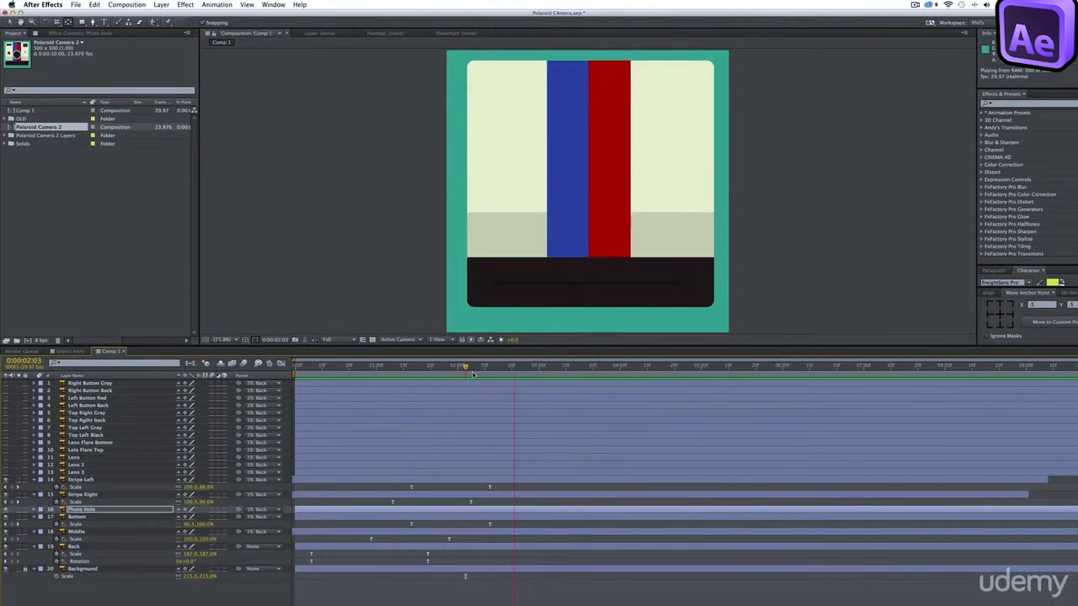
{"action": "key", "text": "space"}
Move Back's final Scale and Rotation keyframes about 10 frames later and undo the accidental layer time change
{"action": "left_click_drag", "start_coordinate": [434, 554], "coordinate": [455, 562]}
{"action": "left_click_drag", "start_coordinate": [360, 367], "coordinate": [433, 378]}
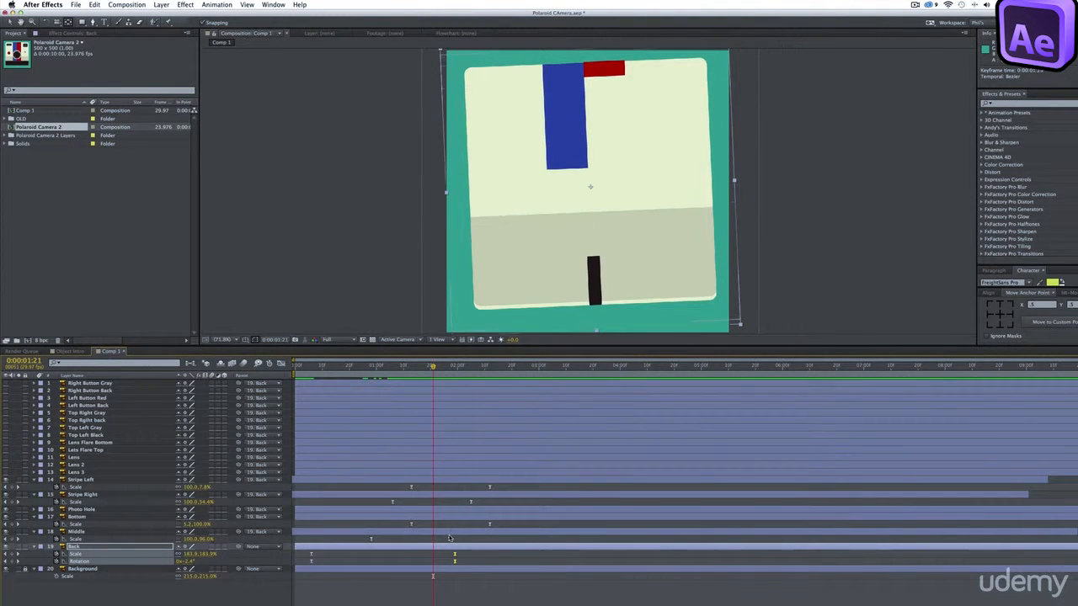
{"action": "key", "text": "super+z"}
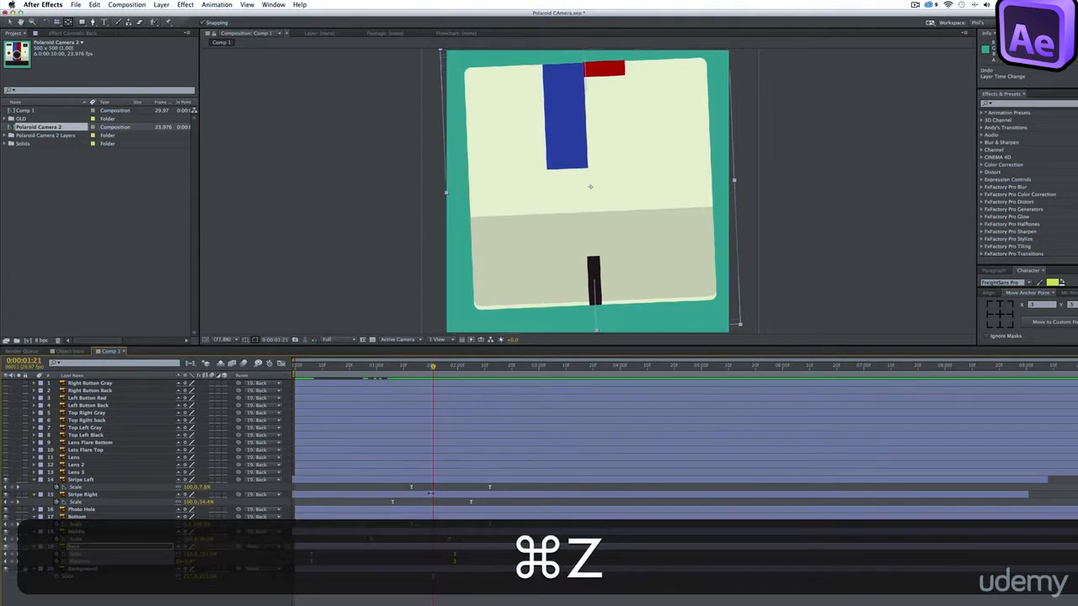
Move the first Scale keyframes of Stripe Left, Stripe Right, Bottom and Middle about 7 frames earlier and check the timing
{"action": "key", "text": "super+v"}
{"action": "key", "text": "v"}
{"action": "left_click_drag", "start_coordinate": [428, 483], "coordinate": [351, 542]}
{"action": "left_click_drag", "start_coordinate": [376, 367], "coordinate": [430, 379]}
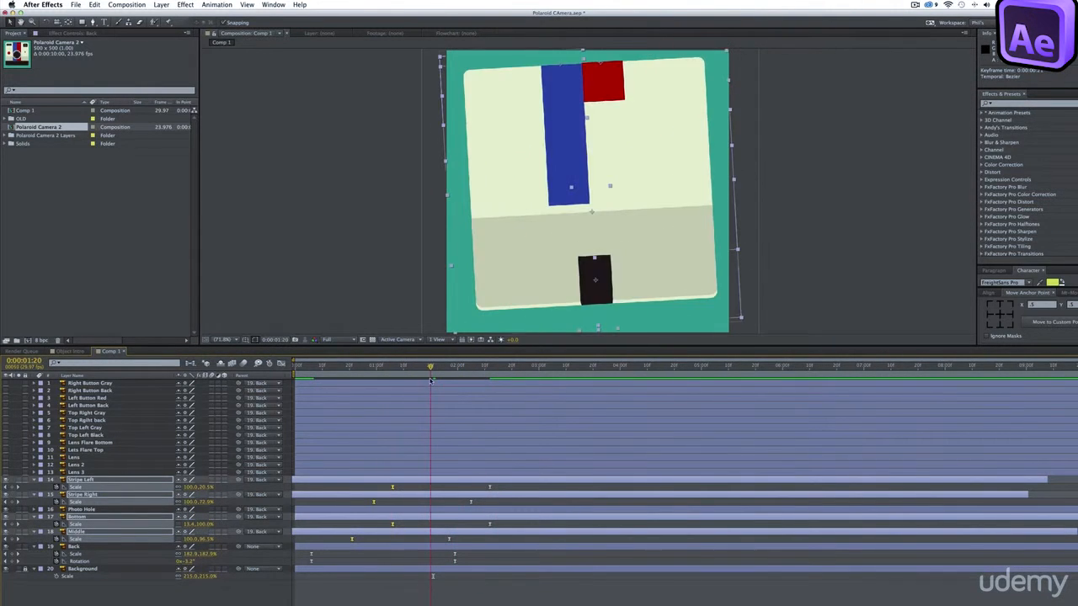
Reveal Photo Hole's Scale keyframes and move the first one earlier to match the other camera parts
{"action": "left_click", "coordinate": [399, 511]}
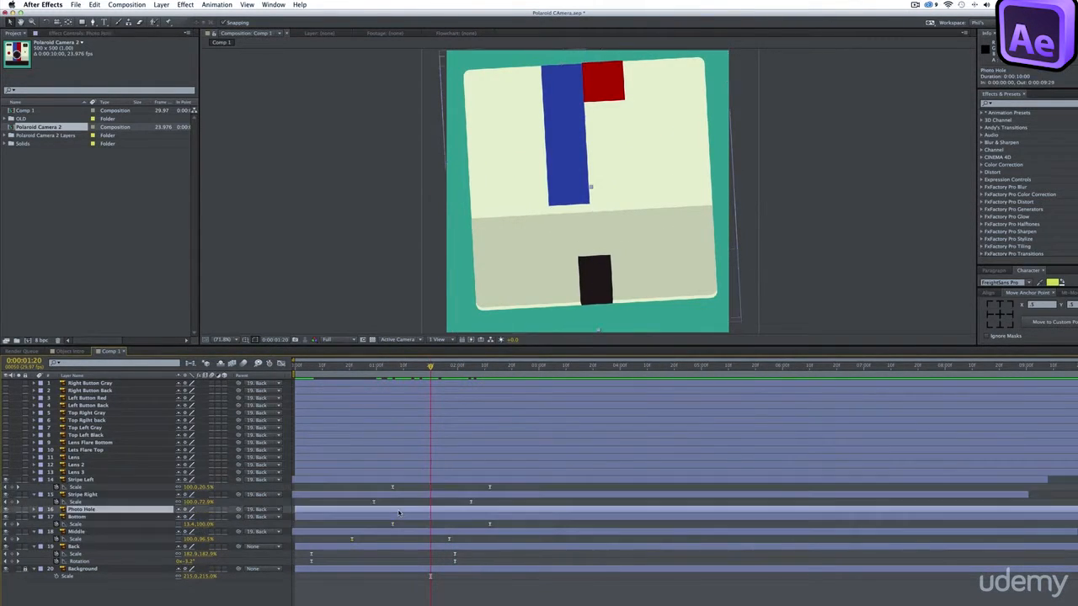
{"action": "key", "text": "u"}
{"action": "left_click", "coordinate": [437, 517]}
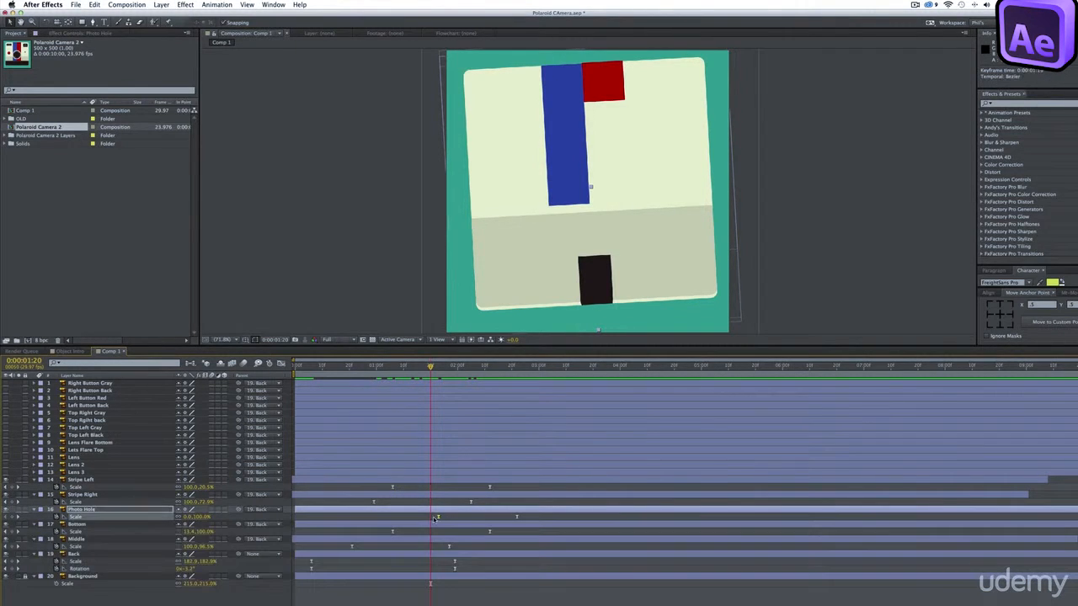
{"action": "key", "text": "super+a"}
{"action": "key", "text": "s"}
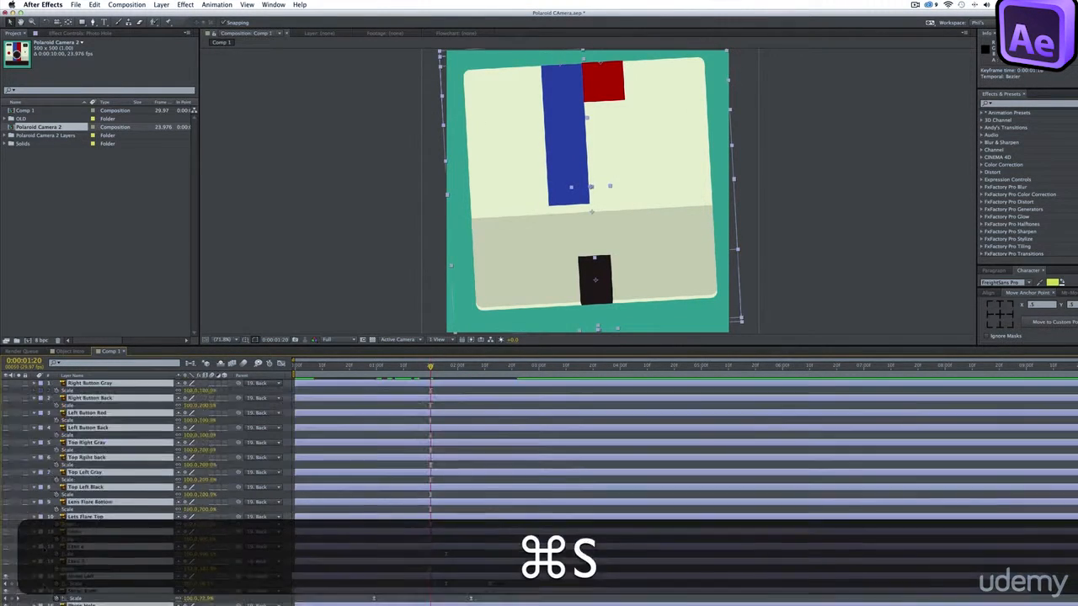
Scrub the finished camera build-up in the Object Intro composition to study the lens timing, and return to Comp 1
{"action": "left_click", "coordinate": [67, 351]}
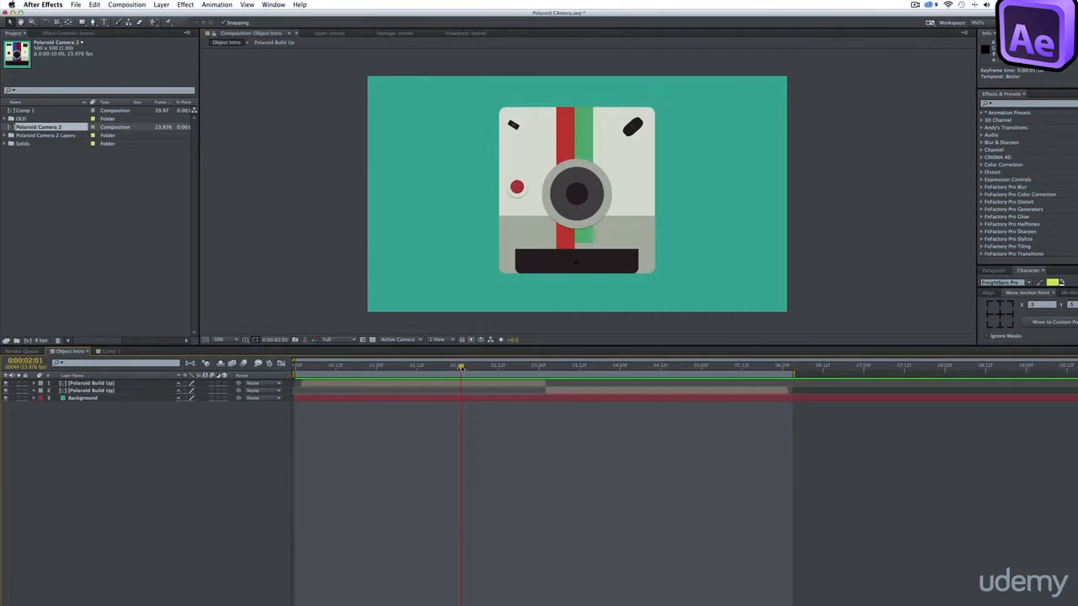
{"action": "left_click_drag", "start_coordinate": [461, 367], "coordinate": [488, 379]}
{"action": "left_click", "coordinate": [111, 352]}
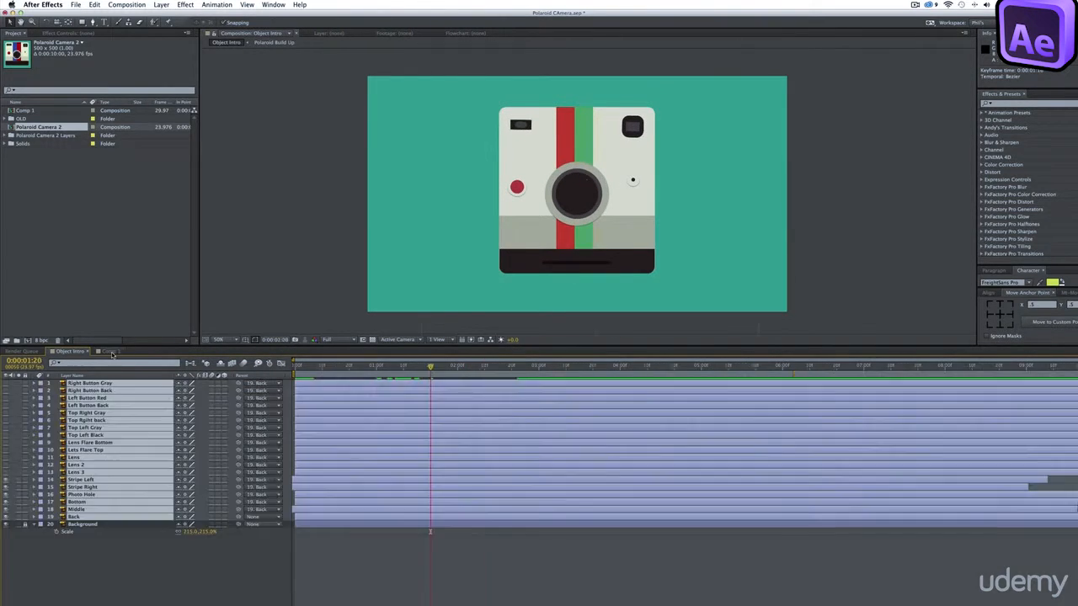
{"action": "left_click", "coordinate": [327, 588]}
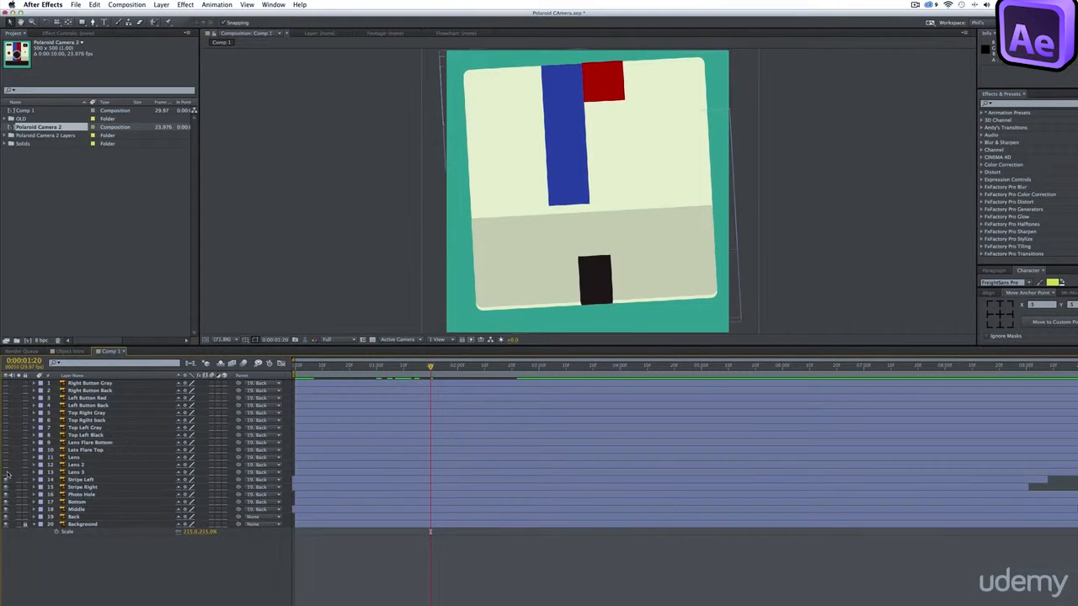
Make Lens 3 visible and animate its Scale from 0% at 0:00:01:20 to 100% at about 0:00:03:01 with Easy Ease
{"action": "left_click", "coordinate": [7, 473]}
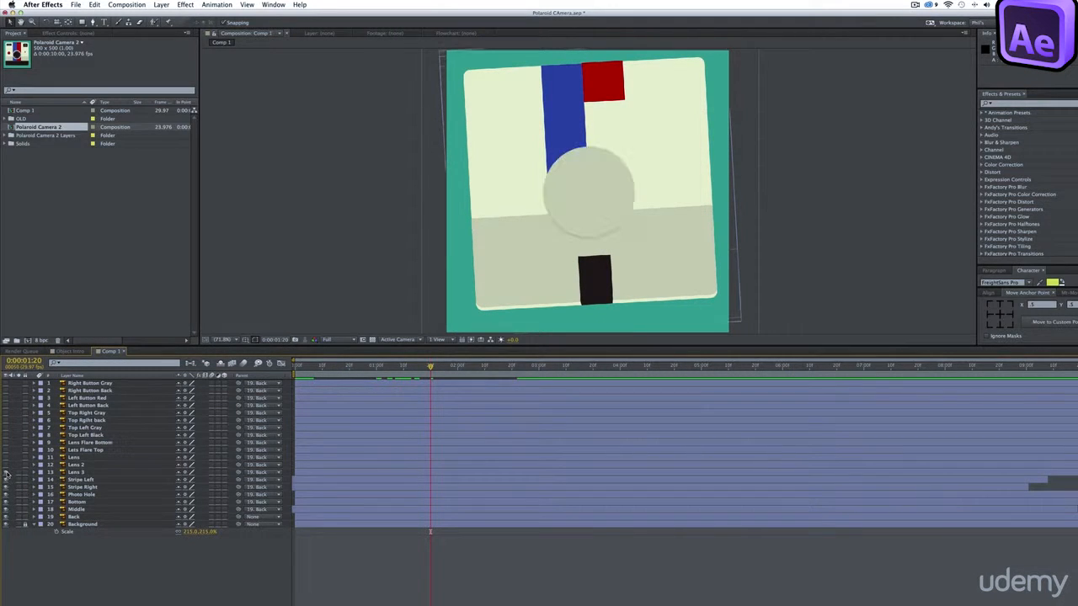
{"action": "left_click", "coordinate": [76, 474]}
{"action": "key", "text": "s"}
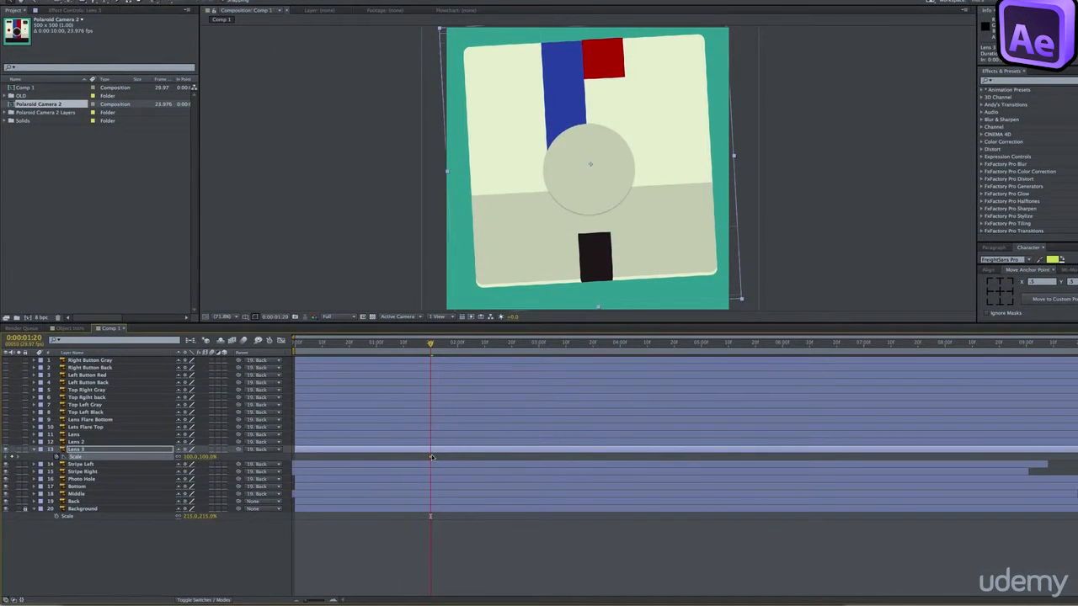
{"action": "left_click_drag", "start_coordinate": [502, 461], "coordinate": [541, 459]}
{"action": "type", "text": "0"}
{"action": "key", "text": "Return"}
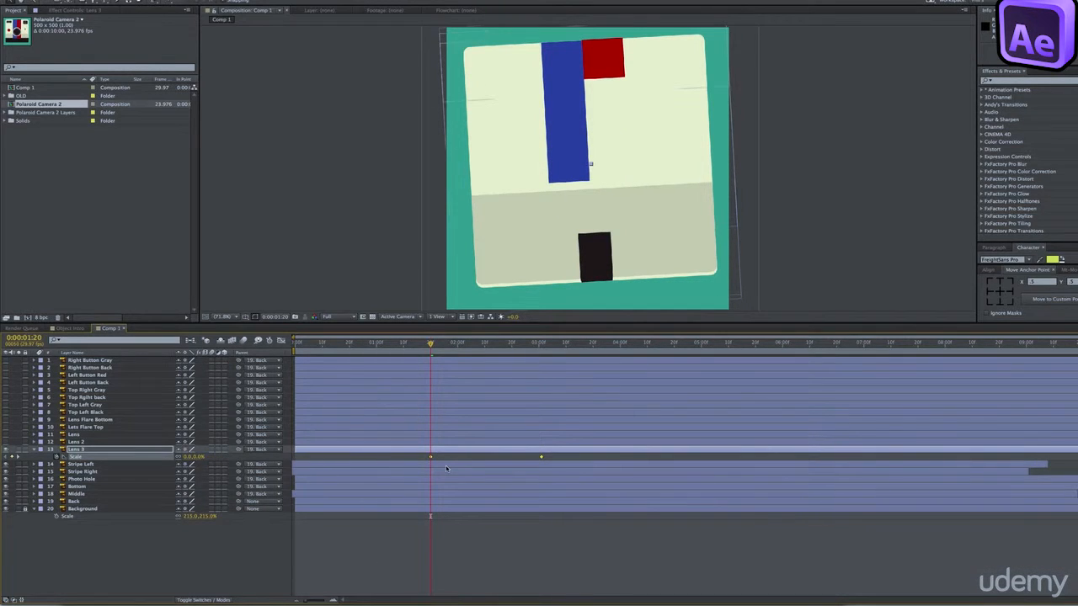
{"action": "key", "text": "F9"}
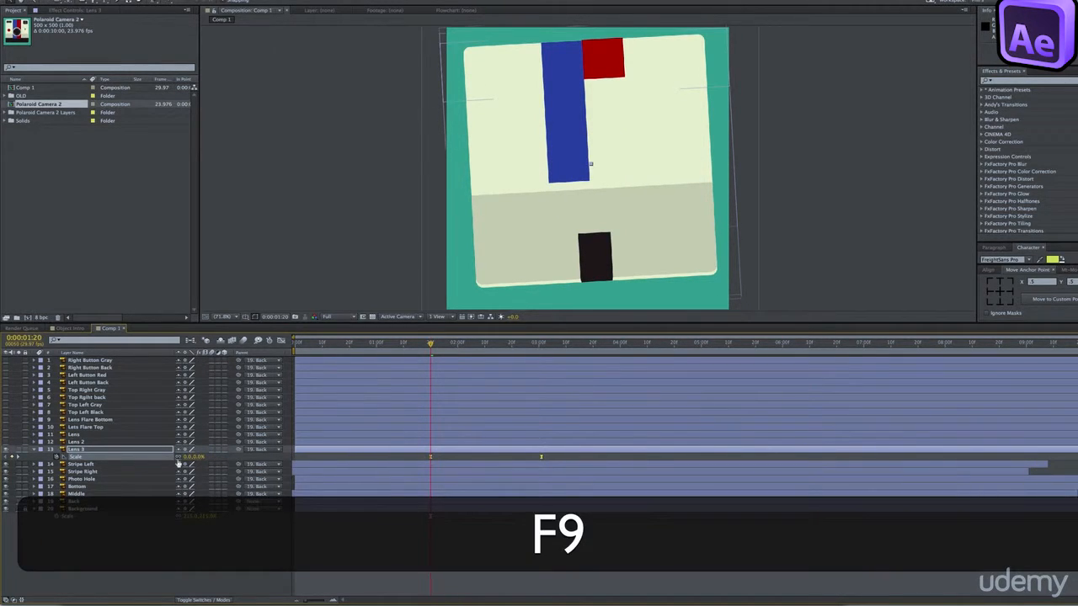
Show Lens 3's Scale animation in the Graph Editor as a value graph
{"action": "left_click", "coordinate": [281, 341]}
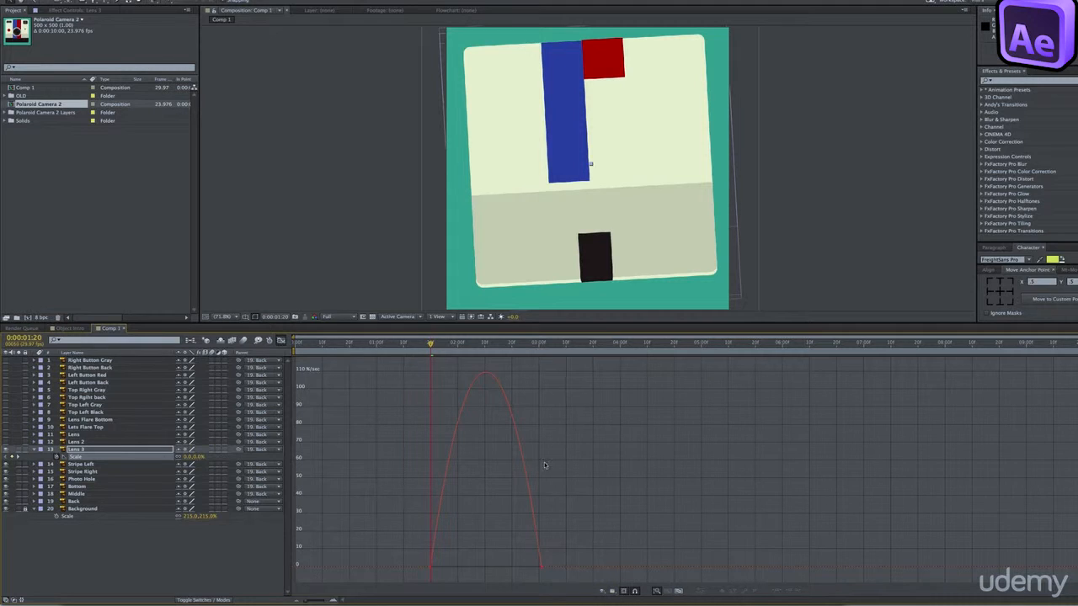
{"action": "left_click", "coordinate": [615, 590]}
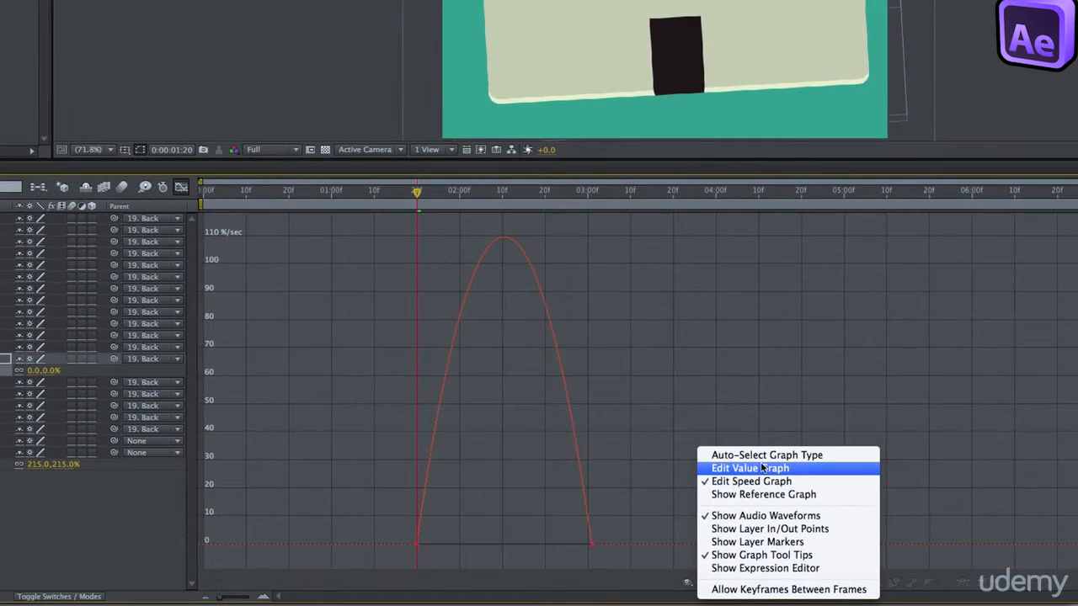
{"action": "left_click", "coordinate": [678, 562]}
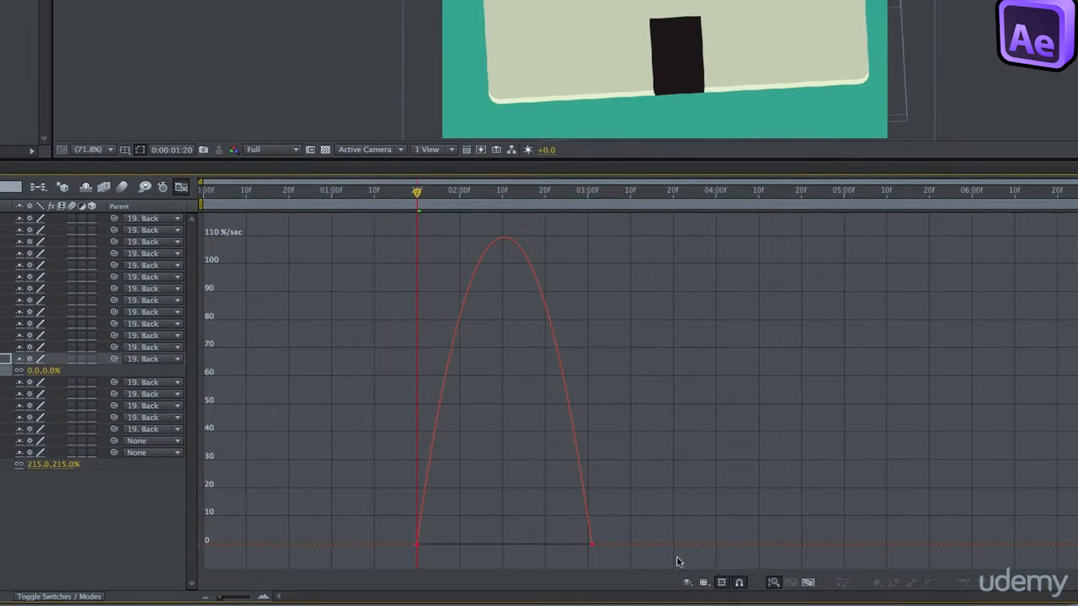
{"action": "left_click", "coordinate": [705, 584]}
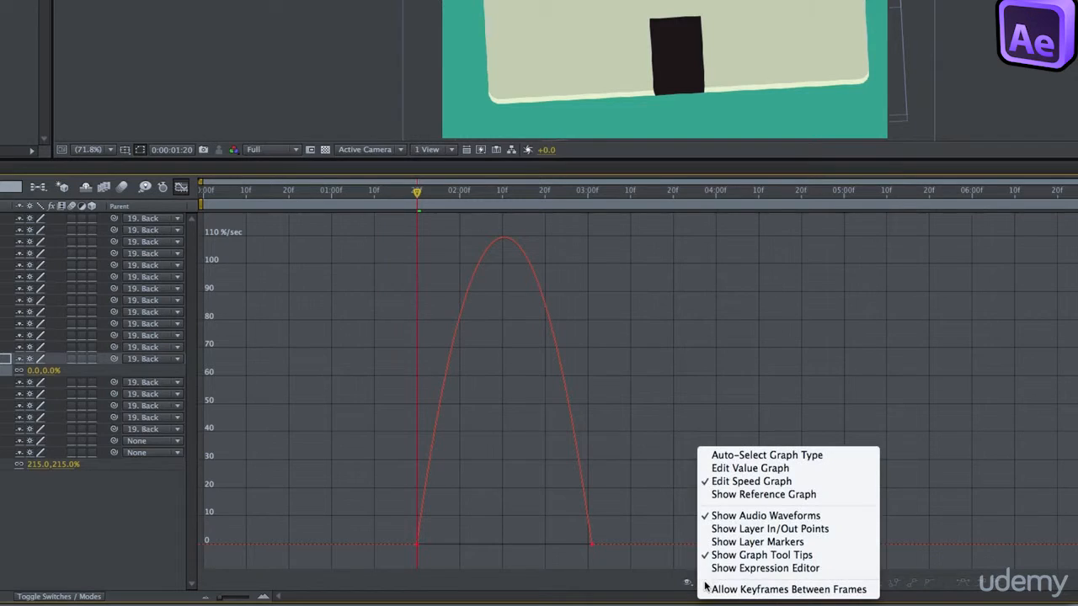
{"action": "left_click", "coordinate": [746, 469]}
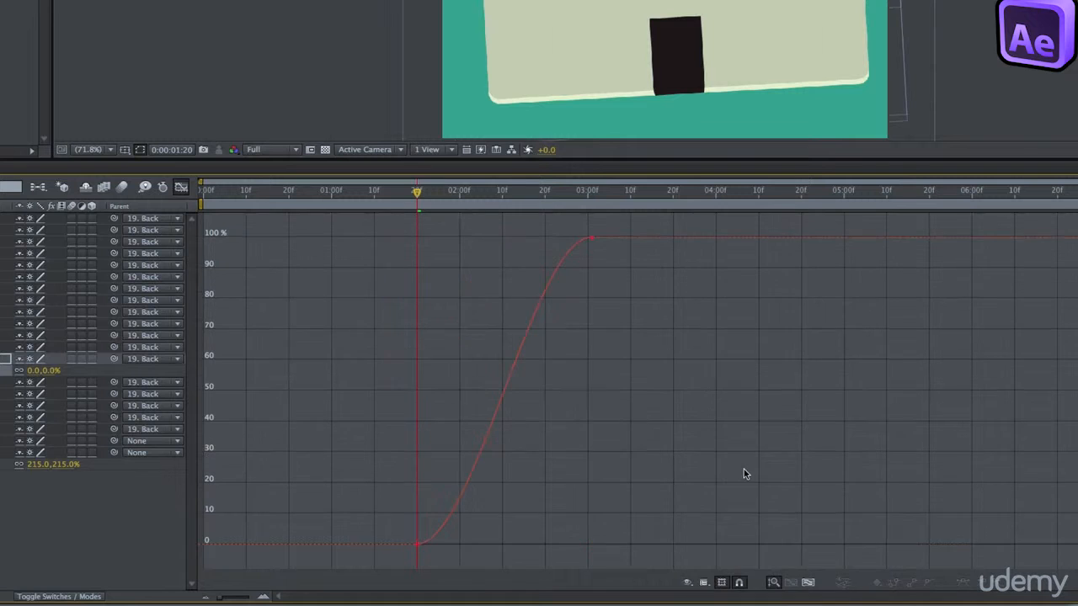
Raise the final Scale keyframe's handle to about 145% so Lens 3 overshoots its full size, and preview the motion
{"action": "left_click", "coordinate": [417, 544]}
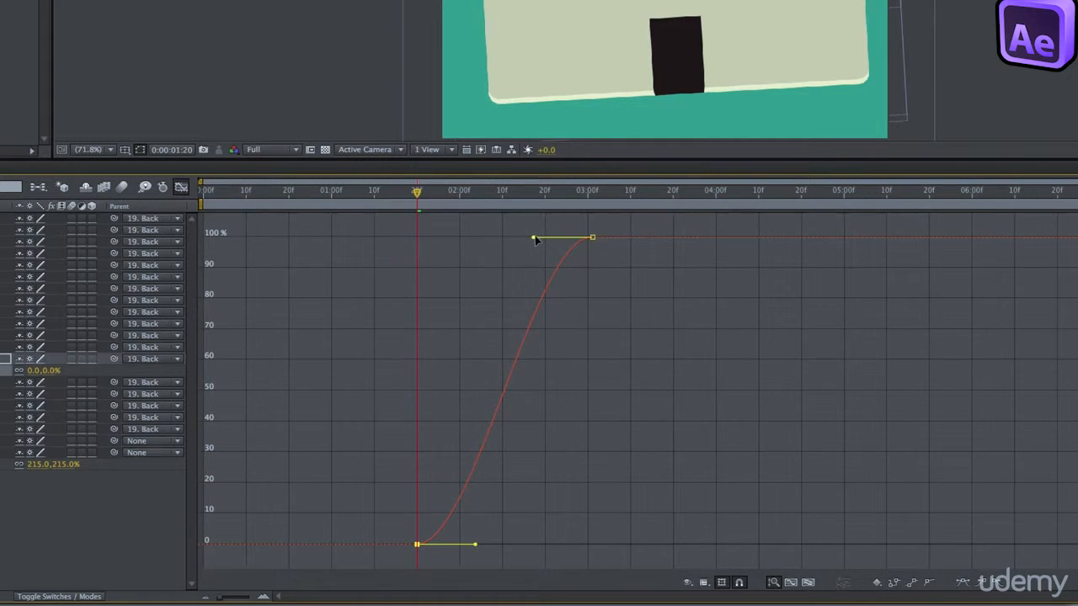
{"action": "left_click_drag", "start_coordinate": [536, 236], "coordinate": [479, 240]}
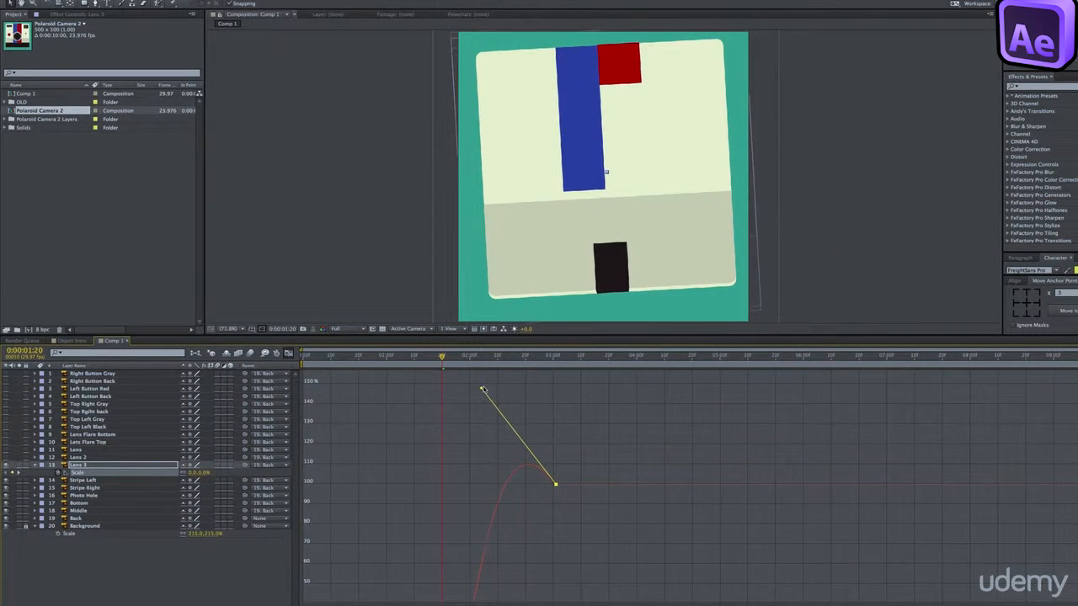
{"action": "left_click_drag", "start_coordinate": [483, 389], "coordinate": [483, 388]}
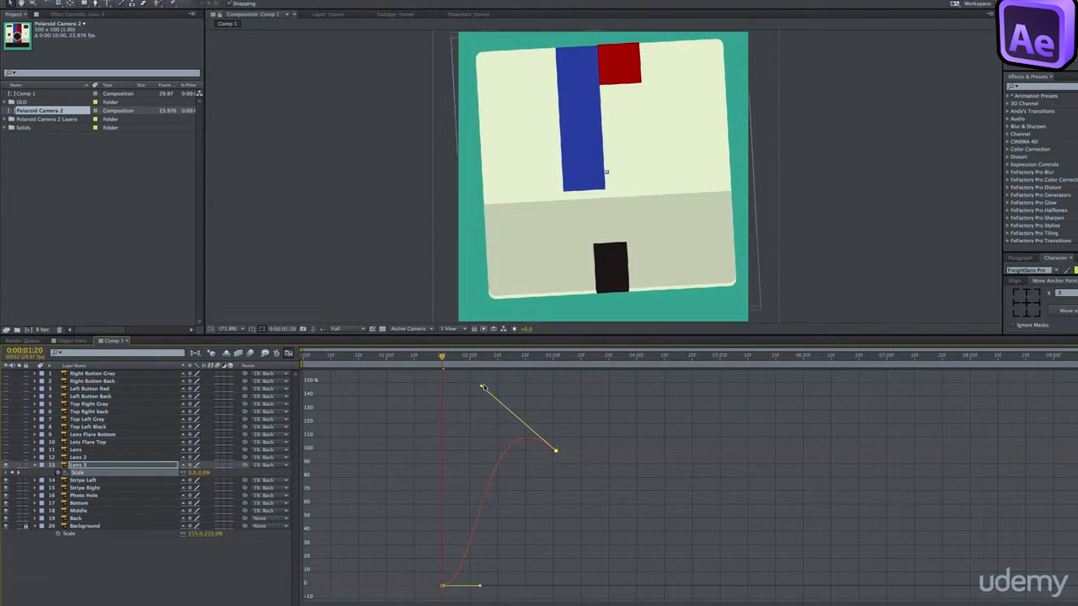
{"action": "key", "text": "KP_0"}
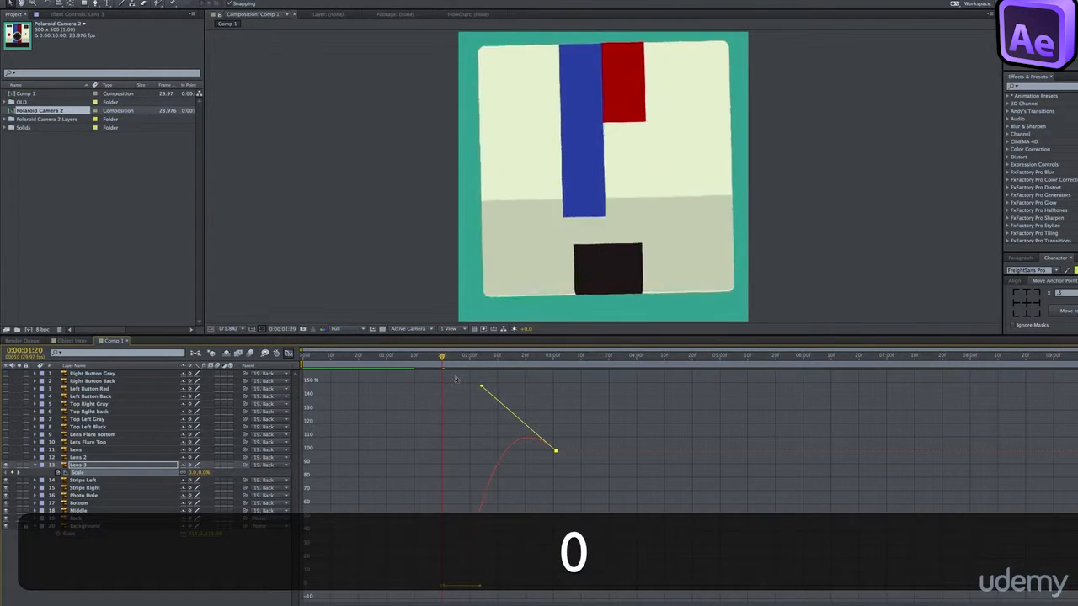
{"action": "key", "text": "space"}
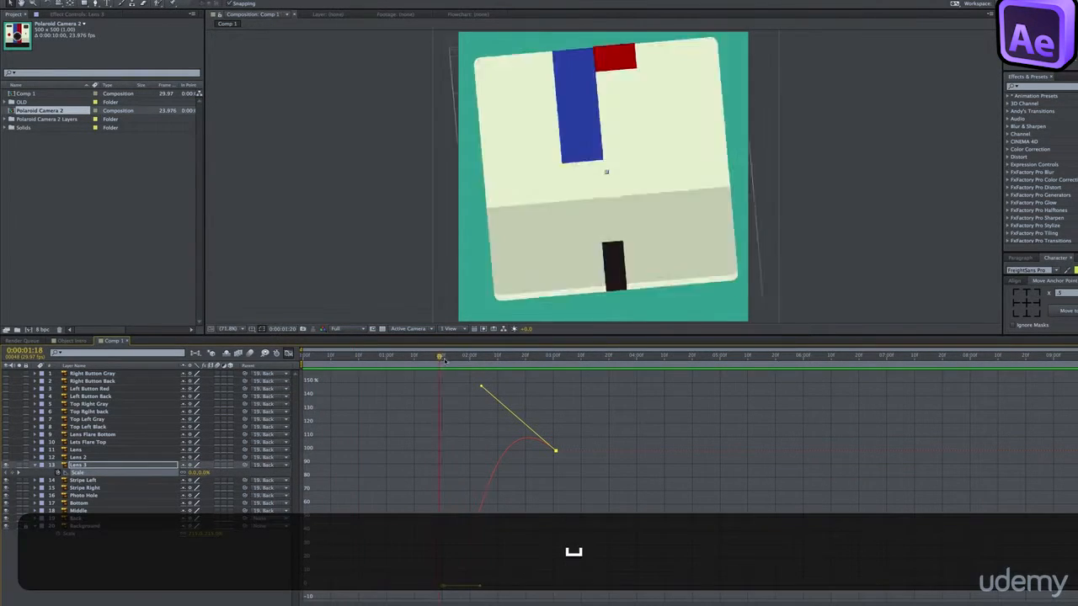
{"action": "left_click_drag", "start_coordinate": [442, 359], "coordinate": [557, 364]}
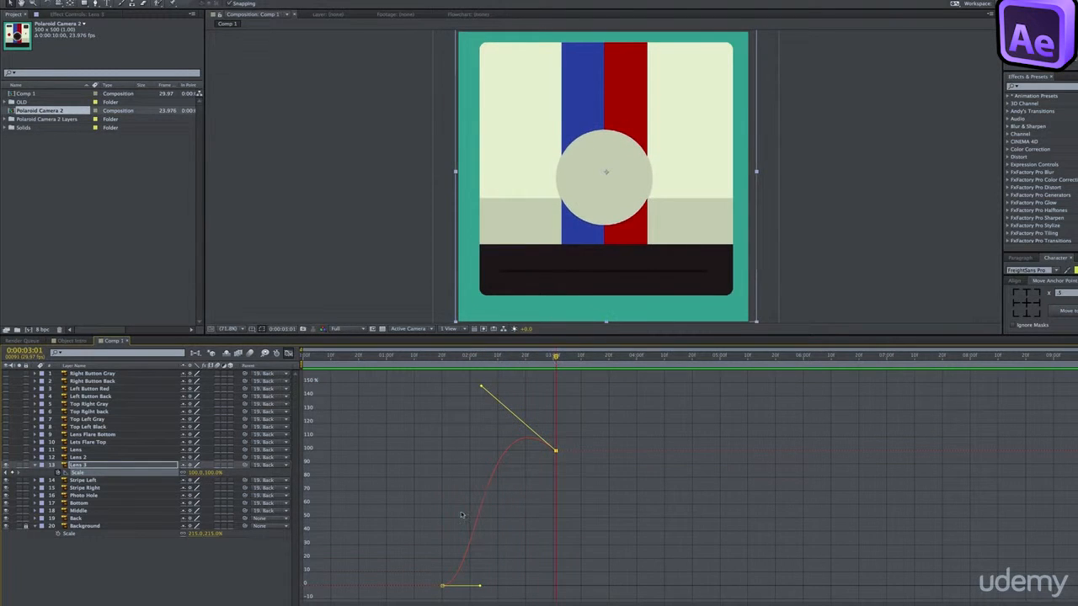
Switch Lens 3's Scale to the speed graph, lengthen the easing handles of both keyframes, and preview the steeper speed curve
{"action": "left_click", "coordinate": [633, 599]}
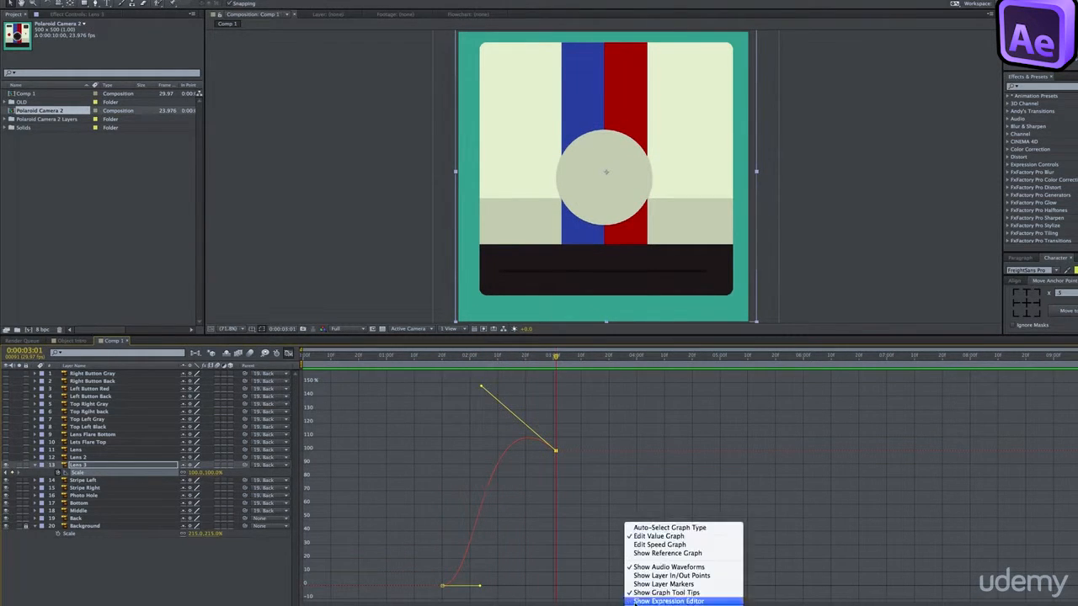
{"action": "left_click", "coordinate": [665, 544]}
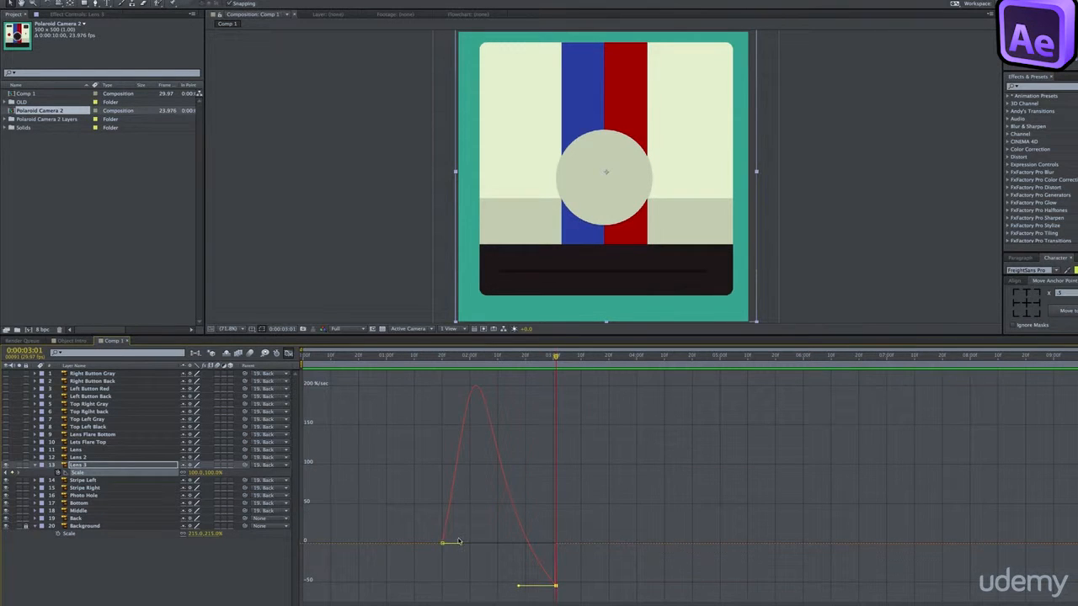
{"action": "left_click_drag", "start_coordinate": [461, 545], "coordinate": [491, 549]}
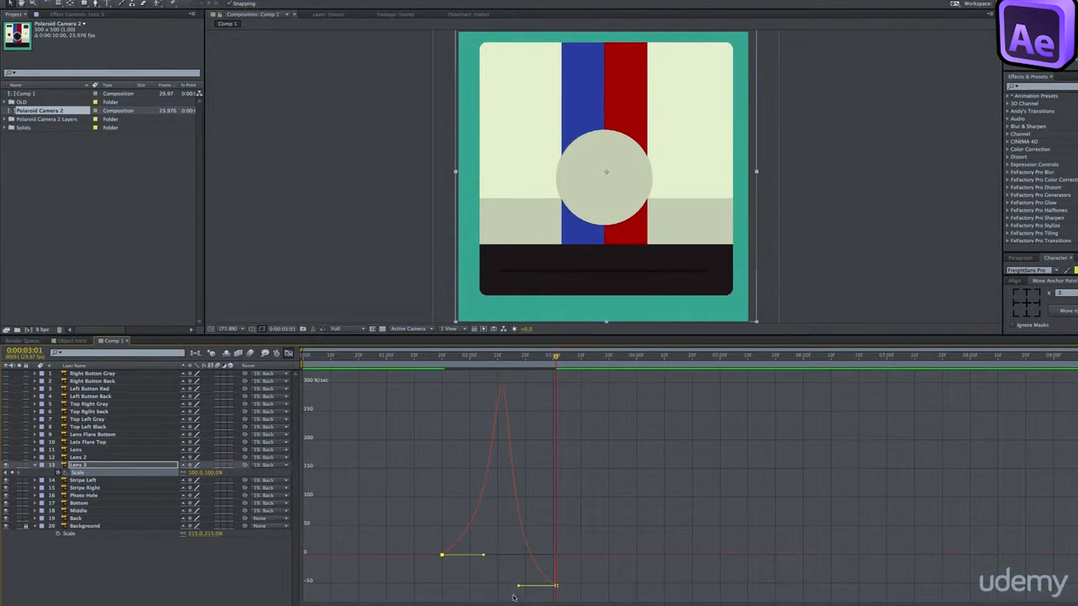
{"action": "left_click_drag", "start_coordinate": [520, 587], "coordinate": [508, 587]}
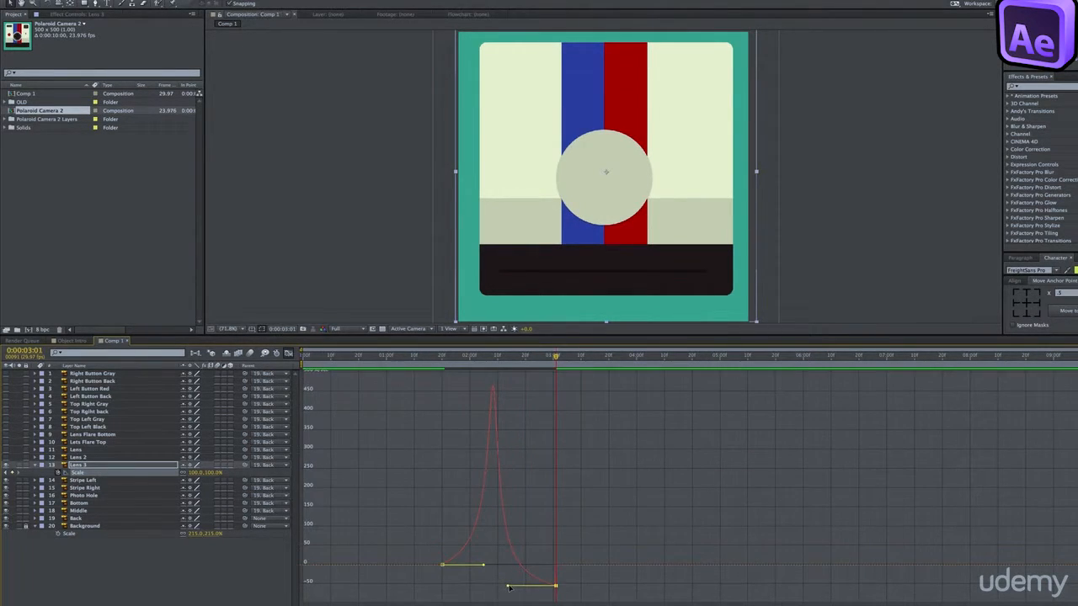
{"action": "key", "text": "KP_0"}
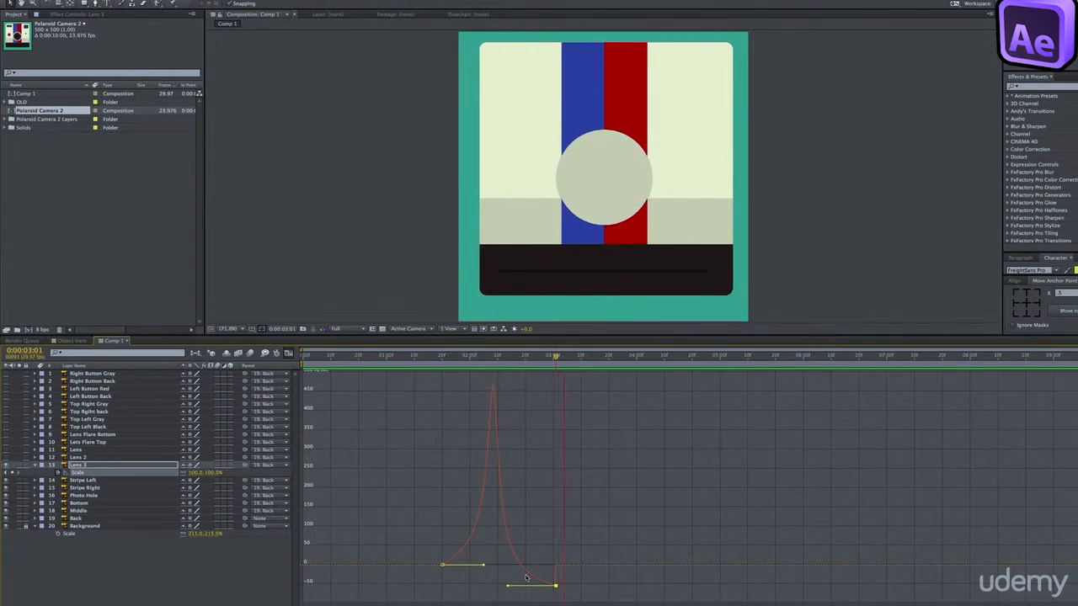
{"action": "key", "text": "space"}
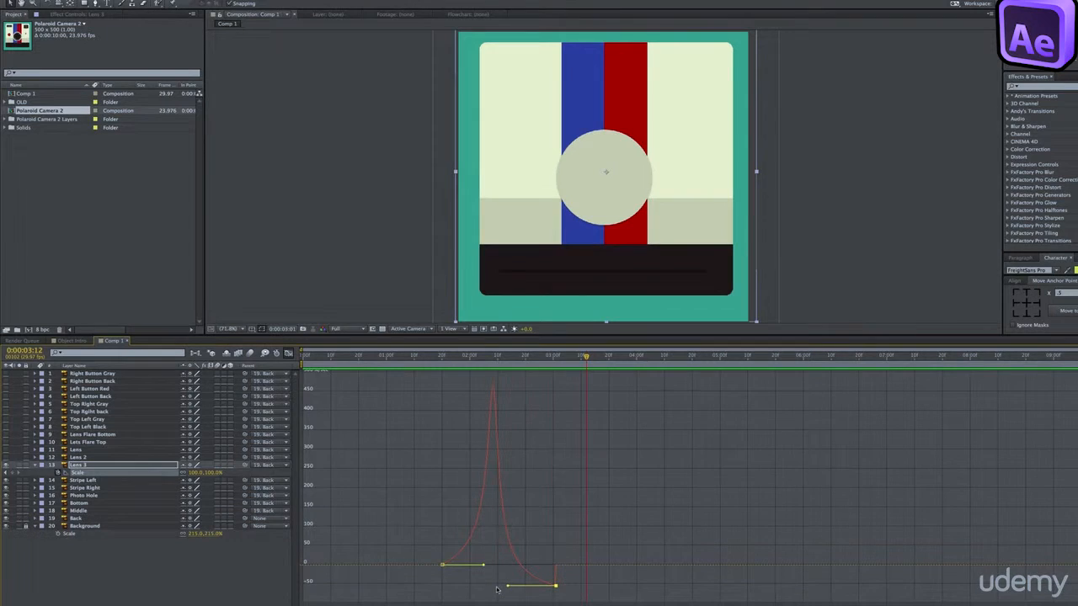
Shorten the final Scale keyframe's speed handle, extend the first keyframe's handle further, and preview Lens 3's overshoot
{"action": "left_click_drag", "start_coordinate": [508, 587], "coordinate": [525, 587]}
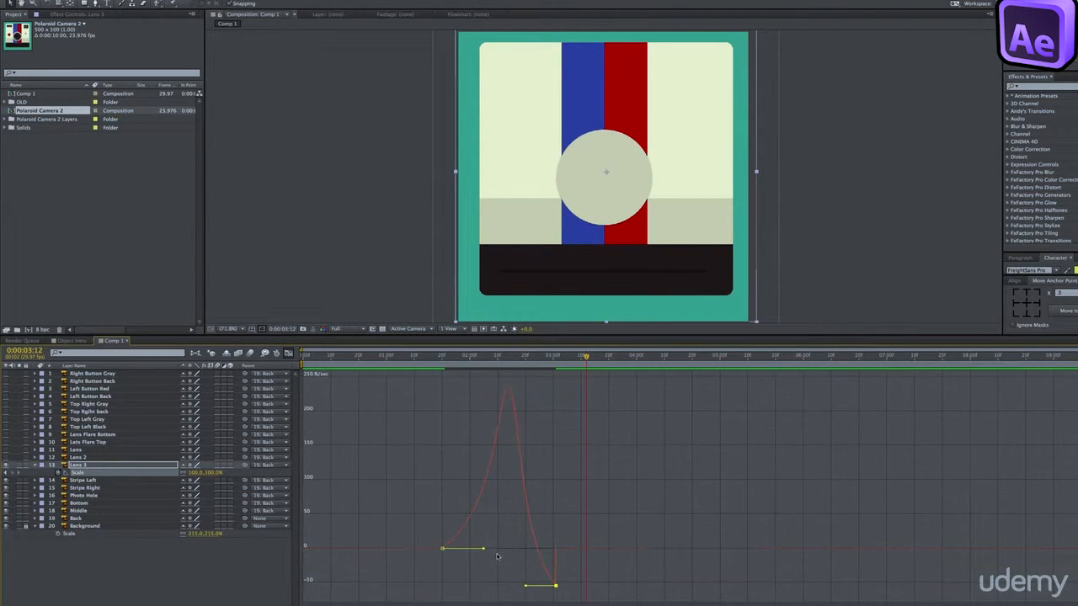
{"action": "left_click_drag", "start_coordinate": [484, 550], "coordinate": [508, 551]}
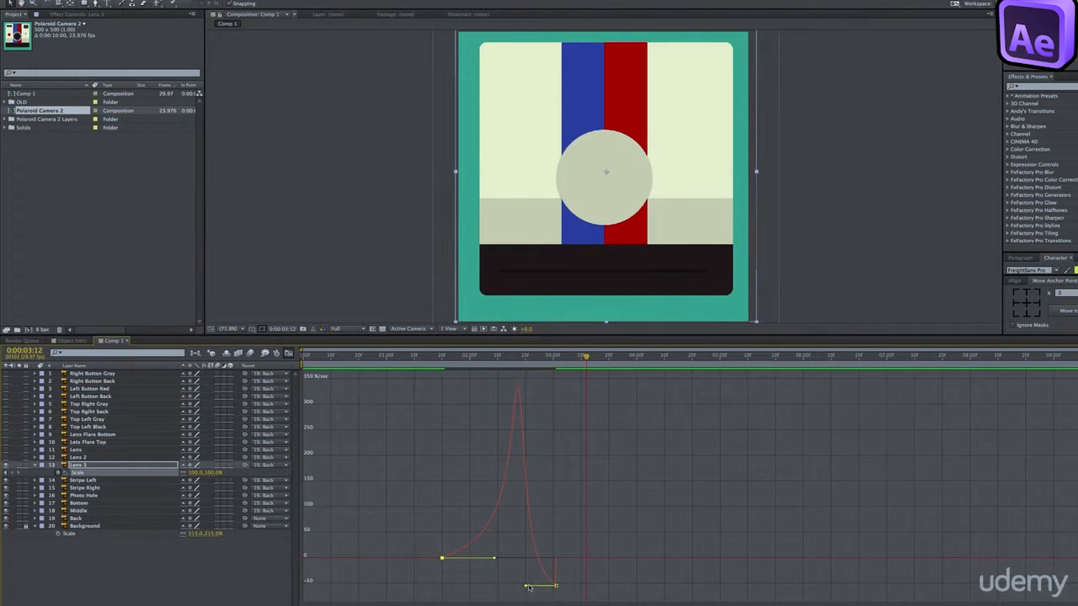
{"action": "left_click_drag", "start_coordinate": [527, 587], "coordinate": [530, 587]}
{"action": "key", "text": "KP_0"}
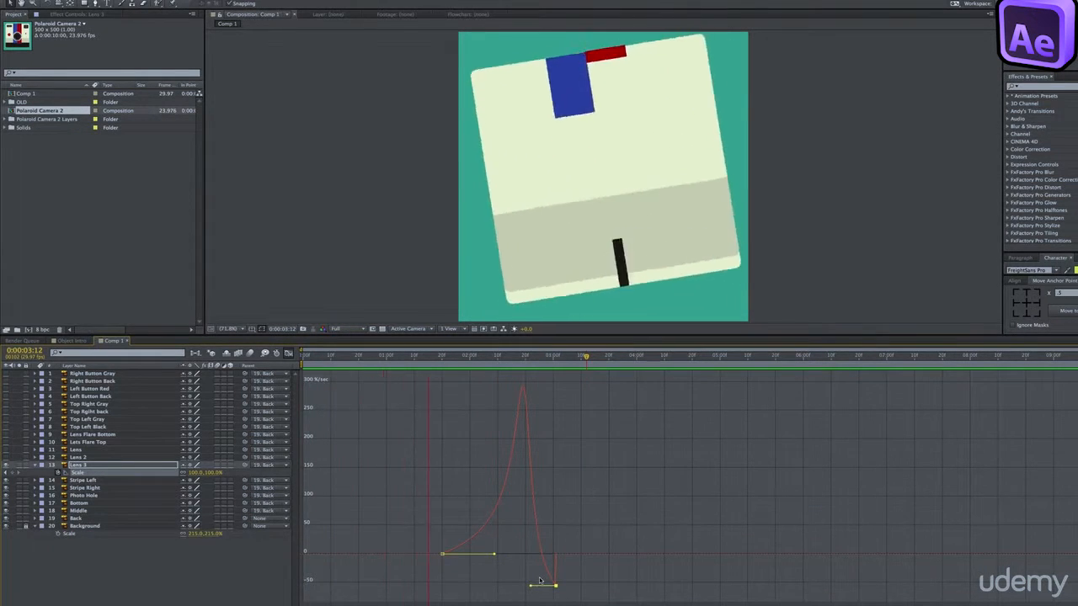
{"action": "key", "text": "space"}
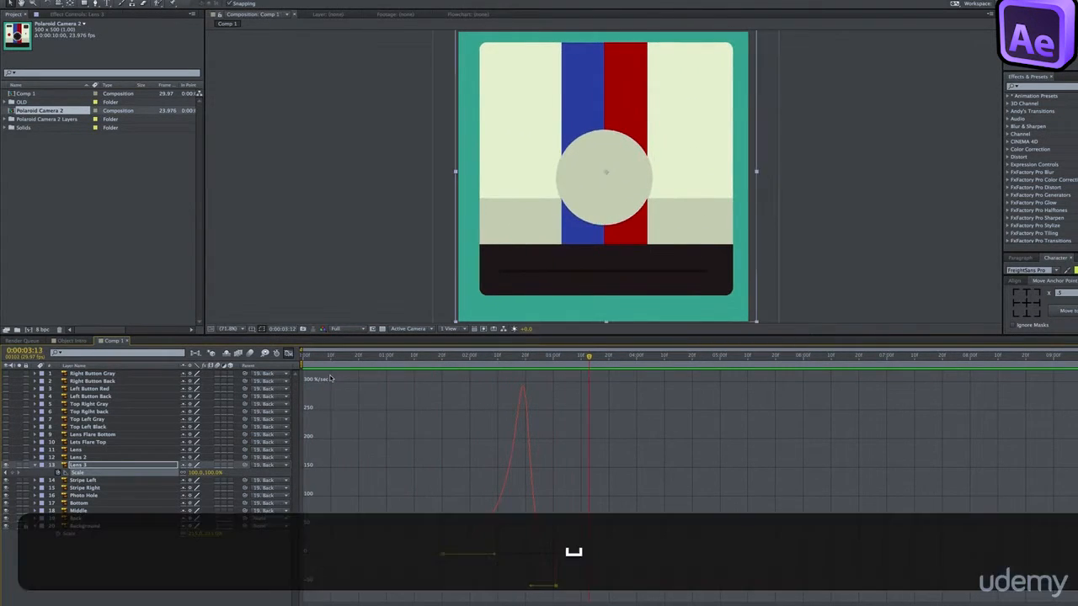
Back in the layer view, shorten Lens 3's Scale animation by about 15 frames, shift both keyframes about 7 frames earlier, and preview
{"action": "left_click", "coordinate": [288, 353]}
{"action": "left_click", "coordinate": [551, 473]}
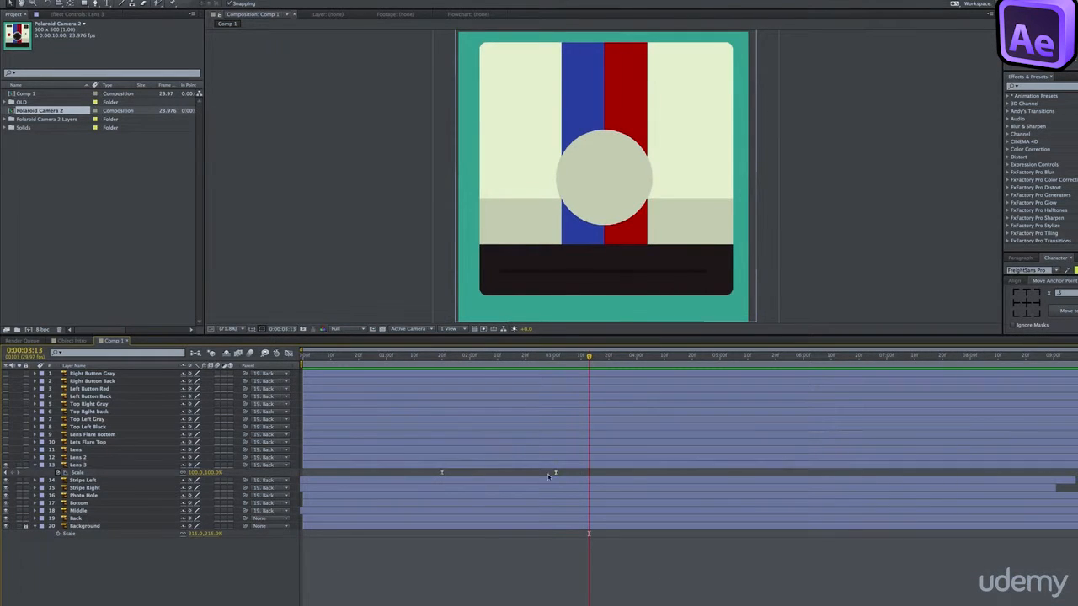
{"action": "left_click", "coordinate": [556, 473]}
{"action": "left_click_drag", "start_coordinate": [529, 471], "coordinate": [442, 477]}
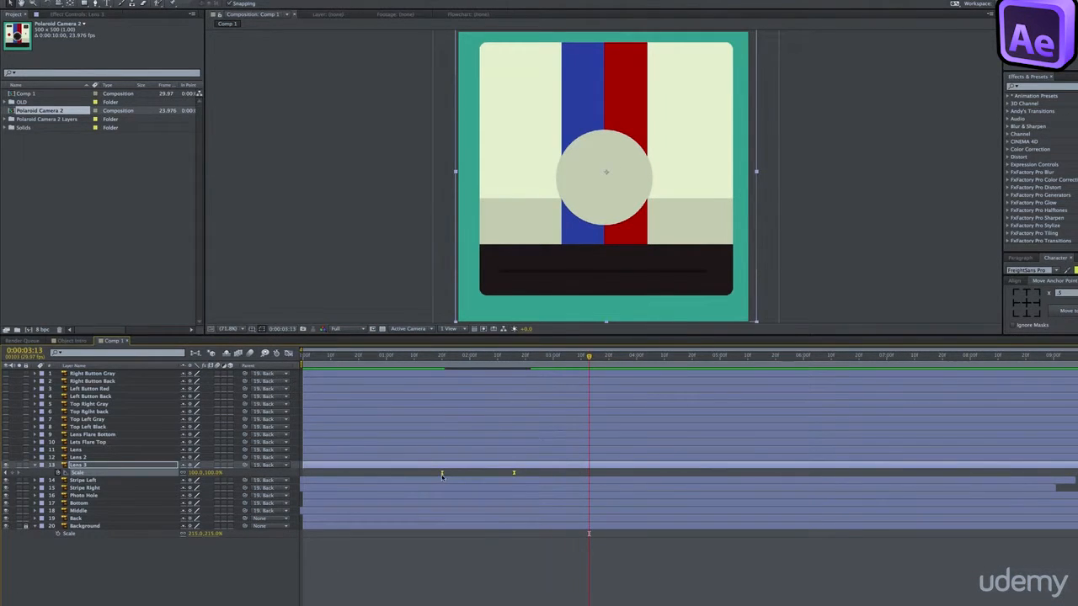
{"action": "key", "text": "0"}
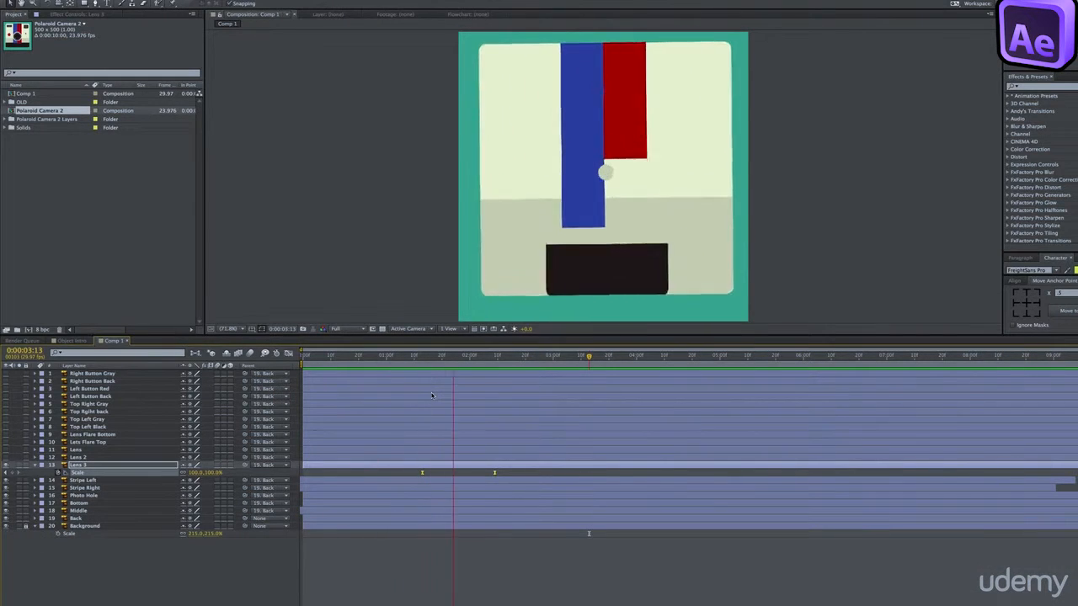
{"action": "key", "text": "space"}
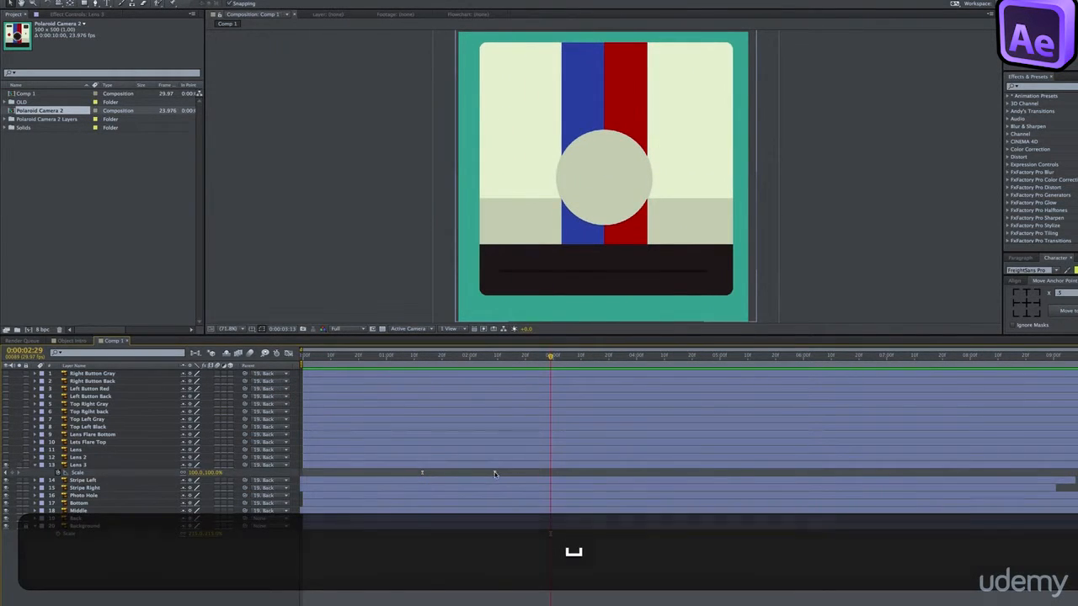
Move Lens 3's final Scale keyframe to 0:00:02:11, raise its value-graph handle to about 150%, and preview the stronger overshoot
{"action": "left_click", "coordinate": [497, 470]}
{"action": "left_click", "coordinate": [500, 356]}
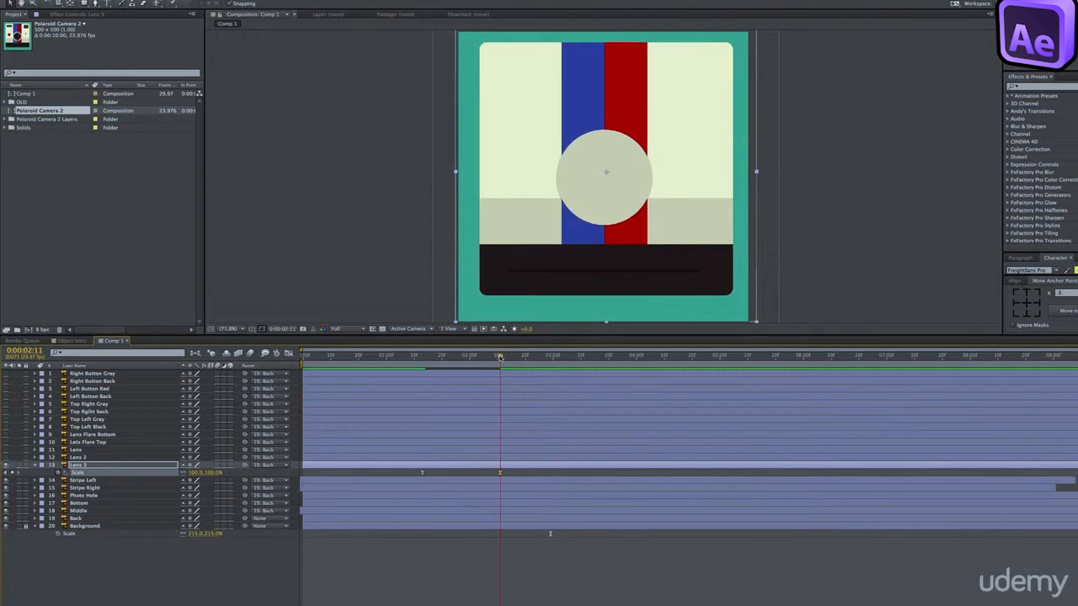
{"action": "left_click", "coordinate": [289, 353]}
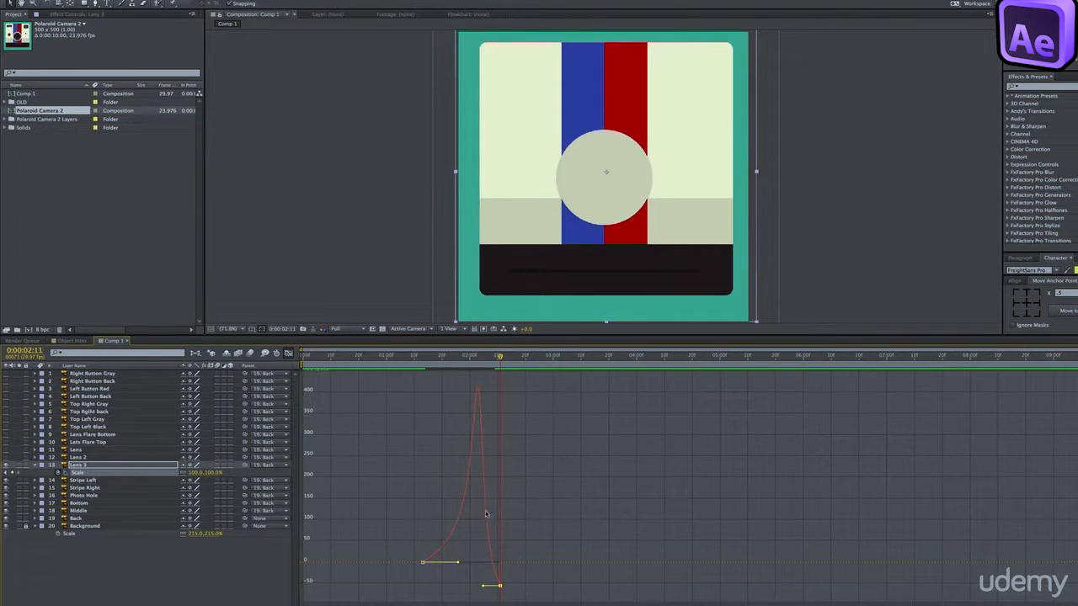
{"action": "right_click", "coordinate": [623, 521]}
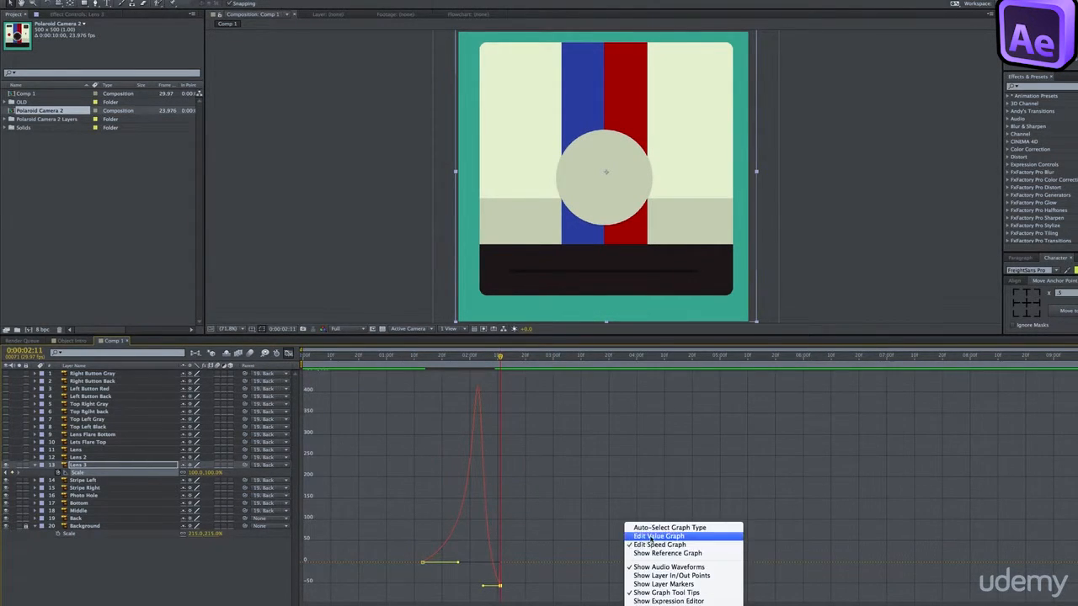
{"action": "left_click", "coordinate": [649, 535]}
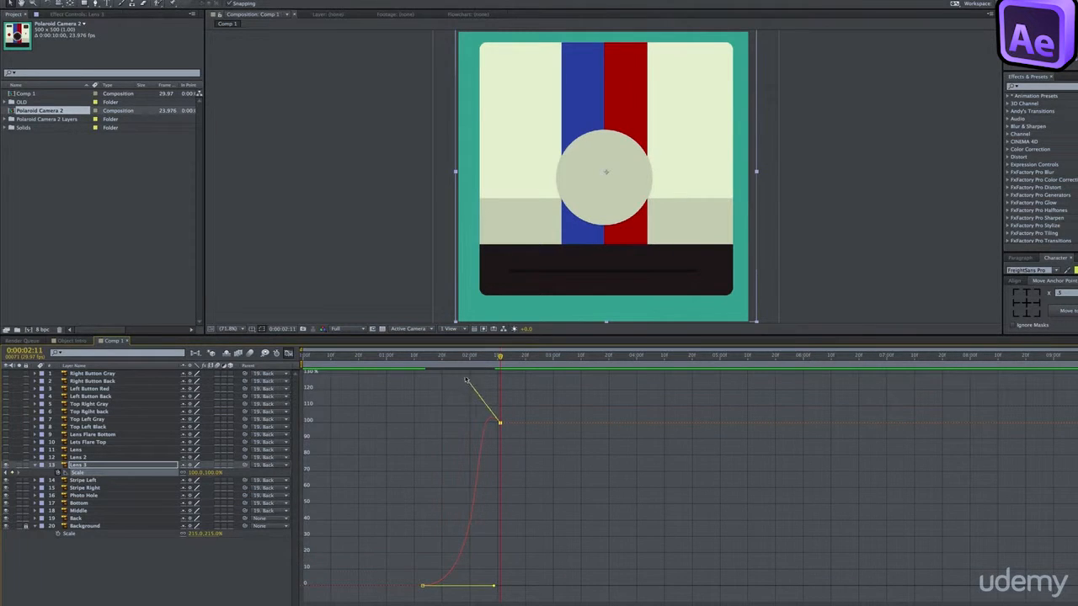
{"action": "left_click_drag", "start_coordinate": [467, 371], "coordinate": [474, 375]}
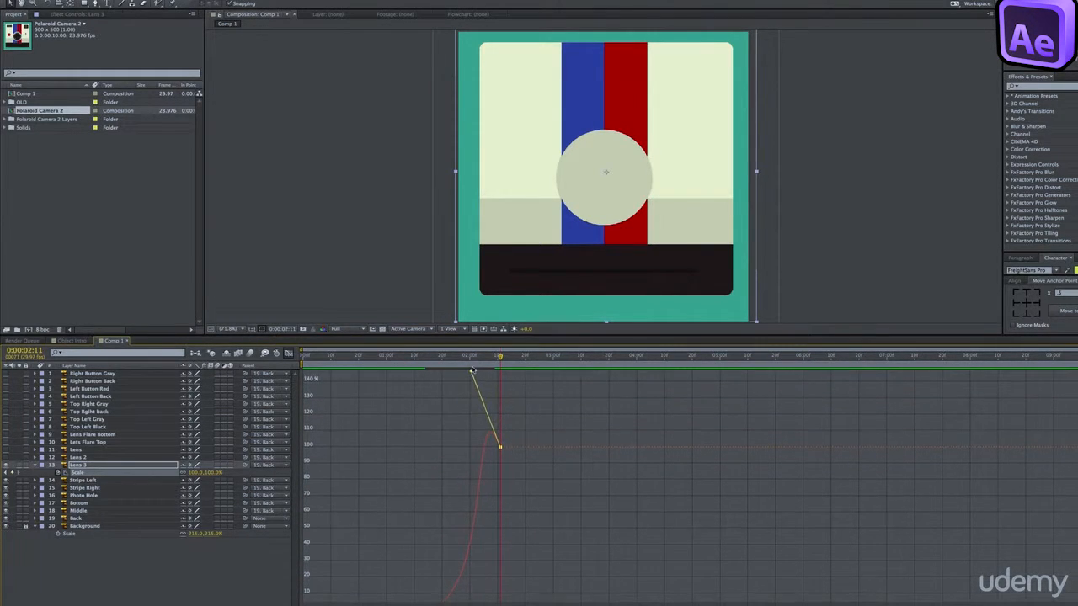
{"action": "key", "text": "0"}
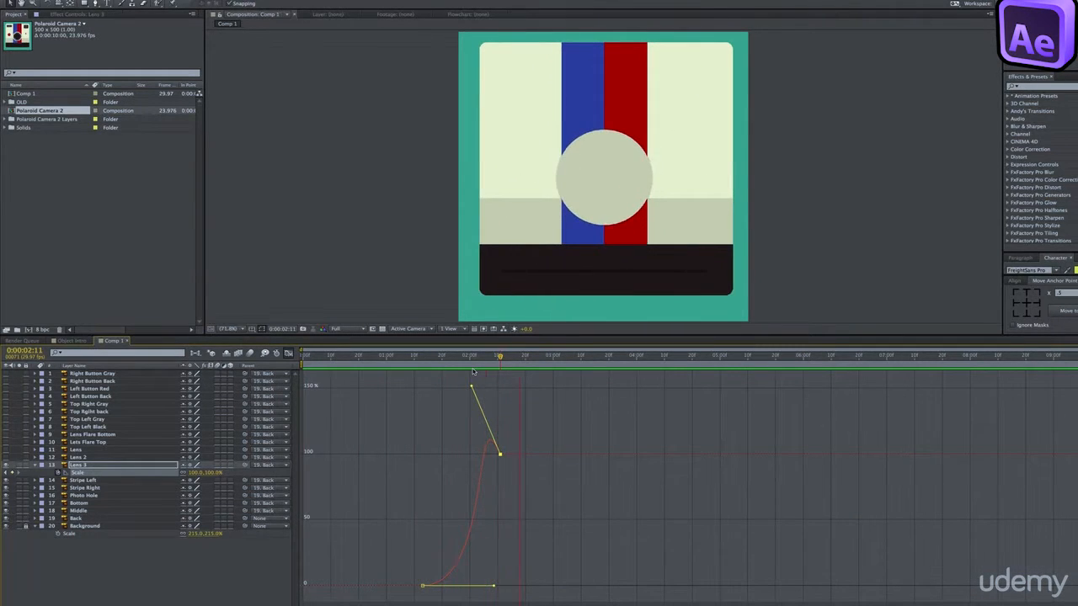
{"action": "key", "text": "space"}
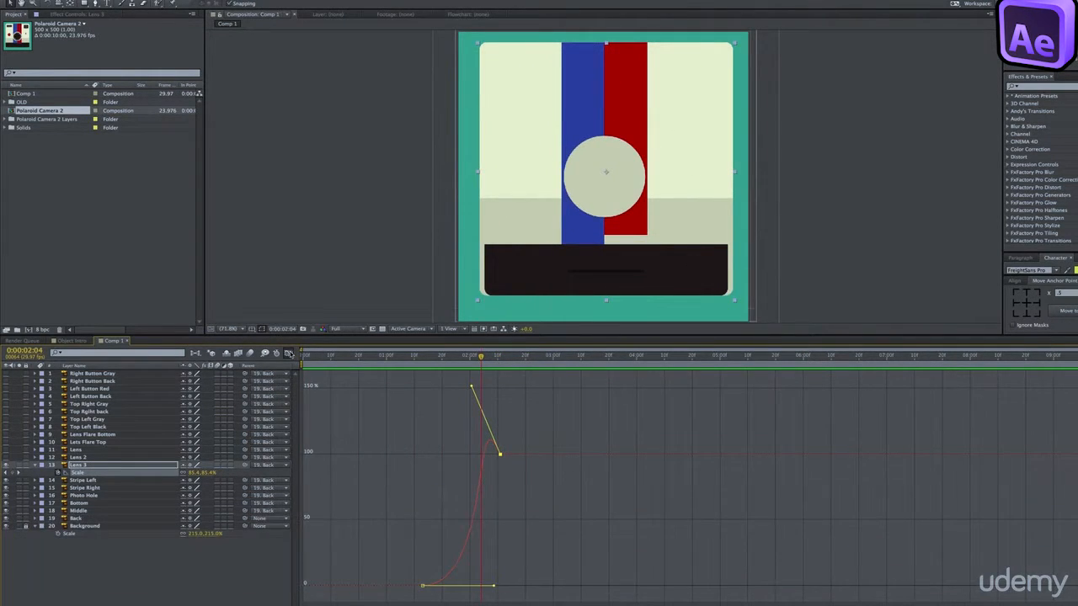
Back in the layer view at 0:00:02:11, move Lens 3's anchor point to the centre of its circle, and deselect the layer
{"action": "left_click", "coordinate": [288, 353]}
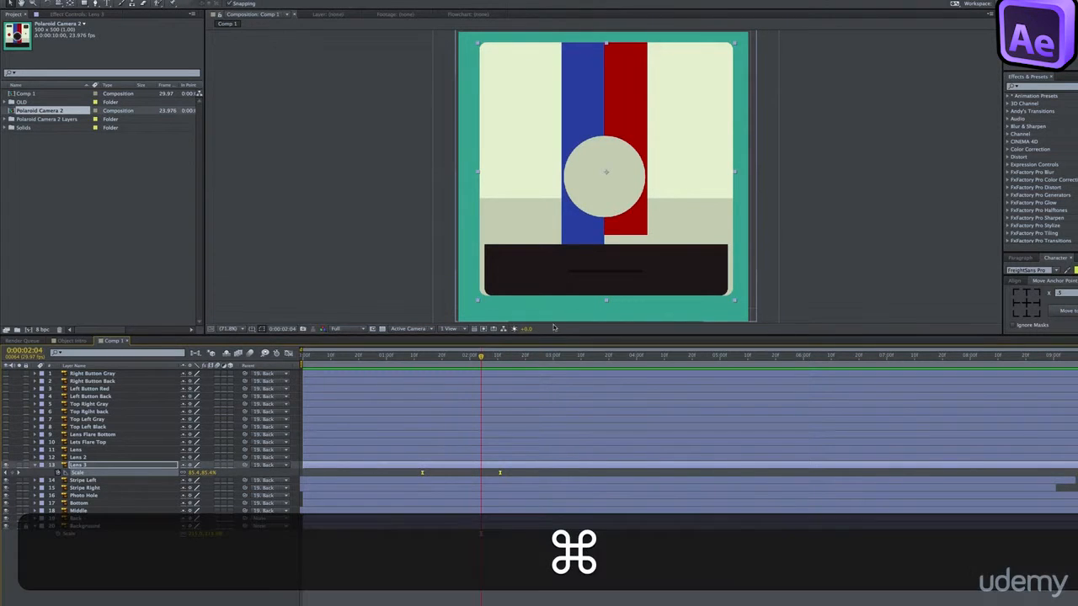
{"action": "key", "text": "super+c"}
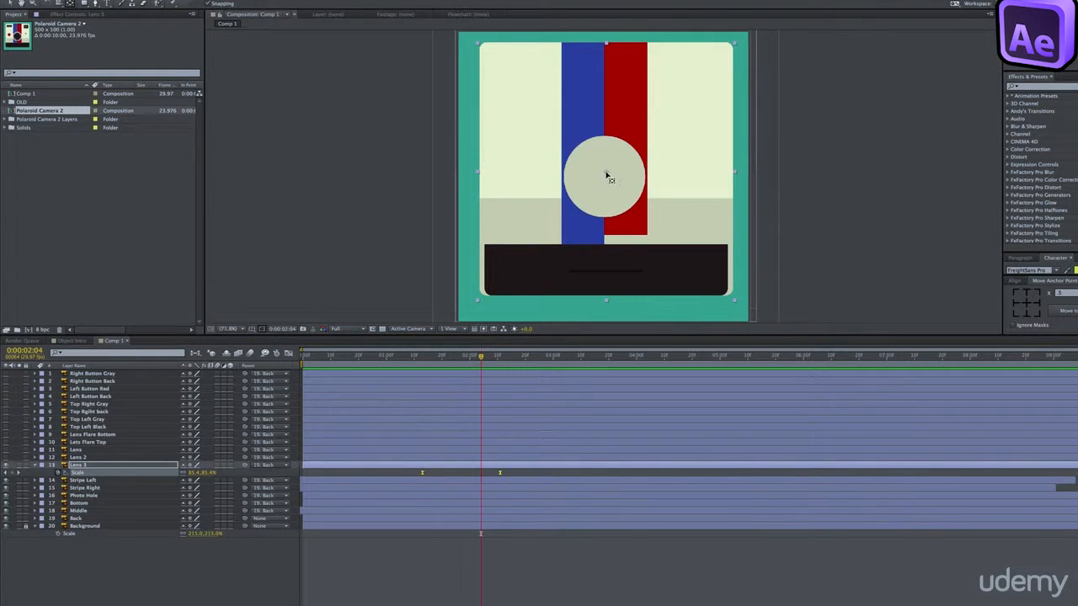
{"action": "key", "text": "z"}
{"action": "left_click", "coordinate": [606, 177]}
{"action": "left_click", "coordinate": [611, 206]}
{"action": "key", "text": "space"}
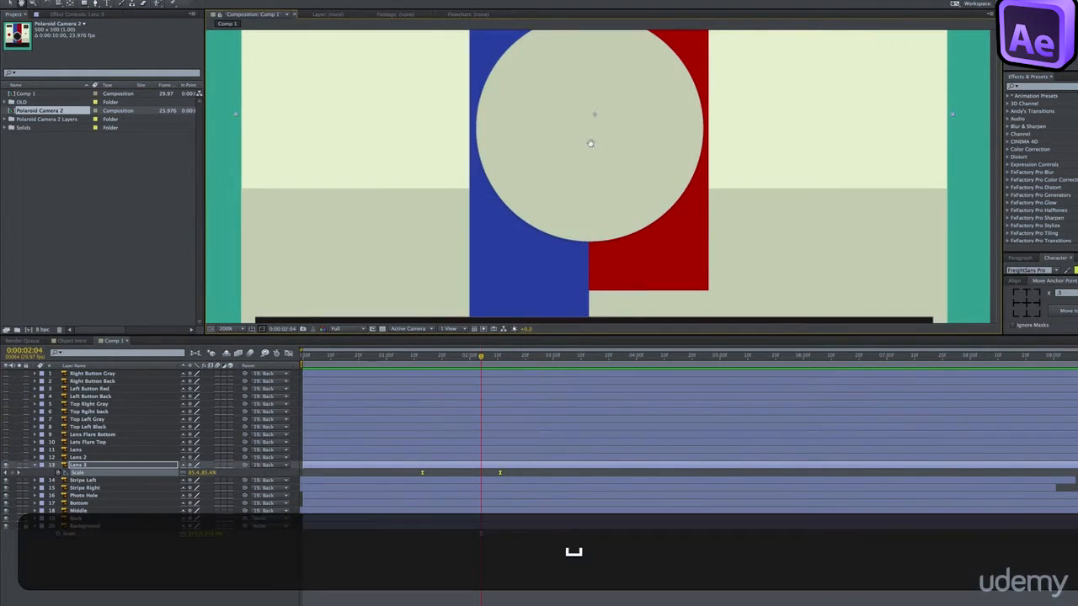
{"action": "left_click_drag", "start_coordinate": [594, 138], "coordinate": [590, 193]}
{"action": "left_click", "coordinate": [589, 187]}
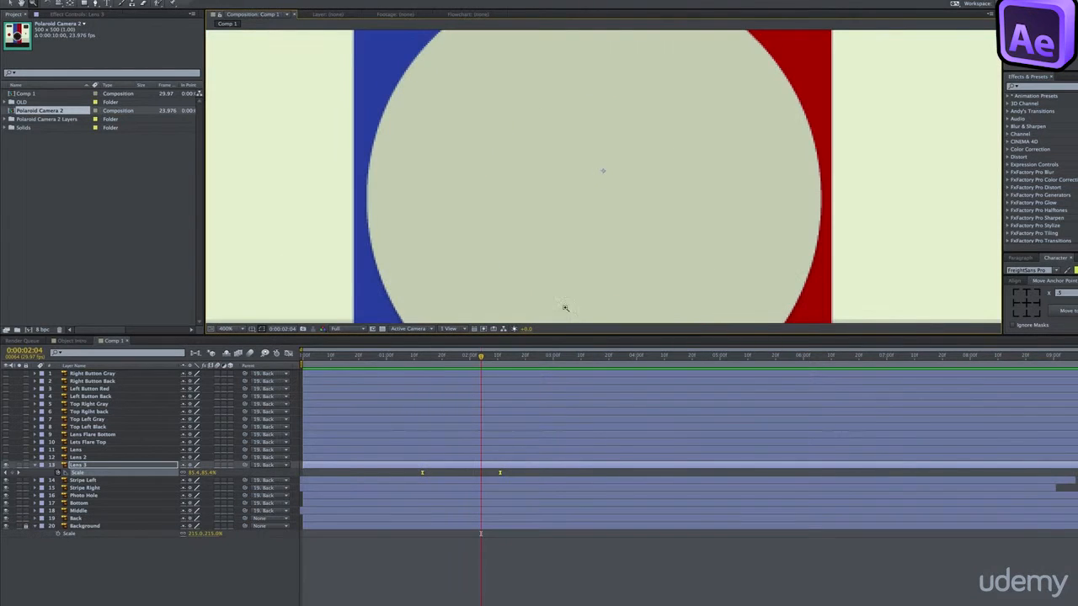
{"action": "left_click", "coordinate": [496, 358]}
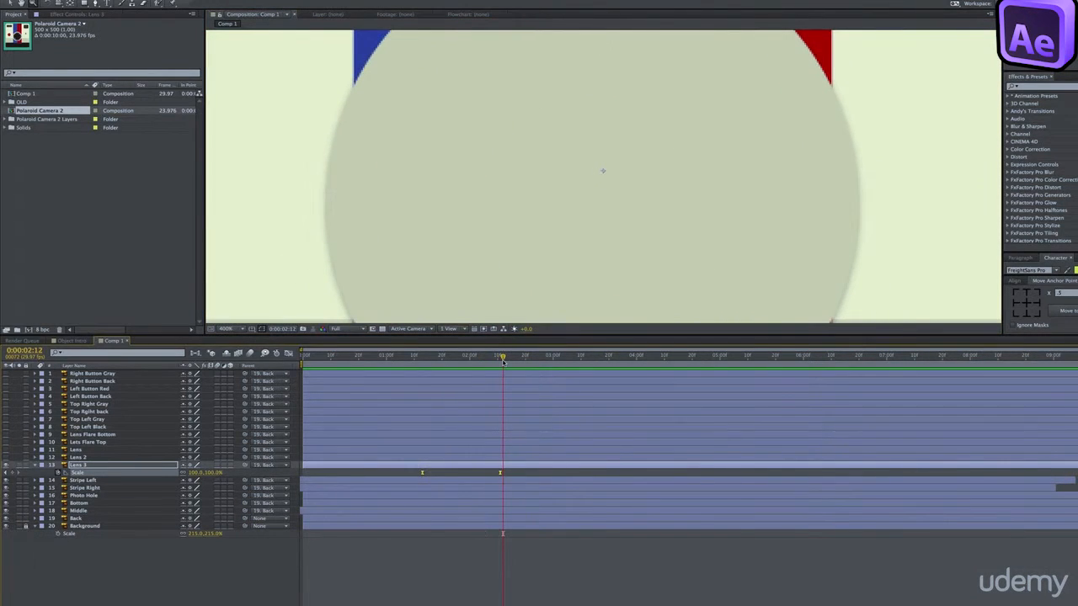
{"action": "key", "text": "alt+z"}
{"action": "left_click", "coordinate": [585, 200], "text": "alt"}
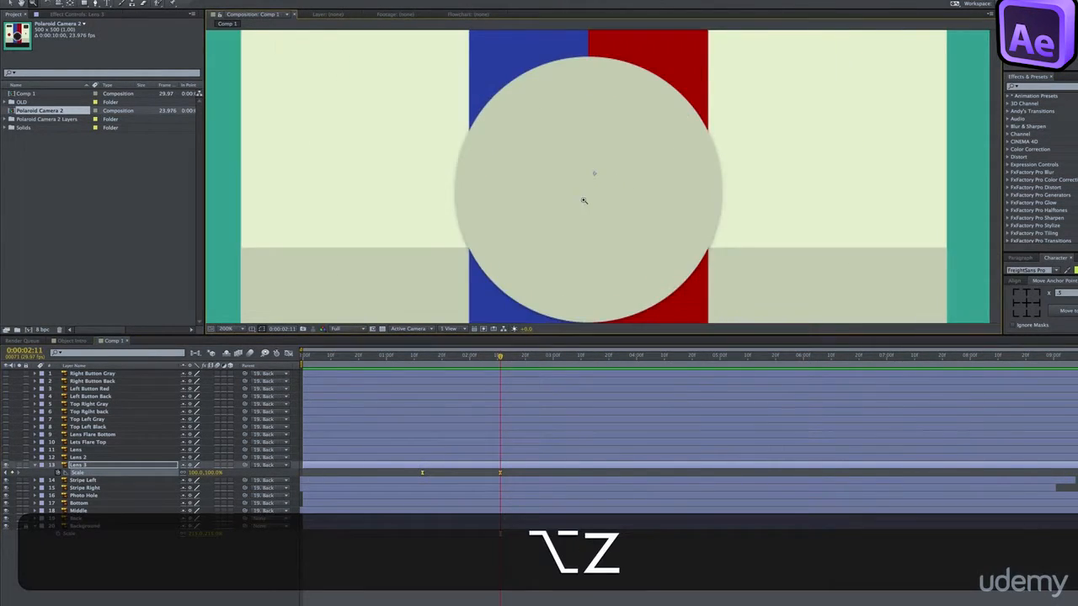
{"action": "key", "text": "v"}
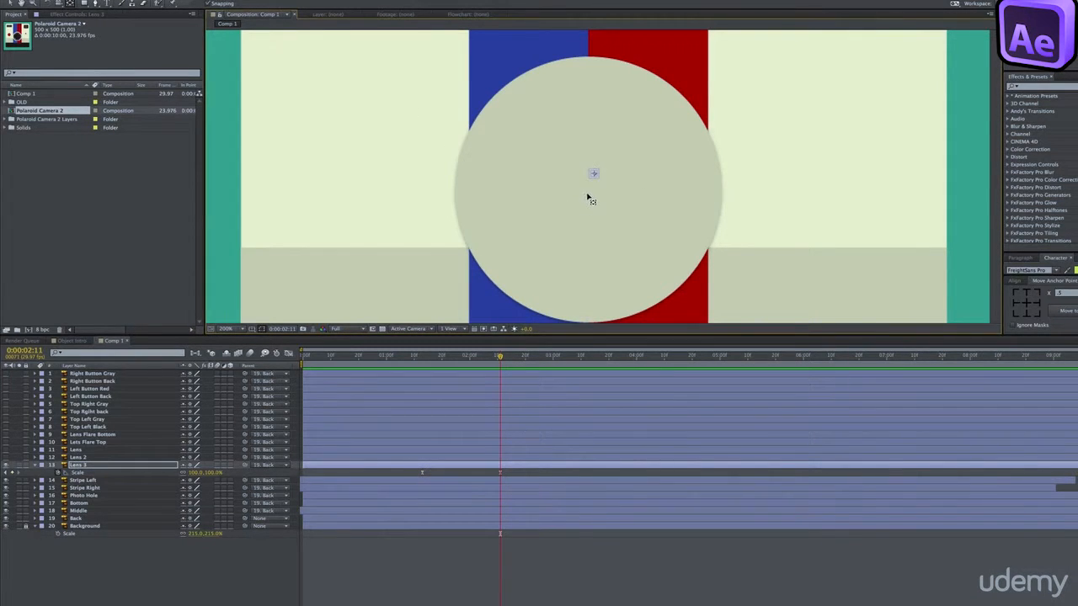
{"action": "left_click", "coordinate": [586, 205]}
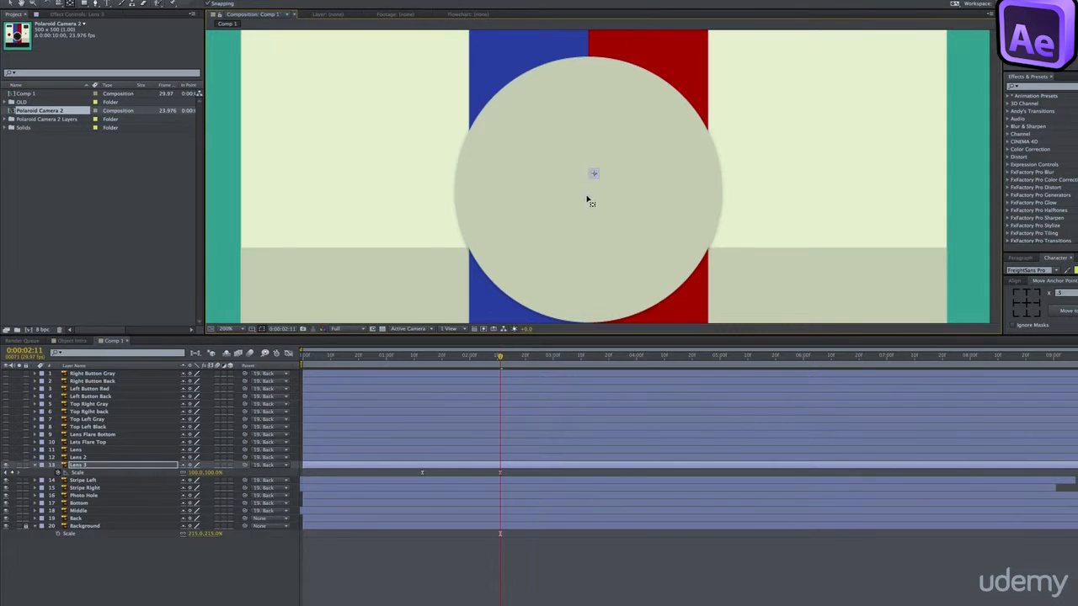
{"action": "key", "text": "comma"}
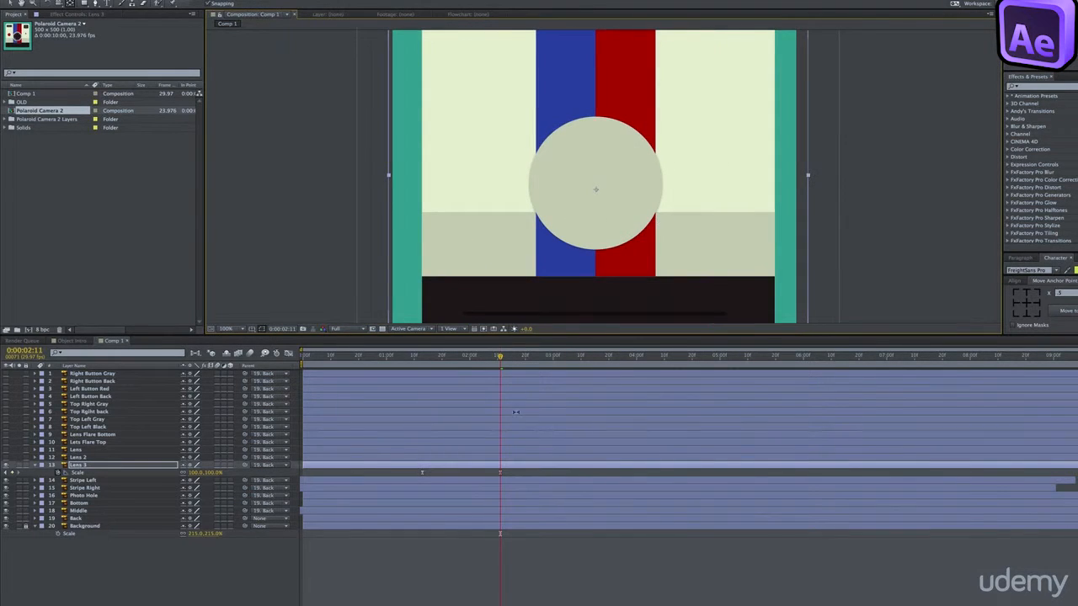
{"action": "mouse_move", "coordinate": [499, 360]}
{"action": "left_mouse_down"}
{"action": "mouse_move", "coordinate": [433, 360]}
{"action": "mouse_move", "coordinate": [510, 360]}
{"action": "mouse_move", "coordinate": [502, 367]}
{"action": "left_mouse_up"}
{"action": "key", "text": "super+shift+a"}
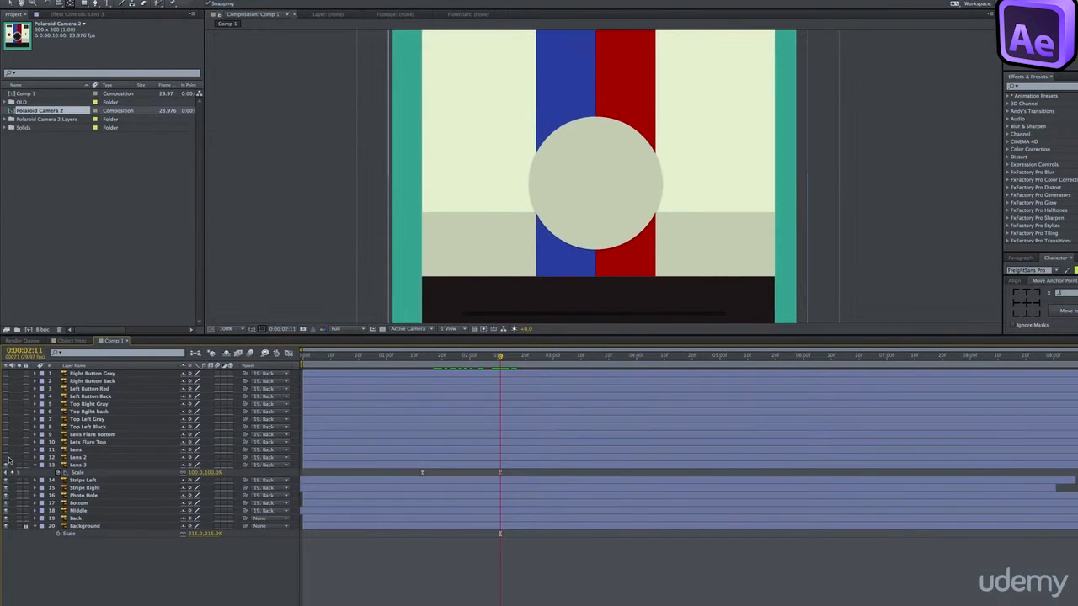
Make the Lens 2 and Lens layers visible and move each one's anchor point to the centre of the lens circle
{"action": "left_click", "coordinate": [6, 457]}
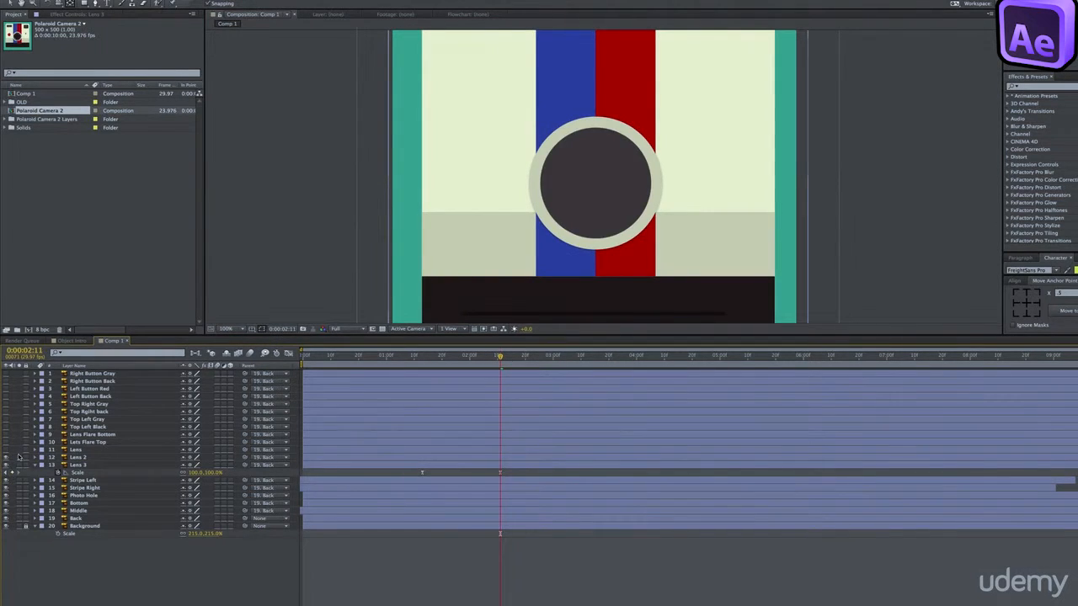
{"action": "left_click", "coordinate": [496, 459]}
{"action": "left_click_drag", "start_coordinate": [596, 177], "coordinate": [588, 197]}
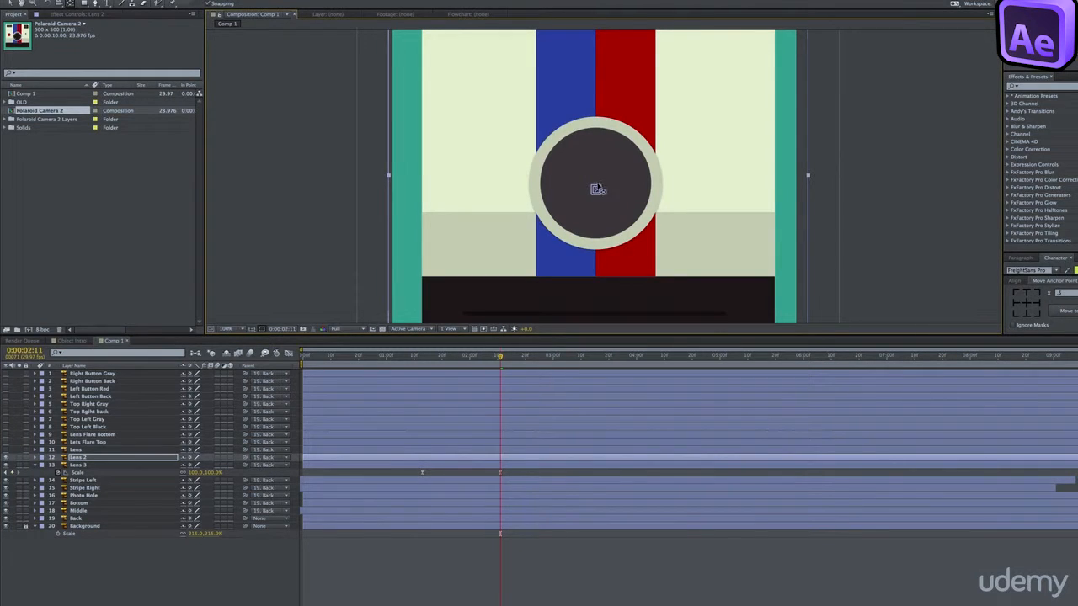
{"action": "left_click", "coordinate": [493, 451]}
{"action": "left_click", "coordinate": [6, 451]}
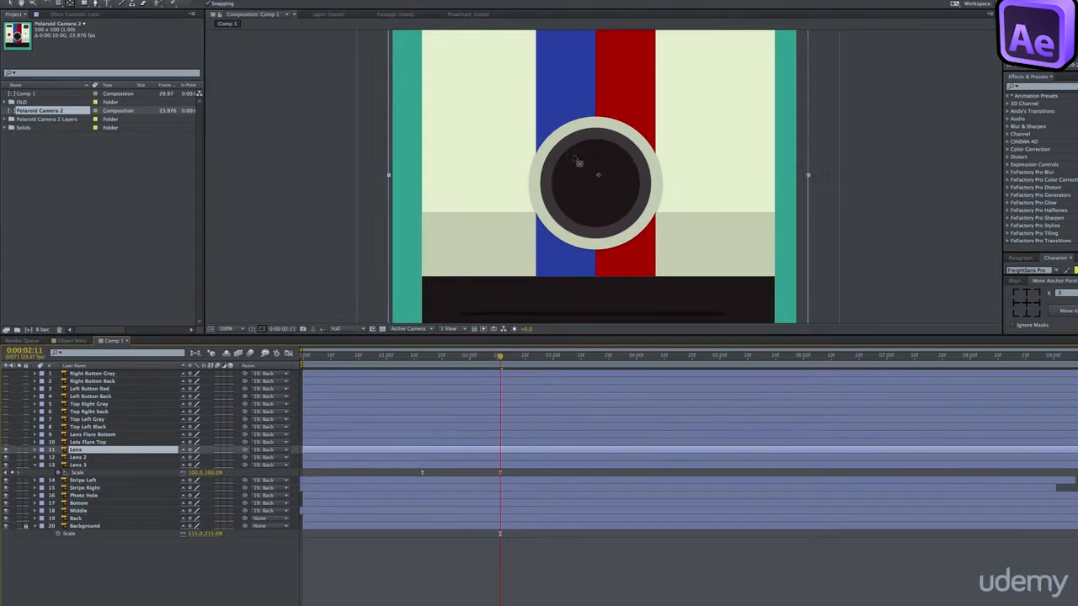
{"action": "left_click", "coordinate": [602, 182]}
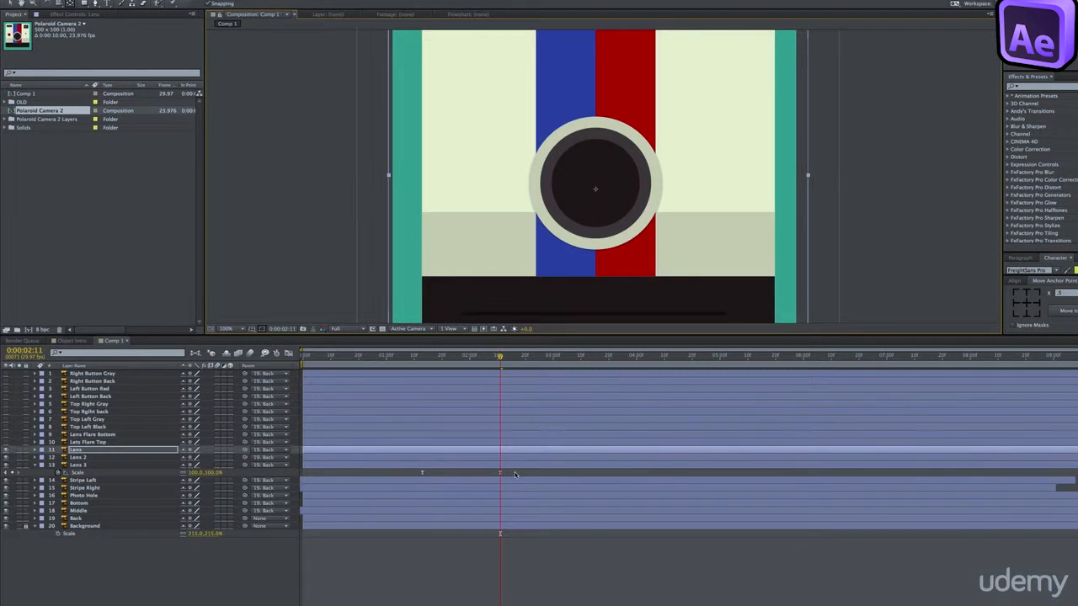
Copy Lens 3's two Scale keyframes and paste them onto Lens 2 starting at 0:00:01:18
{"action": "left_click_drag", "start_coordinate": [515, 472], "coordinate": [392, 473]}
{"action": "key", "text": "super+c"}
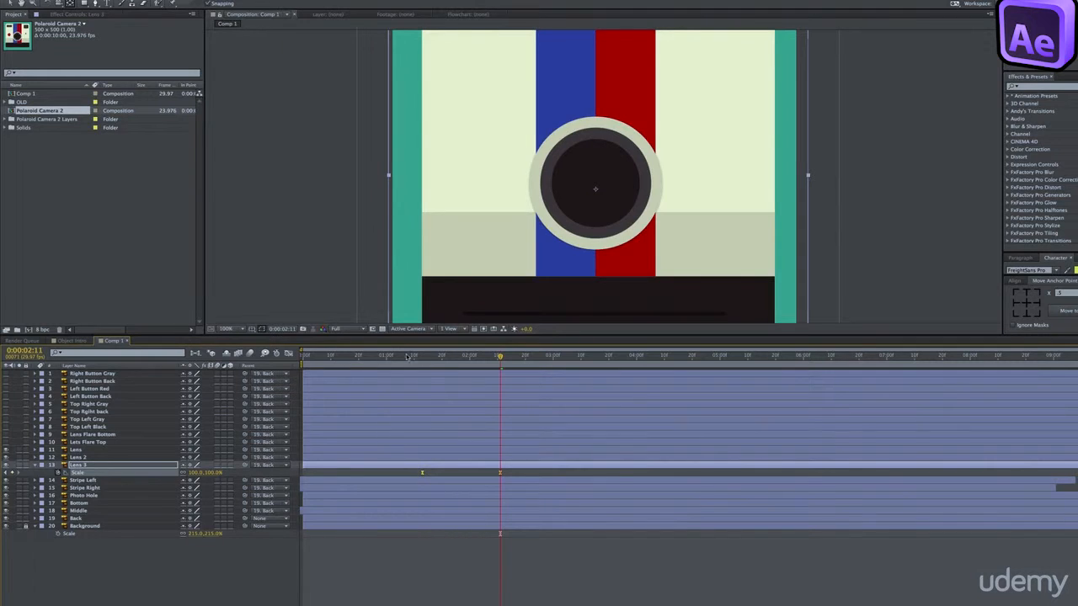
{"action": "mouse_move", "coordinate": [432, 357]}
{"action": "left_mouse_down"}
{"action": "mouse_move", "coordinate": [423, 360]}
{"action": "mouse_move", "coordinate": [436, 360]}
{"action": "left_mouse_up"}
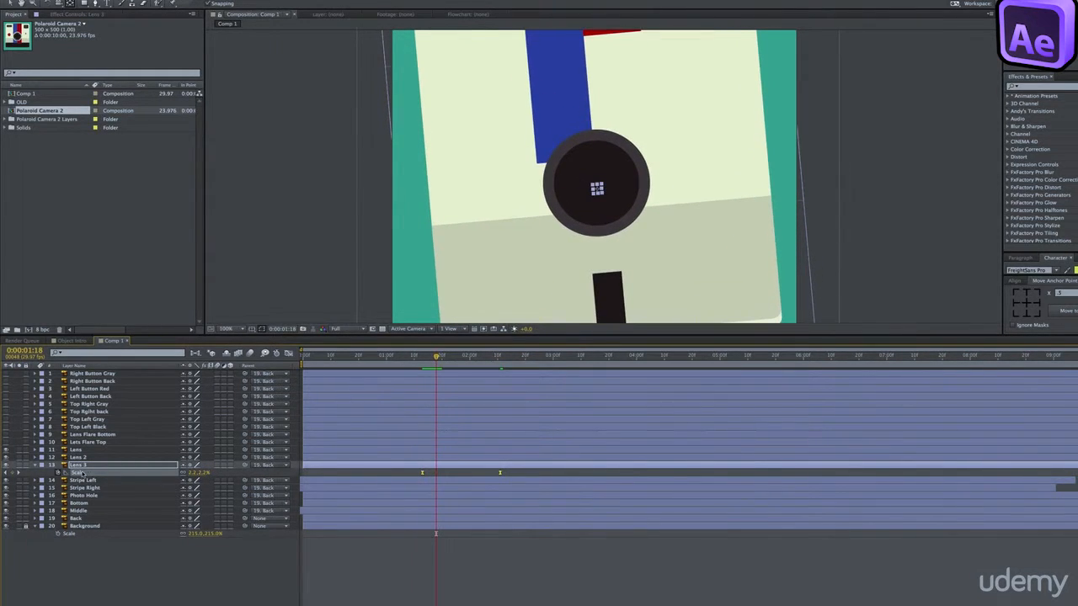
{"action": "left_click", "coordinate": [82, 458]}
{"action": "key", "text": "super+v"}
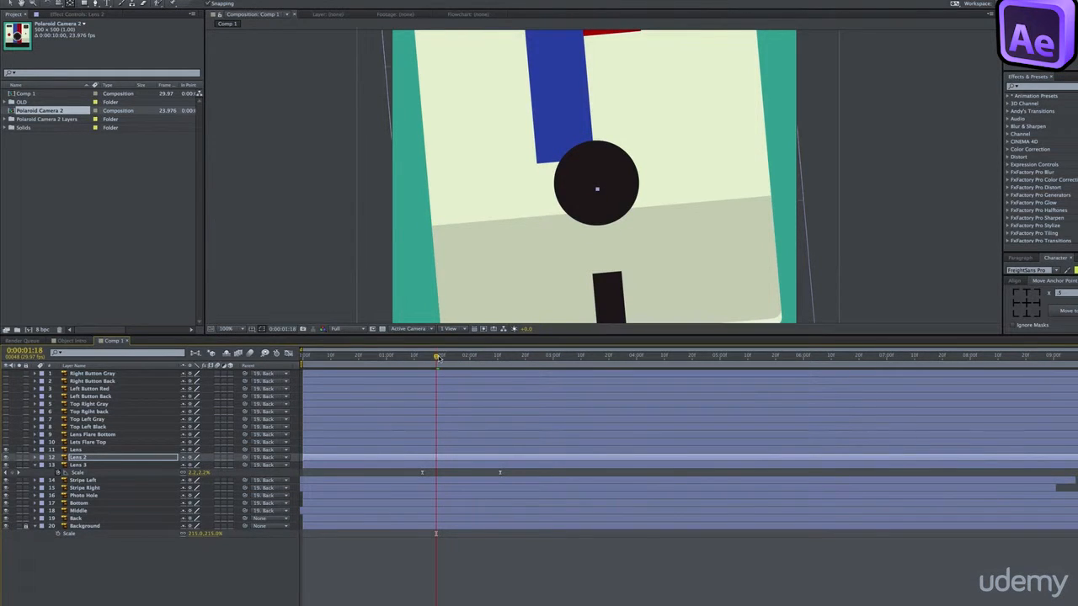
Paste the same Scale keyframes onto the Lens layer at 0:00:01:24, and reveal the keyframes of all three lens layers
{"action": "left_click_drag", "start_coordinate": [437, 358], "coordinate": [454, 358]}
{"action": "left_click", "coordinate": [377, 452]}
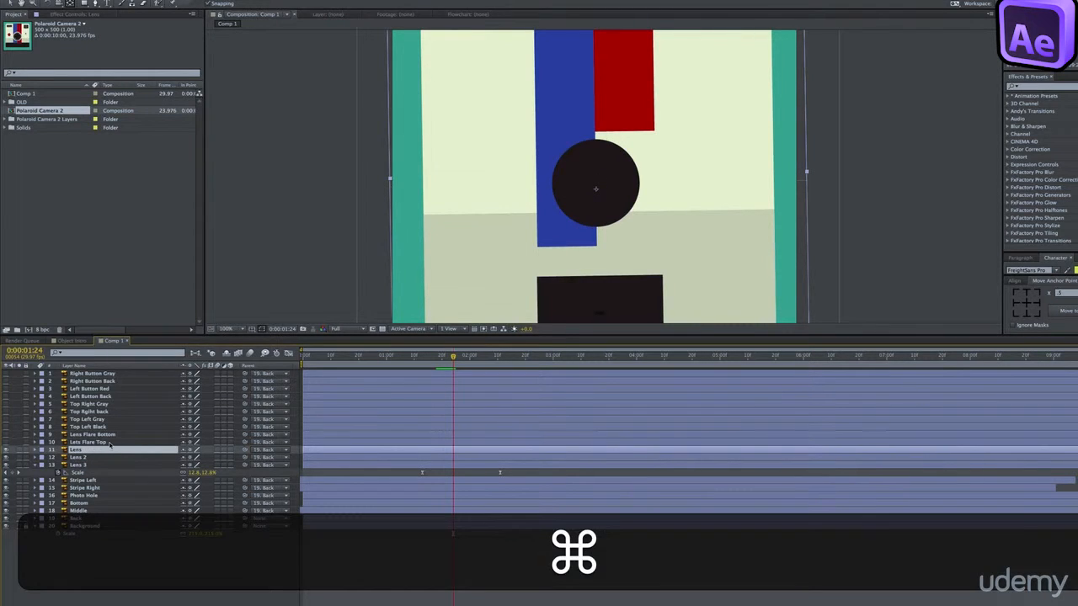
{"action": "key", "text": "super+v"}
{"action": "left_click", "coordinate": [429, 464], "text": "shift"}
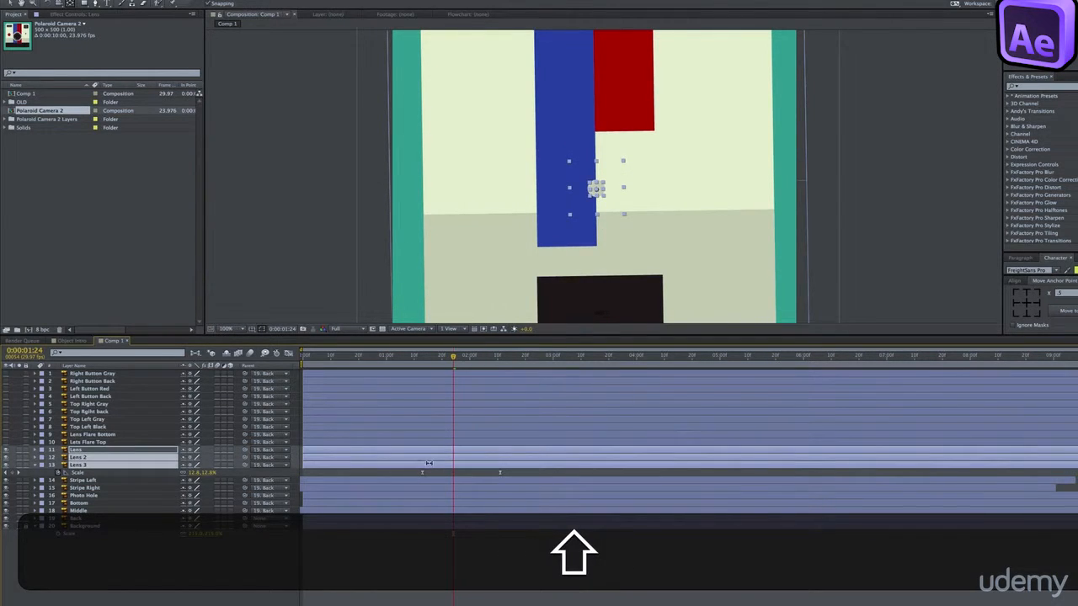
{"action": "key", "text": "u"}
{"action": "left_click", "coordinate": [485, 461]}
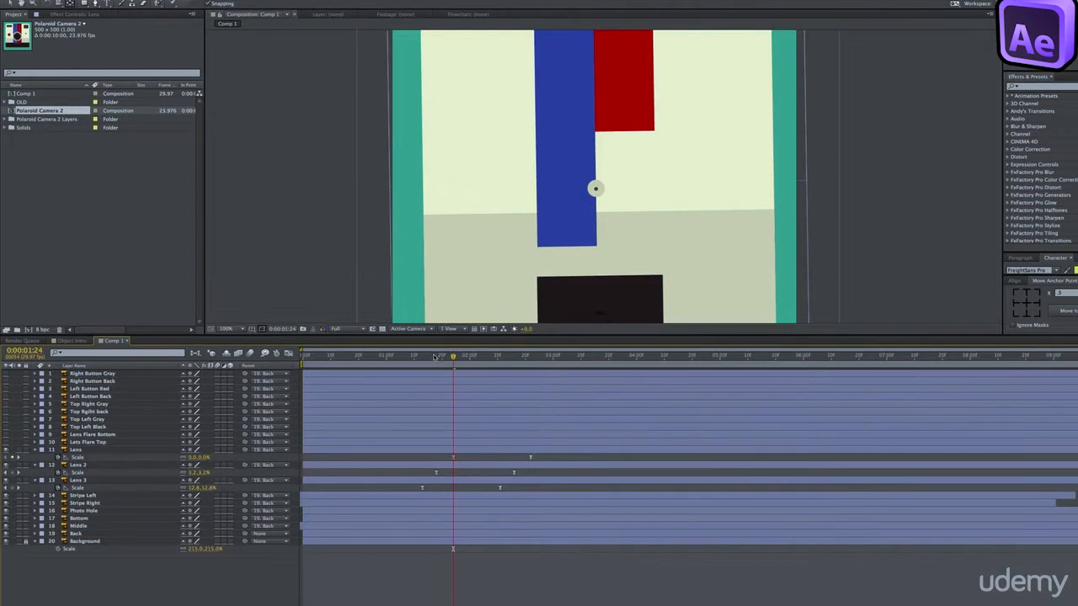
Scrub through and preview the staggered scale-up of the three lens layers
{"action": "left_click_drag", "start_coordinate": [434, 357], "coordinate": [523, 360]}
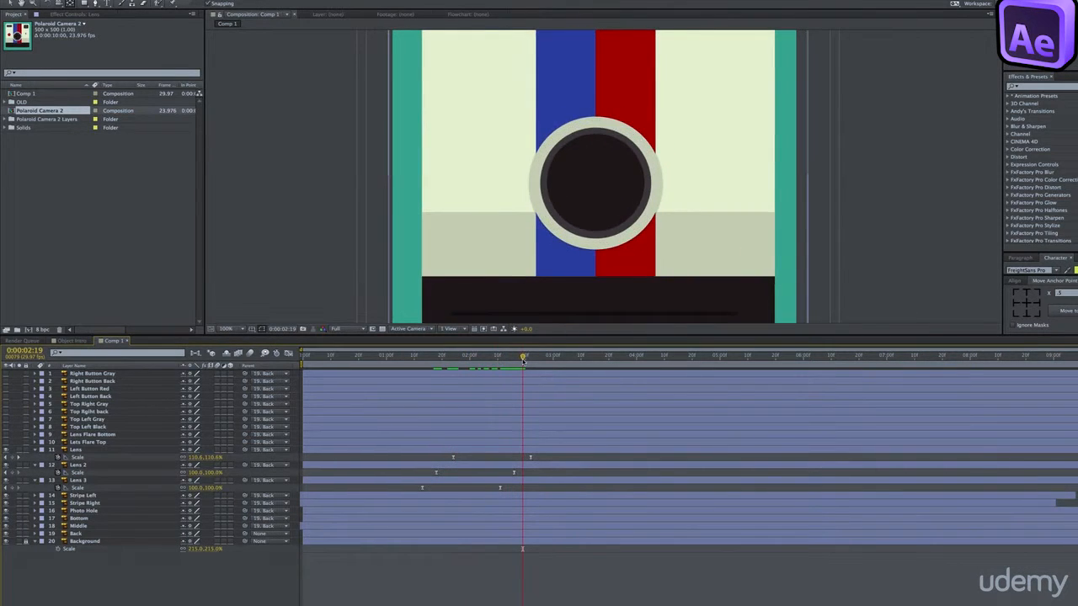
{"action": "key", "text": "KP_0"}
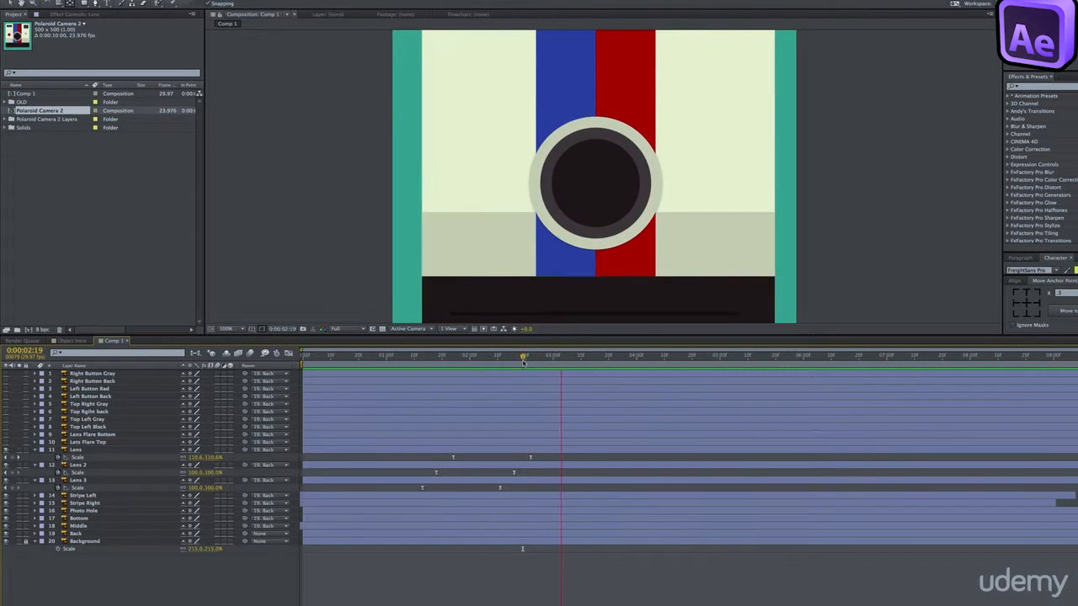
{"action": "key", "text": "space"}
Make the Lens Flare Top and Lens Flare Bottom layers visible, and go to 0:00:03:16 where the lens is fully scaled
{"action": "left_click", "coordinate": [481, 357]}
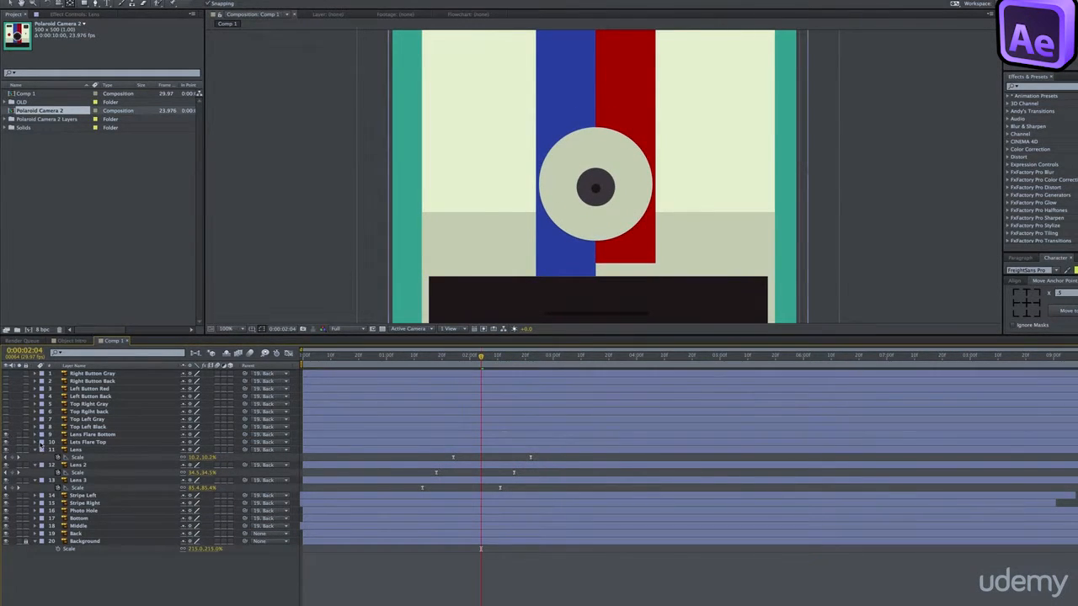
{"action": "left_click", "coordinate": [85, 442]}
{"action": "left_click", "coordinate": [89, 435]}
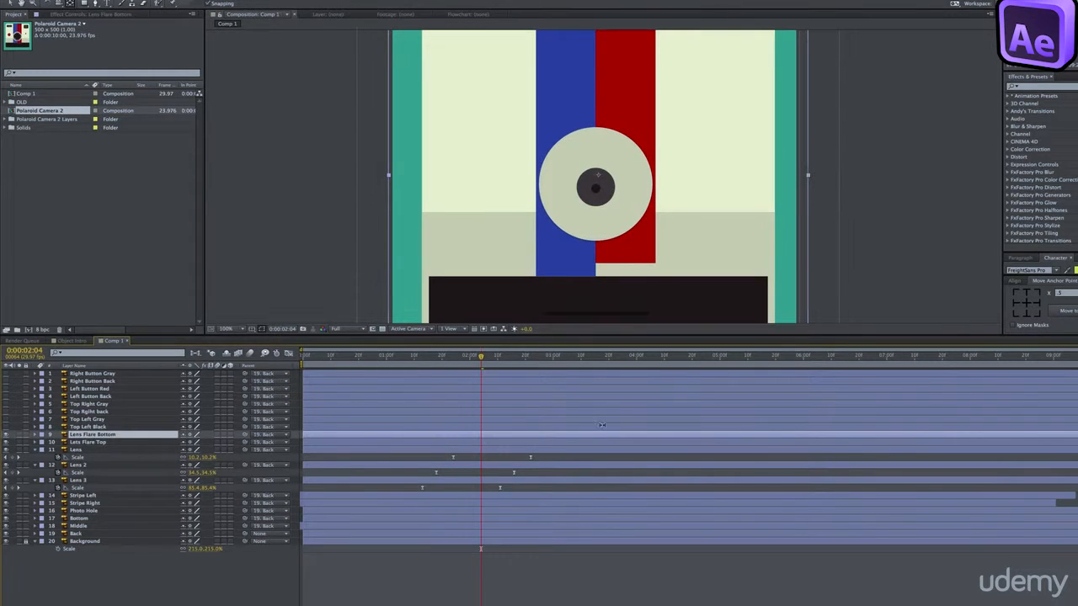
{"action": "left_click_drag", "start_coordinate": [539, 359], "coordinate": [598, 357]}
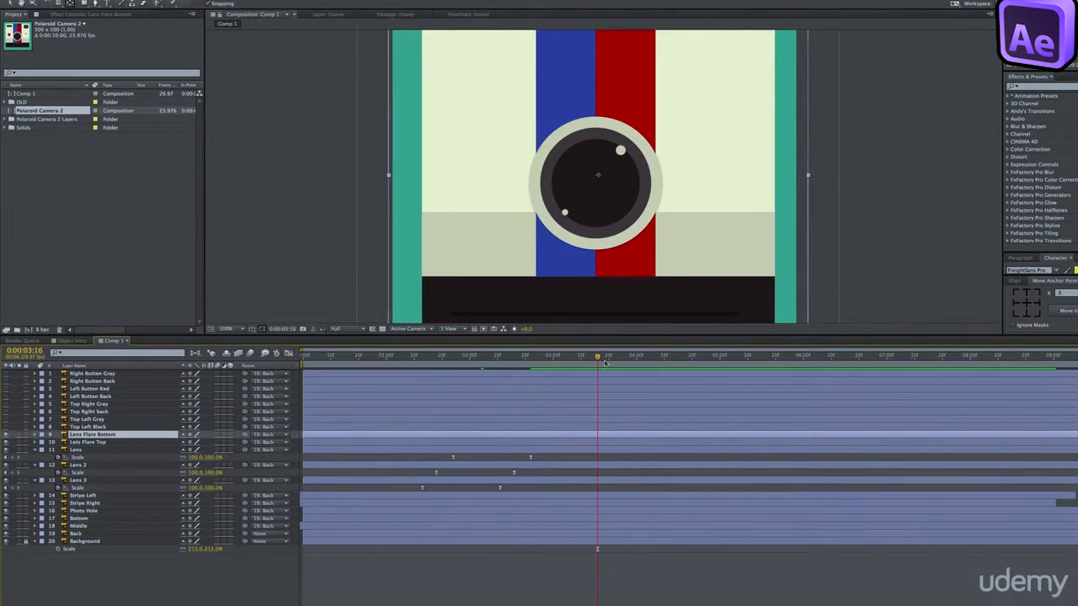
Move Lens Flare Top's anchor point onto the centre of the upper flare dot
{"action": "key", "text": "z"}
{"action": "left_click", "coordinate": [593, 199]}
{"action": "left_click", "coordinate": [597, 182]}
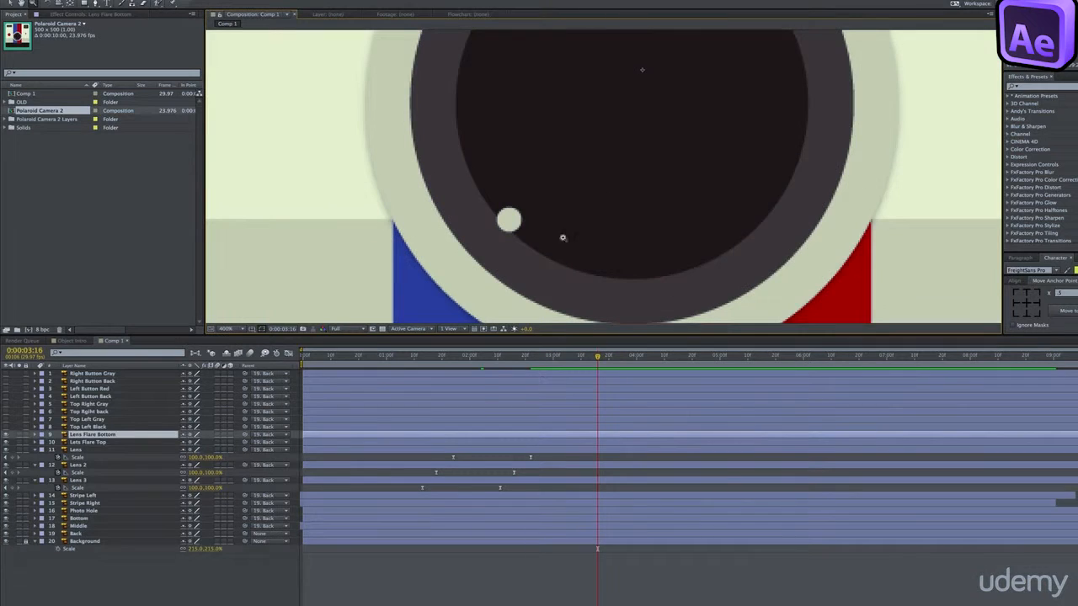
{"action": "key", "text": "space"}
{"action": "left_click_drag", "start_coordinate": [629, 149], "coordinate": [552, 236]}
{"action": "left_click", "coordinate": [139, 444]}
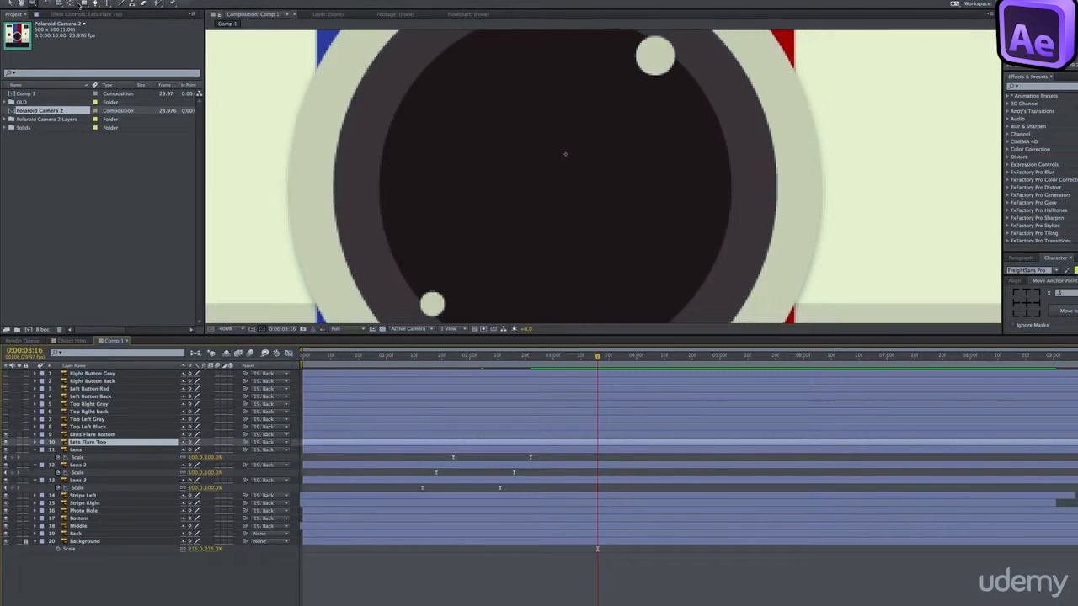
{"action": "left_click", "coordinate": [70, 3]}
{"action": "left_click_drag", "start_coordinate": [565, 155], "coordinate": [651, 56]}
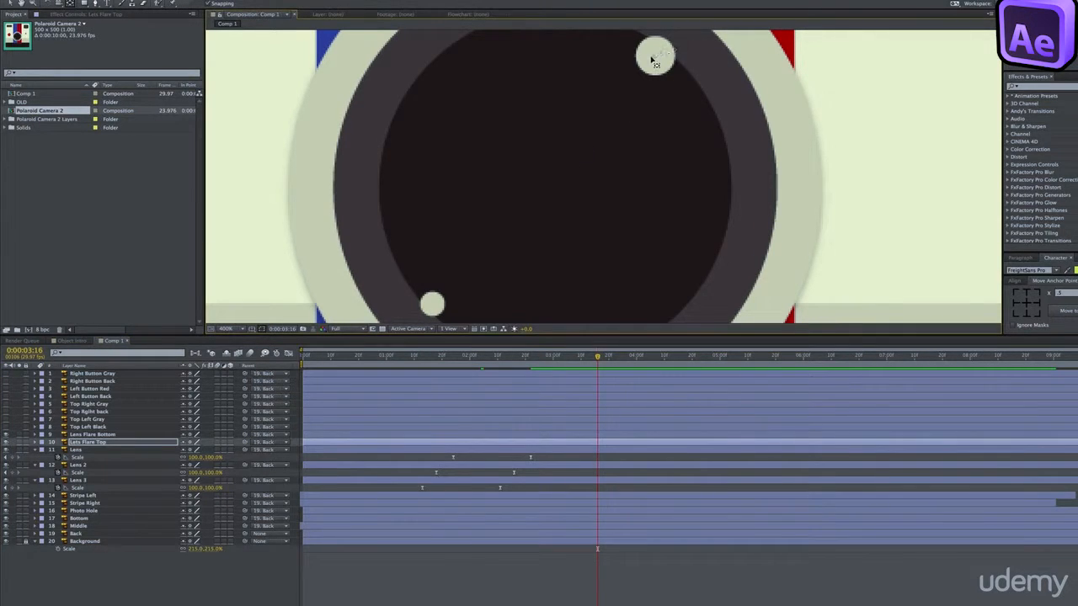
Move Lens Flare Bottom's anchor point onto the centre of the lower flare dot
{"action": "left_click", "coordinate": [478, 435]}
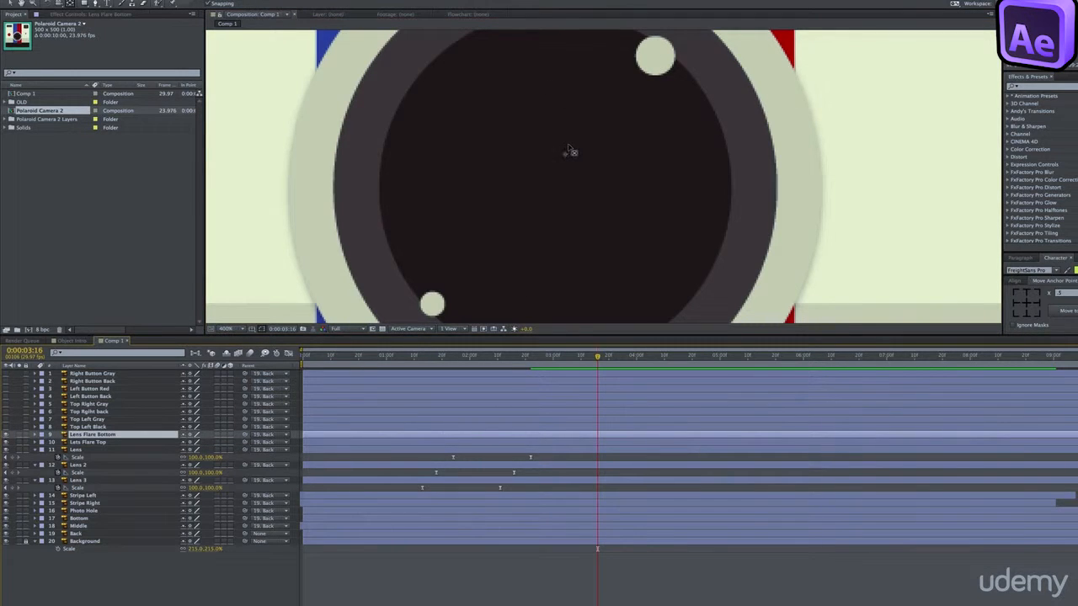
{"action": "left_click_drag", "start_coordinate": [568, 156], "coordinate": [432, 305]}
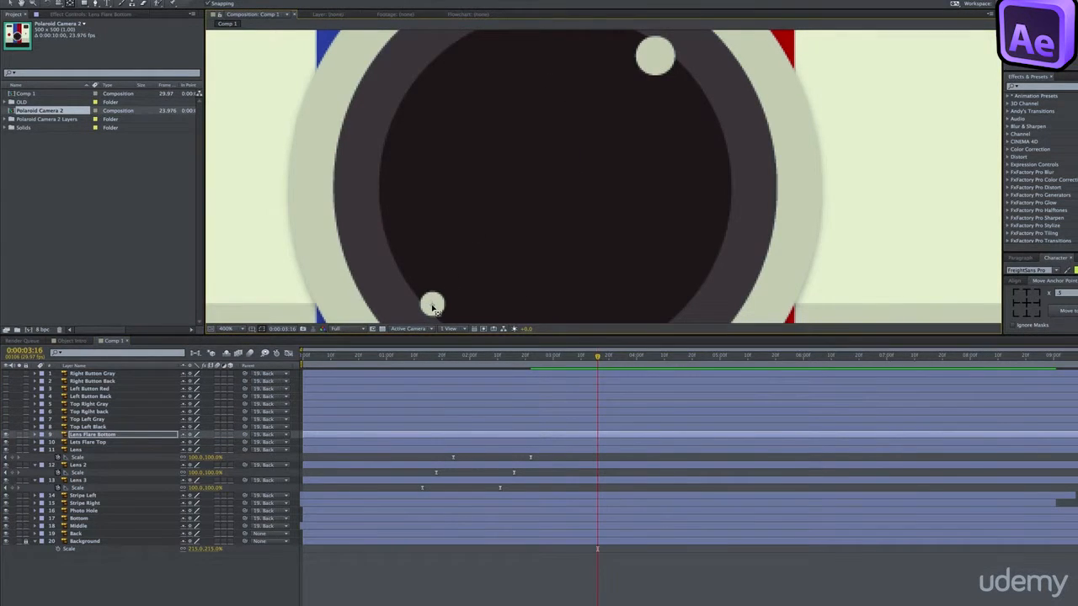
Paste the copied Scale keyframes onto Lens Flare Top at 0:00:02:01 and onto Lens Flare Bottom at 0:00:01:29
{"action": "left_click_drag", "start_coordinate": [479, 359], "coordinate": [472, 358]}
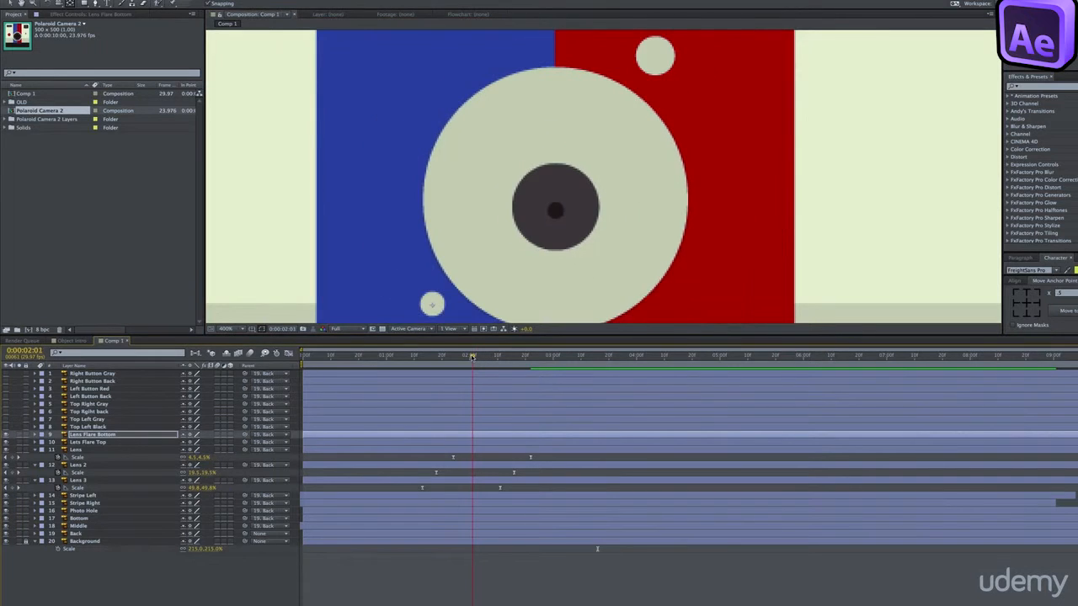
{"action": "left_click", "coordinate": [480, 441]}
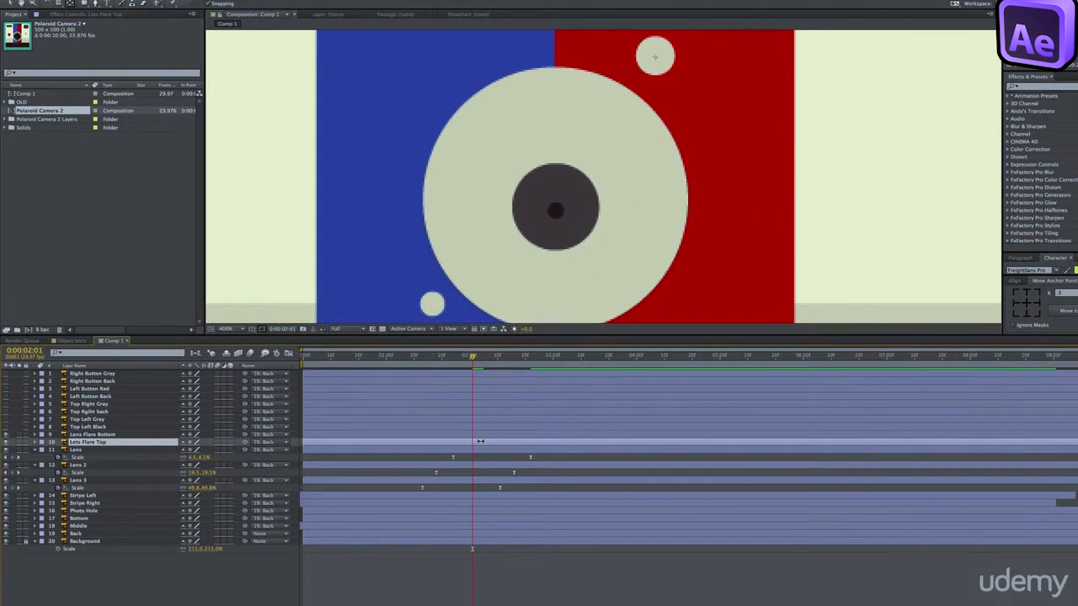
{"action": "key", "text": "super+v"}
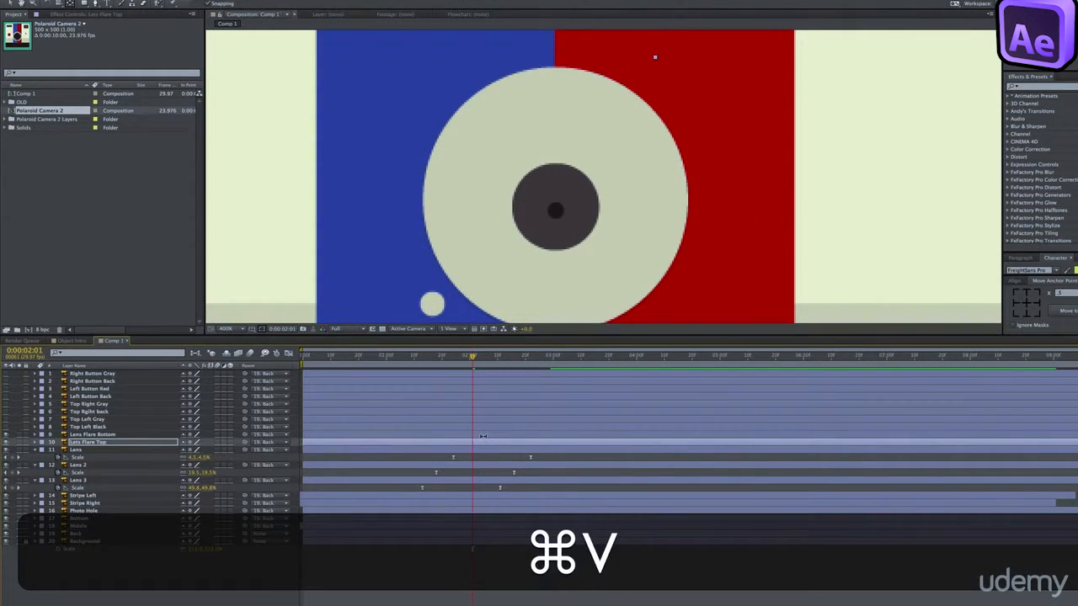
{"action": "mouse_move", "coordinate": [473, 357]}
{"action": "left_mouse_down"}
{"action": "mouse_move", "coordinate": [566, 357]}
{"action": "mouse_move", "coordinate": [467, 357]}
{"action": "left_mouse_up"}
{"action": "left_click", "coordinate": [500, 434]}
{"action": "key", "text": "super+v"}
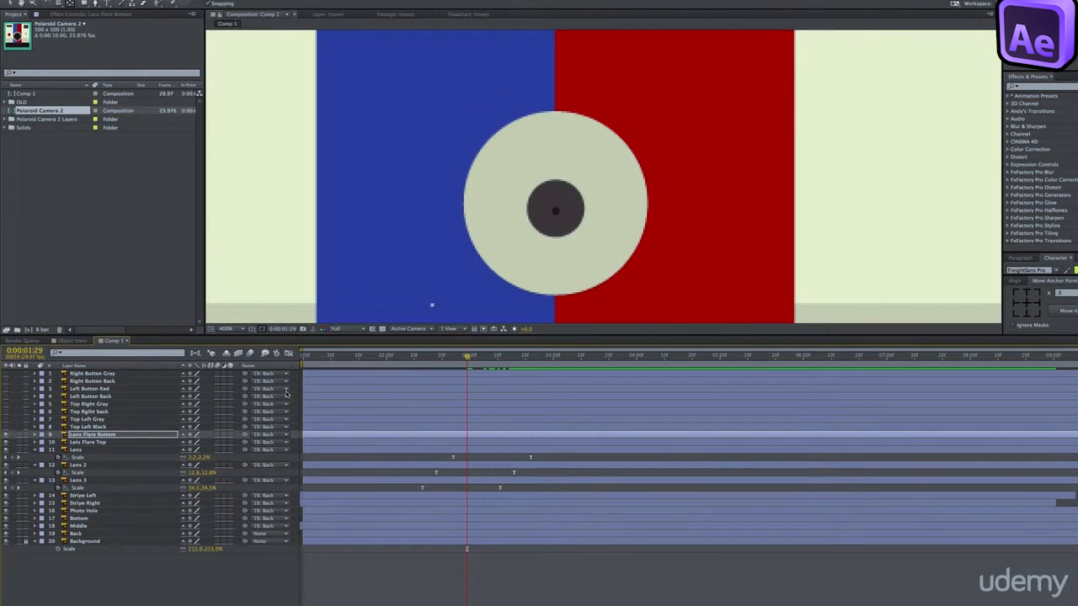
Preview the lens and flare build-up from the start with the composition view at 100%
{"action": "key", "text": "KP_0"}
{"action": "key", "text": "space"}
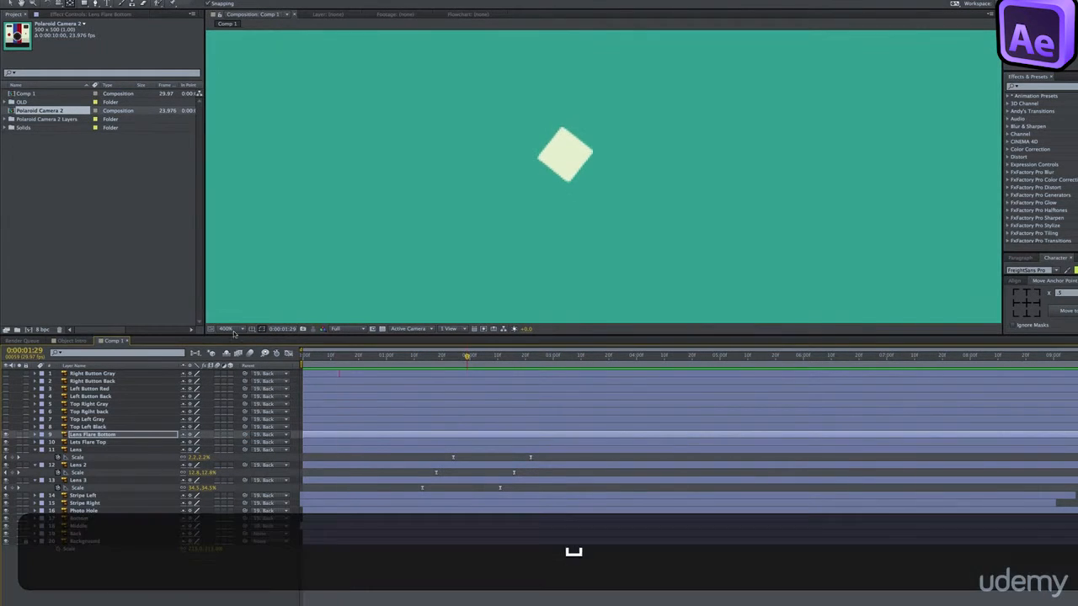
{"action": "left_click", "coordinate": [225, 329]}
{"action": "left_click", "coordinate": [252, 347]}
{"action": "key", "text": "KP_0"}
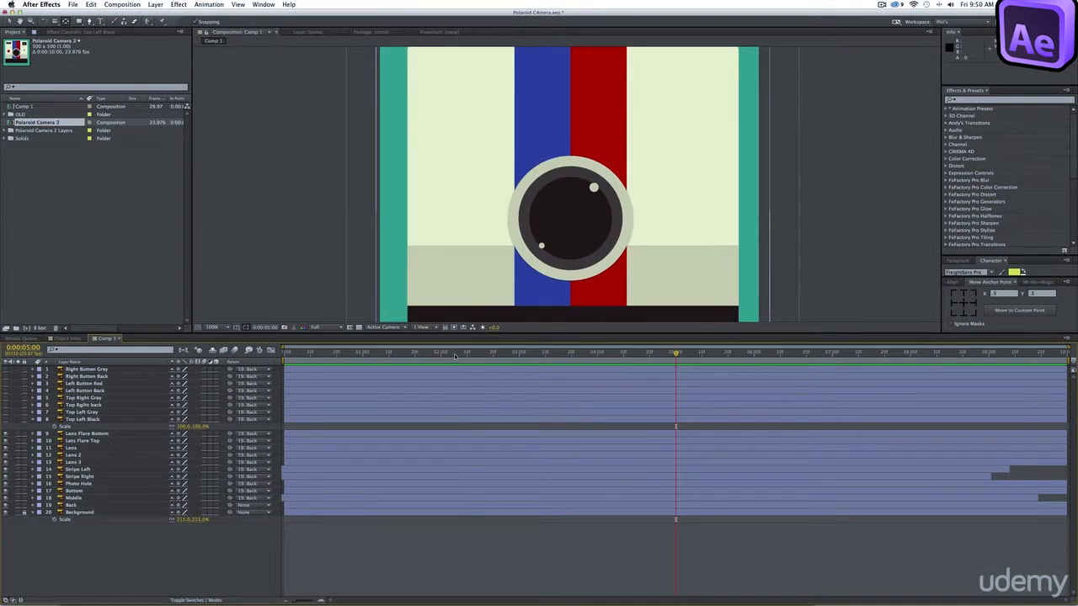
Go to 0:00:04:12 and make the four Left Button and Right Button layers visible
{"action": "left_click_drag", "start_coordinate": [673, 354], "coordinate": [629, 371]}
{"action": "left_click", "coordinate": [90, 419]}
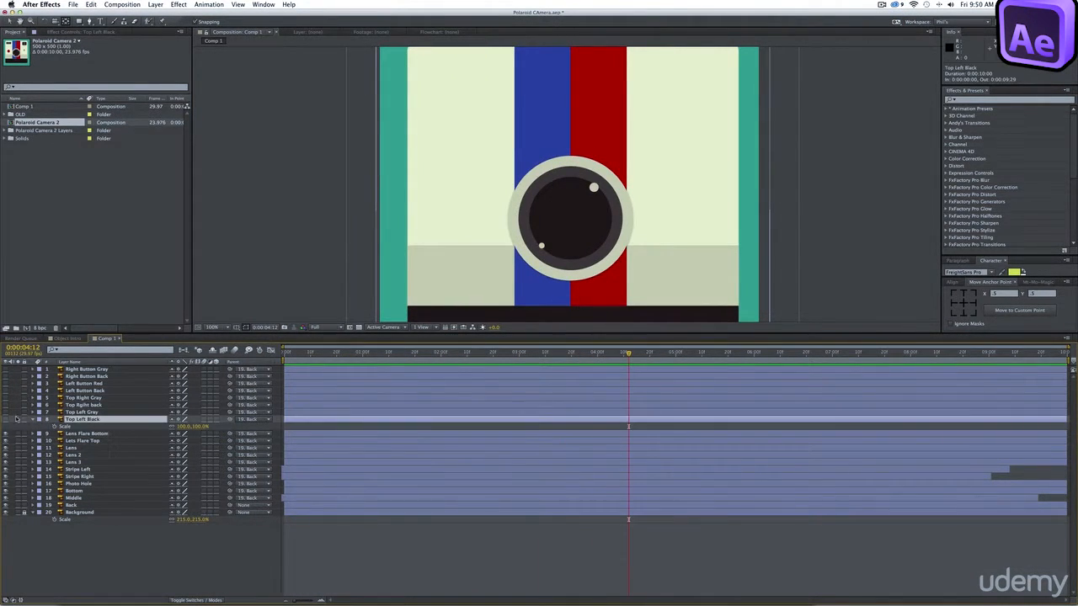
{"action": "key", "text": "super+z"}
{"action": "left_click", "coordinate": [78, 390]}
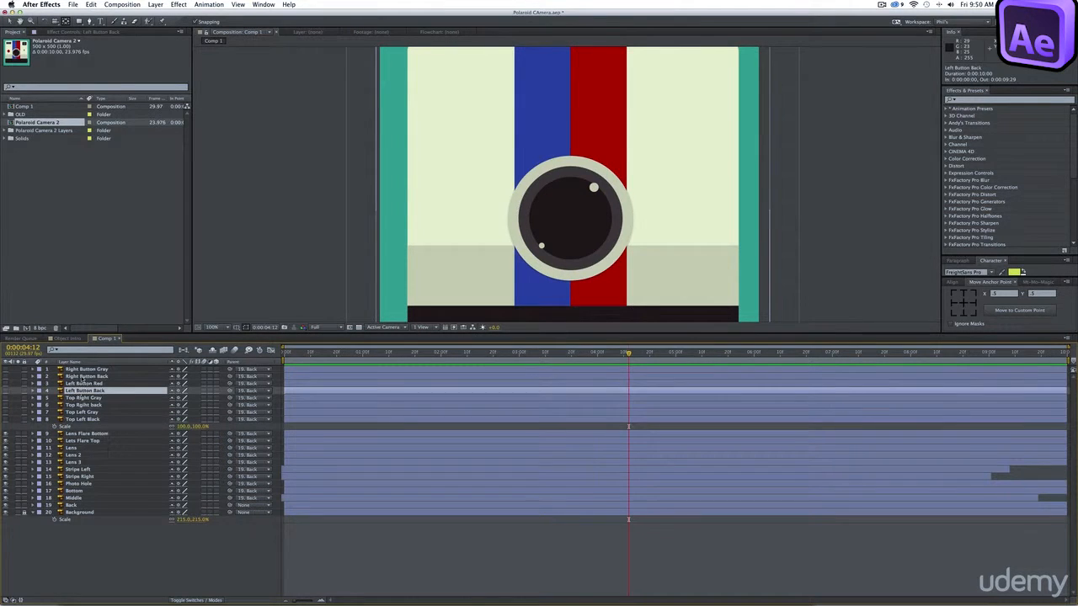
{"action": "left_click", "coordinate": [85, 371], "text": "shift"}
{"action": "left_click", "coordinate": [5, 371]}
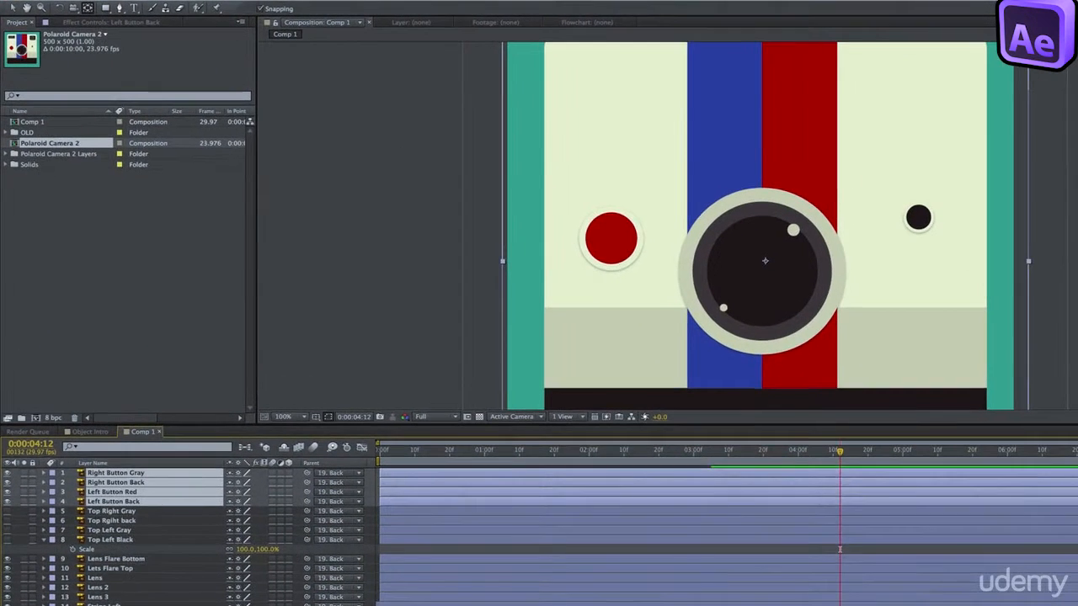
{"action": "key", "text": "super+shift+a"}
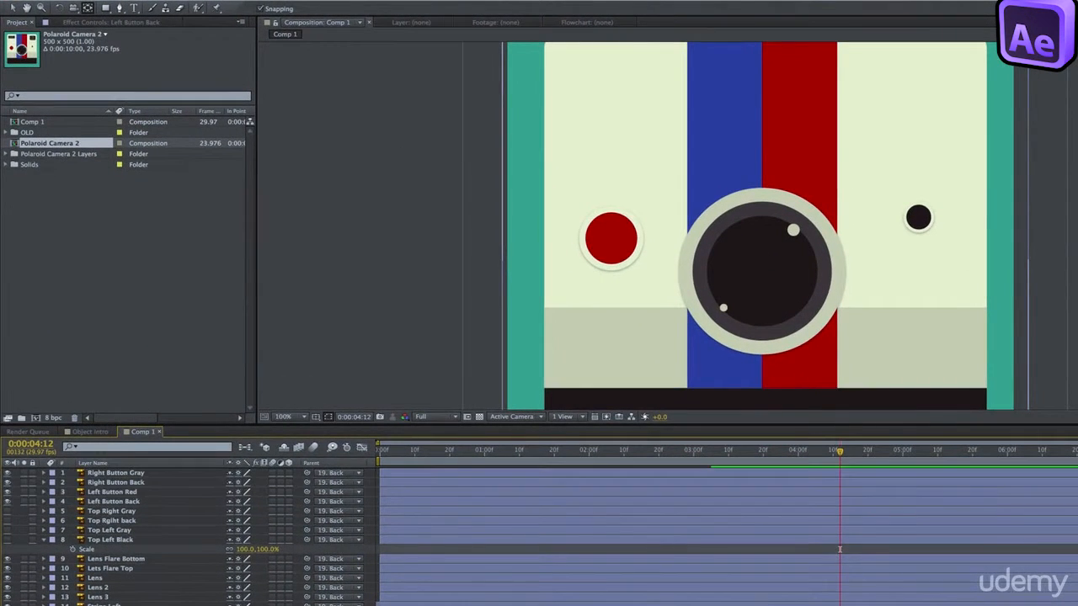
Move the anchor points of Right Button Gray and Right Button Back onto the centre of the small black button
{"action": "left_click", "coordinate": [135, 475]}
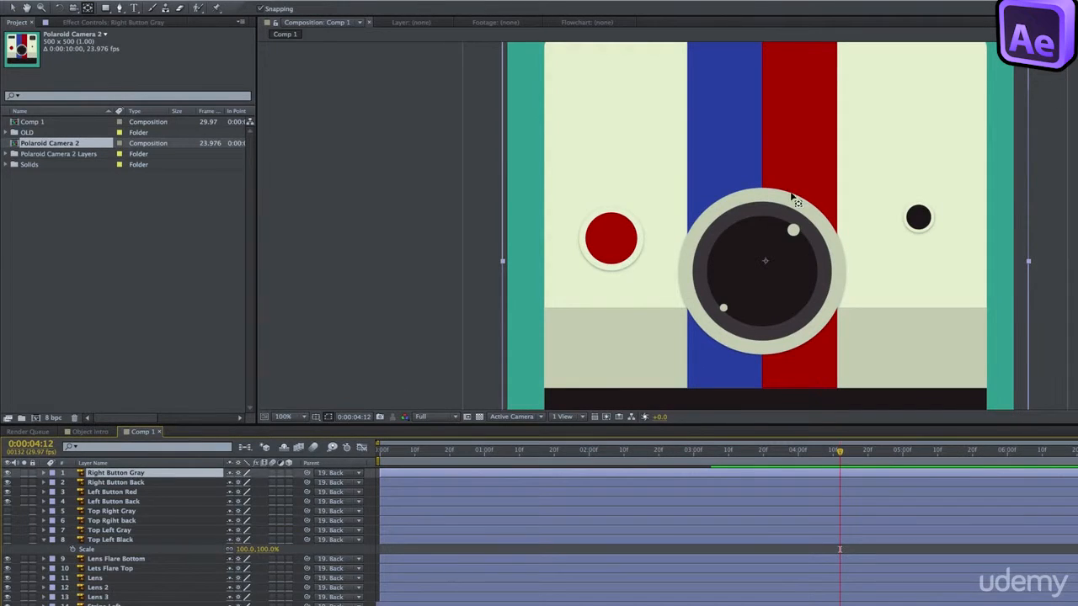
{"action": "left_click_drag", "start_coordinate": [766, 261], "coordinate": [919, 219]}
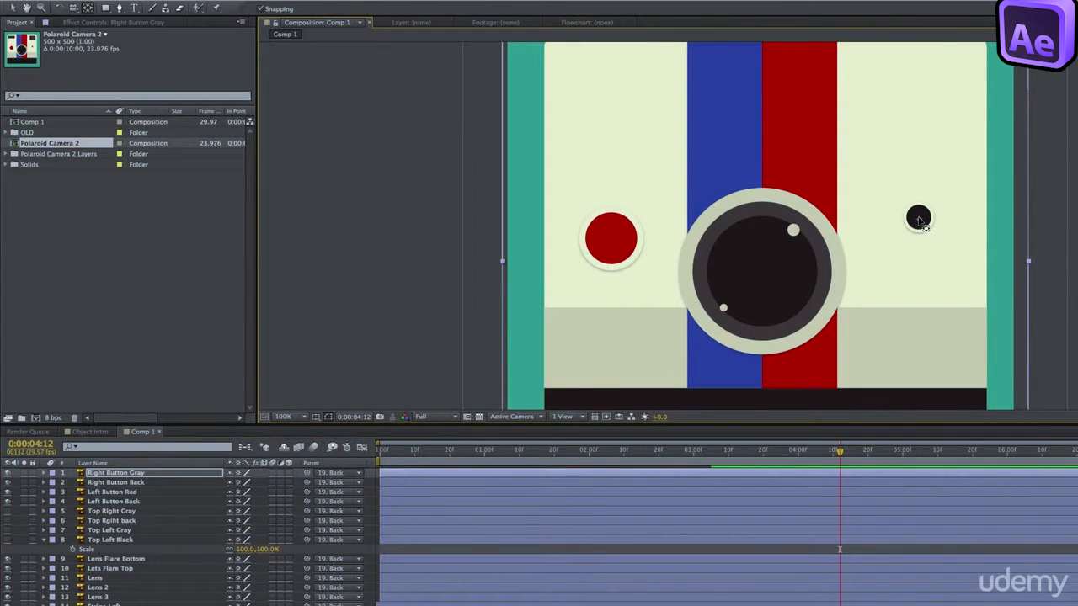
{"action": "key", "text": "super+Down"}
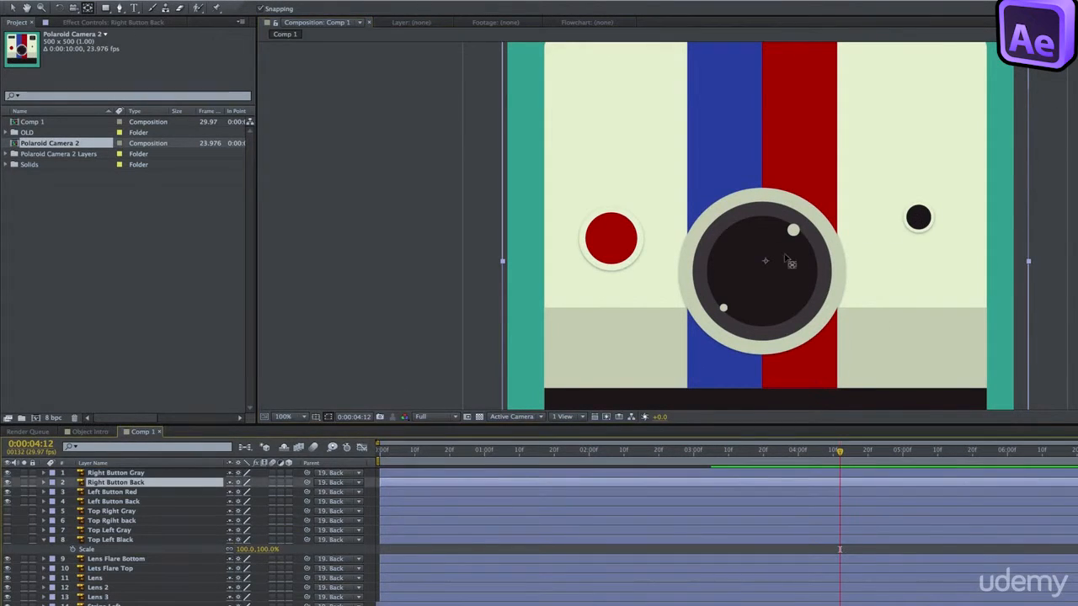
{"action": "left_click_drag", "start_coordinate": [765, 263], "coordinate": [919, 218]}
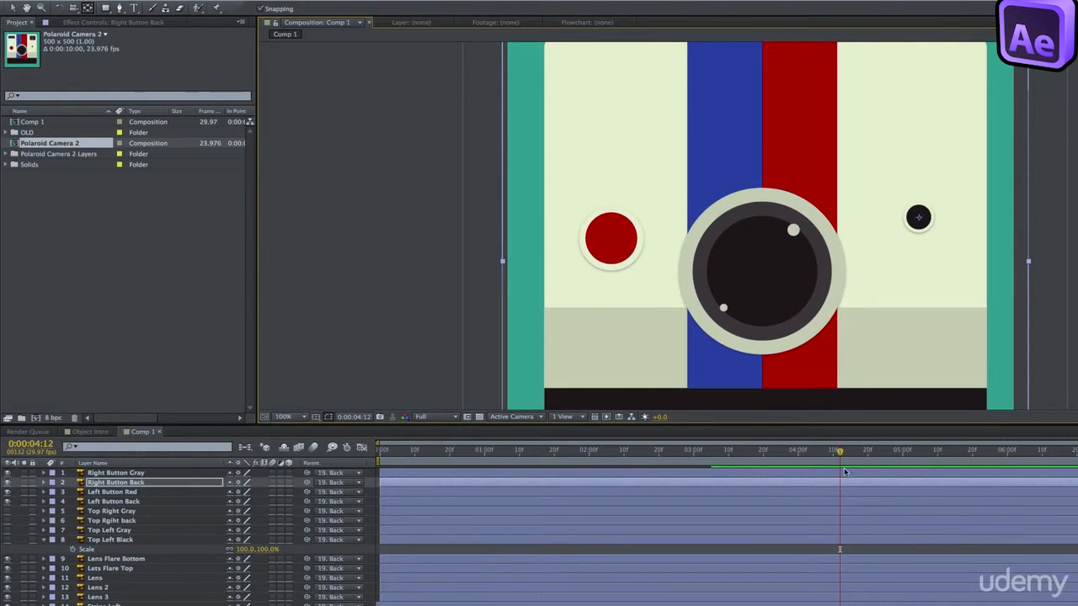
Move the anchor points of Left Button Red and Left Button Back onto the centre of the red button
{"action": "key", "text": "super+Down"}
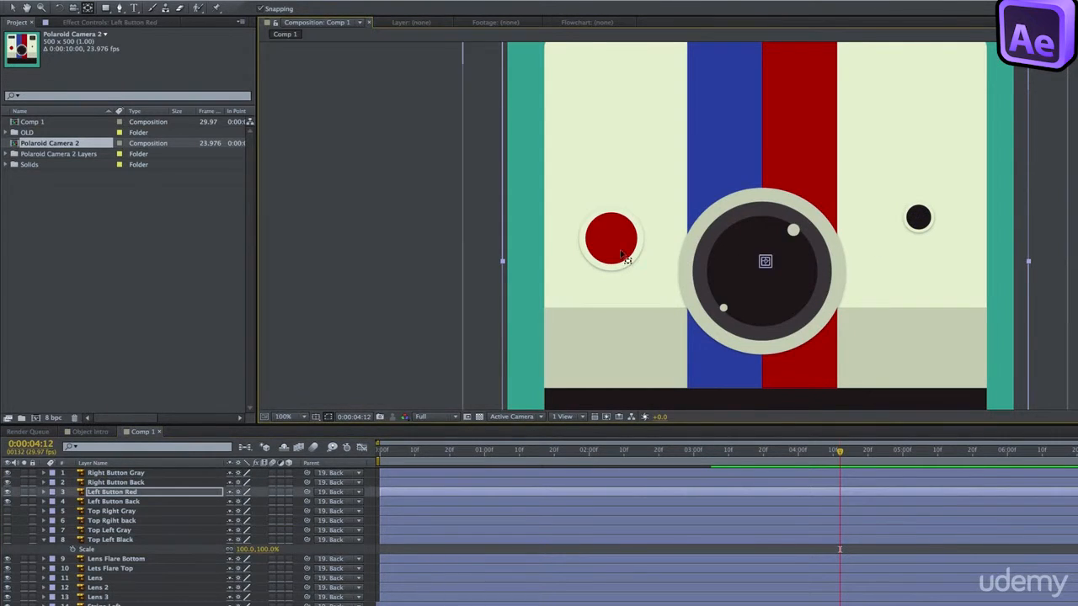
{"action": "left_click_drag", "start_coordinate": [764, 259], "coordinate": [612, 242]}
{"action": "key", "text": "super+Down"}
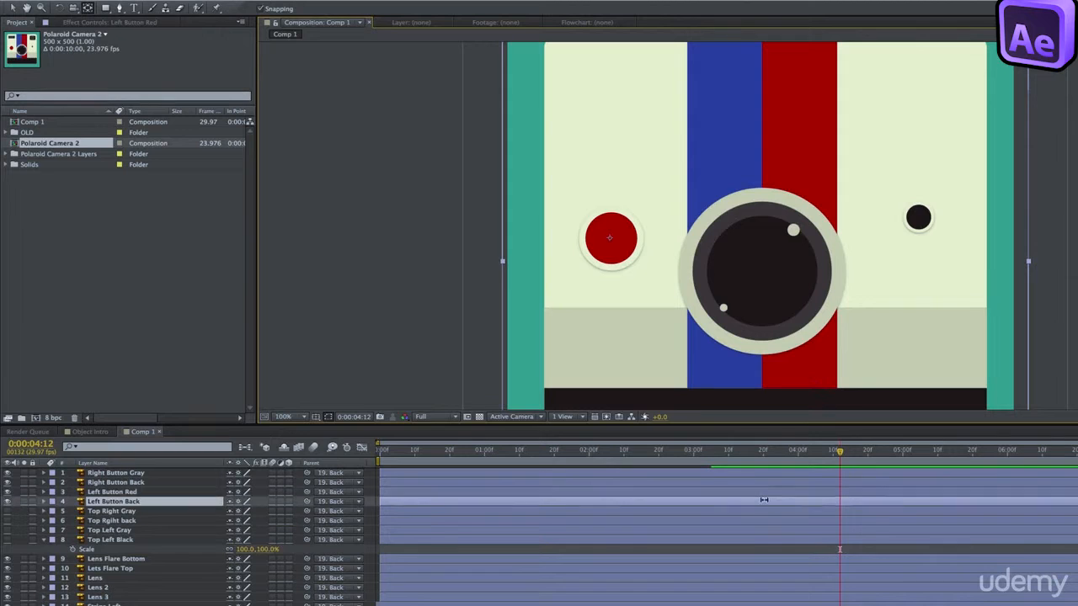
{"action": "left_click_drag", "start_coordinate": [765, 262], "coordinate": [609, 237]}
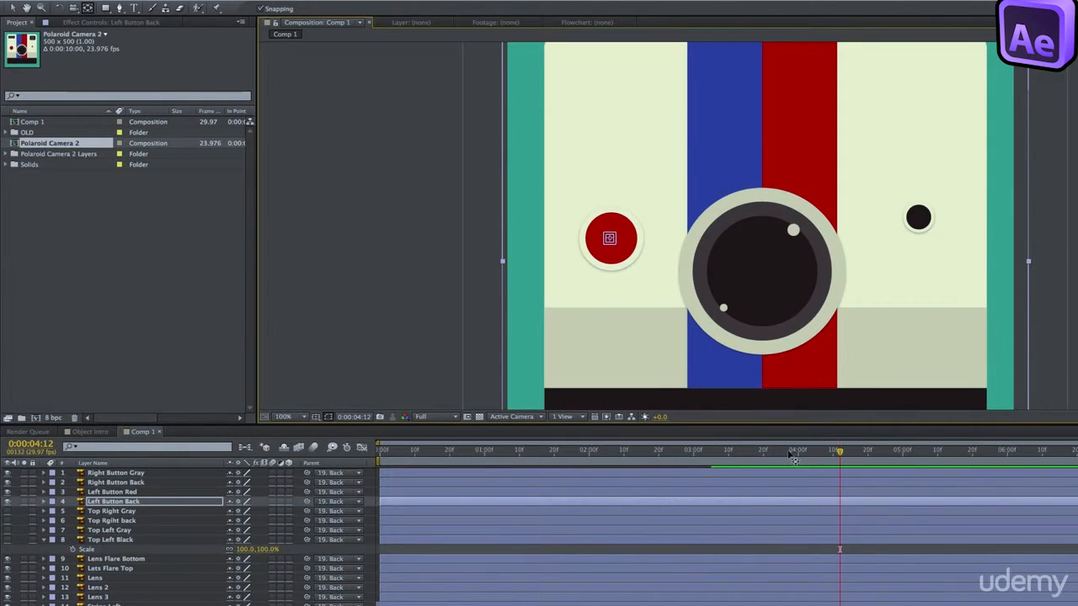
Copy Lens Flare Bottom's Scale keyframes, paste them onto all four button layers at 0:00:03:27, and reveal the pasted keyframes
{"action": "left_click", "coordinate": [118, 559]}
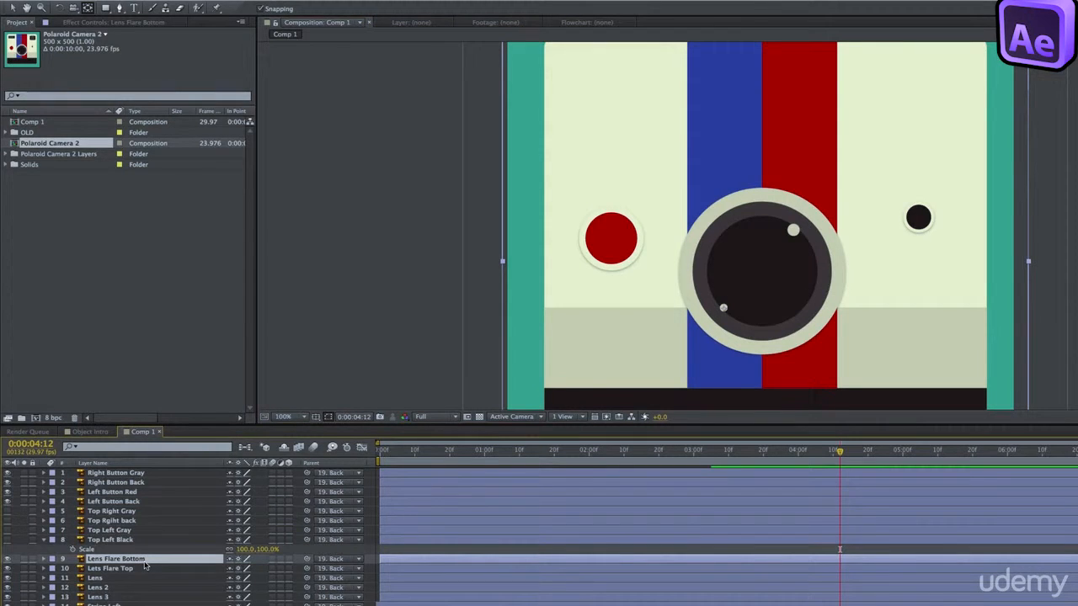
{"action": "key", "text": "s"}
{"action": "left_click_drag", "start_coordinate": [605, 572], "coordinate": [750, 573]}
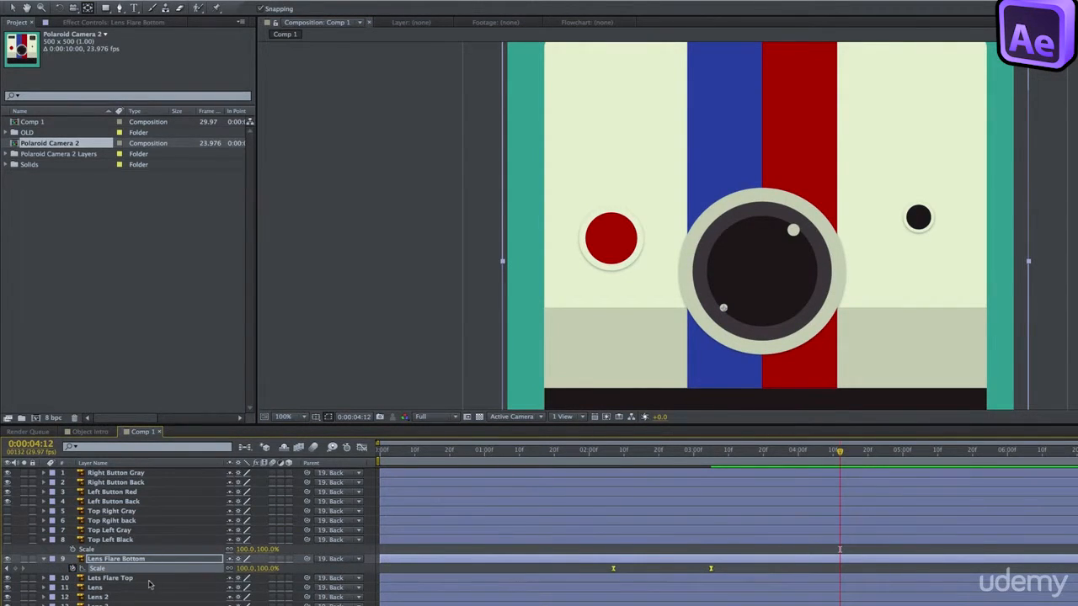
{"action": "left_click_drag", "start_coordinate": [727, 446], "coordinate": [787, 449]}
{"action": "left_click", "coordinate": [762, 472]}
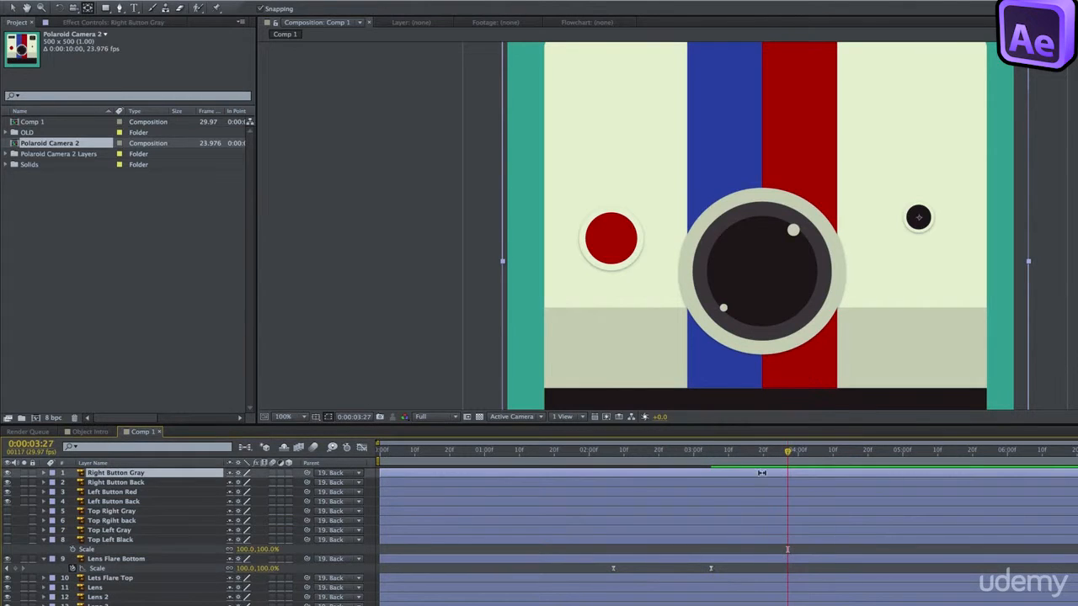
{"action": "left_click", "coordinate": [144, 505], "text": "shift"}
{"action": "key", "text": "super+v"}
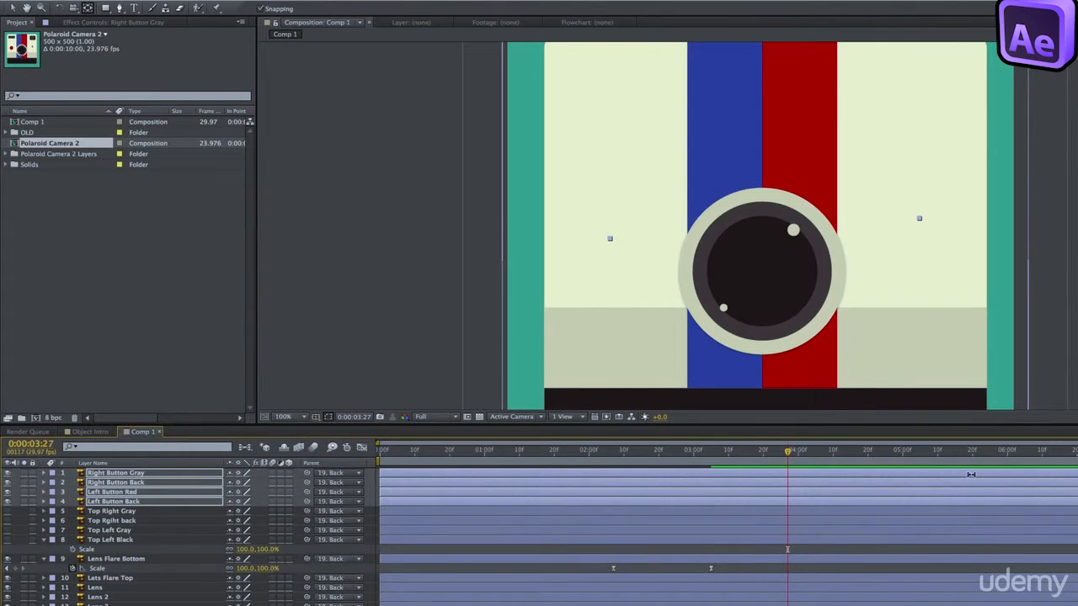
{"action": "key", "text": "u"}
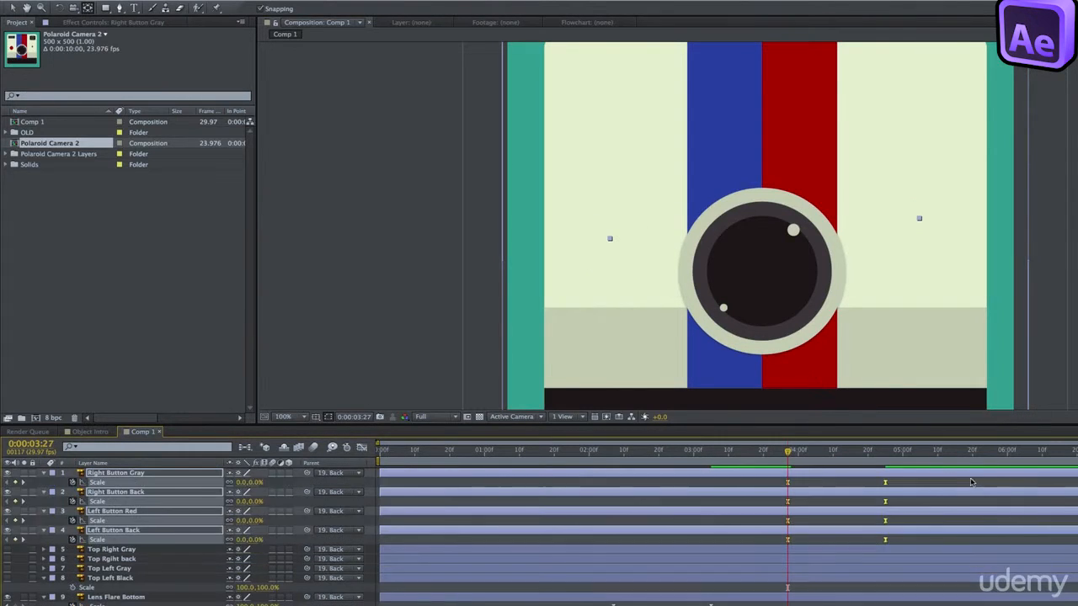
Stagger the Scale keyframes, starting each button's Back layer about five frames before its front layer and the left button about 15 frames before the right
{"action": "left_click", "coordinate": [893, 531]}
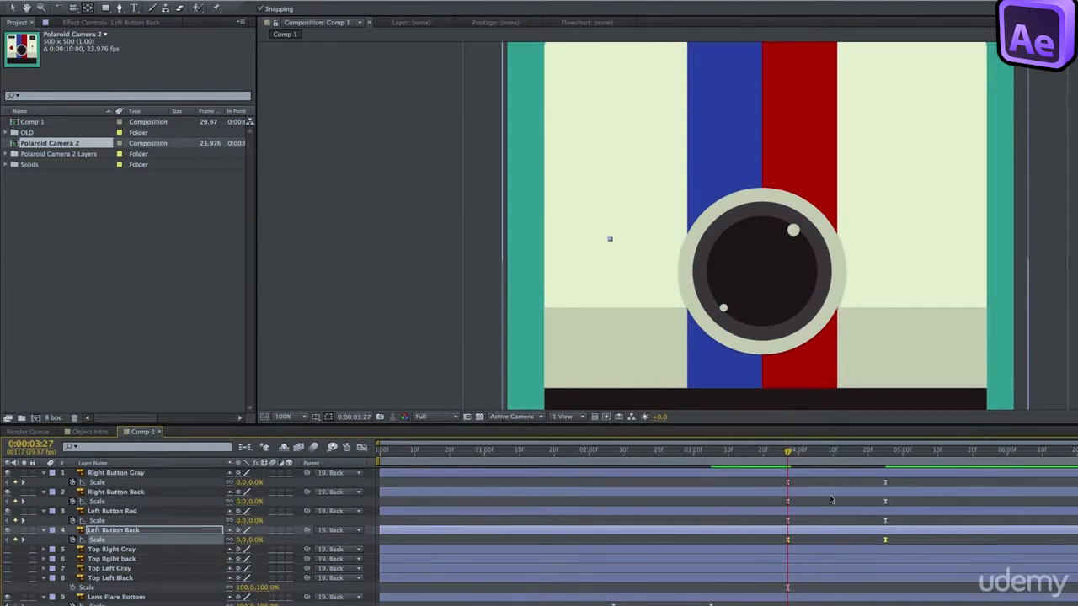
{"action": "left_click", "coordinate": [899, 504], "text": "shift"}
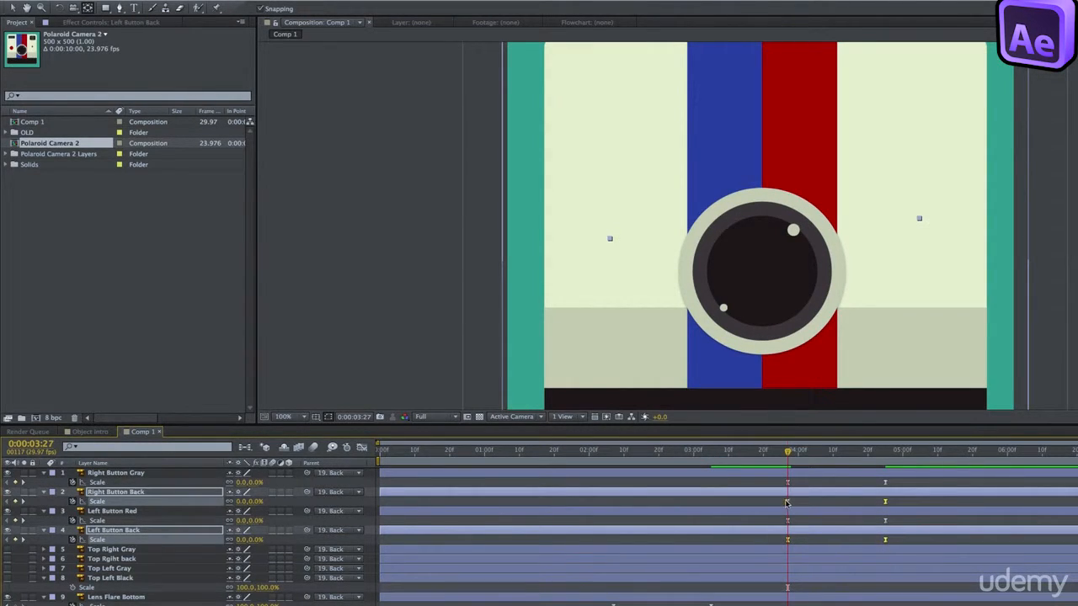
{"action": "left_click_drag", "start_coordinate": [787, 503], "coordinate": [773, 503]}
{"action": "left_click", "coordinate": [819, 451]}
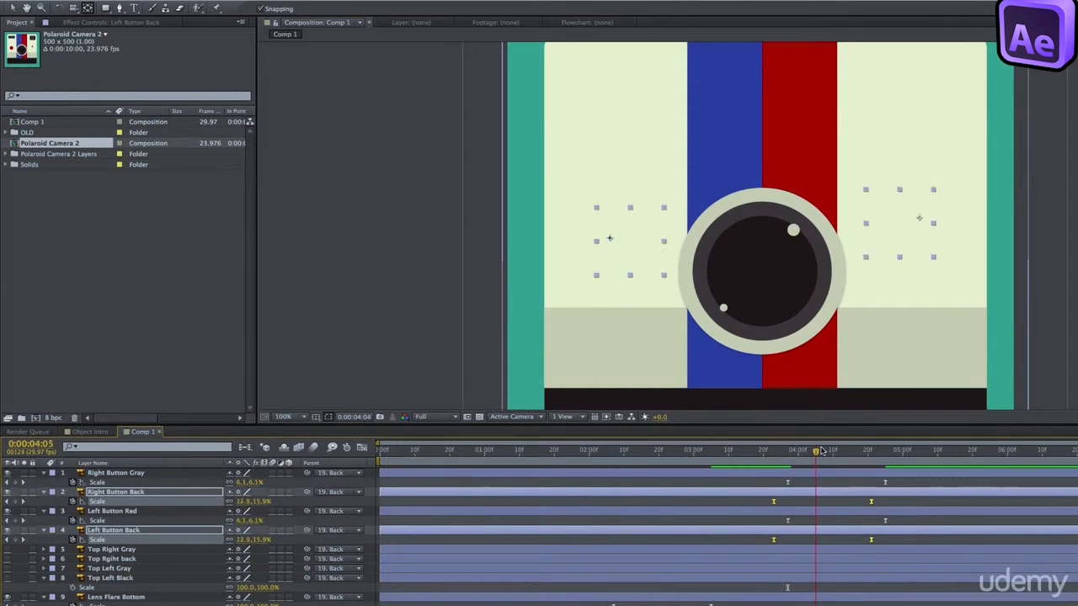
{"action": "mouse_move", "coordinate": [821, 452]}
{"action": "left_mouse_down"}
{"action": "mouse_move", "coordinate": [895, 453]}
{"action": "mouse_move", "coordinate": [822, 460]}
{"action": "left_mouse_up"}
{"action": "left_click_drag", "start_coordinate": [773, 504], "coordinate": [768, 504]}
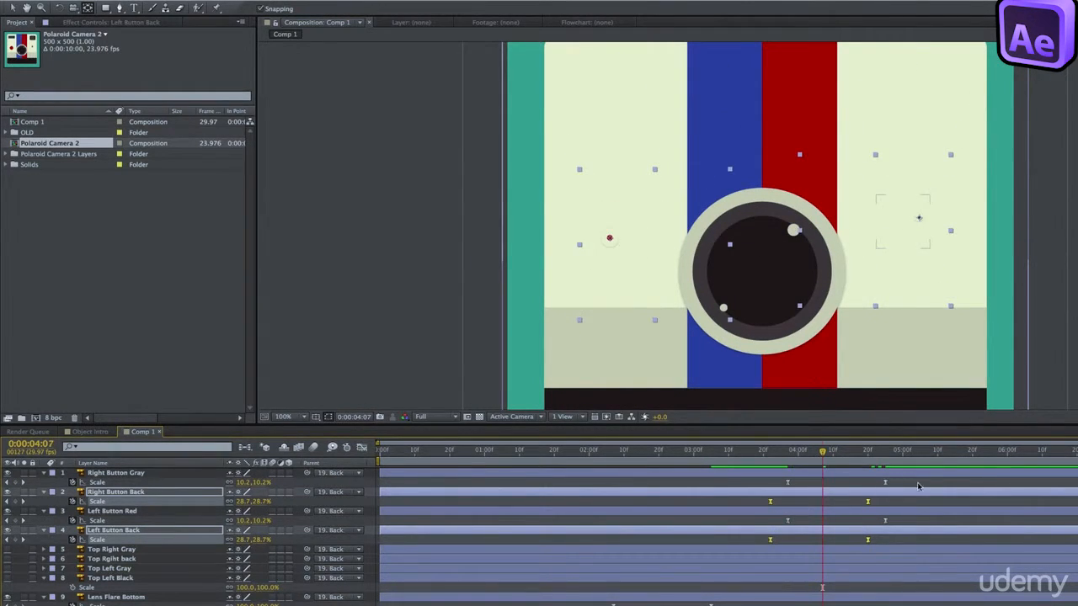
{"action": "left_click_drag", "start_coordinate": [902, 515], "coordinate": [717, 540]}
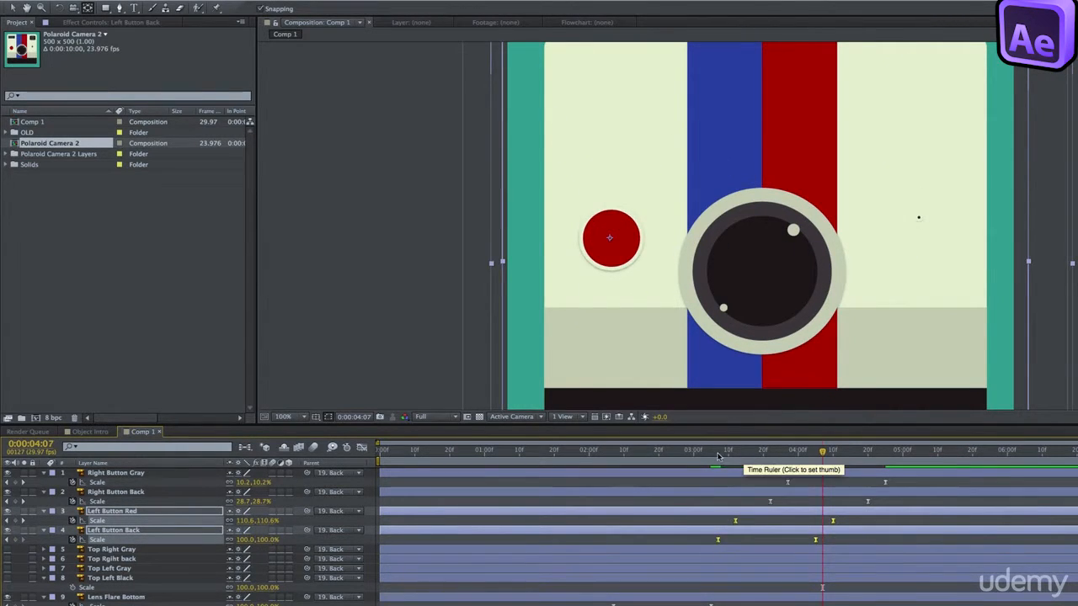
{"action": "left_click_drag", "start_coordinate": [718, 455], "coordinate": [852, 530]}
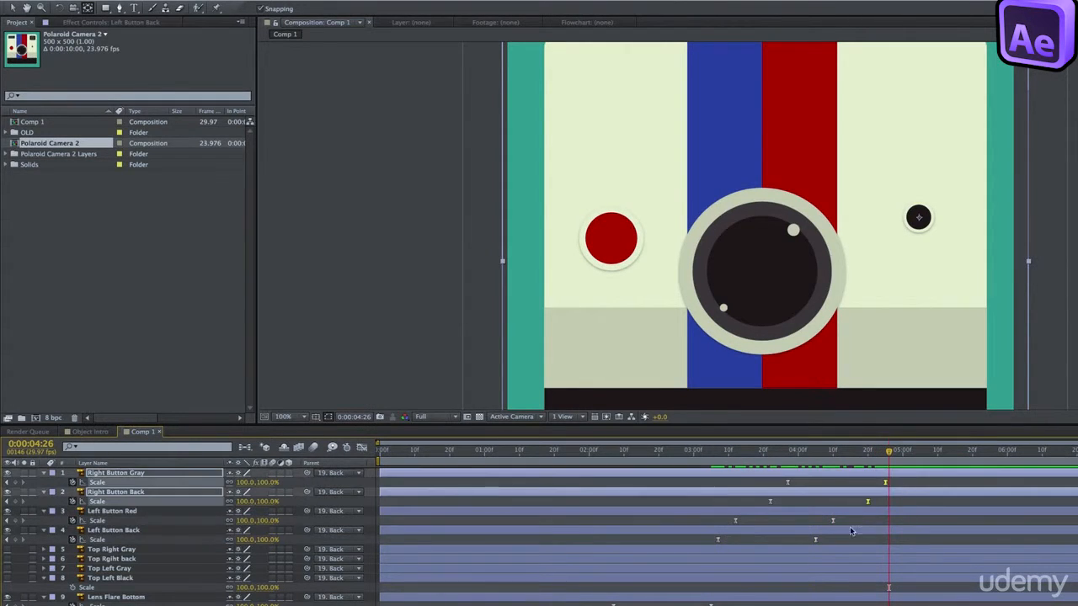
Slide all four button layers earlier so their scale-up begins around 0:00:02:00, check the timing, and collapse their Scale properties
{"action": "left_click", "coordinate": [851, 530]}
{"action": "left_click", "coordinate": [878, 474], "text": "shift"}
{"action": "key", "text": "v"}
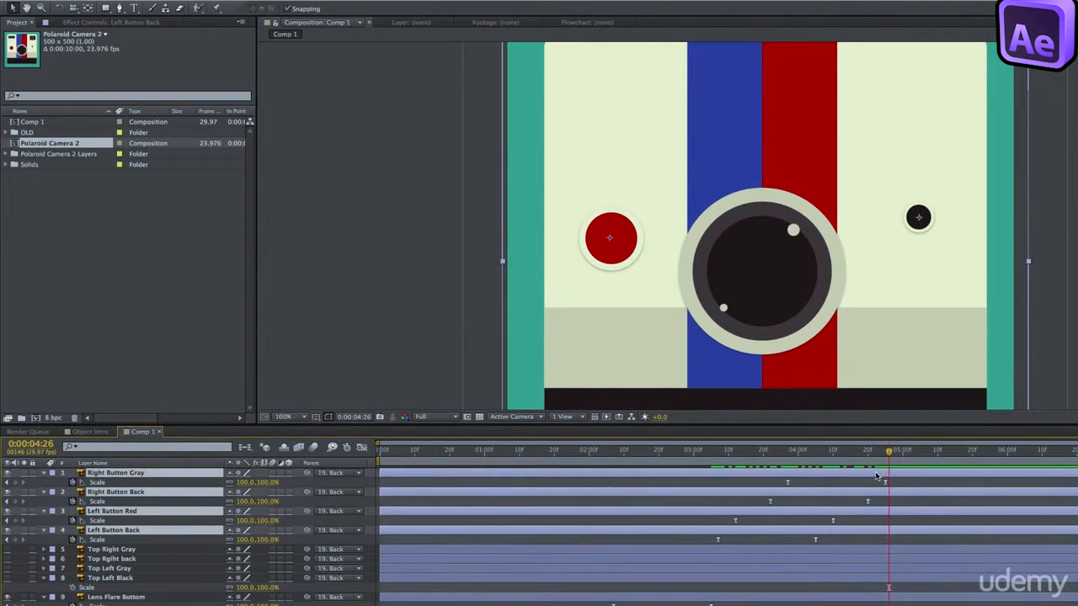
{"action": "left_click_drag", "start_coordinate": [876, 477], "coordinate": [750, 479]}
{"action": "left_click_drag", "start_coordinate": [602, 456], "coordinate": [698, 475]}
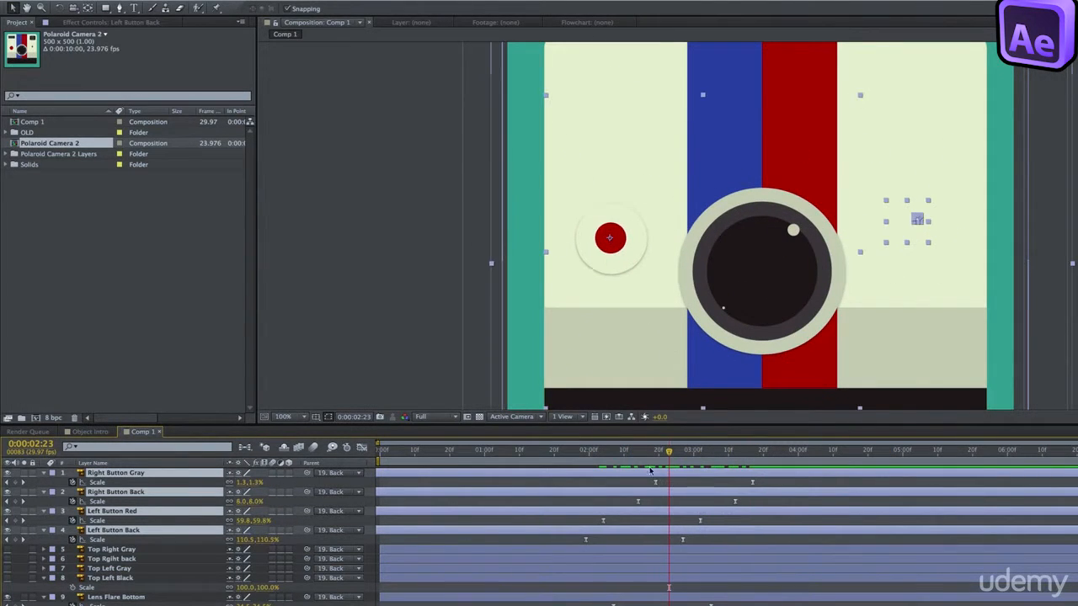
{"action": "left_click_drag", "start_coordinate": [614, 456], "coordinate": [672, 473]}
{"action": "key", "text": "s"}
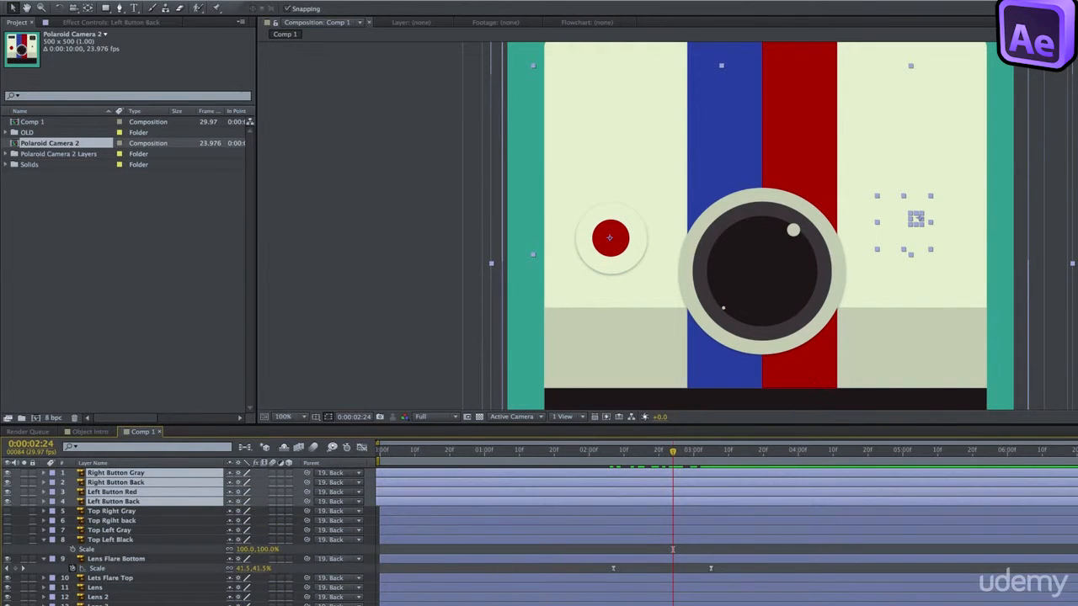
{"action": "key", "text": "F2"}
Turn on the visibility of the four top layers: Top Right Gray, Top Rgiht back, Top Left Gray and Top Left Black
{"action": "left_click", "coordinate": [105, 540]}
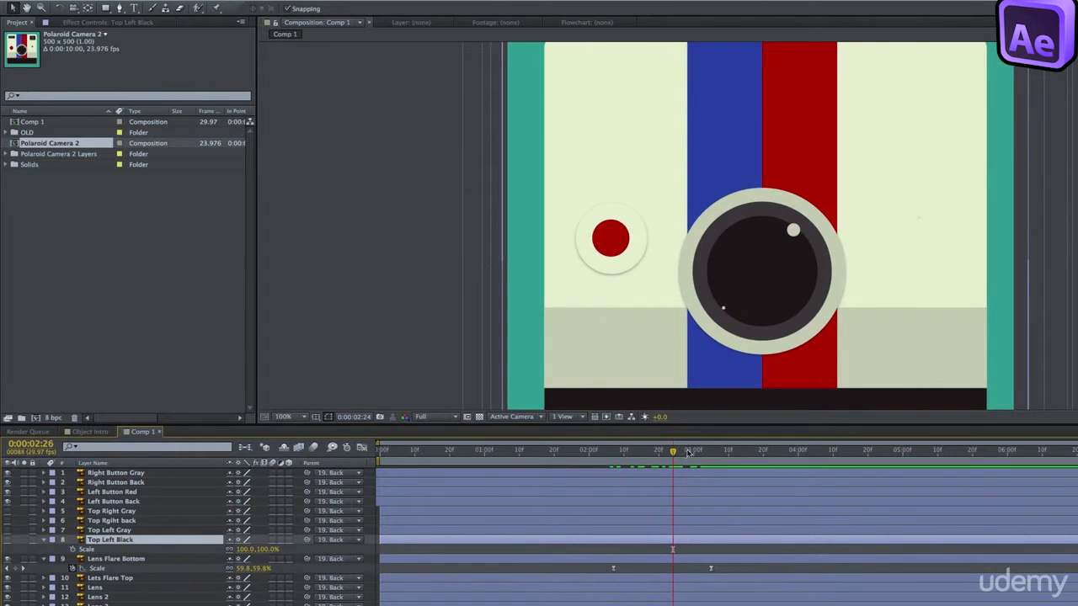
{"action": "left_click_drag", "start_coordinate": [689, 453], "coordinate": [788, 453]}
{"action": "scroll", "coordinate": [757, 358], "scroll_direction": "down", "scroll_amount": 2}
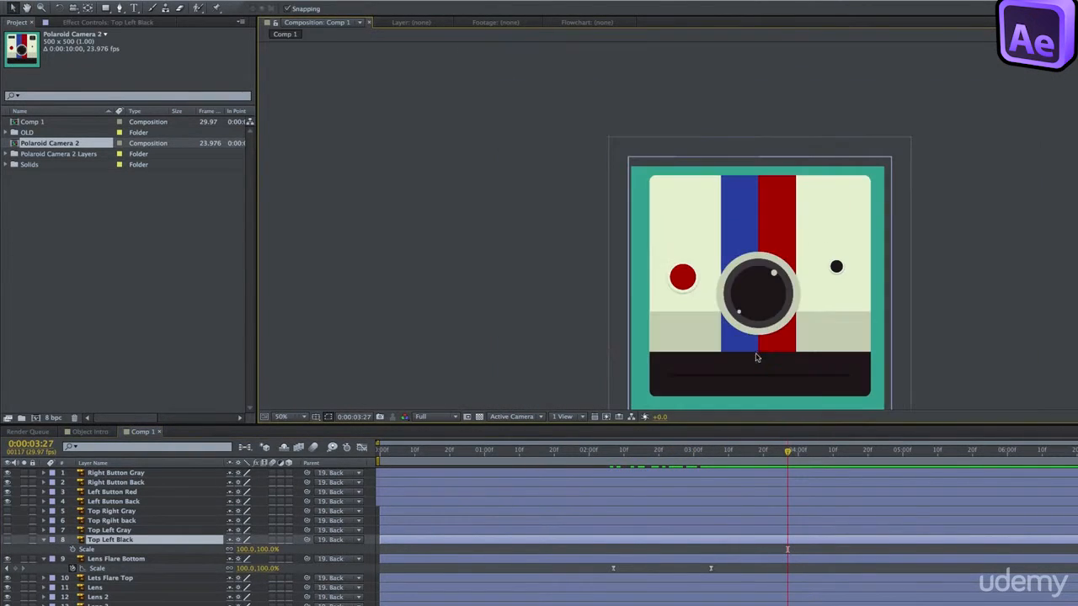
{"action": "left_click", "coordinate": [281, 416]}
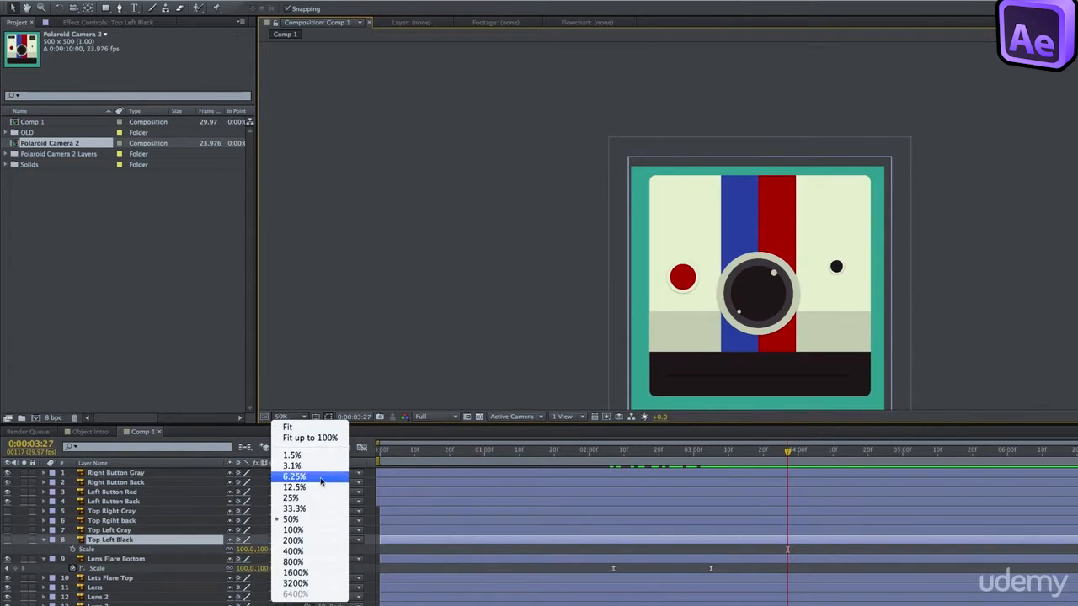
{"action": "left_click", "coordinate": [328, 538]}
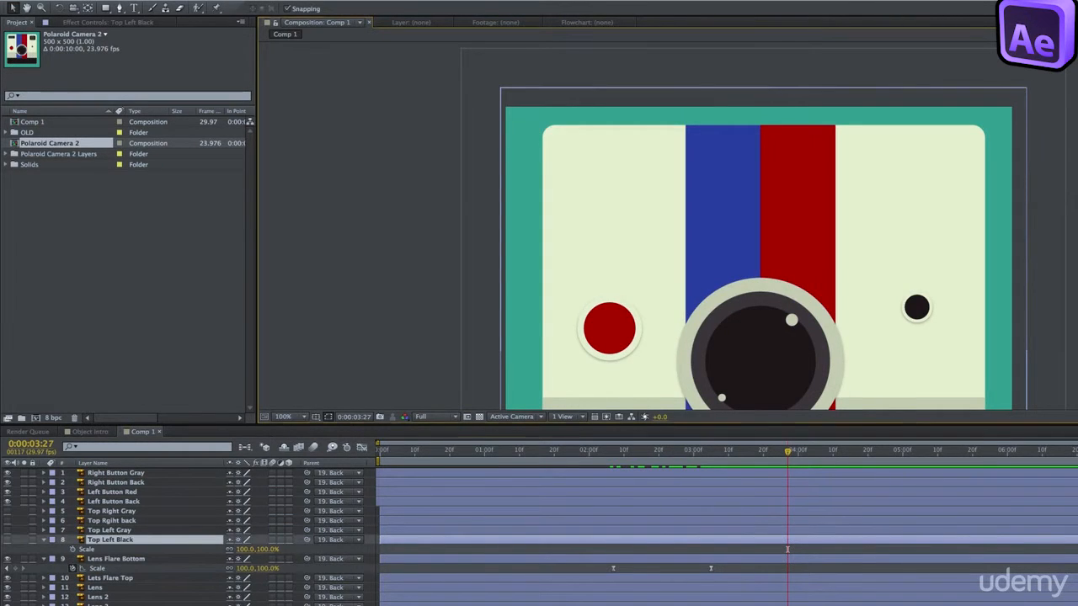
{"action": "left_click", "coordinate": [149, 541]}
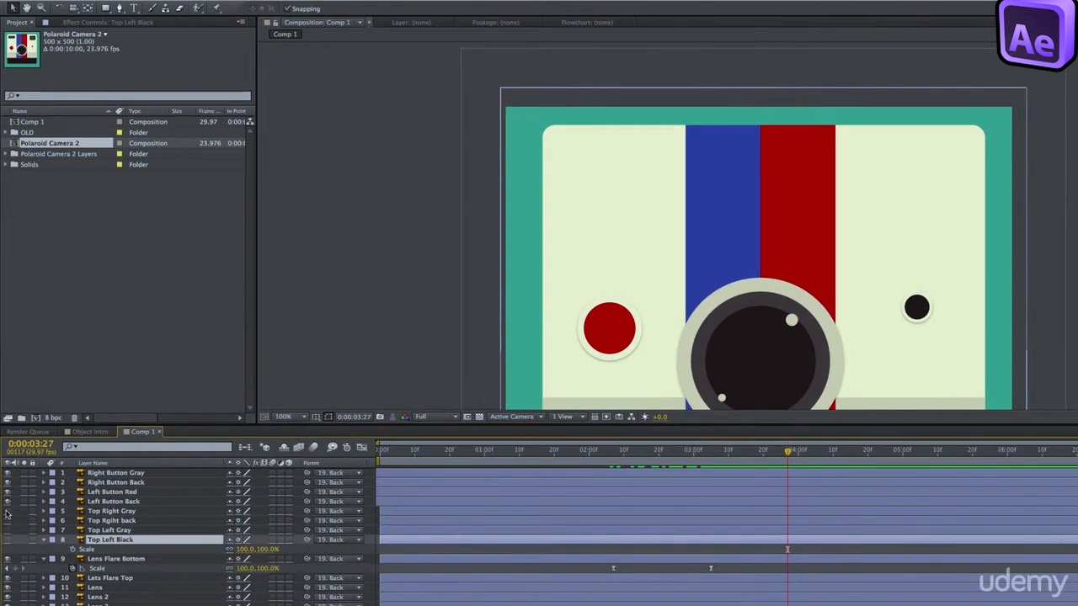
{"action": "left_click", "coordinate": [110, 519], "text": "shift"}
{"action": "left_click", "coordinate": [84, 511], "text": "shift"}
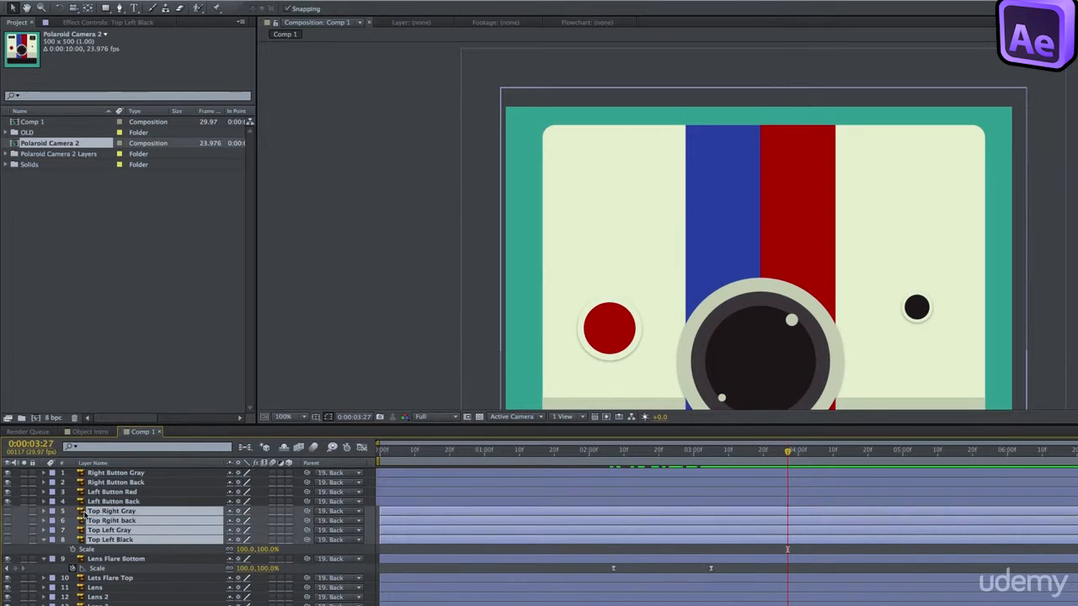
{"action": "left_click", "coordinate": [7, 512]}
{"action": "mouse_move", "coordinate": [806, 444]}
{"action": "left_mouse_down"}
{"action": "mouse_move", "coordinate": [830, 449]}
{"action": "mouse_move", "coordinate": [799, 449]}
{"action": "left_mouse_up"}
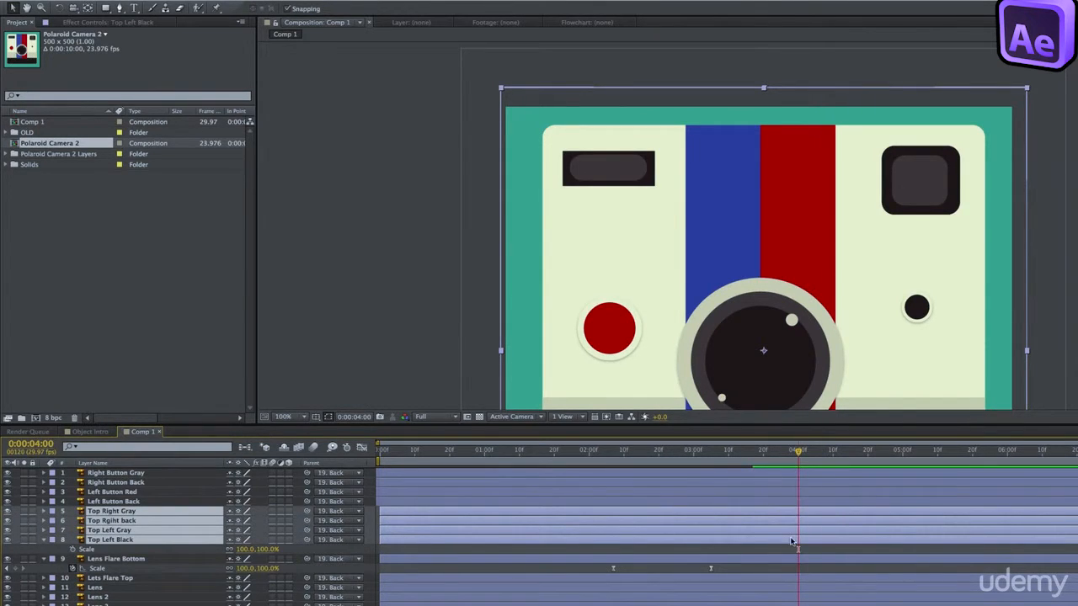
Move the anchor points of Top Left Black and Top Left Gray onto the centre of the wide black window
{"action": "left_click", "coordinate": [90, 8]}
{"action": "left_click", "coordinate": [855, 540]}
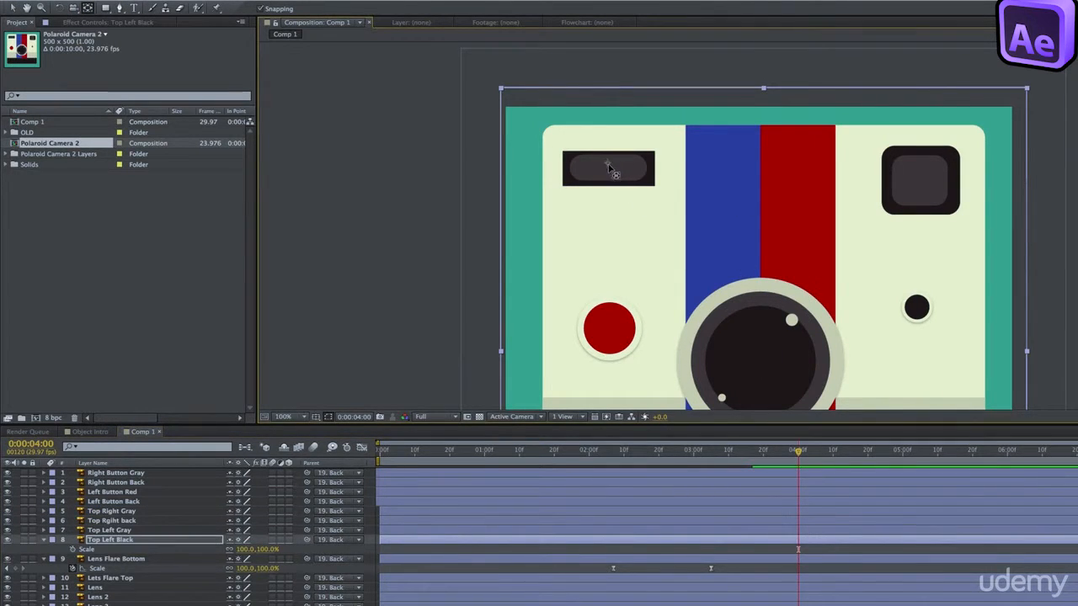
{"action": "left_click", "coordinate": [817, 529]}
{"action": "left_click_drag", "start_coordinate": [765, 348], "coordinate": [608, 169]}
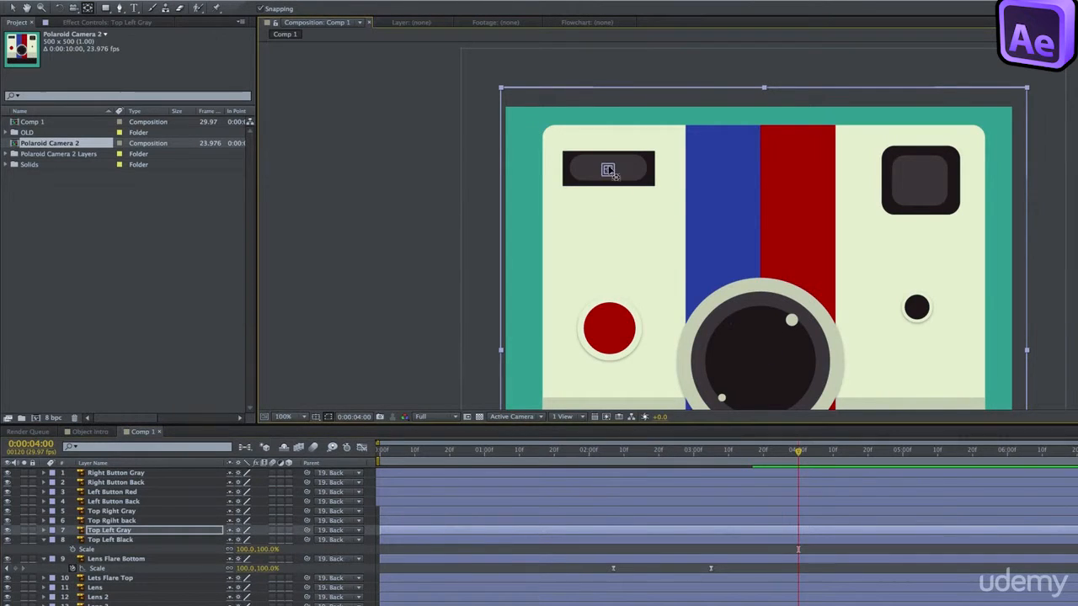
Move the anchor points of Top Rgiht back and Top Right Gray onto the centre of the square black window
{"action": "left_click", "coordinate": [808, 520]}
{"action": "left_click_drag", "start_coordinate": [767, 356], "coordinate": [921, 184]}
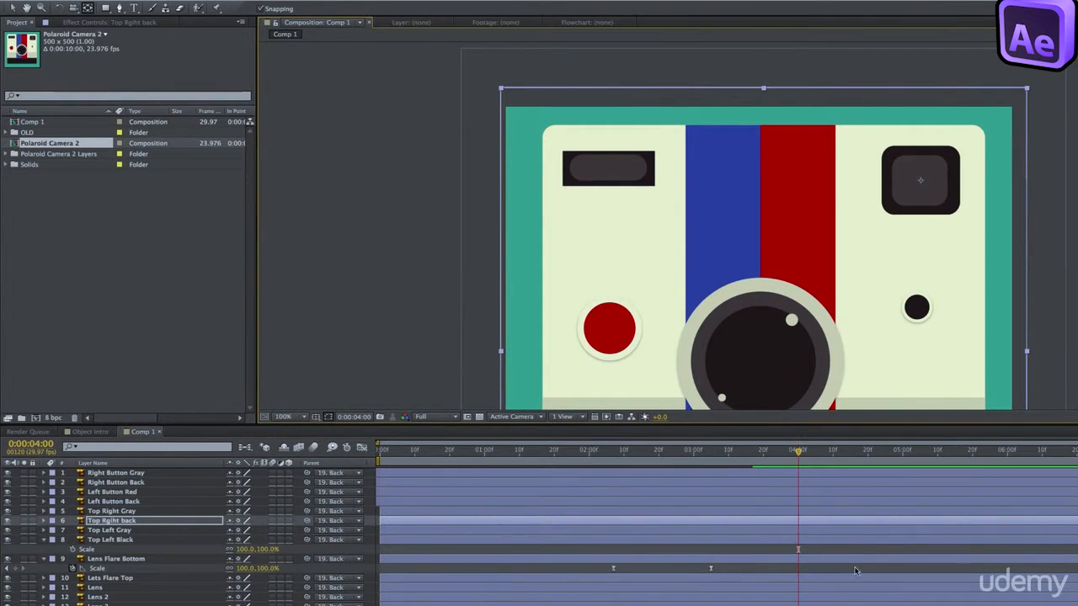
{"action": "left_click", "coordinate": [838, 510]}
{"action": "left_click_drag", "start_coordinate": [763, 353], "coordinate": [921, 182]}
Go to 0:00:02:27, reveal the Bottom layer's Scale property and copy its two keyframes
{"action": "left_click", "coordinate": [802, 542]}
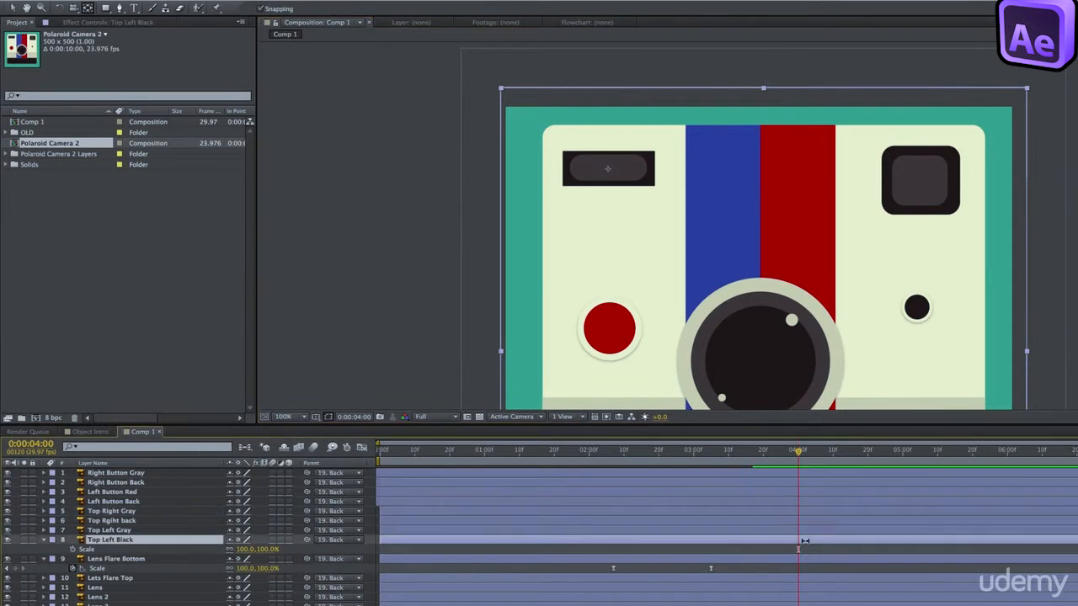
{"action": "left_click", "coordinate": [795, 531], "text": "shift"}
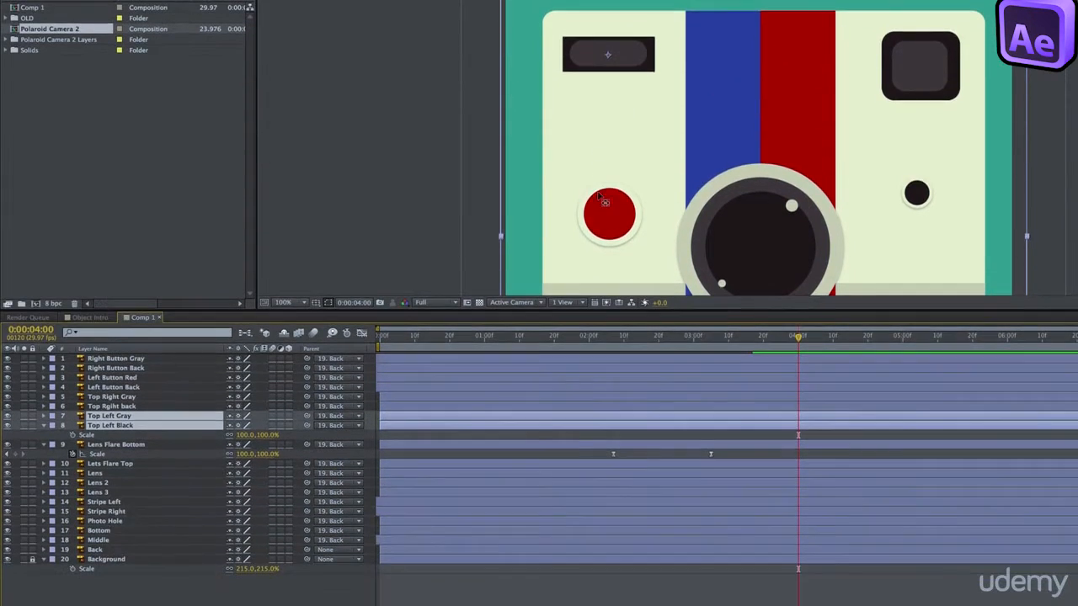
{"action": "left_click_drag", "start_coordinate": [597, 313], "coordinate": [596, 155]}
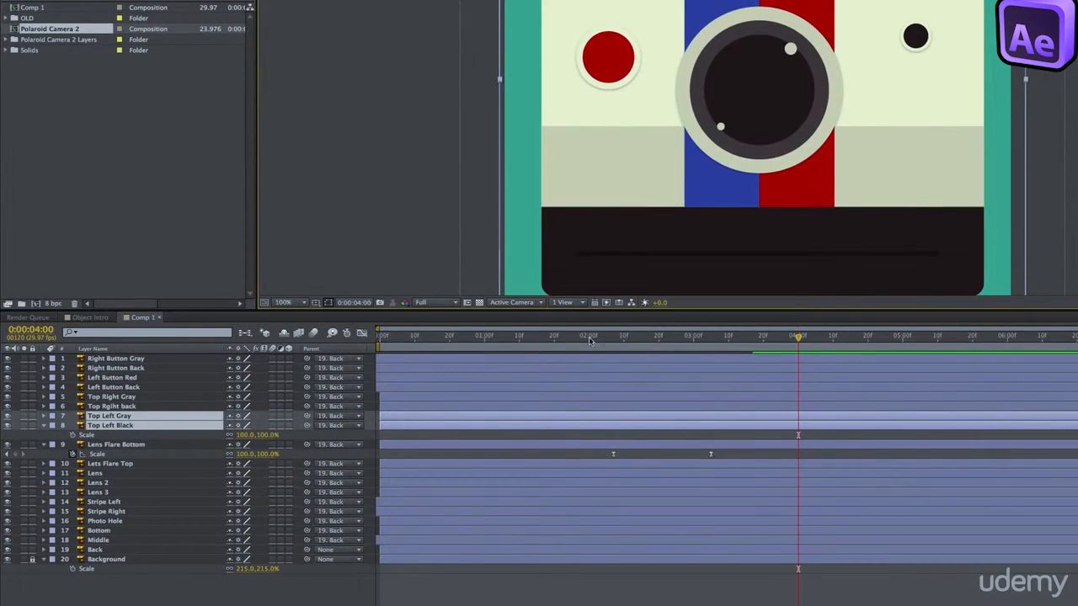
{"action": "left_click_drag", "start_coordinate": [589, 341], "coordinate": [683, 347]}
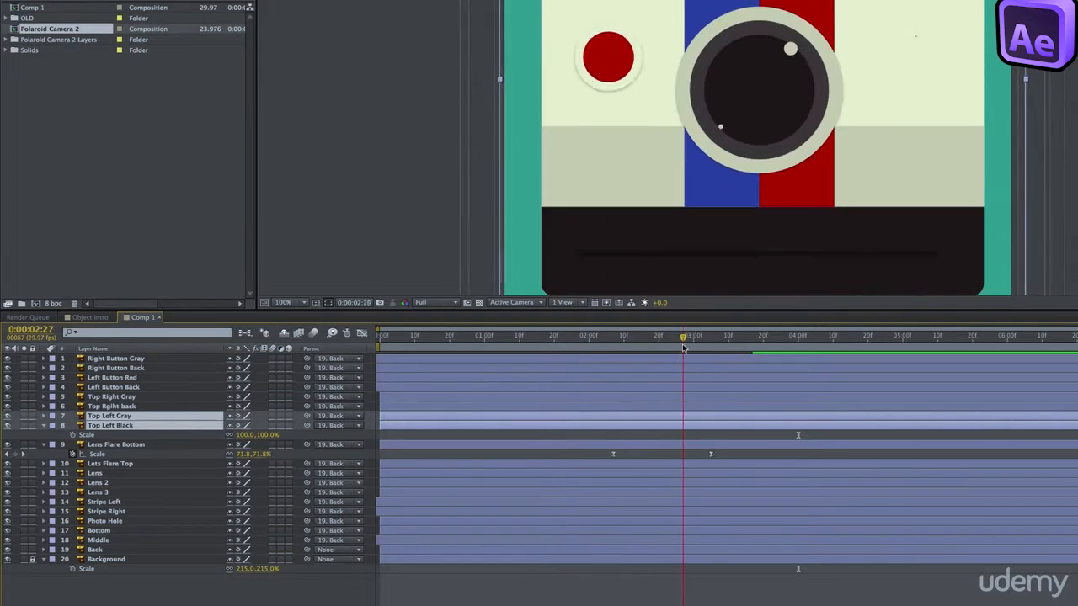
{"action": "left_click", "coordinate": [126, 539]}
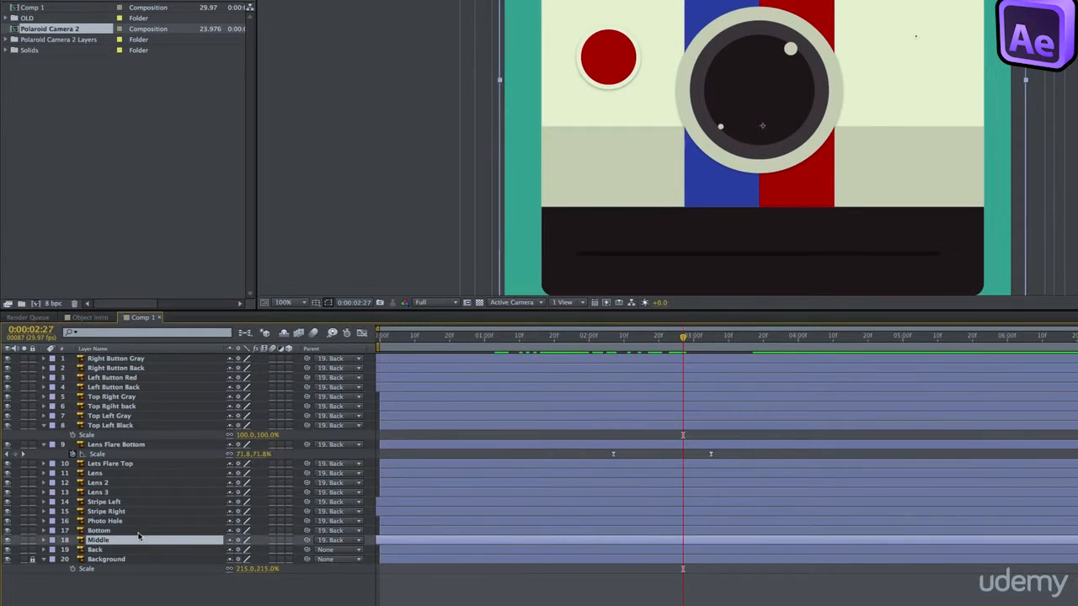
{"action": "left_click", "coordinate": [138, 532]}
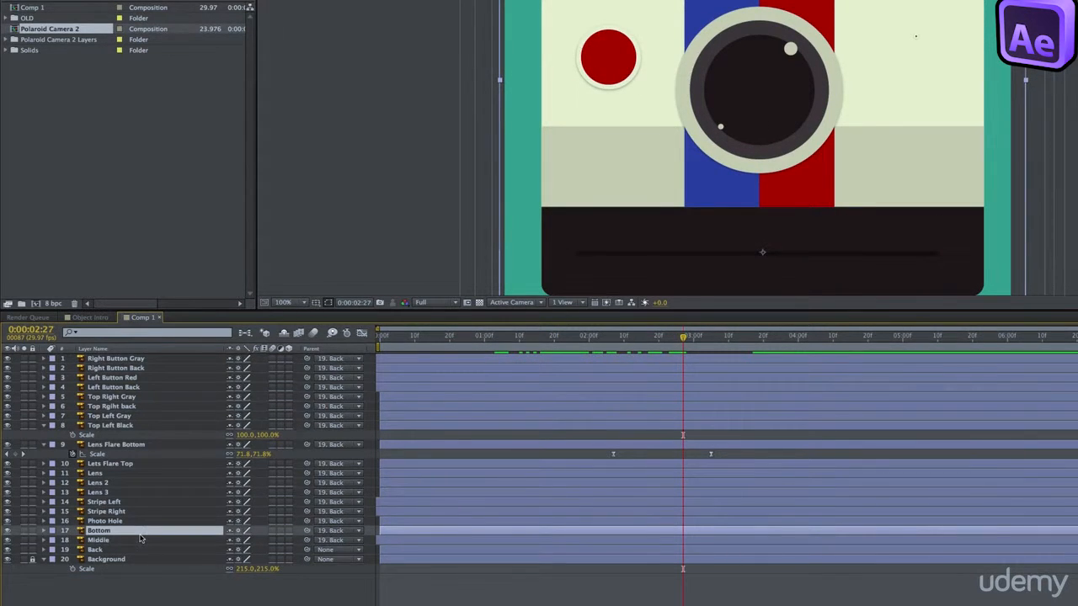
{"action": "key", "text": "s"}
{"action": "left_click_drag", "start_coordinate": [498, 544], "coordinate": [662, 540]}
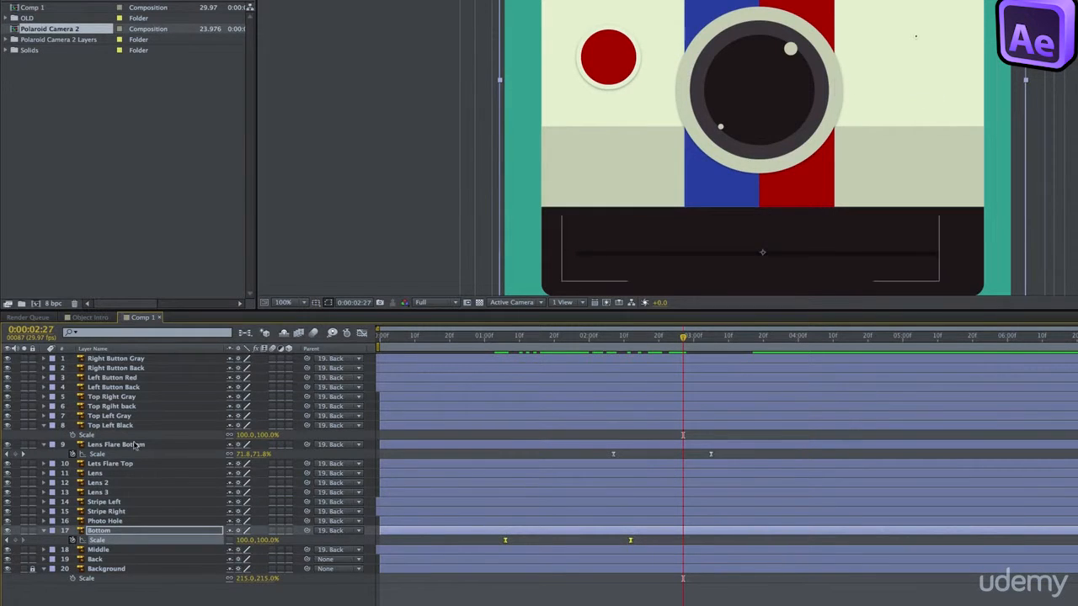
Paste the Bottom layer's Scale keyframes onto Top Left Gray and Top Left Black at 0:00:02:27, and reveal them
{"action": "left_click", "coordinate": [119, 417]}
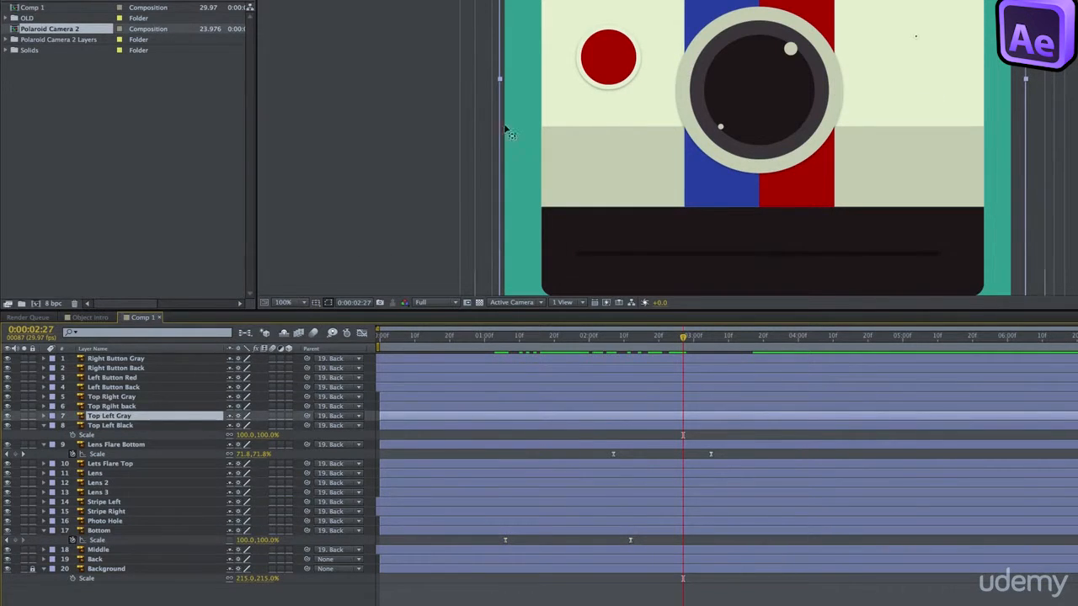
{"action": "left_click_drag", "start_coordinate": [631, 105], "coordinate": [542, 231]}
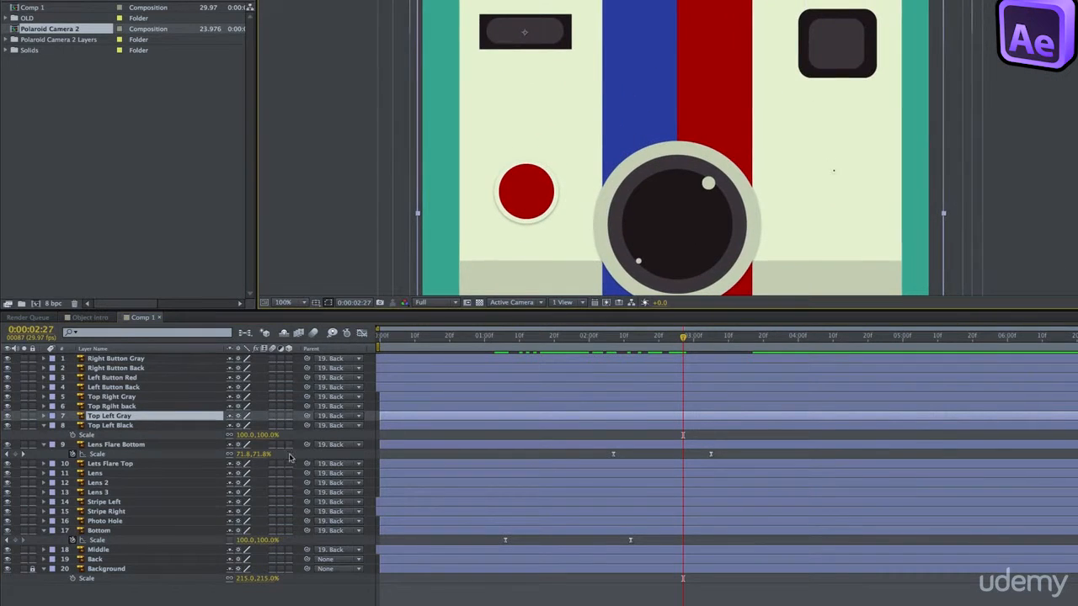
{"action": "left_click", "coordinate": [132, 425], "text": "shift"}
{"action": "key", "text": "ctrl+v"}
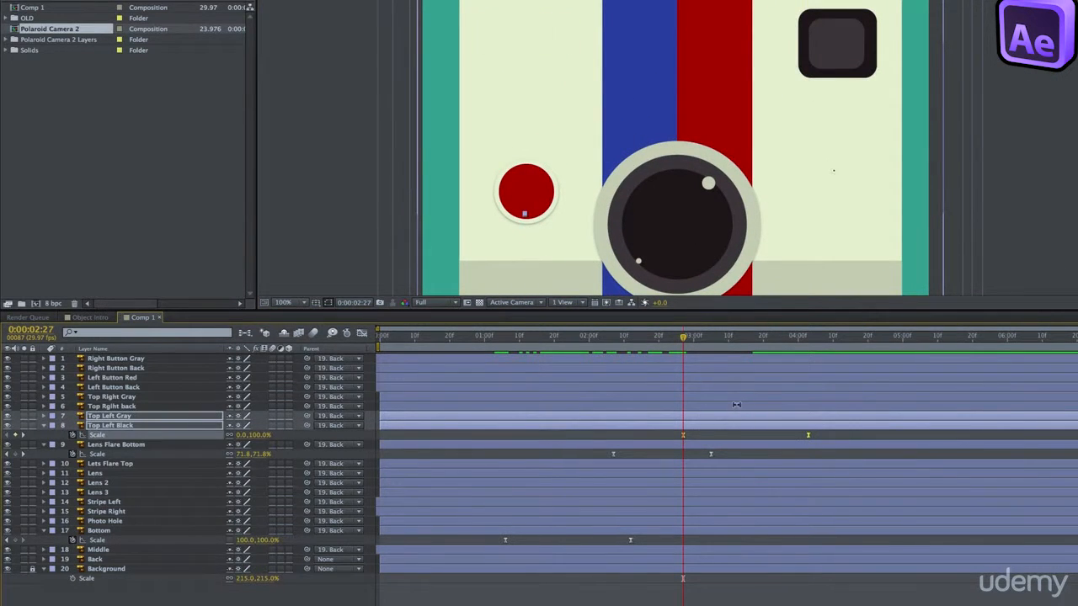
{"action": "key", "text": "u"}
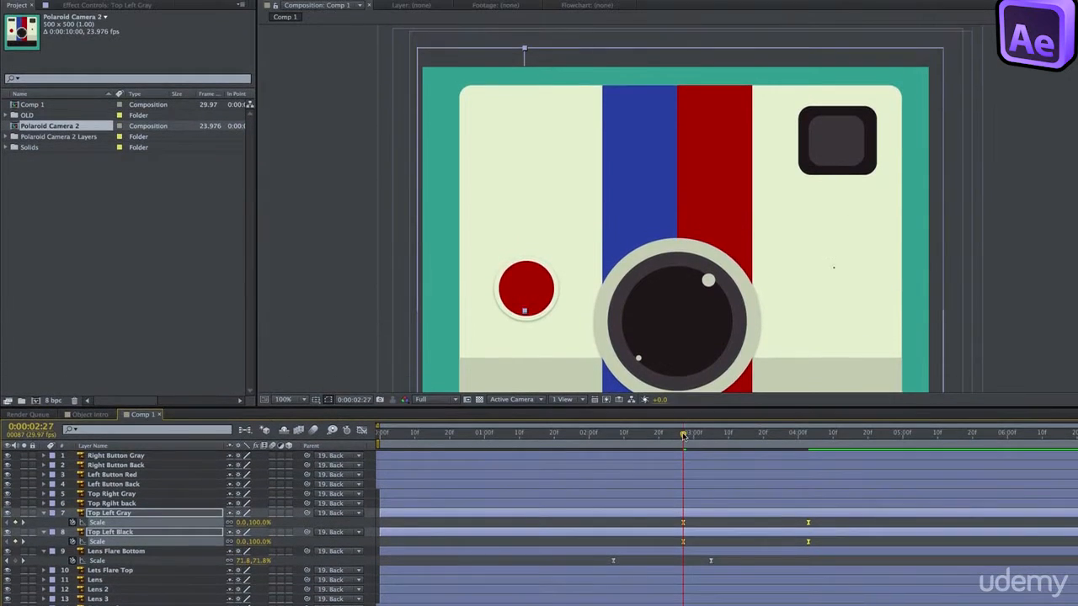
Offset Top Left Gray about five frames after Top Left Black, and slide both layers' Scale keyframes earlier so Top Left Black starts at 0:00:02:16
{"action": "left_click_drag", "start_coordinate": [683, 339], "coordinate": [724, 340]}
{"action": "left_click_drag", "start_coordinate": [725, 436], "coordinate": [761, 439]}
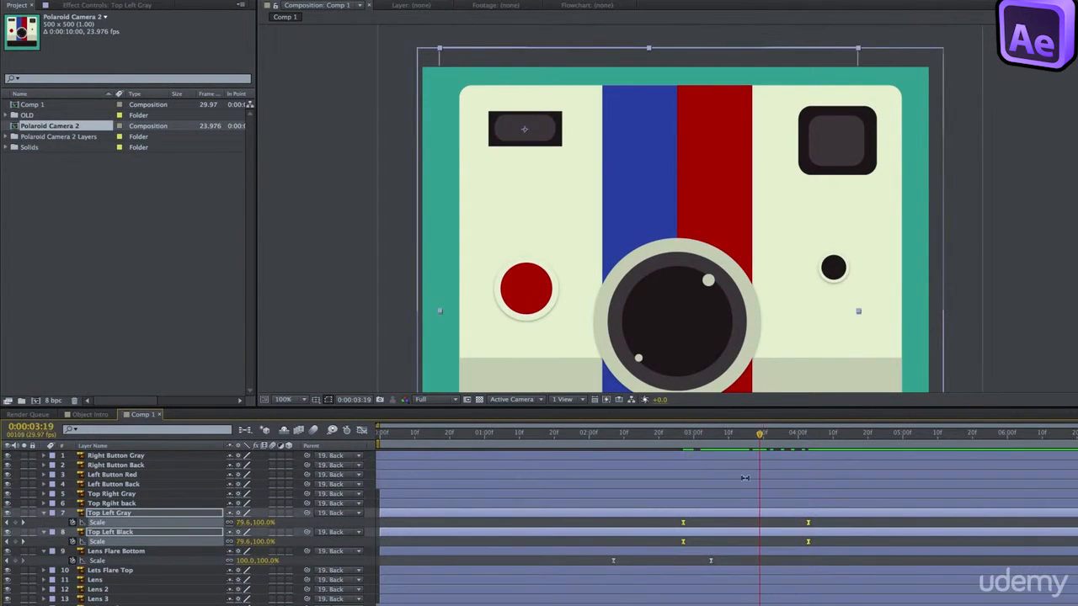
{"action": "left_click", "coordinate": [709, 519]}
{"action": "left_click_drag", "start_coordinate": [709, 513], "coordinate": [731, 515]}
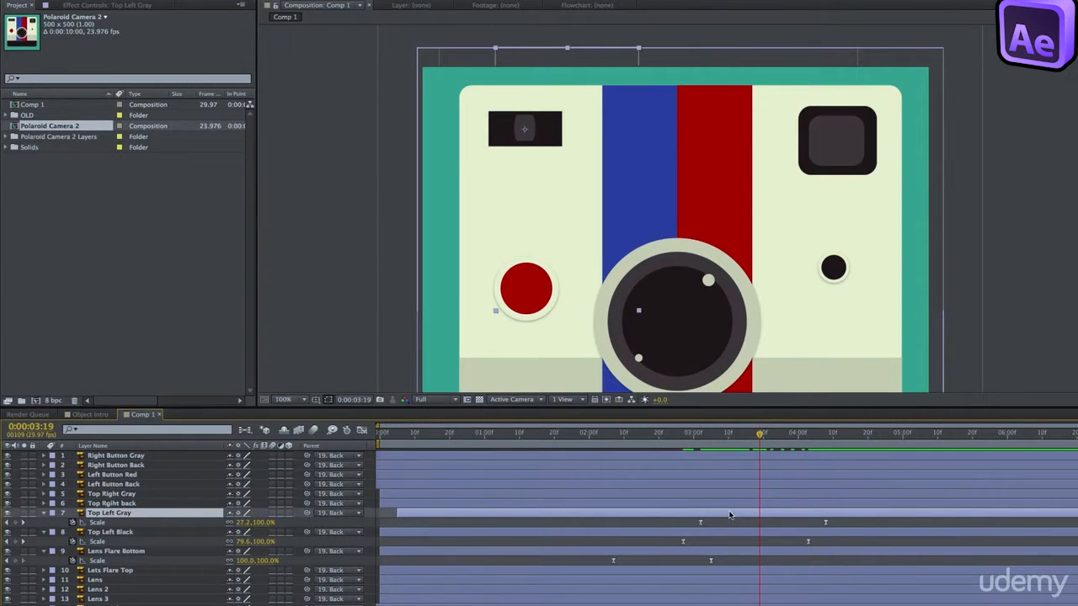
{"action": "left_click_drag", "start_coordinate": [670, 435], "coordinate": [819, 449]}
{"action": "left_click_drag", "start_coordinate": [854, 543], "coordinate": [662, 523]}
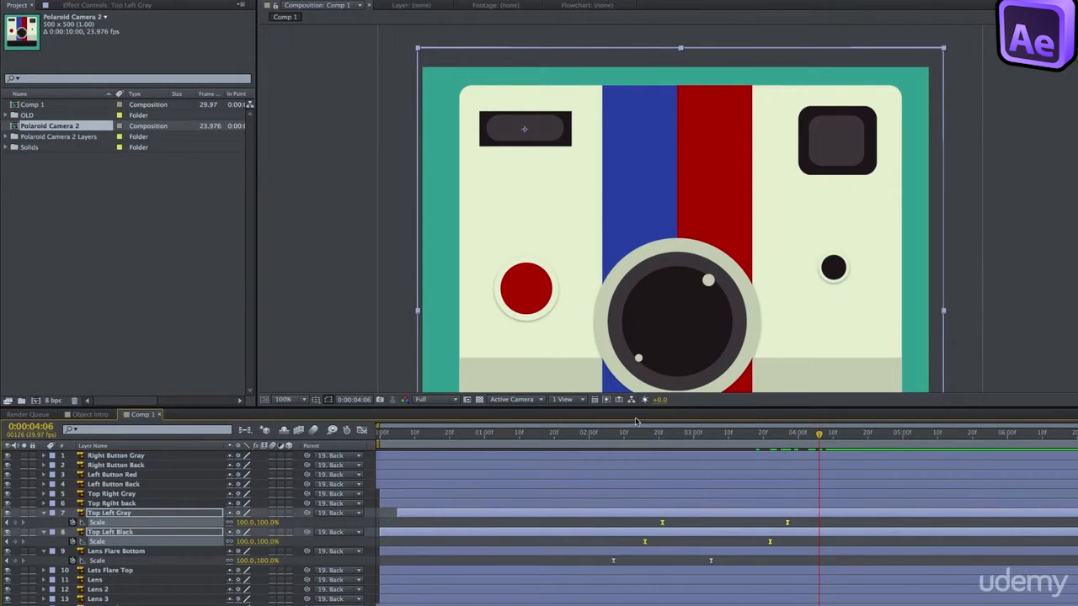
{"action": "left_click_drag", "start_coordinate": [654, 438], "coordinate": [780, 444]}
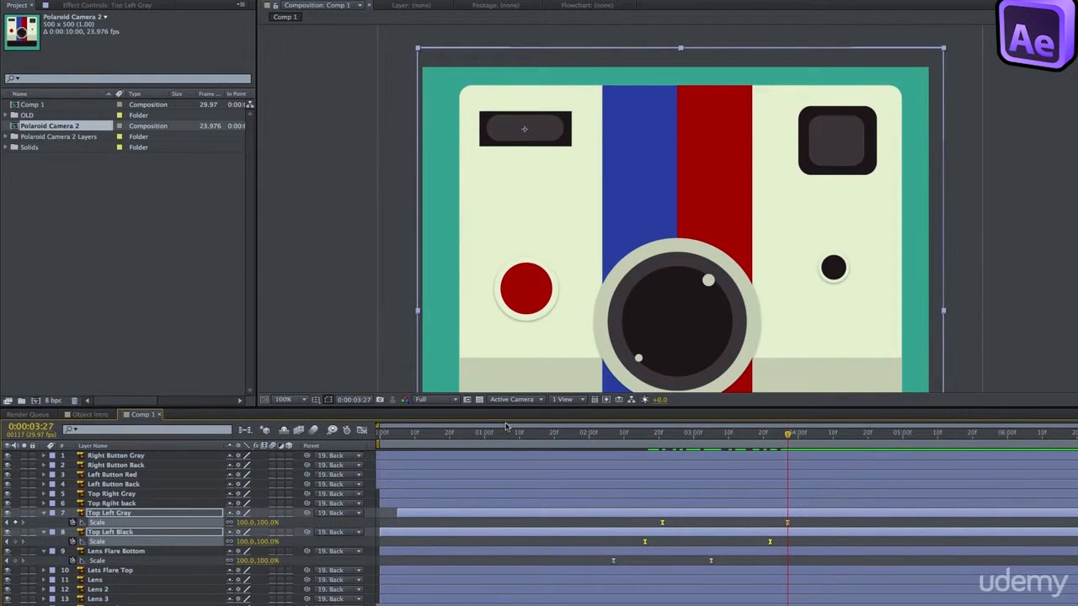
Paste the same Scale keyframes onto Top Rgiht back and Top Right Gray at 0:00:03:02
{"action": "left_click", "coordinate": [146, 502]}
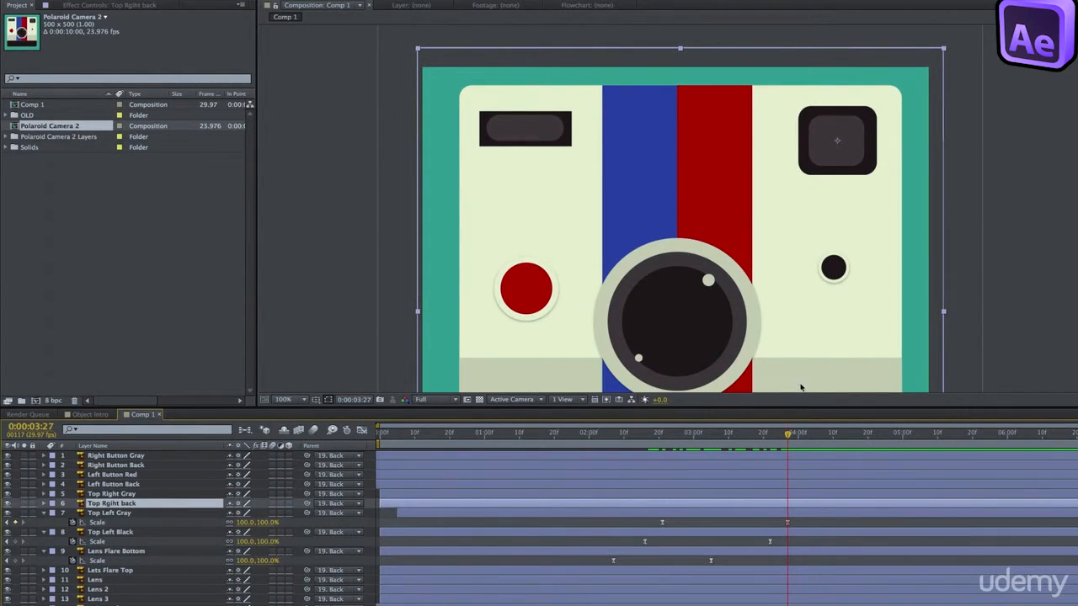
{"action": "left_click", "coordinate": [124, 494], "text": "shift"}
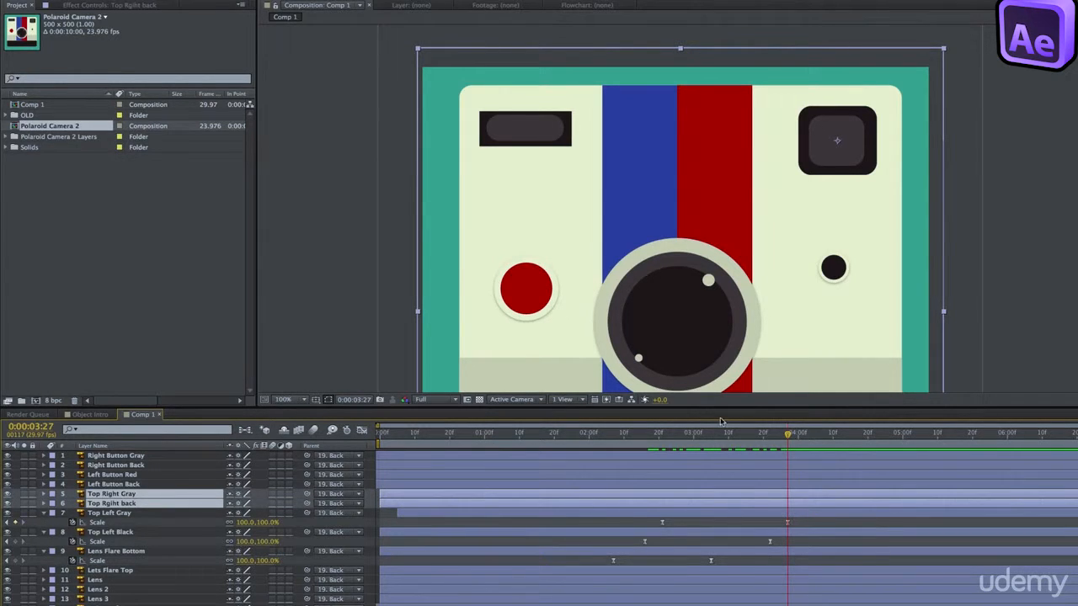
{"action": "left_click", "coordinate": [699, 433]}
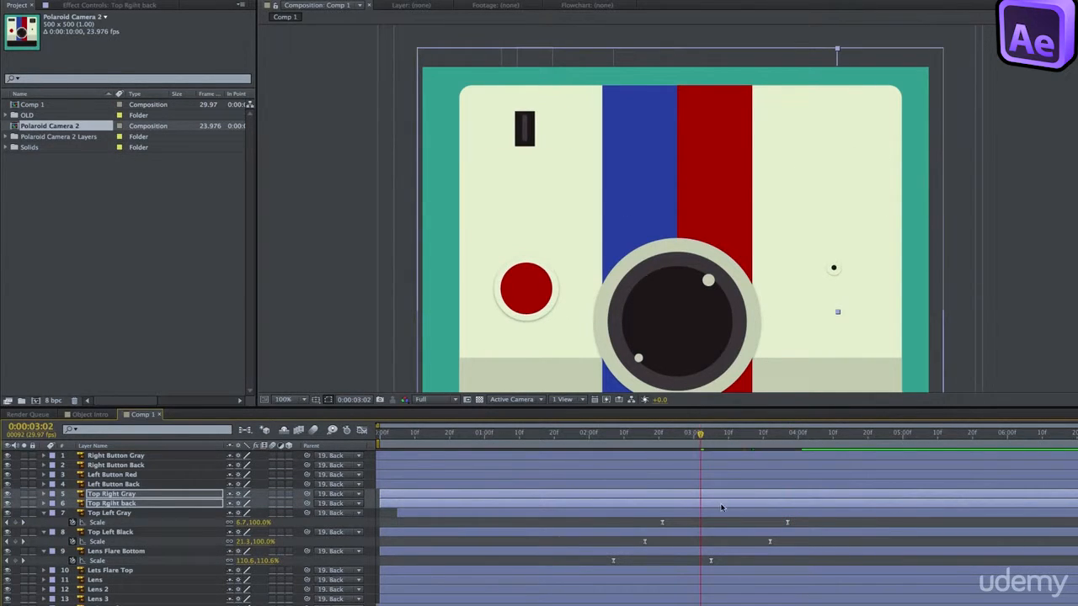
{"action": "key", "text": "ctrl+v"}
Slide the pasted Scale keyframes earlier so Top Rgiht back starts at 0:00:02:16 and Top Right Gray about six frames after it
{"action": "left_click", "coordinate": [816, 520]}
{"action": "left_click_drag", "start_coordinate": [839, 504], "coordinate": [682, 499]}
{"action": "left_click", "coordinate": [726, 513], "text": "shift"}
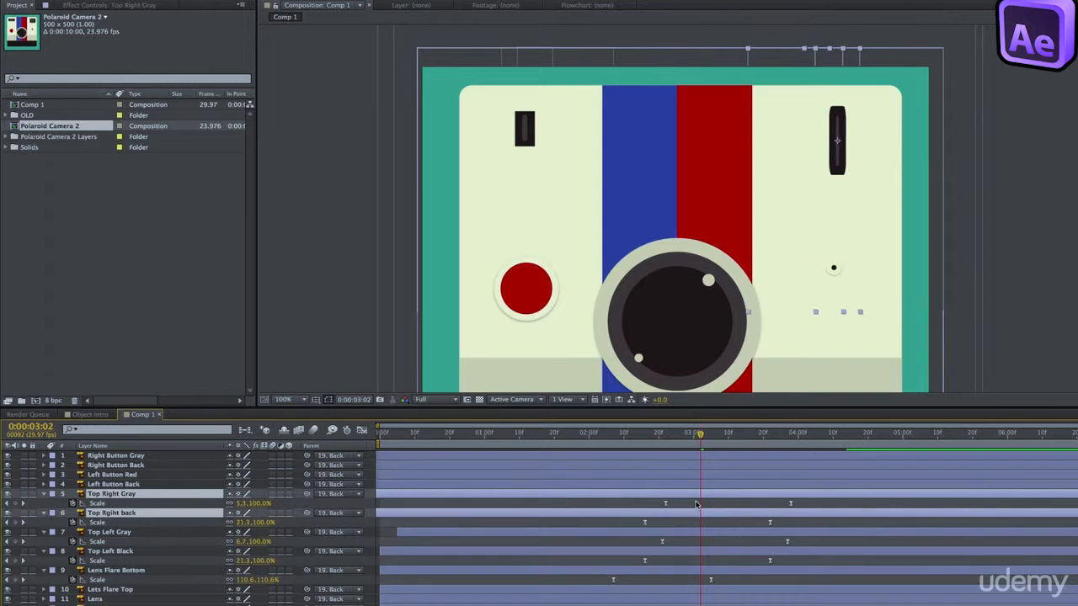
{"action": "left_click", "coordinate": [723, 505]}
Check the timing of the top windows' scale-up and parent Top Right Gray to Top Rgiht back
{"action": "left_click", "coordinate": [726, 495]}
{"action": "left_click_drag", "start_coordinate": [704, 445], "coordinate": [761, 440]}
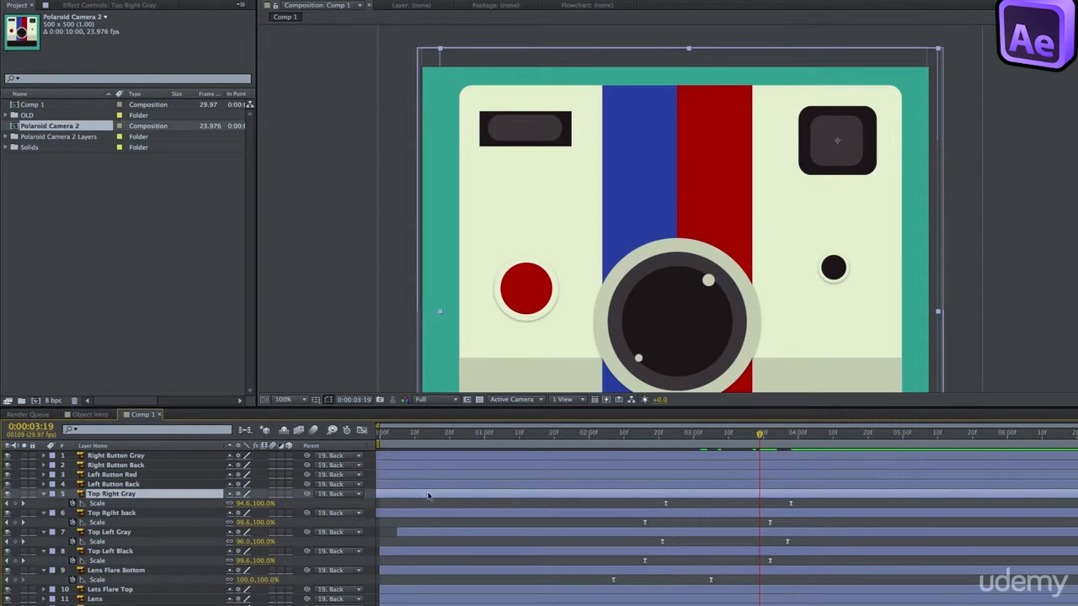
{"action": "left_click_drag", "start_coordinate": [269, 503], "coordinate": [176, 512]}
{"action": "left_click", "coordinate": [176, 513]}
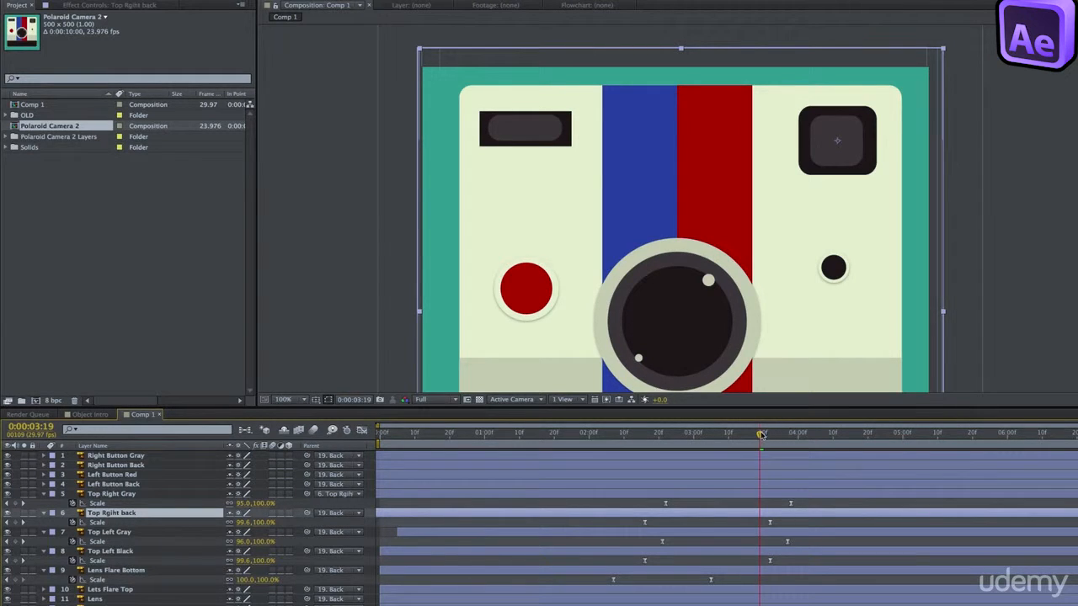
Add a 0° Rotation keyframe to Top Rgiht back at 0:00:03:22 and show its Scale keyframes alongside
{"action": "left_click_drag", "start_coordinate": [761, 434], "coordinate": [771, 437]}
{"action": "key", "text": "r"}
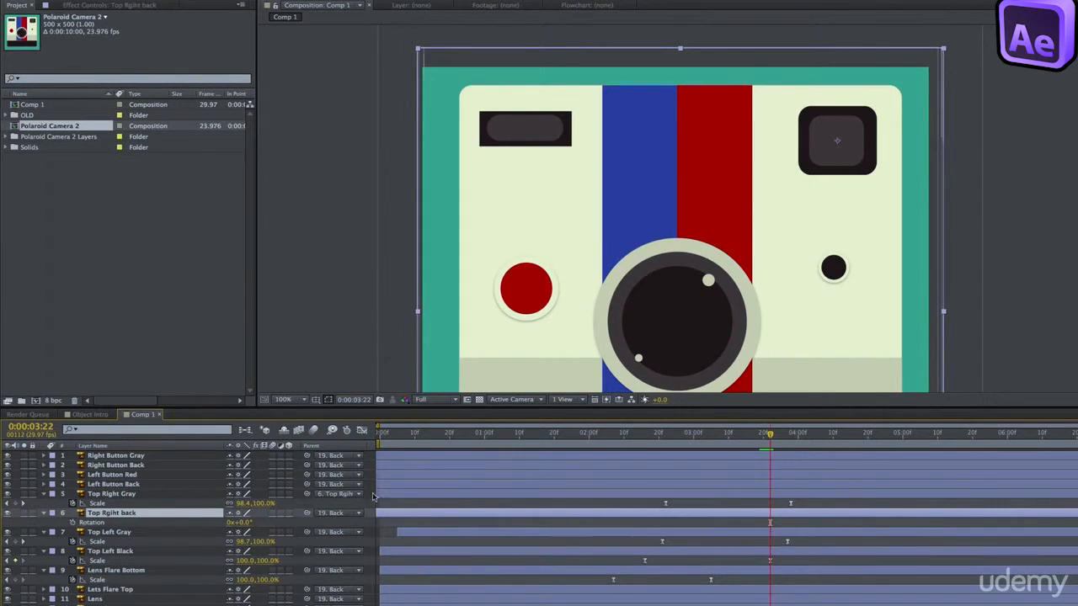
{"action": "left_click", "coordinate": [73, 522]}
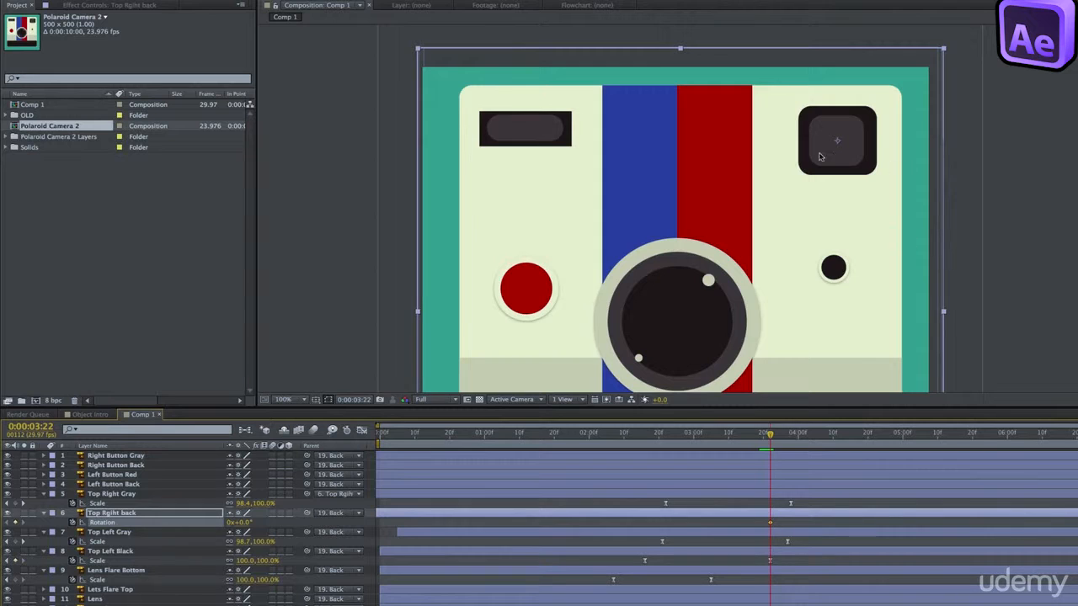
{"action": "key", "text": "shift+s"}
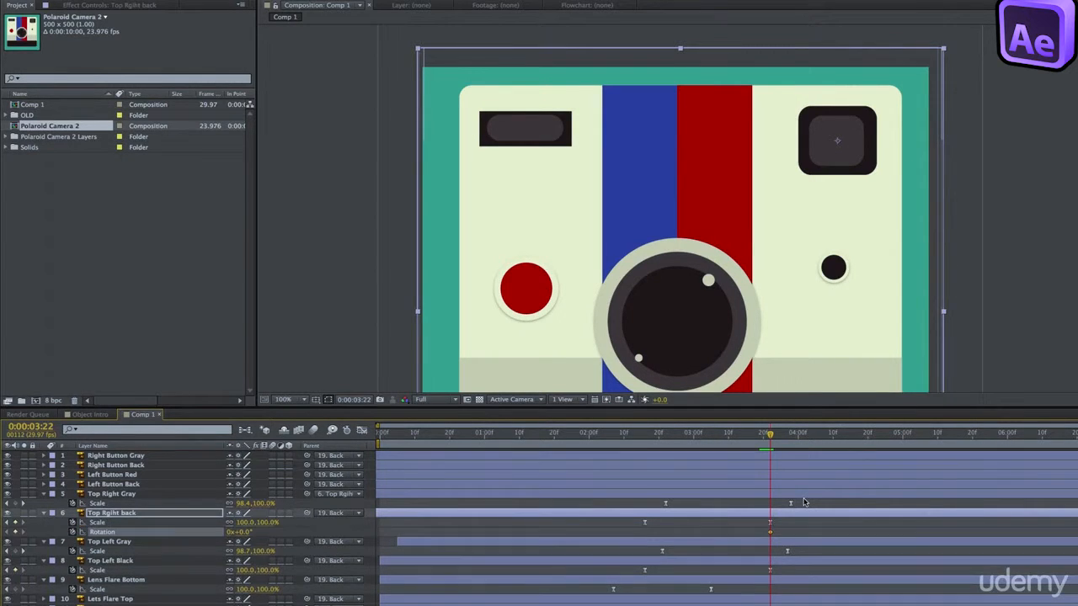
Set Top Rgiht back's Rotation to -90° at 0:00:02:16, ease both Rotation keyframes and check the motion
{"action": "left_click_drag", "start_coordinate": [696, 436], "coordinate": [645, 445]}
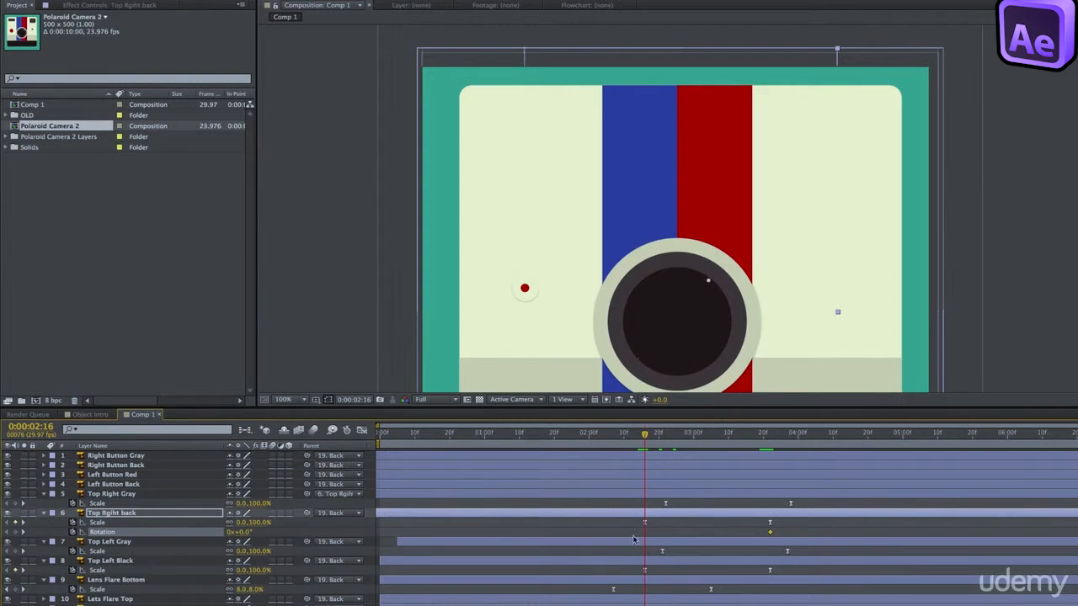
{"action": "left_click_drag", "start_coordinate": [242, 537], "coordinate": [245, 539]}
{"action": "left_click", "coordinate": [243, 534]}
{"action": "type", "text": "-90"}
{"action": "key", "text": "Return"}
{"action": "left_click_drag", "start_coordinate": [781, 531], "coordinate": [587, 546]}
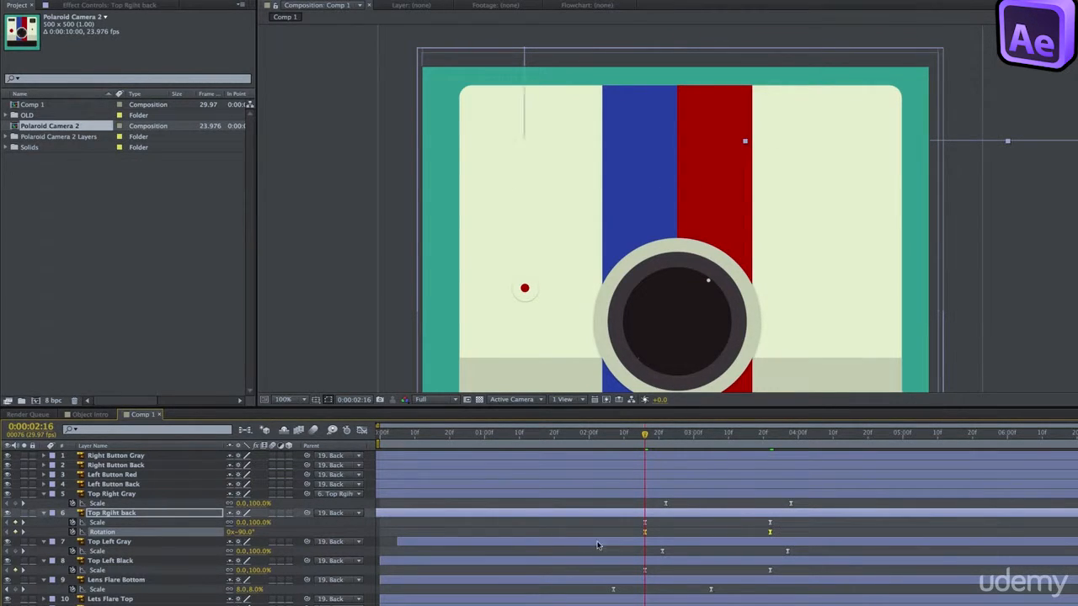
{"action": "left_click_drag", "start_coordinate": [653, 435], "coordinate": [762, 442]}
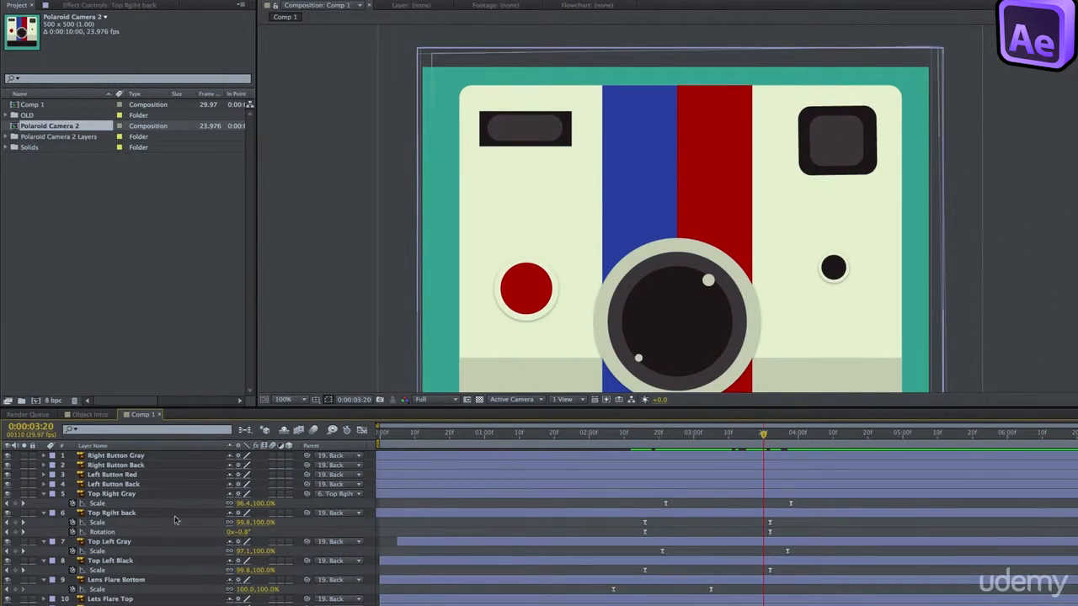
Parent Top Left Gray to Top Left Black and add a 0° Rotation keyframe to Top Left Black at 0:00:03:22
{"action": "left_click", "coordinate": [128, 544]}
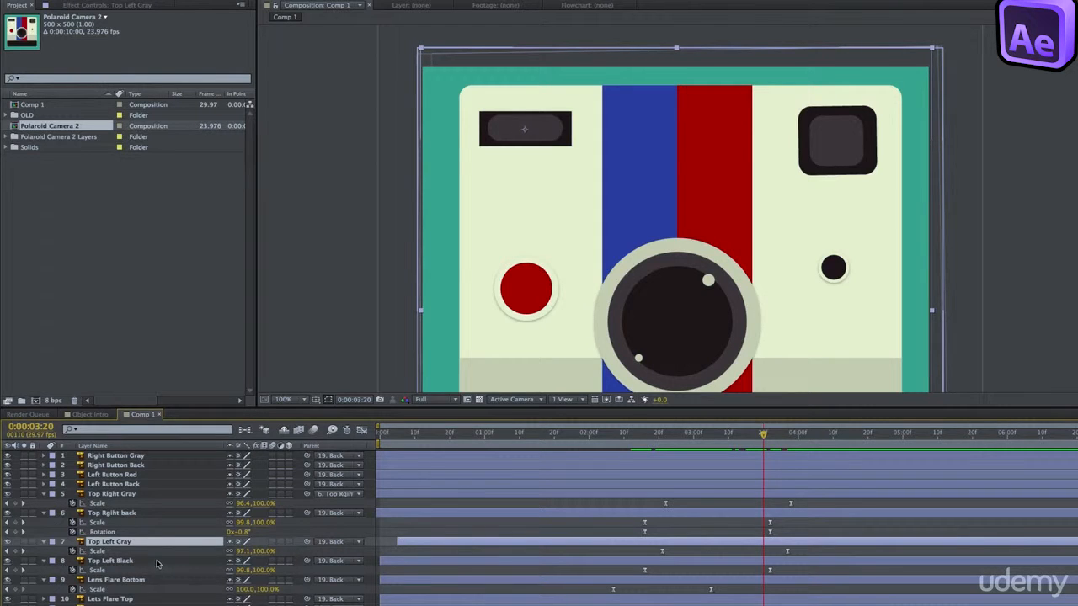
{"action": "left_click_drag", "start_coordinate": [307, 546], "coordinate": [131, 561]}
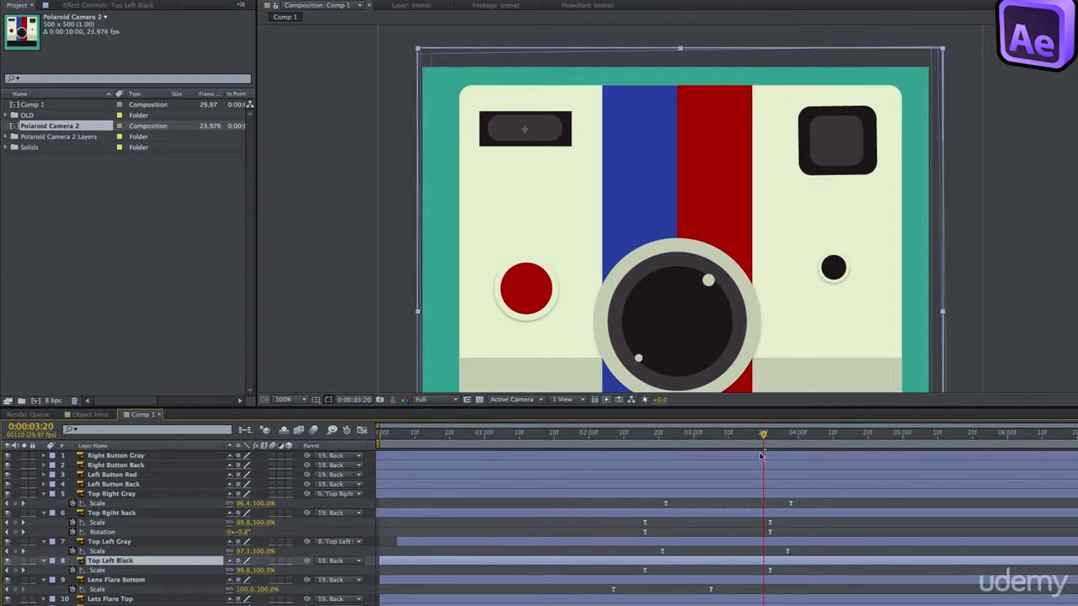
{"action": "left_click_drag", "start_coordinate": [764, 434], "coordinate": [770, 433]}
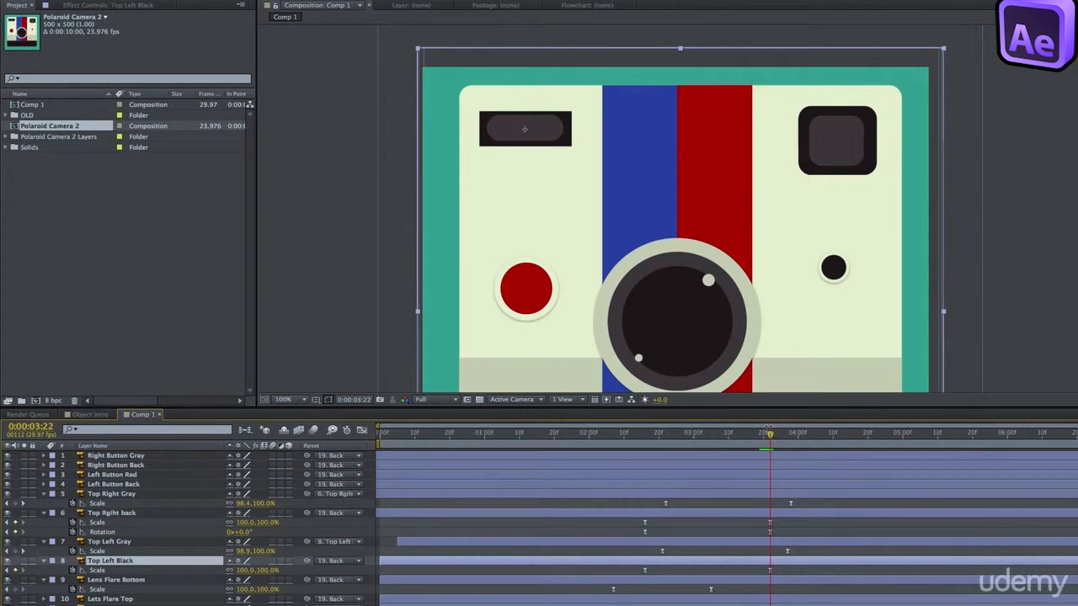
{"action": "key", "text": "alt+shift+r"}
{"action": "left_click", "coordinate": [85, 570]}
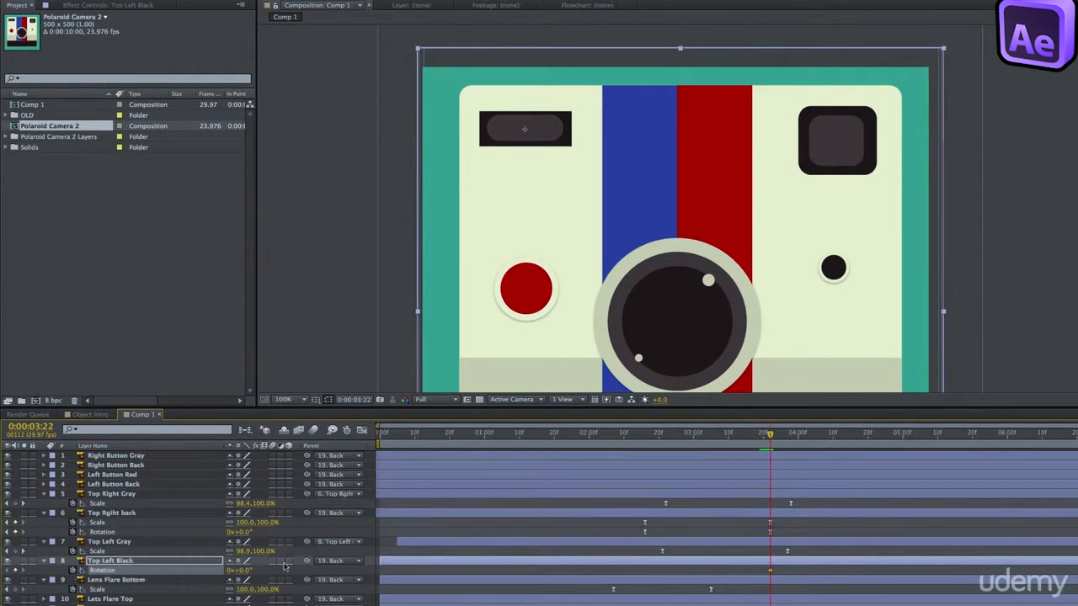
{"action": "key", "text": "shift+s"}
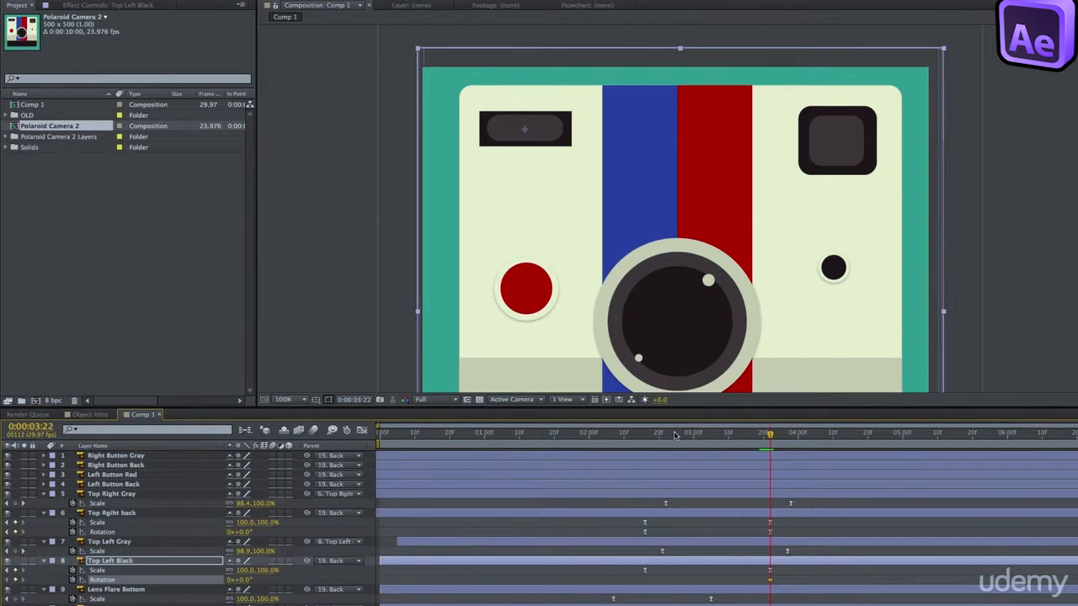
Set Top Left Black's Rotation to 45° at 0:00:02:16 and ease both of its Rotation keyframes
{"action": "left_click", "coordinate": [644, 435]}
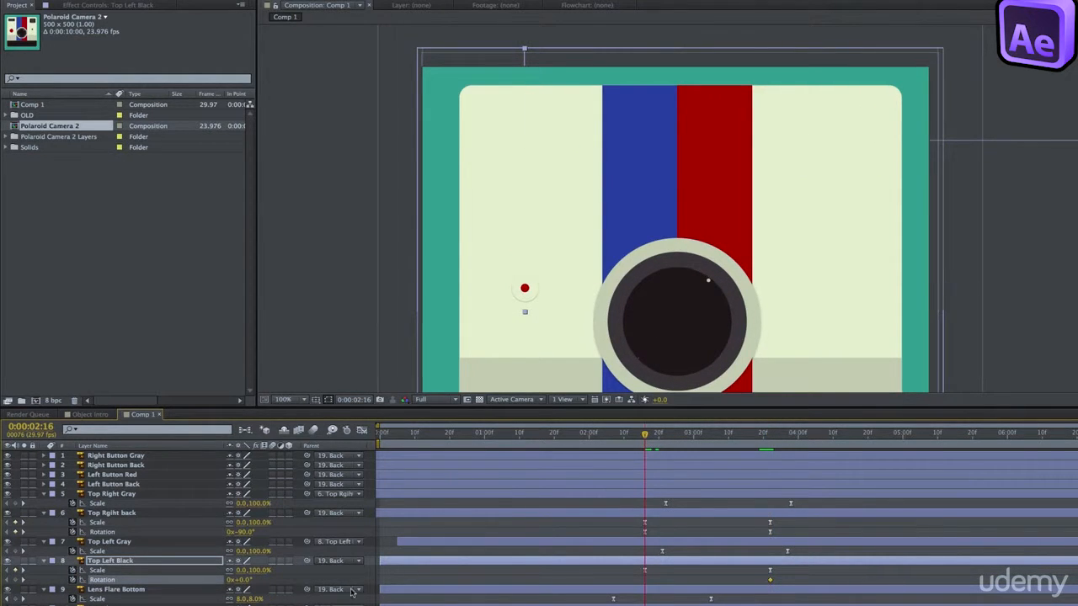
{"action": "left_click", "coordinate": [246, 580]}
{"action": "key", "text": "Return"}
{"action": "left_click_drag", "start_coordinate": [803, 581], "coordinate": [576, 581]}
{"action": "mouse_move", "coordinate": [647, 435]}
{"action": "left_mouse_down"}
{"action": "mouse_move", "coordinate": [770, 434]}
{"action": "mouse_move", "coordinate": [646, 445]}
{"action": "left_mouse_up"}
{"action": "left_click", "coordinate": [244, 581]}
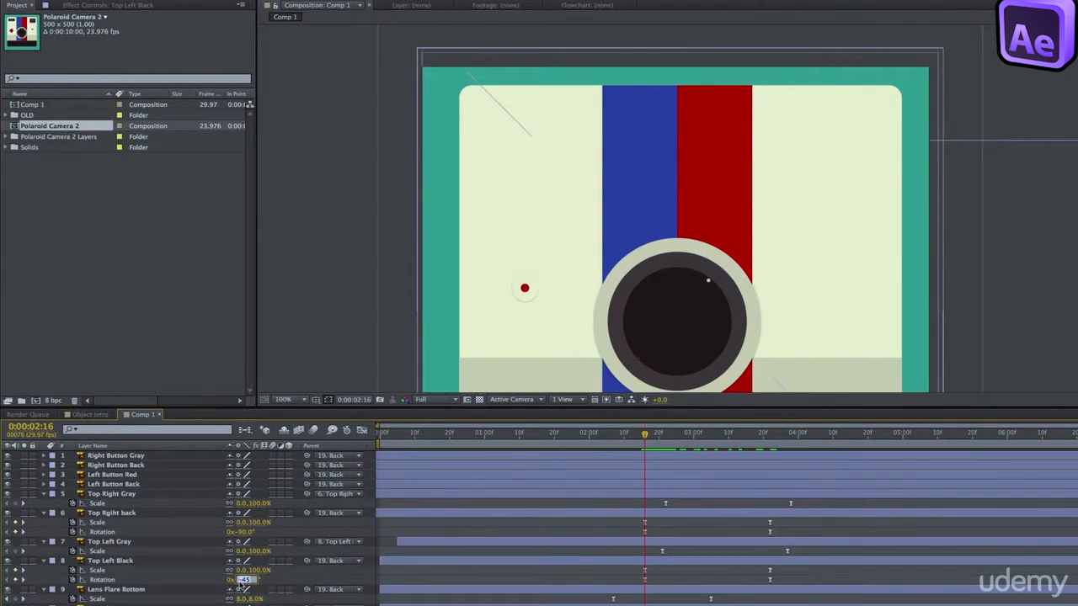
{"action": "type", "text": "45"}
{"action": "key", "text": "Return"}
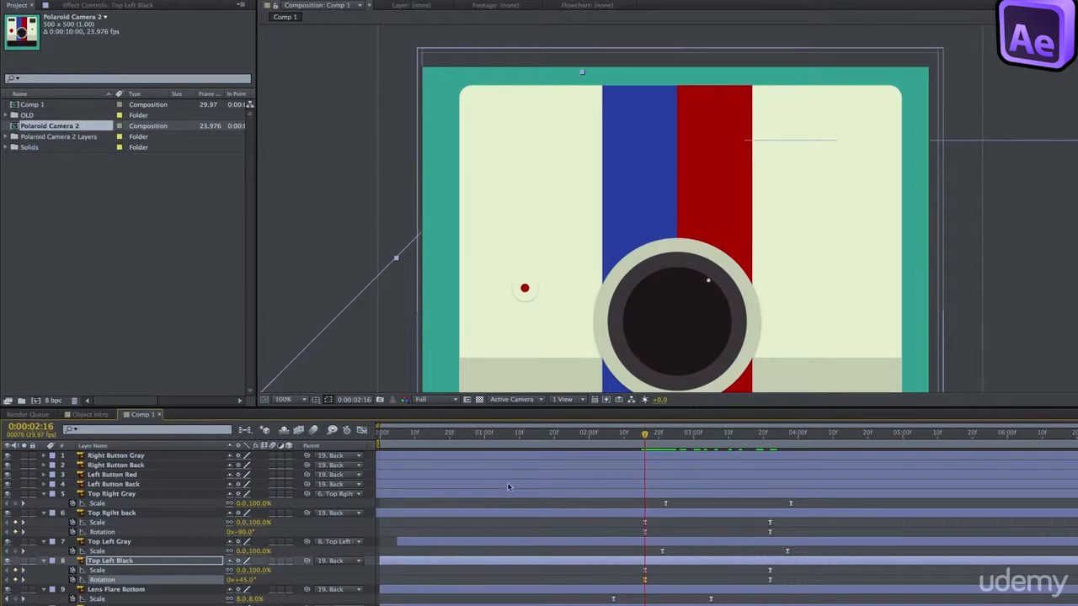
{"action": "left_click_drag", "start_coordinate": [645, 438], "coordinate": [710, 440]}
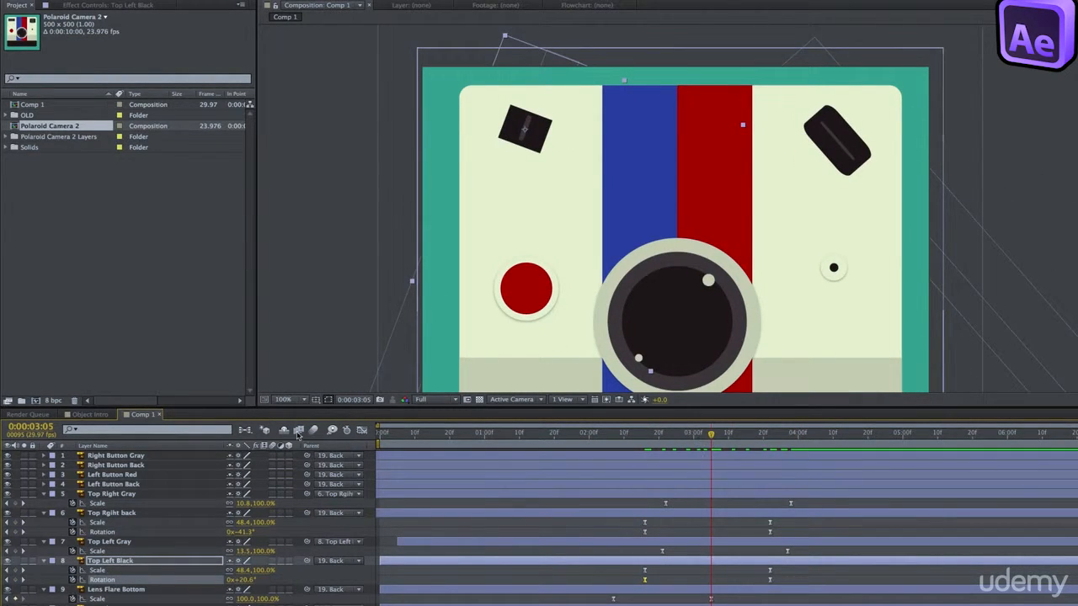
Enlarge the composition view to show the whole camera and play a RAM preview of the full animation
{"action": "left_click_drag", "start_coordinate": [376, 409], "coordinate": [377, 559]}
{"action": "left_click_drag", "start_coordinate": [371, 452], "coordinate": [403, 349]}
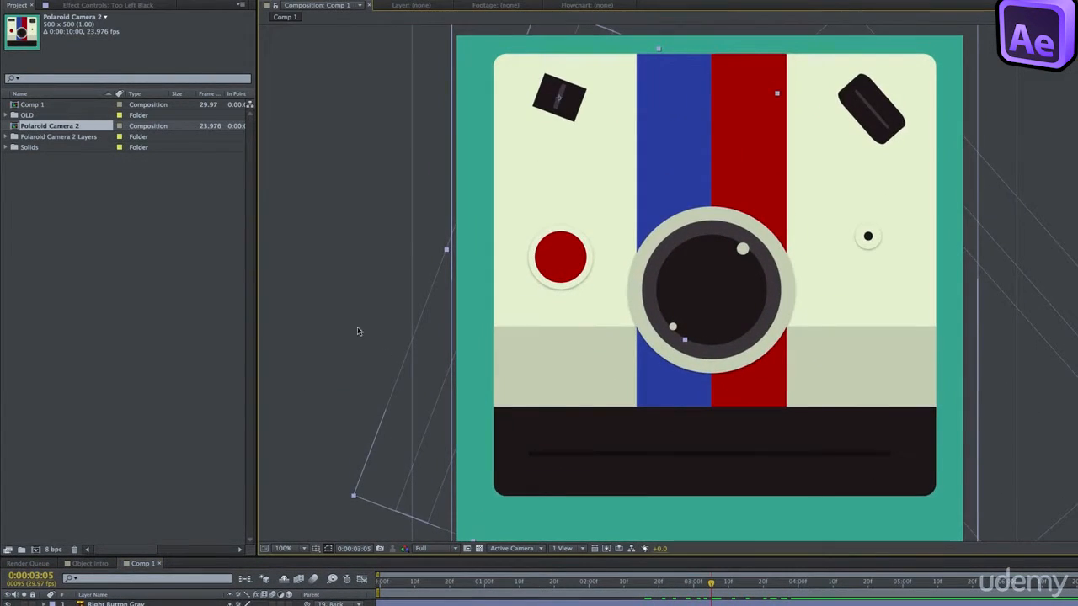
{"action": "left_click", "coordinate": [354, 329]}
{"action": "key", "text": "KP_0"}
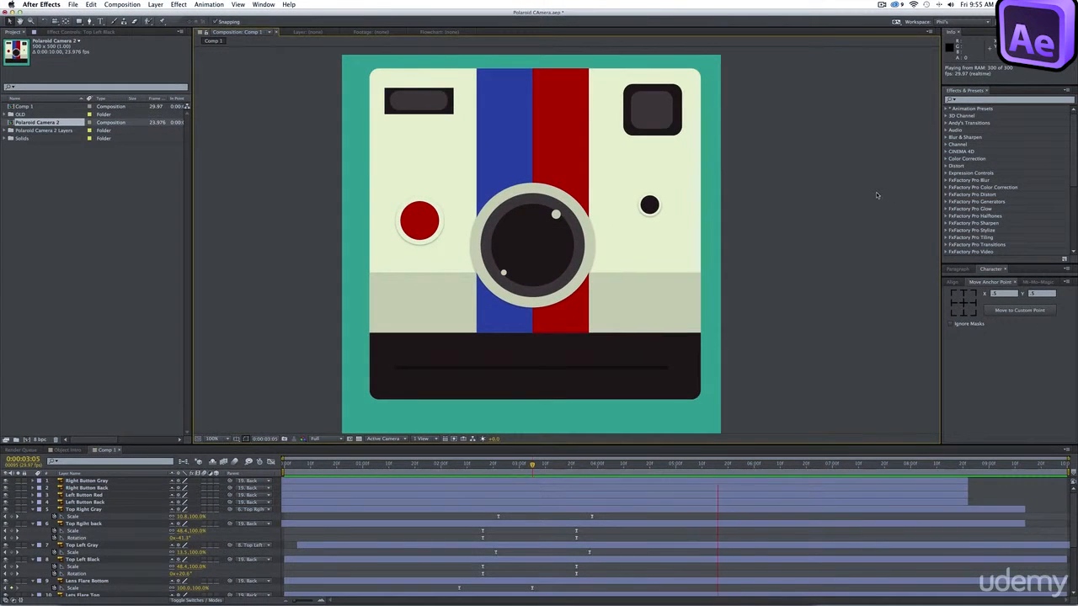
{"action": "key", "text": "space"}
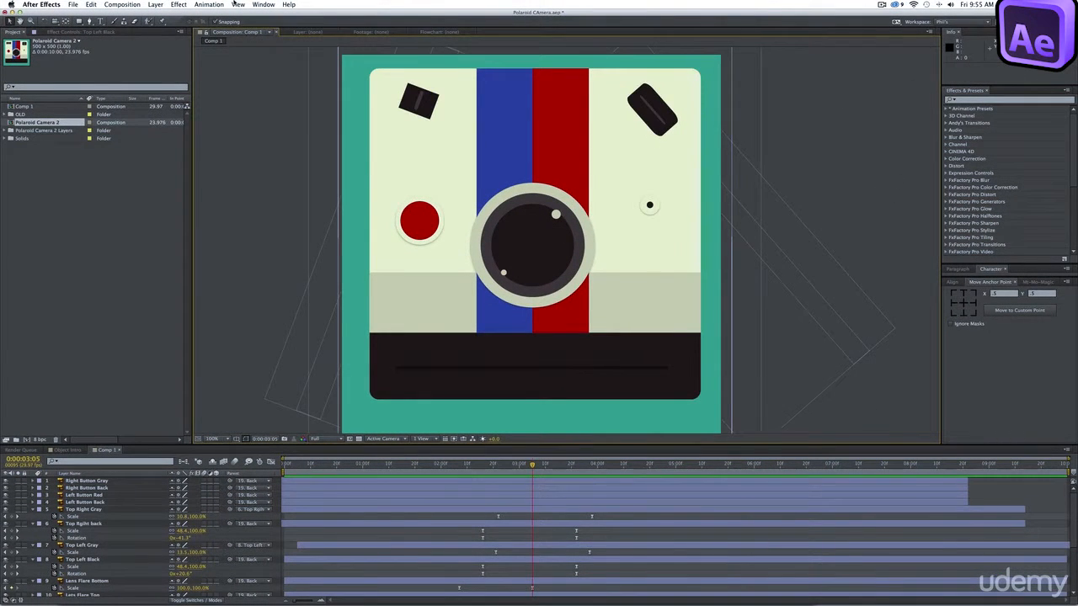
Show the Preview controls and use them to play a RAM preview of Comp 1
{"action": "left_click", "coordinate": [259, 4]}
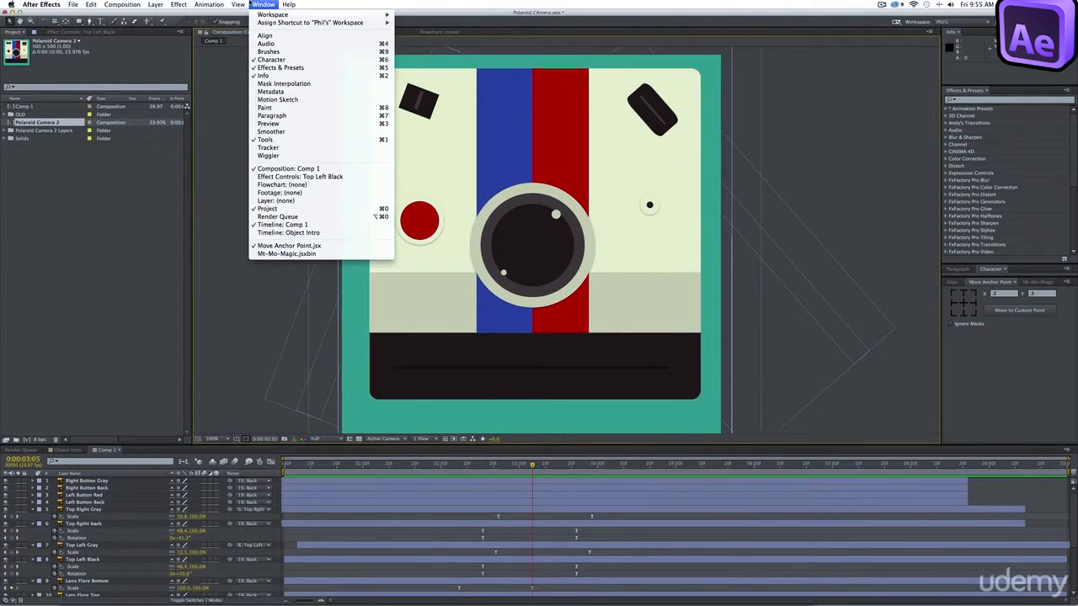
{"action": "left_click", "coordinate": [268, 123]}
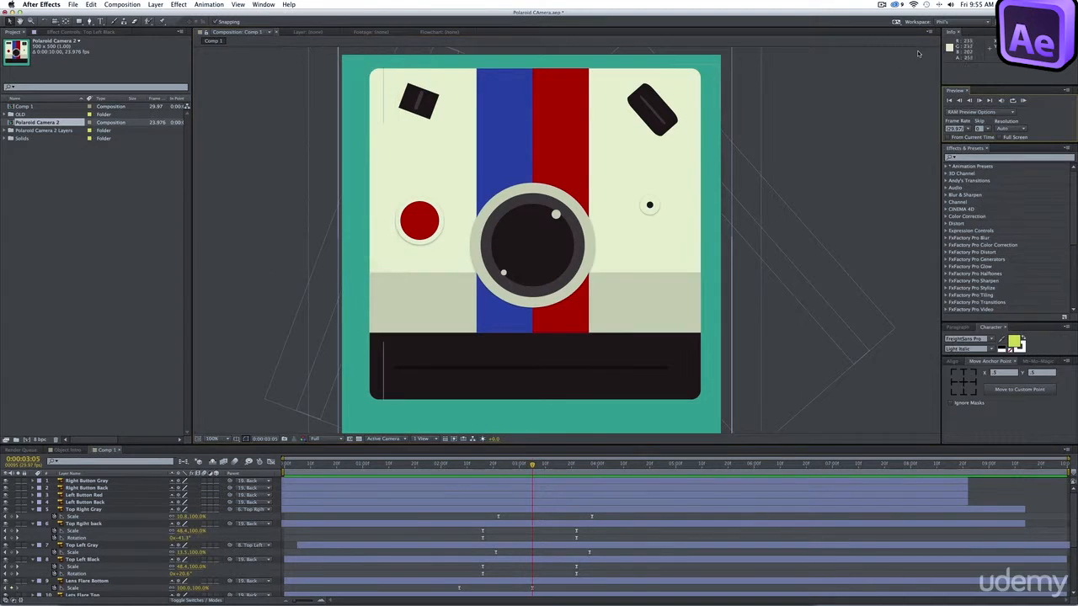
{"action": "left_click", "coordinate": [1024, 101]}
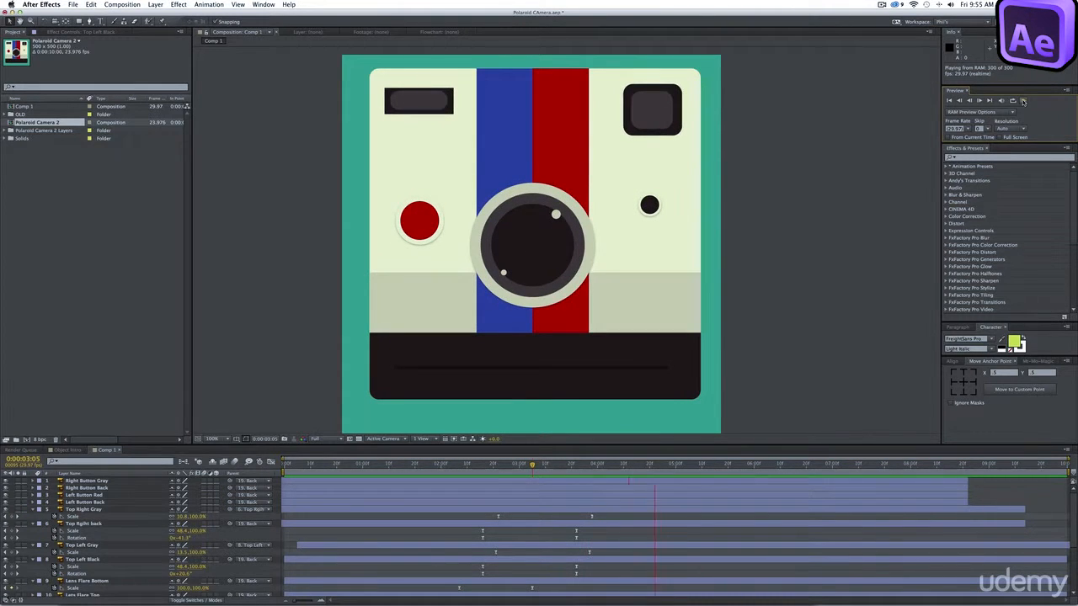
{"action": "key", "text": "space"}
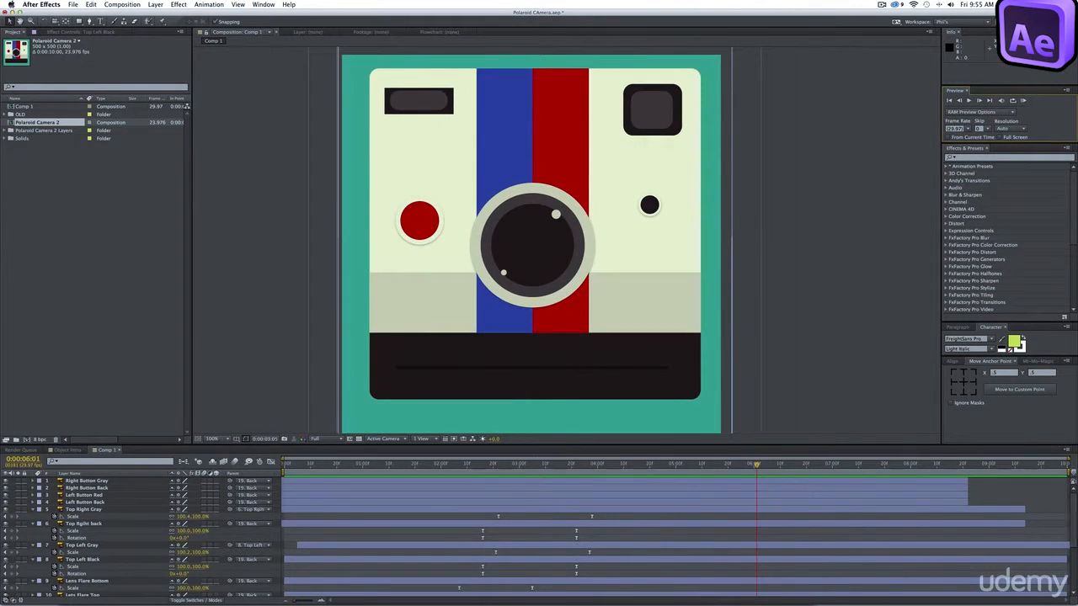
Shorten the work area to a duration of 0:00:04:07 and preview only that range
{"action": "left_click", "coordinate": [1067, 467]}
{"action": "left_click_drag", "start_coordinate": [1068, 473], "coordinate": [624, 478]}
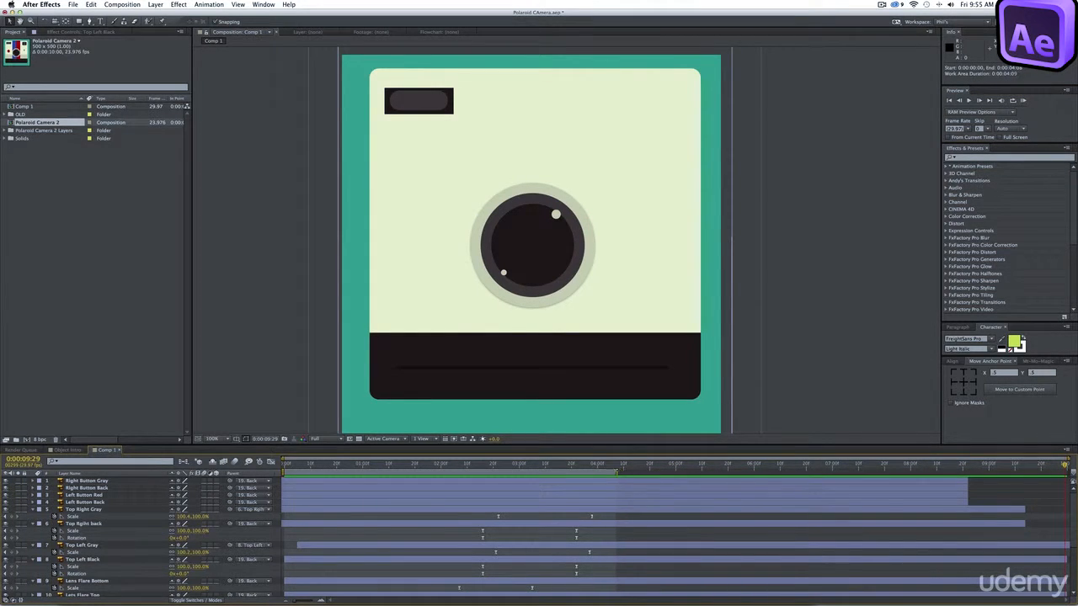
{"action": "key", "text": "KP_0"}
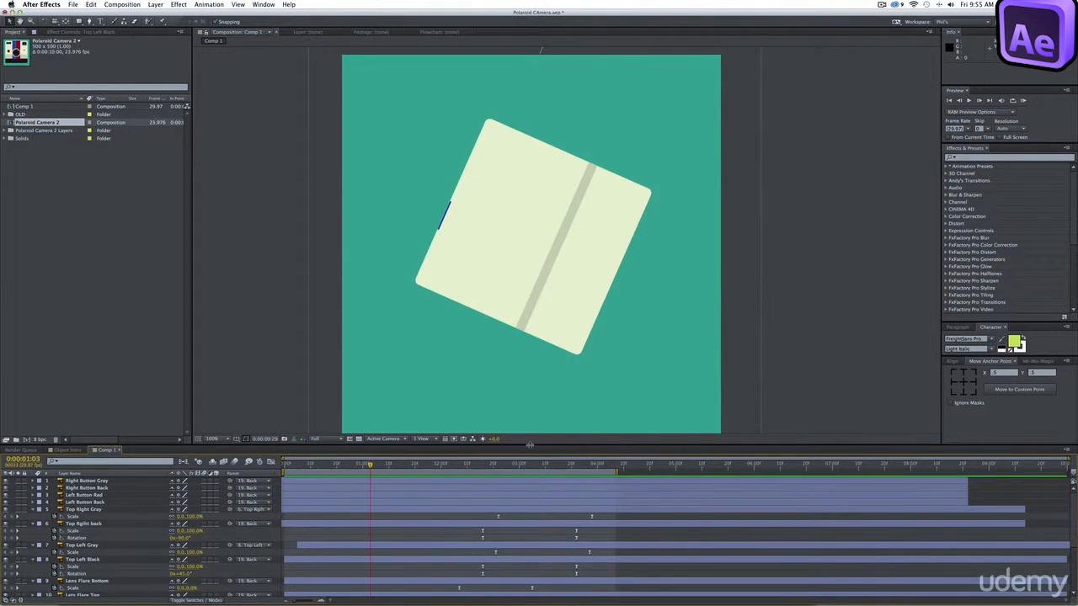
Enlarge the timeline, reveal the keyframed properties of all layers and extend the work area's end by a few frames
{"action": "left_click_drag", "start_coordinate": [530, 444], "coordinate": [545, 299]}
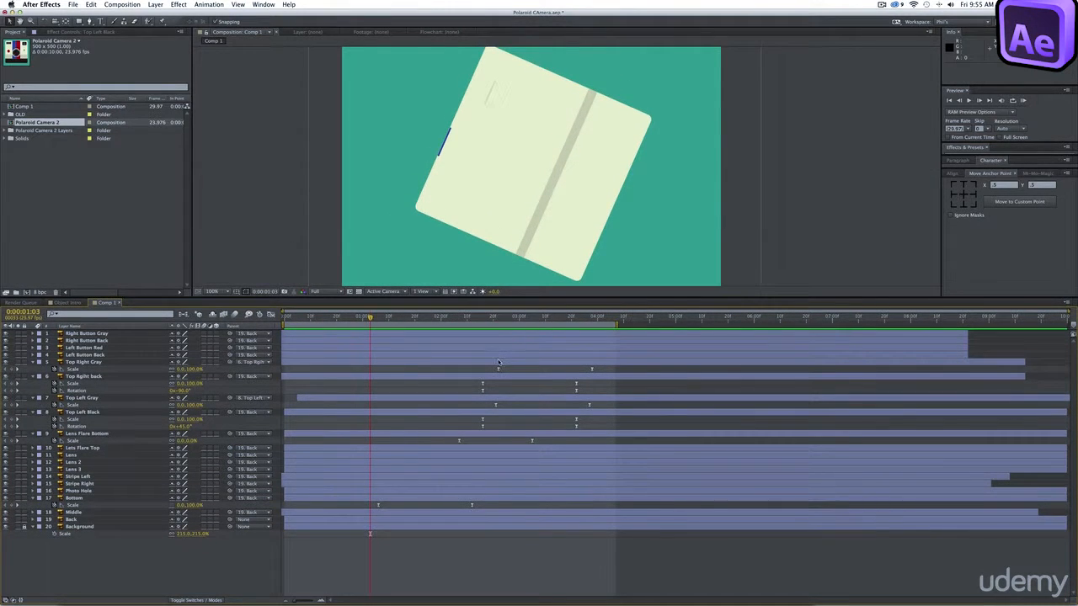
{"action": "key", "text": "super+a"}
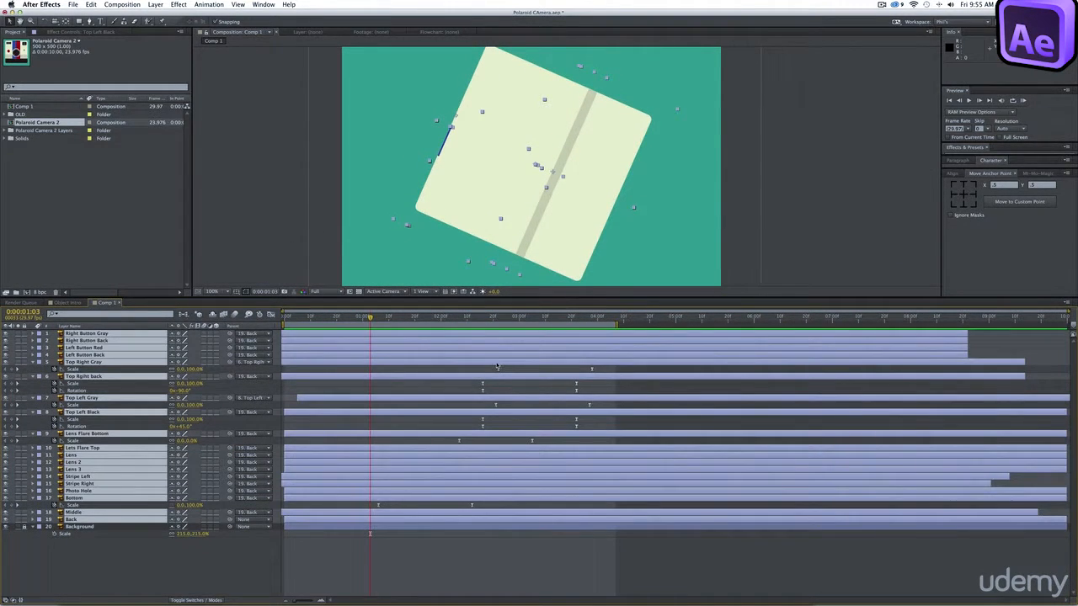
{"action": "key", "text": "u"}
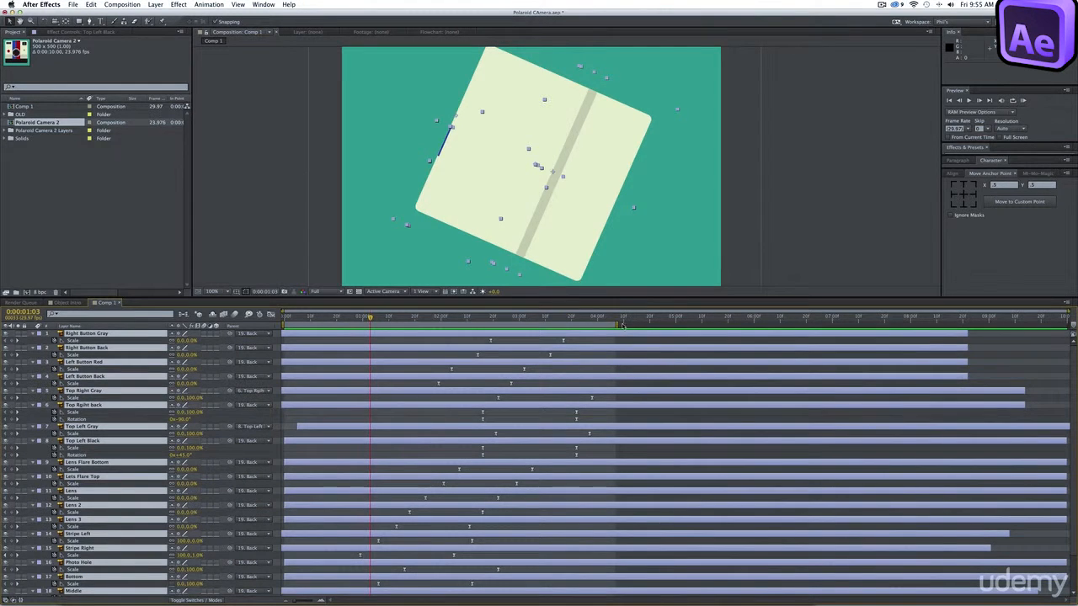
{"action": "left_click_drag", "start_coordinate": [618, 324], "coordinate": [630, 340]}
Slide all keyframes of layers 1 to 8 earlier together so Top Rgiht back and Top Left Black start at 0:00:01:22
{"action": "left_click", "coordinate": [609, 450]}
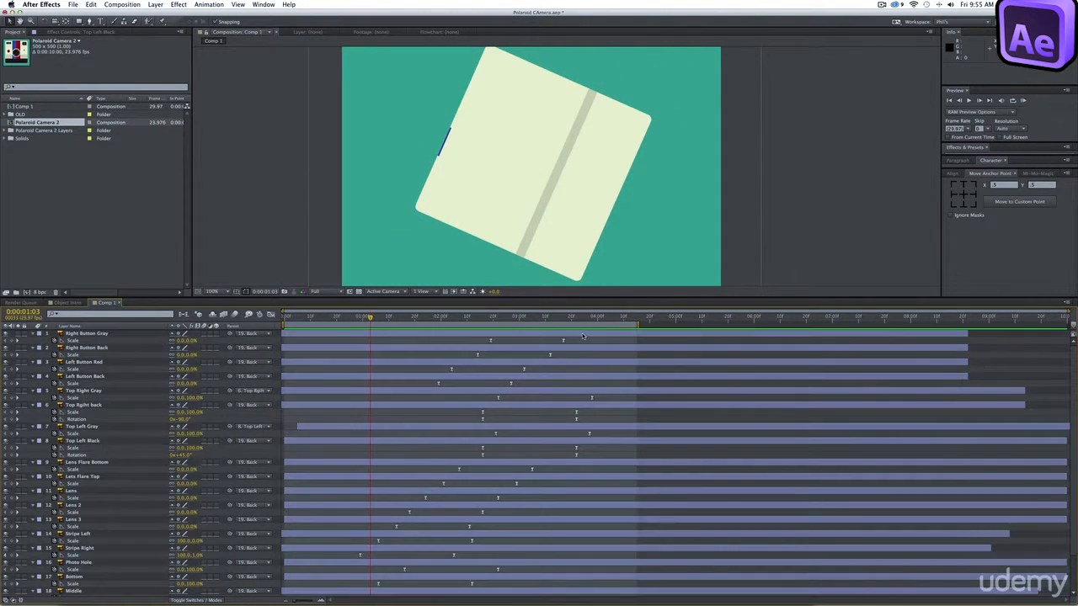
{"action": "left_click_drag", "start_coordinate": [608, 340], "coordinate": [419, 448]}
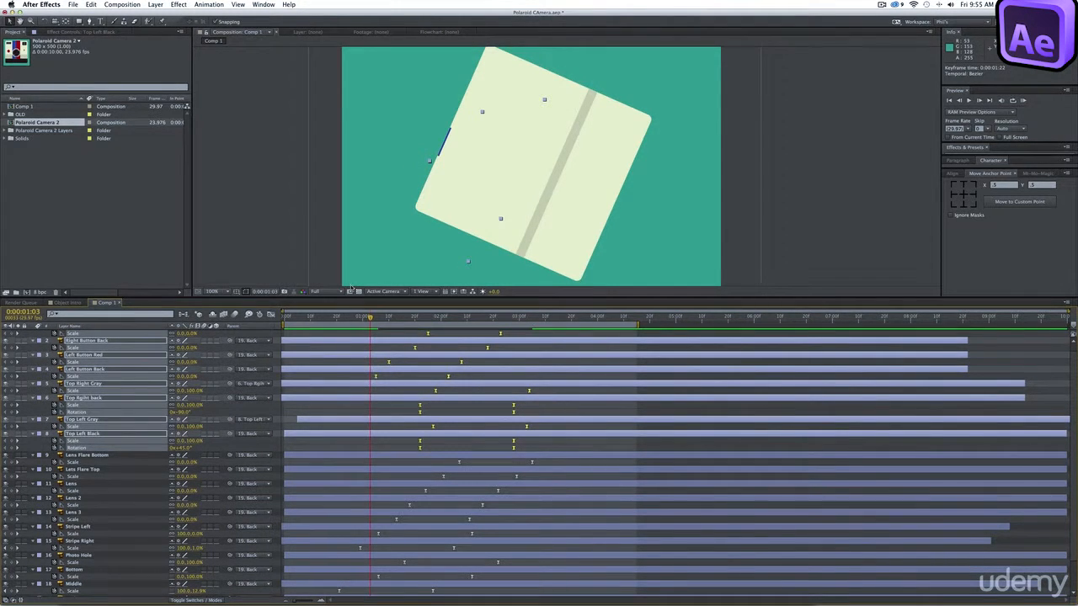
{"action": "left_click_drag", "start_coordinate": [370, 319], "coordinate": [441, 319]}
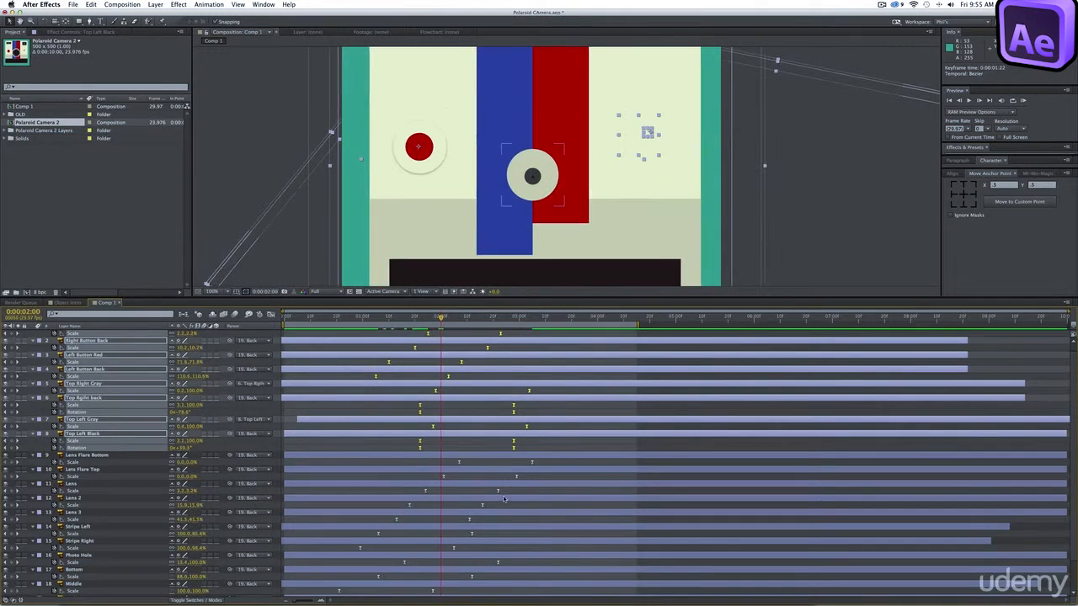
Move the Back layer's ending Scale and Rotation keyframes to 0:00:02:19
{"action": "scroll", "coordinate": [504, 498], "scroll_direction": "down", "scroll_amount": 2}
{"action": "left_click", "coordinate": [438, 579]}
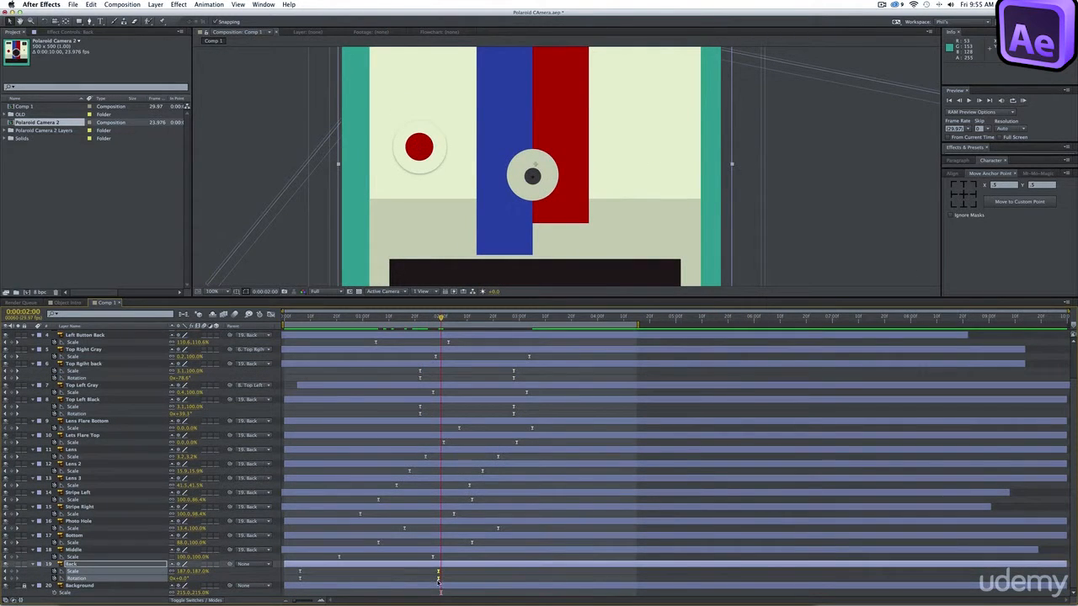
{"action": "left_click_drag", "start_coordinate": [457, 582], "coordinate": [491, 574]}
Fit the whole composition in the view and preview the retimed camera animation
{"action": "left_click", "coordinate": [205, 293]}
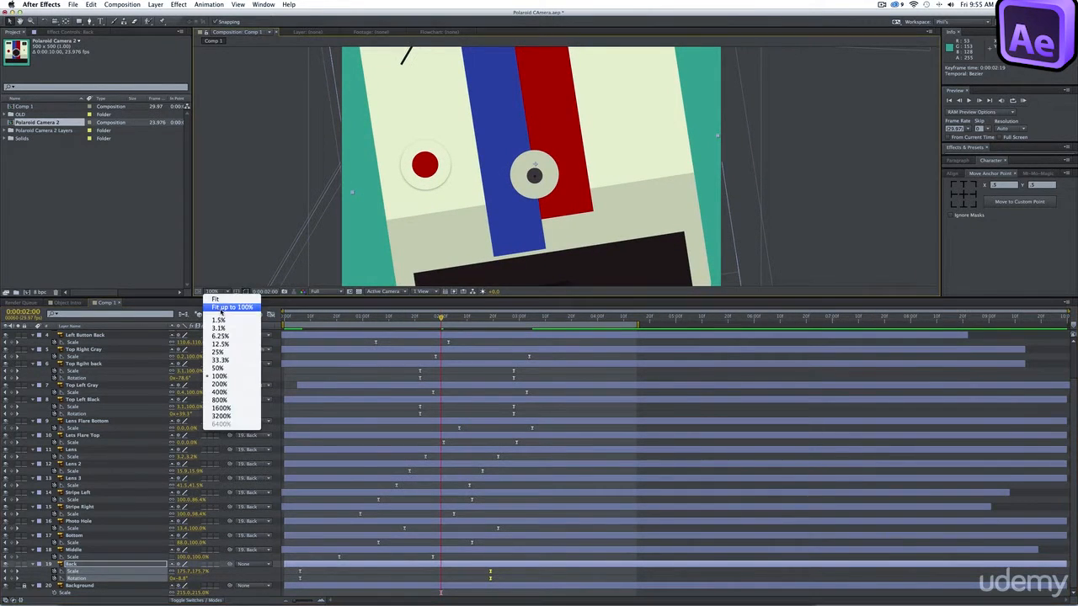
{"action": "left_click", "coordinate": [222, 312]}
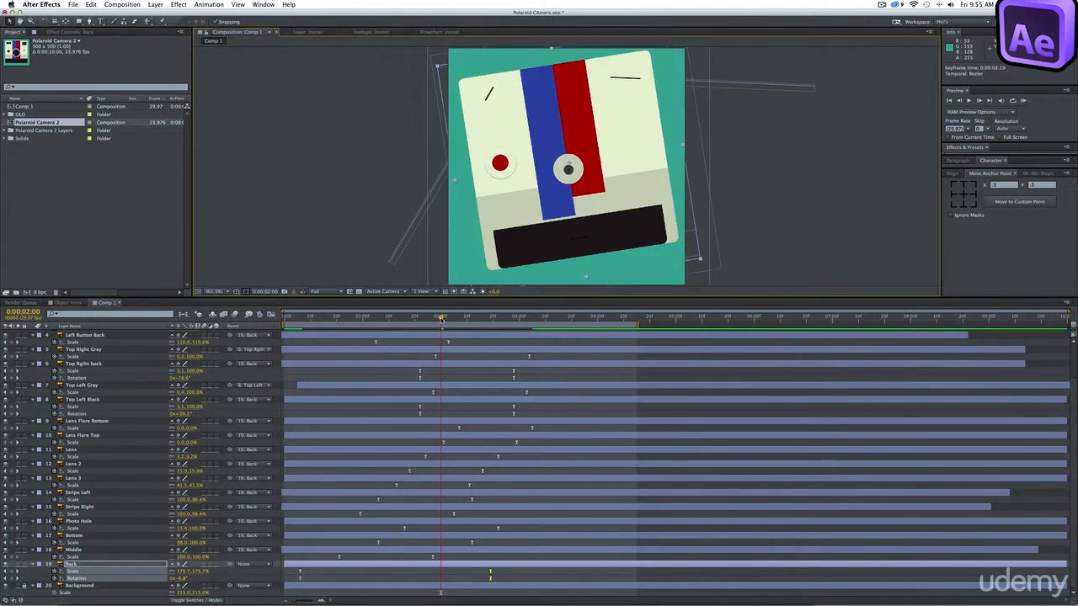
{"action": "left_click_drag", "start_coordinate": [440, 318], "coordinate": [451, 322]}
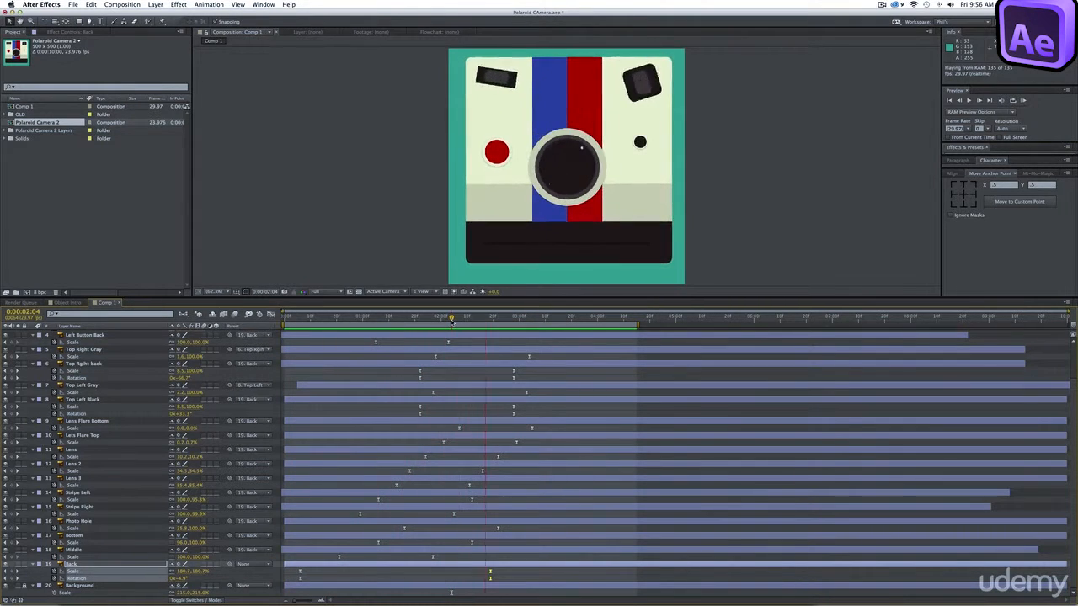
{"action": "left_click_drag", "start_coordinate": [452, 320], "coordinate": [300, 321]}
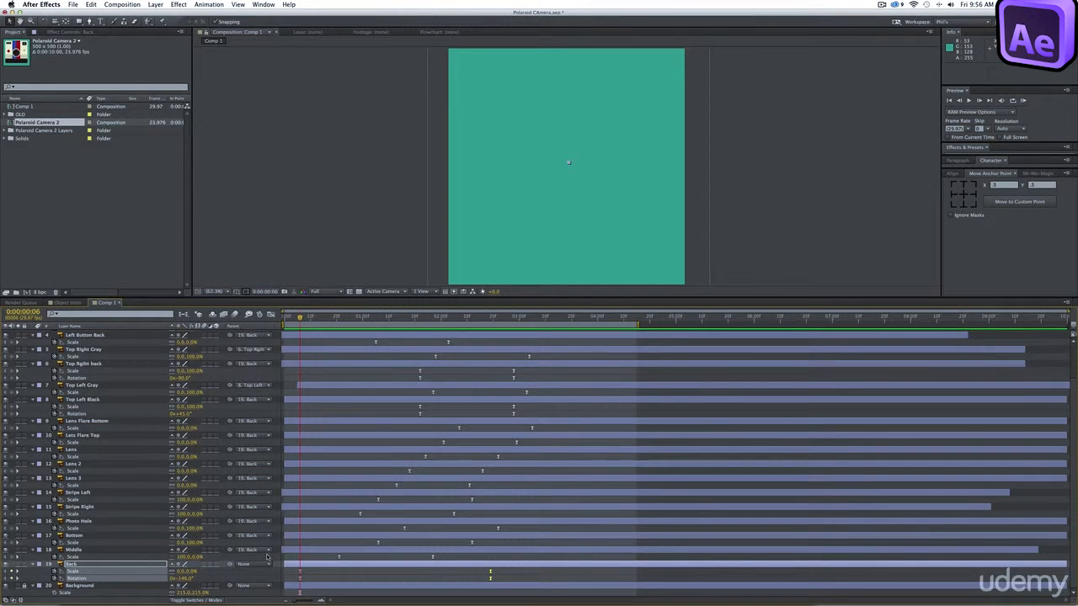
Show the speed graph of the Back layer's Rotation and shorten the outgoing ease of its first keyframe
{"action": "left_click", "coordinate": [299, 578]}
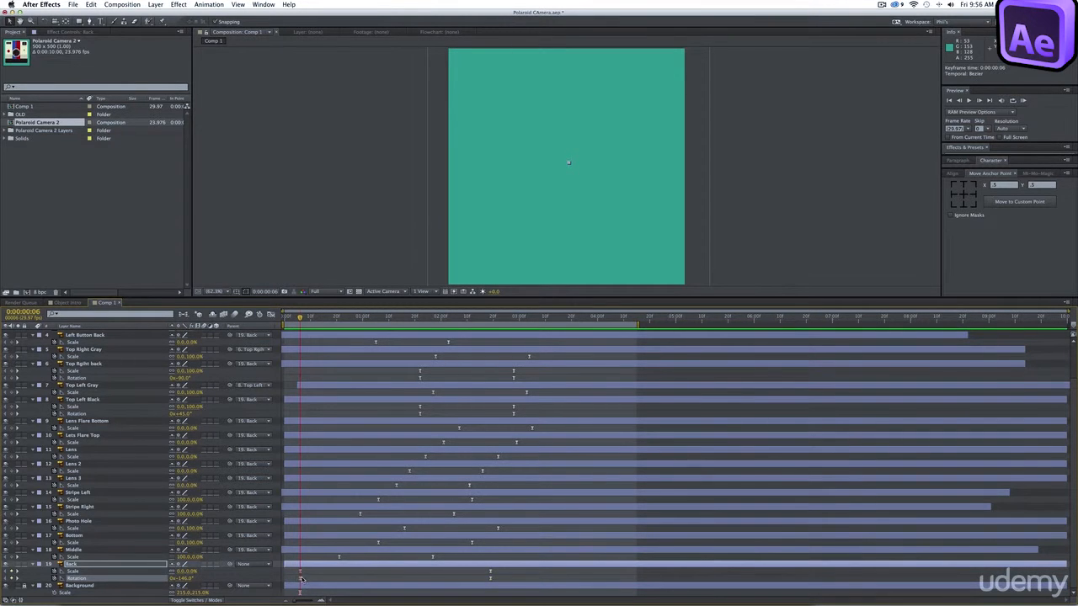
{"action": "left_click", "coordinate": [272, 315]}
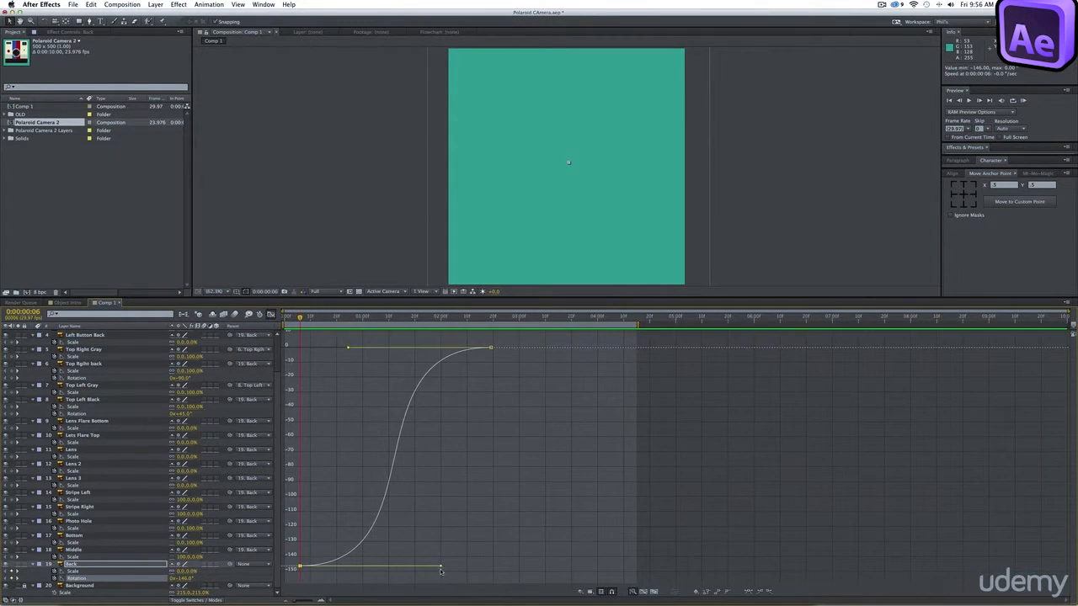
{"action": "left_click", "coordinate": [583, 592]}
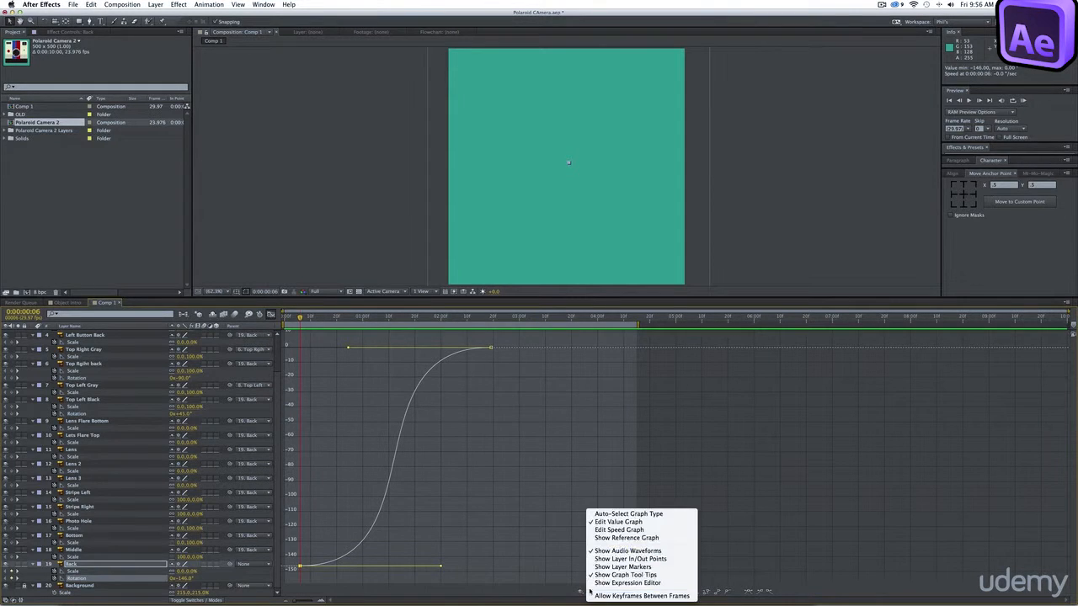
{"action": "left_click", "coordinate": [620, 537]}
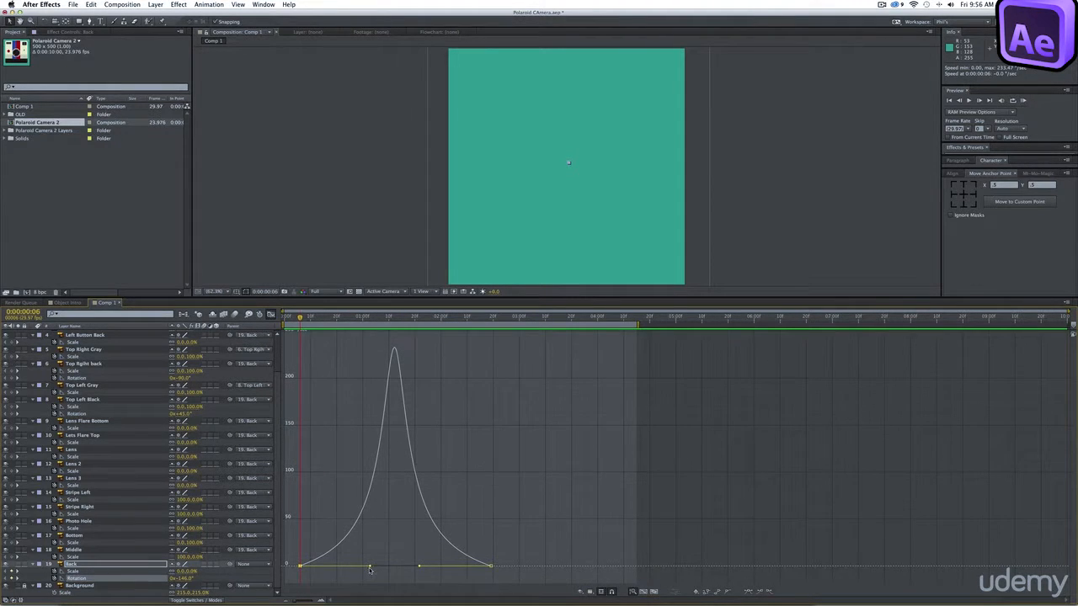
{"action": "left_click_drag", "start_coordinate": [371, 569], "coordinate": [334, 571]}
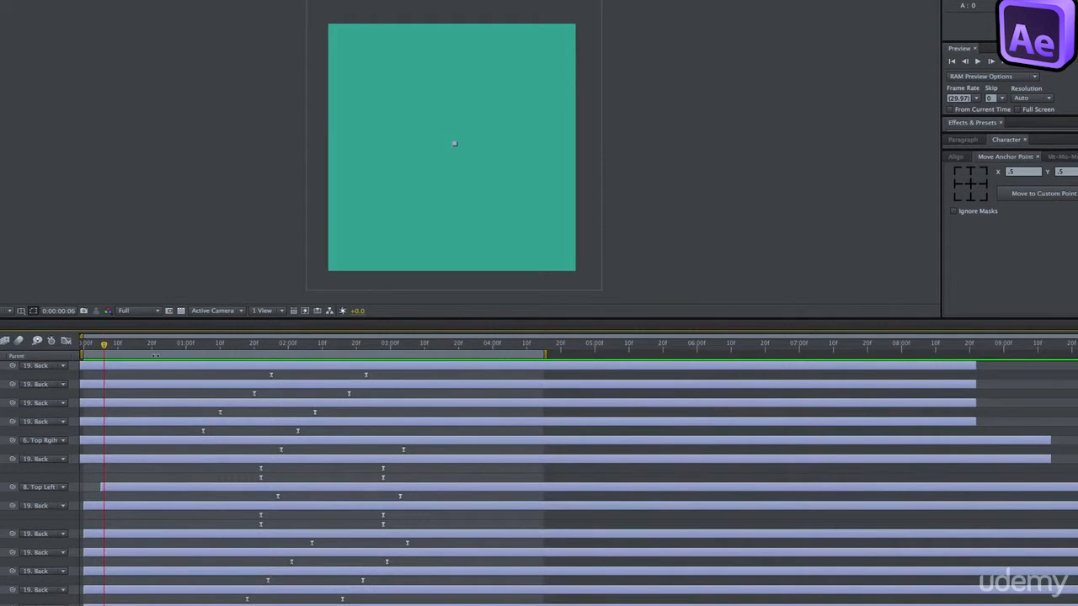
Scrub and play through the camera animation to review the staggered timing of the layers
{"action": "left_click_drag", "start_coordinate": [155, 354], "coordinate": [449, 347]}
{"action": "scroll", "coordinate": [383, 345], "scroll_direction": "down", "scroll_amount": 1}
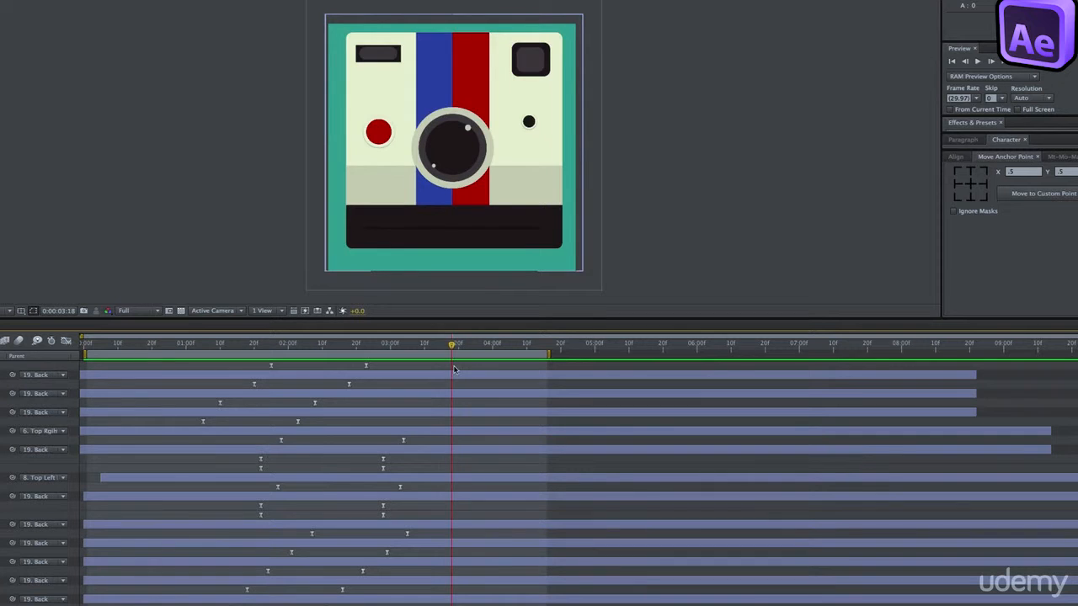
{"action": "key", "text": "space"}
{"action": "scroll", "coordinate": [466, 376], "scroll_direction": "up", "scroll_amount": 1}
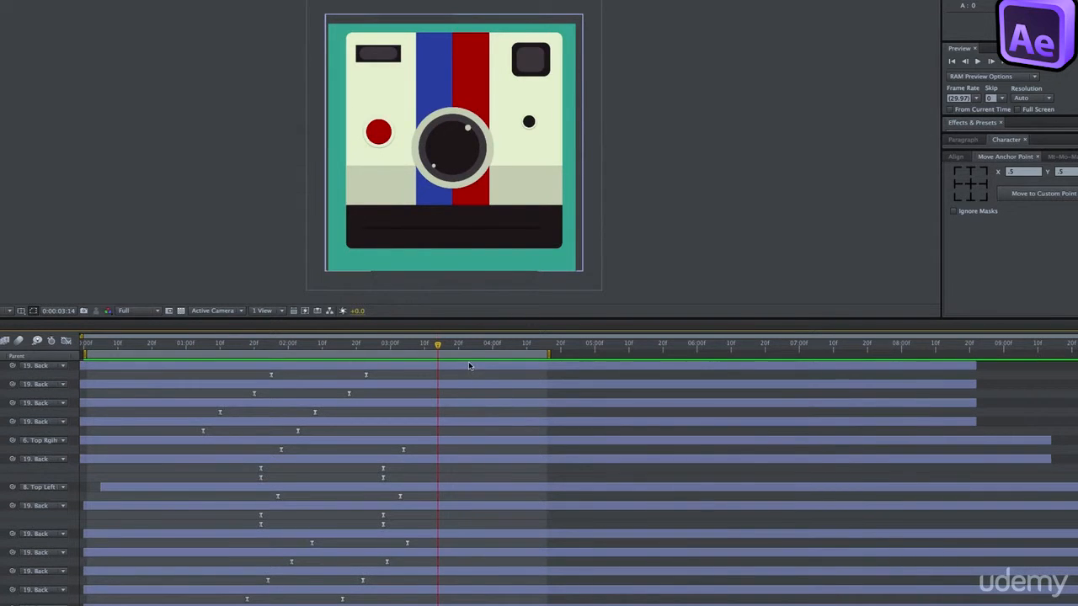
Collapse the revealed properties and pre-compose all 19 camera layers as "Polaroid preComp", moving all attributes into the new composition
{"action": "left_click", "coordinate": [469, 365]}
{"action": "scroll", "coordinate": [447, 444], "scroll_direction": "down", "scroll_amount": 3}
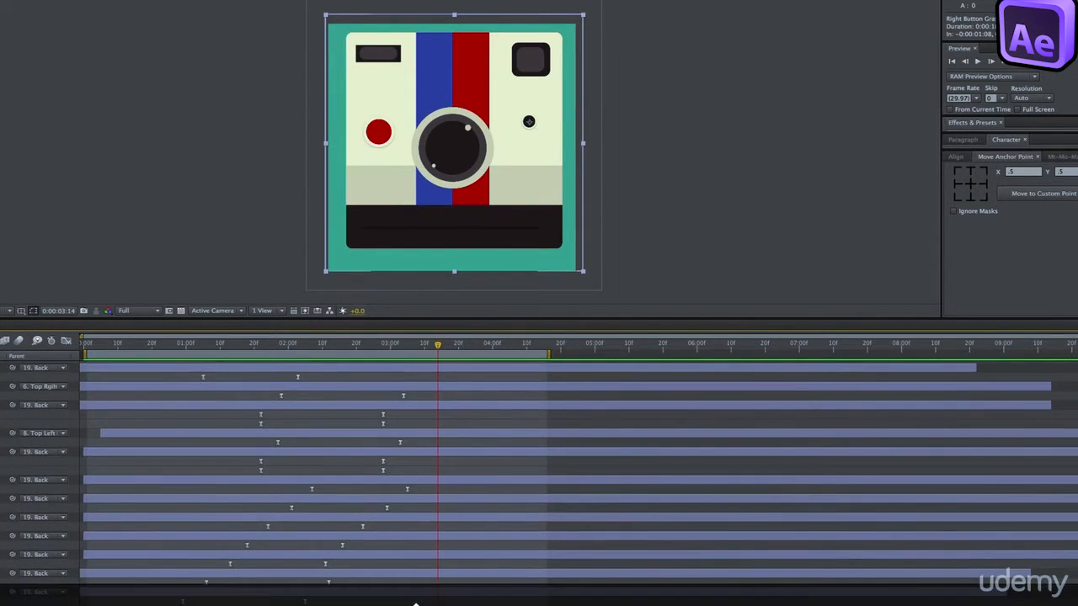
{"action": "key", "text": "ctrl+a"}
{"action": "key", "text": "u"}
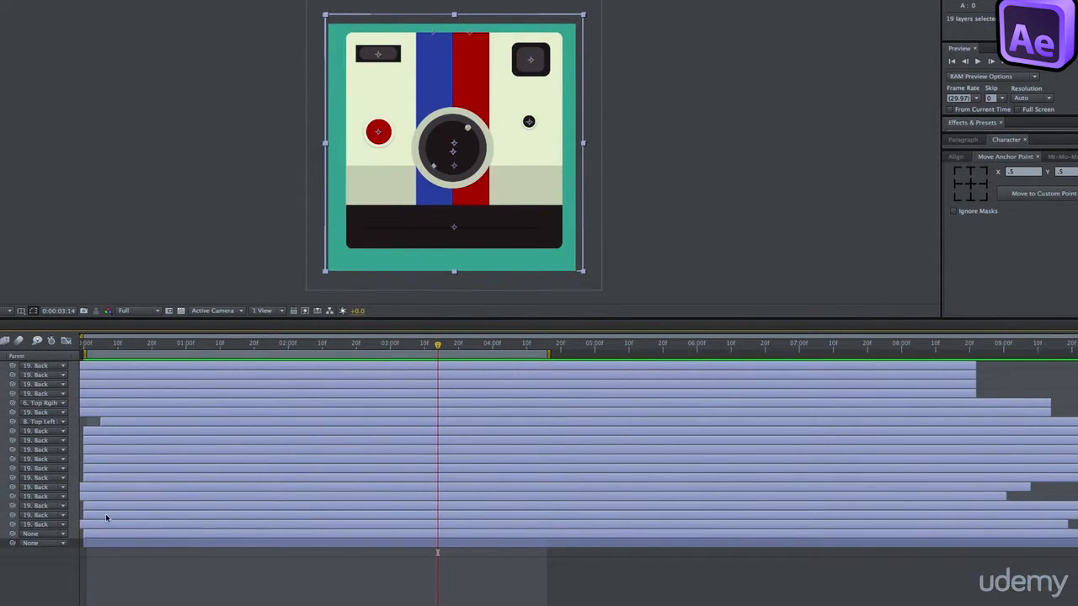
{"action": "right_click", "coordinate": [170, 423]}
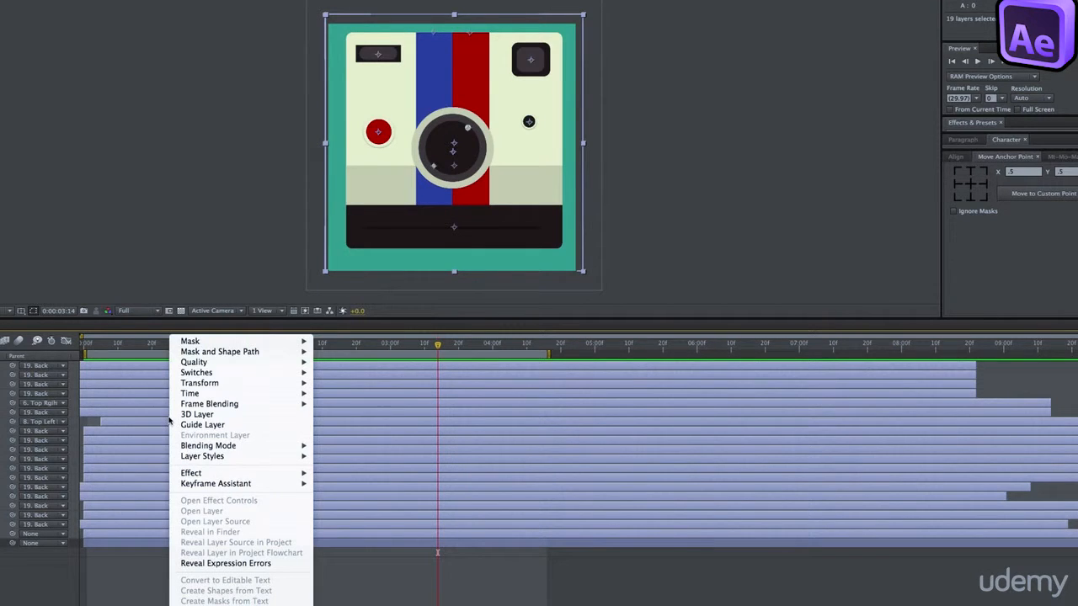
{"action": "left_click", "coordinate": [120, 533]}
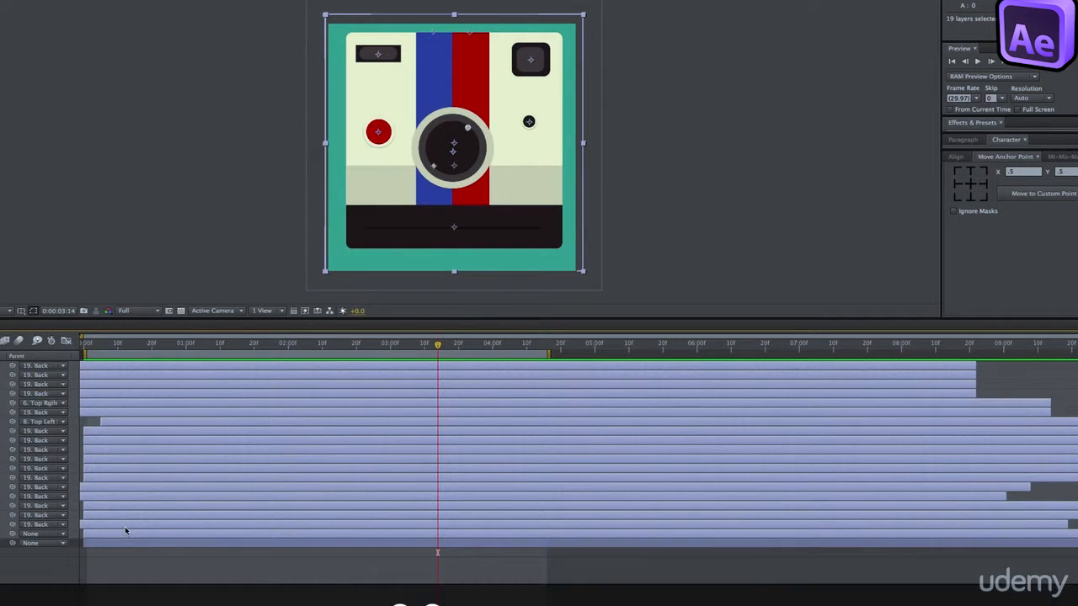
{"action": "key", "text": "super+shift+c"}
{"action": "left_click_drag", "start_coordinate": [502, 345], "coordinate": [131, 153]}
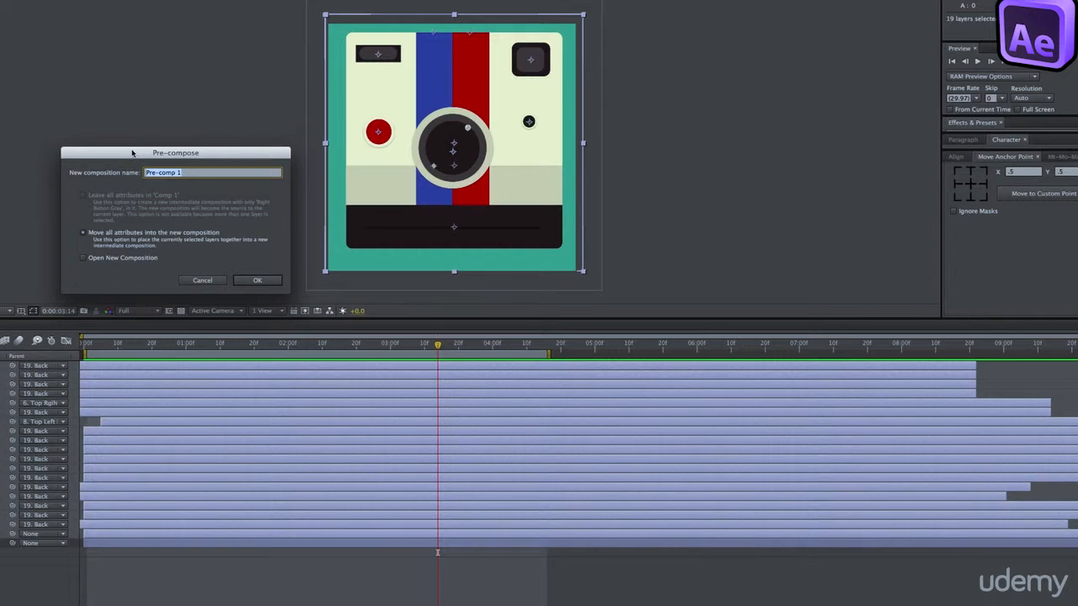
{"action": "type", "text": "Pol"}
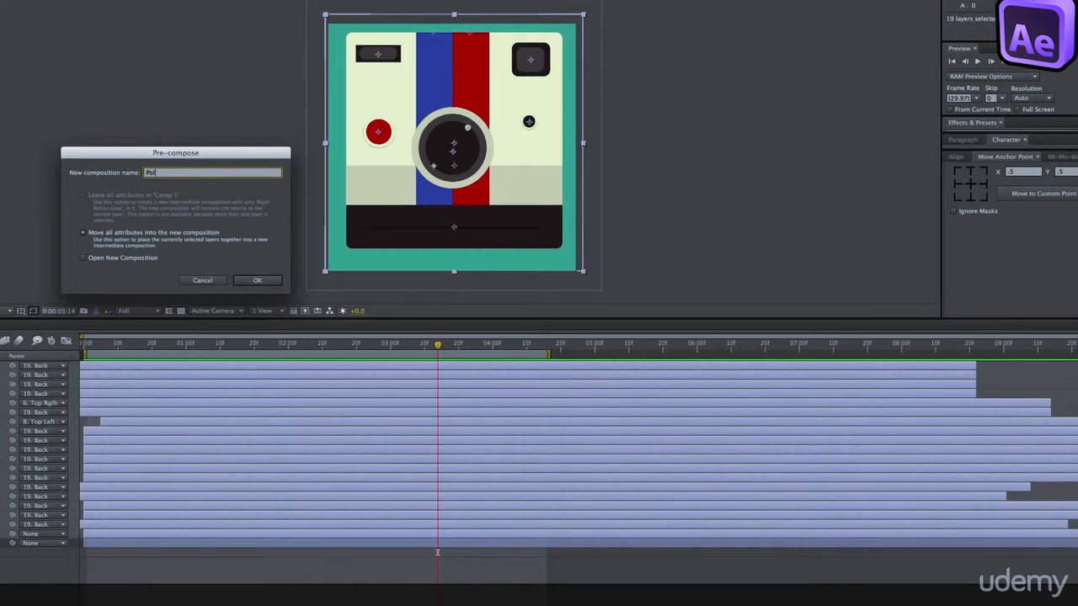
{"action": "type", "text": "aroid preComp"}
{"action": "key", "text": "Return"}
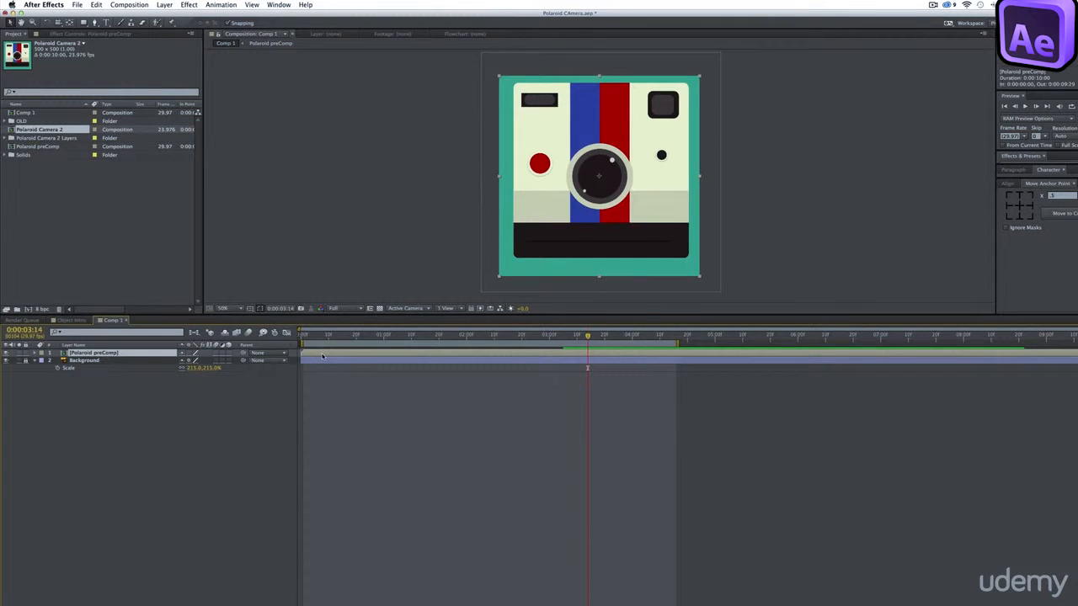
Open the Polaroid preComp composition, scrub through its layers and return to Comp 1
{"action": "double_click", "coordinate": [110, 354]}
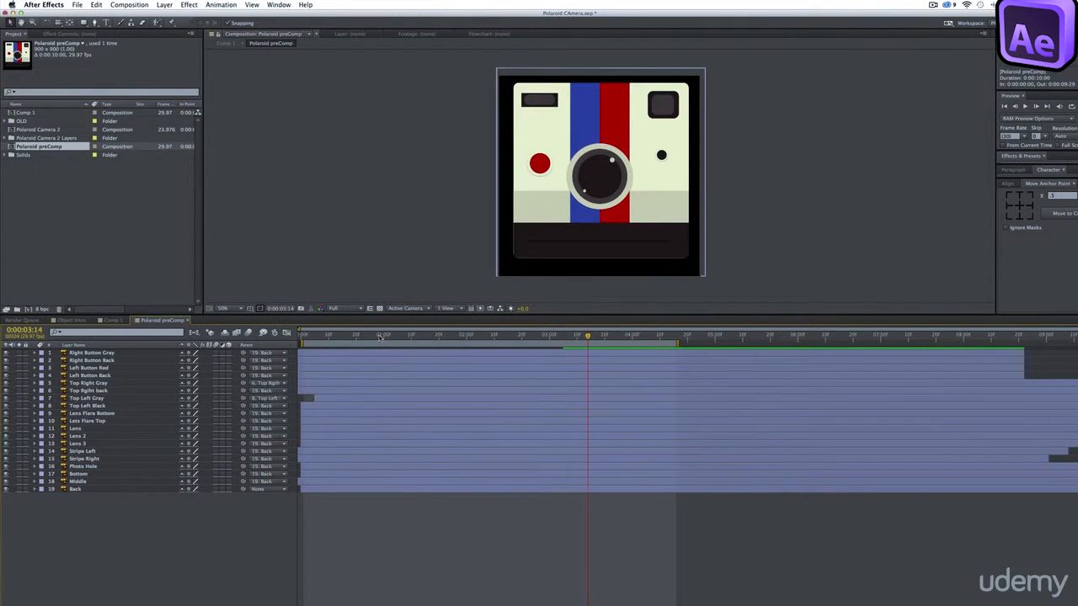
{"action": "left_click_drag", "start_coordinate": [384, 335], "coordinate": [777, 349]}
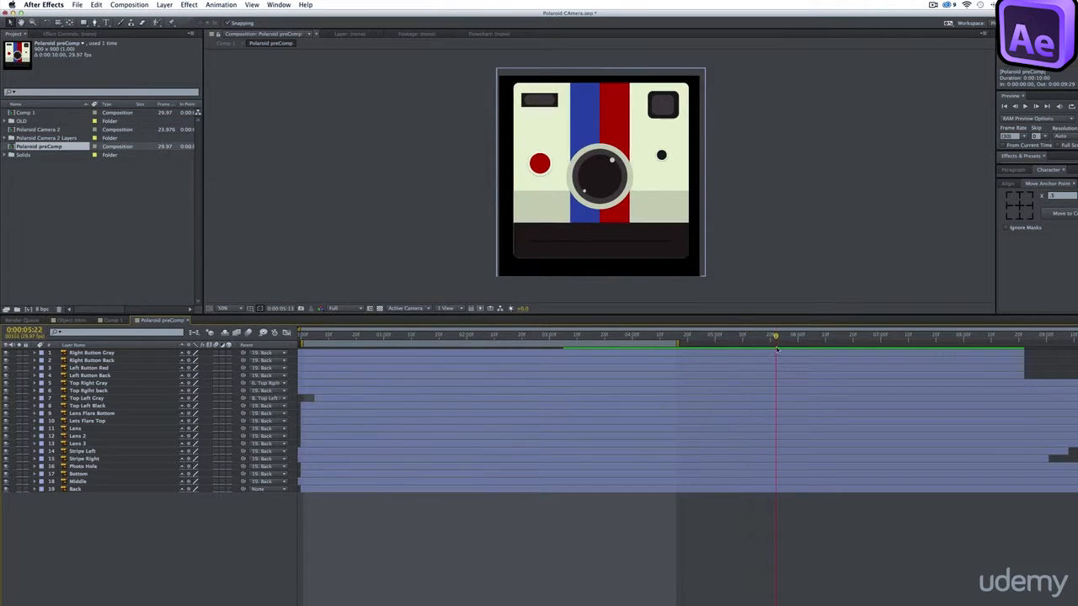
{"action": "left_click", "coordinate": [114, 321]}
Trim the end of the Polaroid preComp layer at 0:00:04:00 and check the frame after the cut
{"action": "left_click_drag", "start_coordinate": [383, 335], "coordinate": [633, 348]}
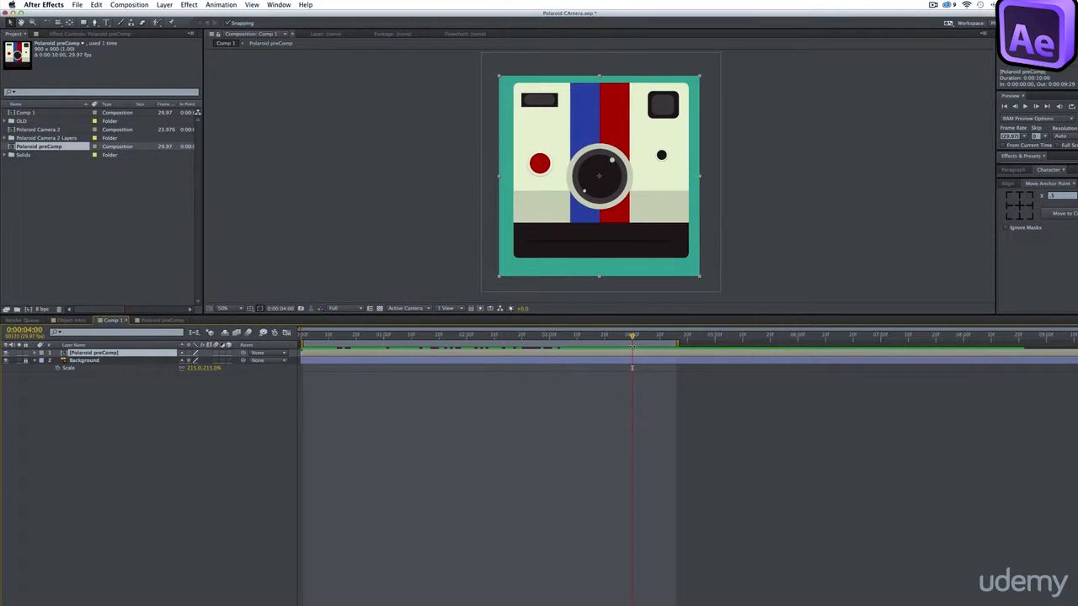
{"action": "right_click", "coordinate": [643, 357]}
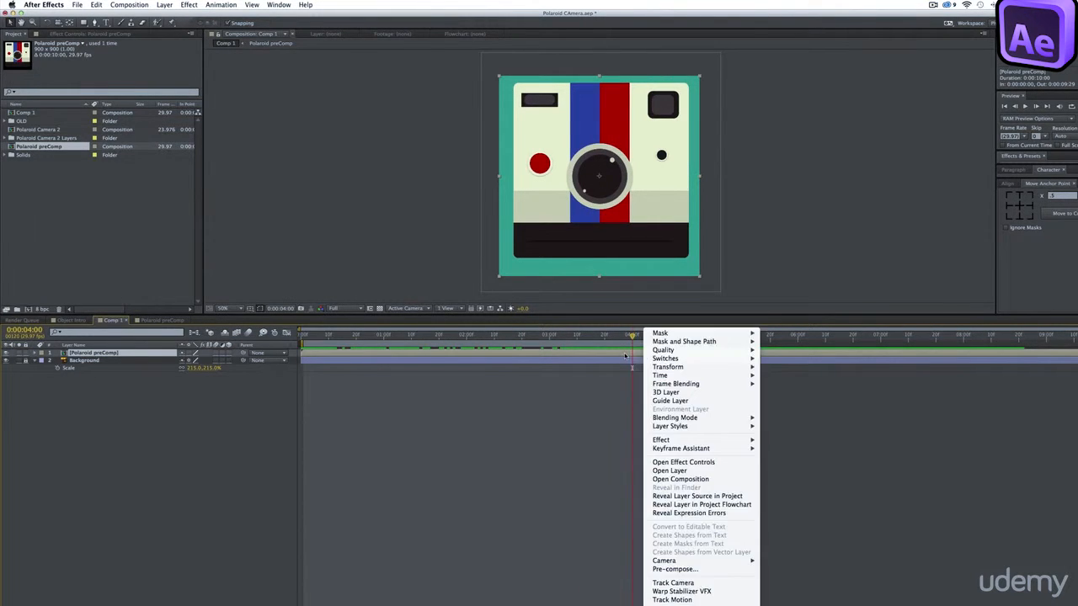
{"action": "key", "text": "Escape"}
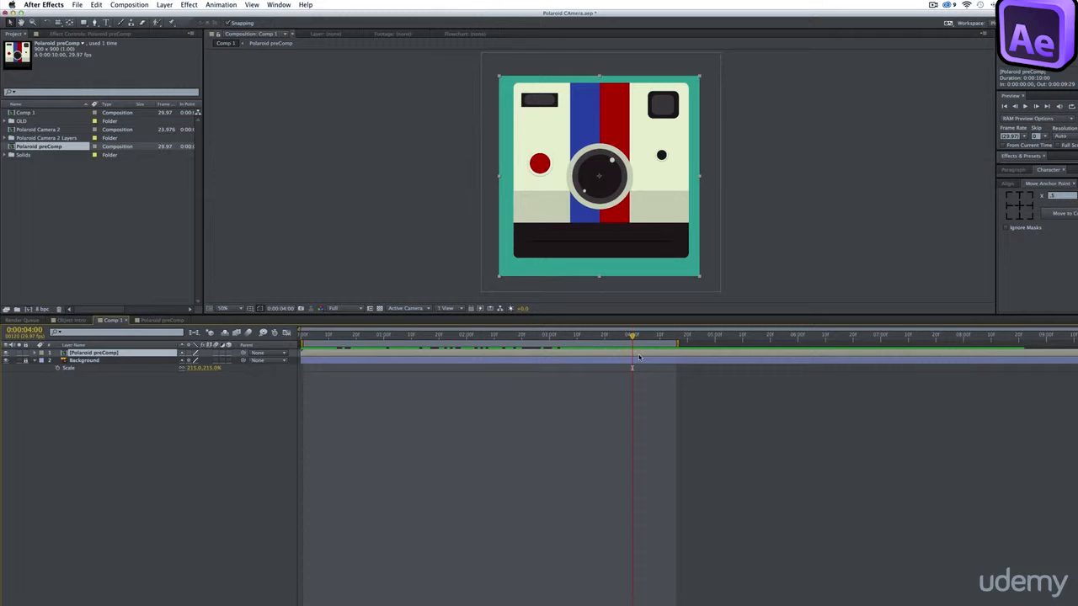
{"action": "key", "text": "alt"}
{"action": "key", "text": "alt+bracketright"}
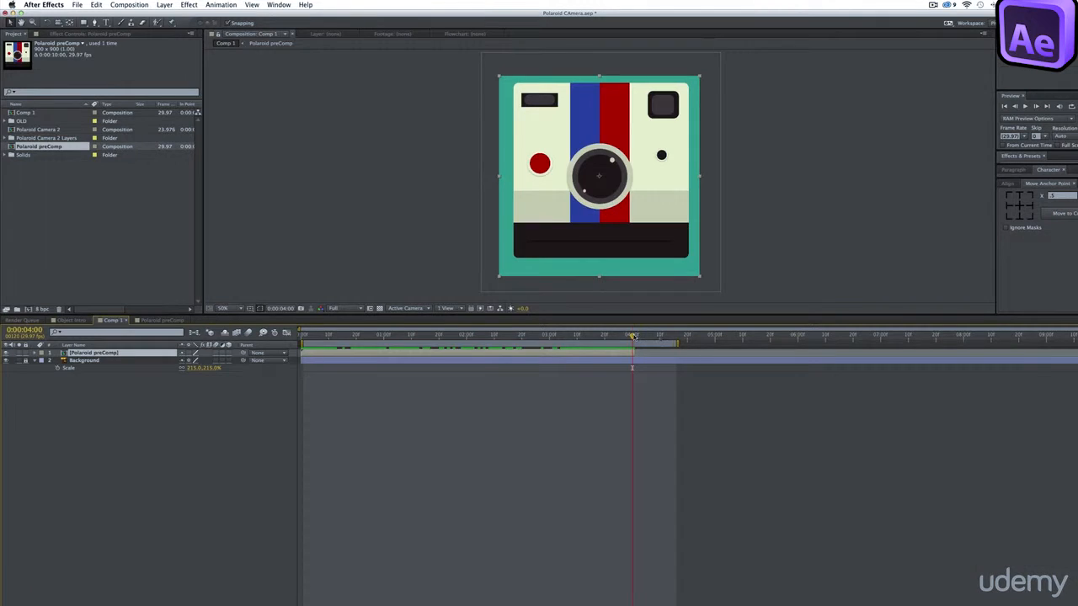
{"action": "mouse_move", "coordinate": [633, 335]}
{"action": "left_mouse_down"}
{"action": "mouse_move", "coordinate": [684, 335]}
{"action": "mouse_move", "coordinate": [635, 335]}
{"action": "left_mouse_up"}
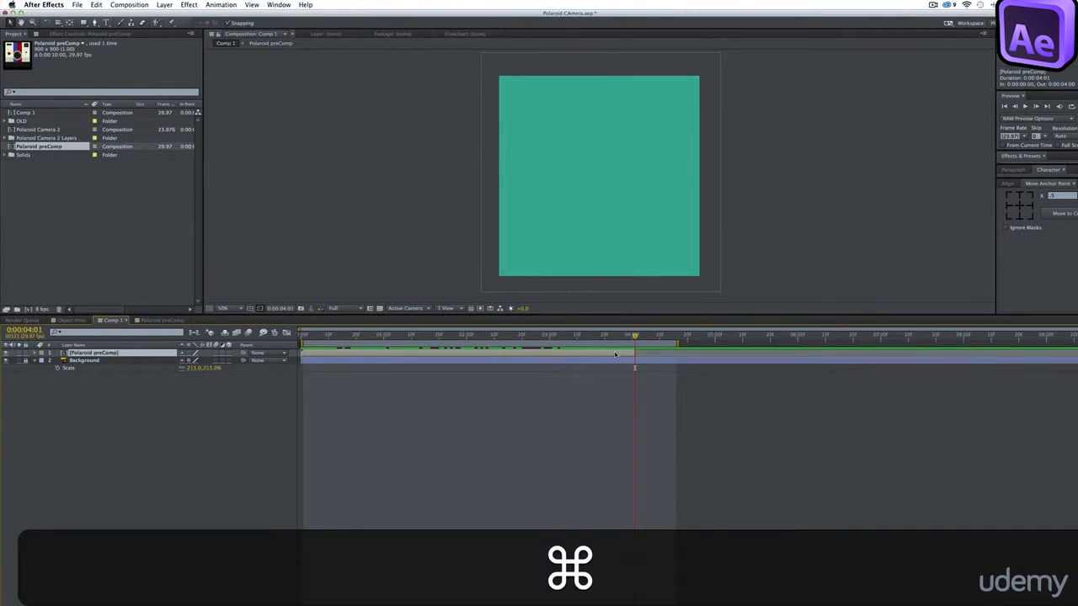
Duplicate the trimmed Polaroid preComp layer and sequence both copies one after the other without overlap
{"action": "key", "text": "super+d"}
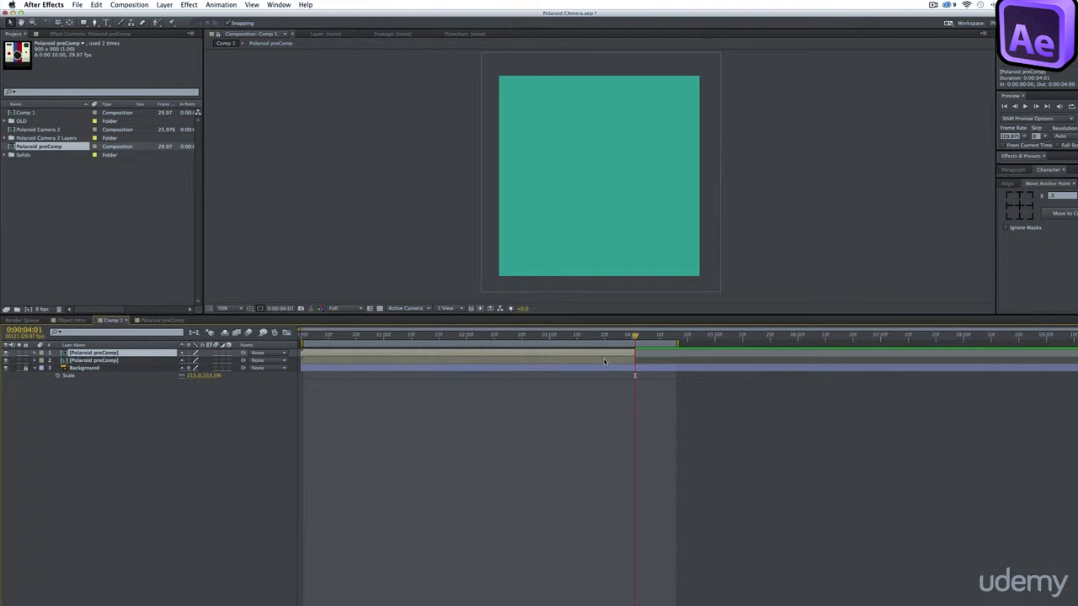
{"action": "left_click", "coordinate": [603, 362], "text": "shift"}
{"action": "right_click", "coordinate": [602, 356]}
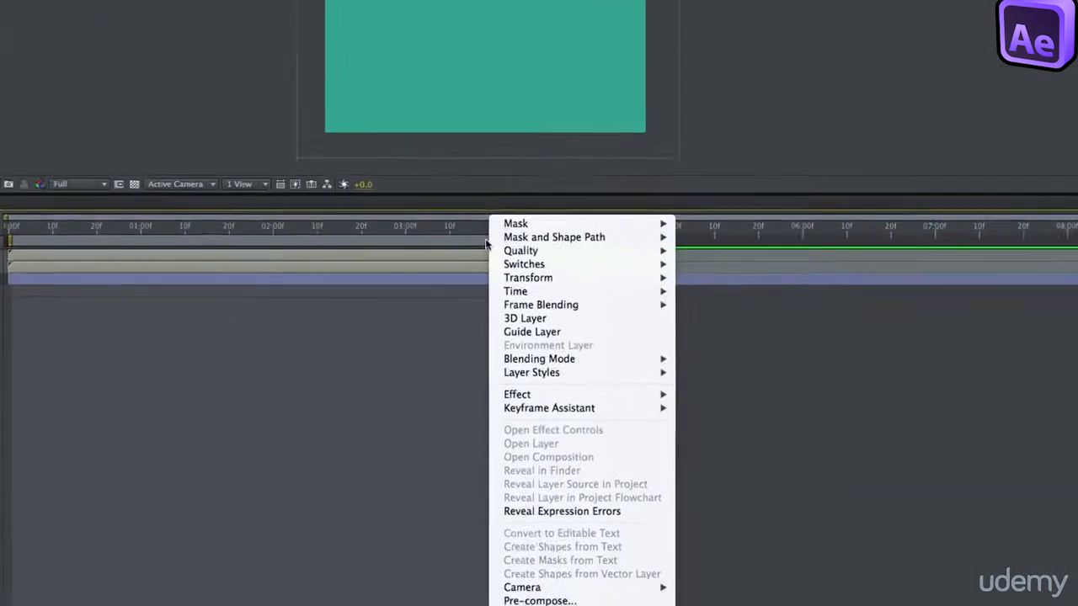
{"action": "mouse_move", "coordinate": [636, 447]}
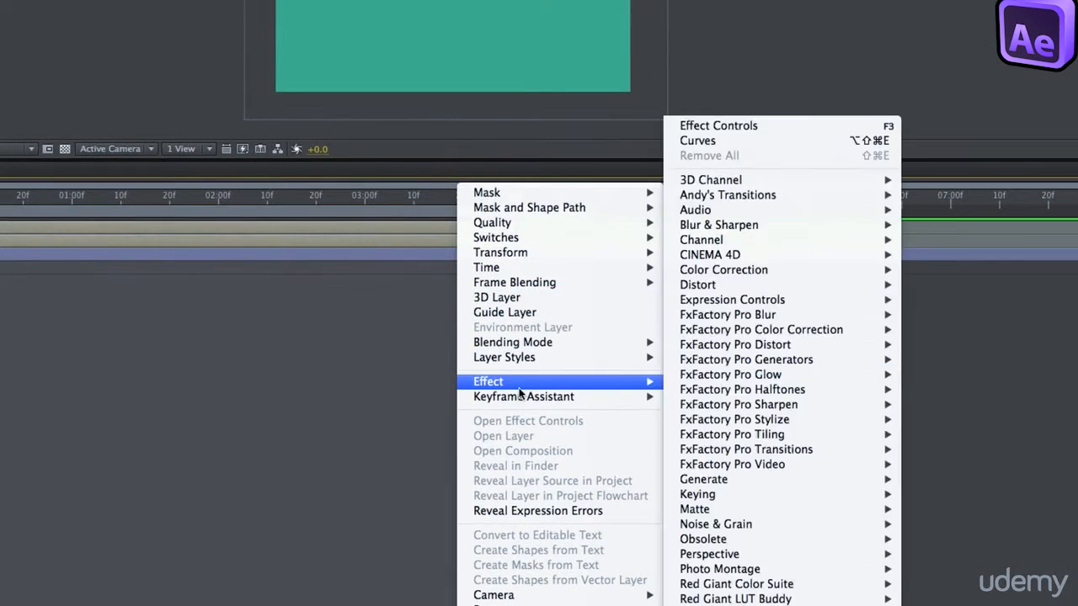
{"action": "mouse_move", "coordinate": [524, 401]}
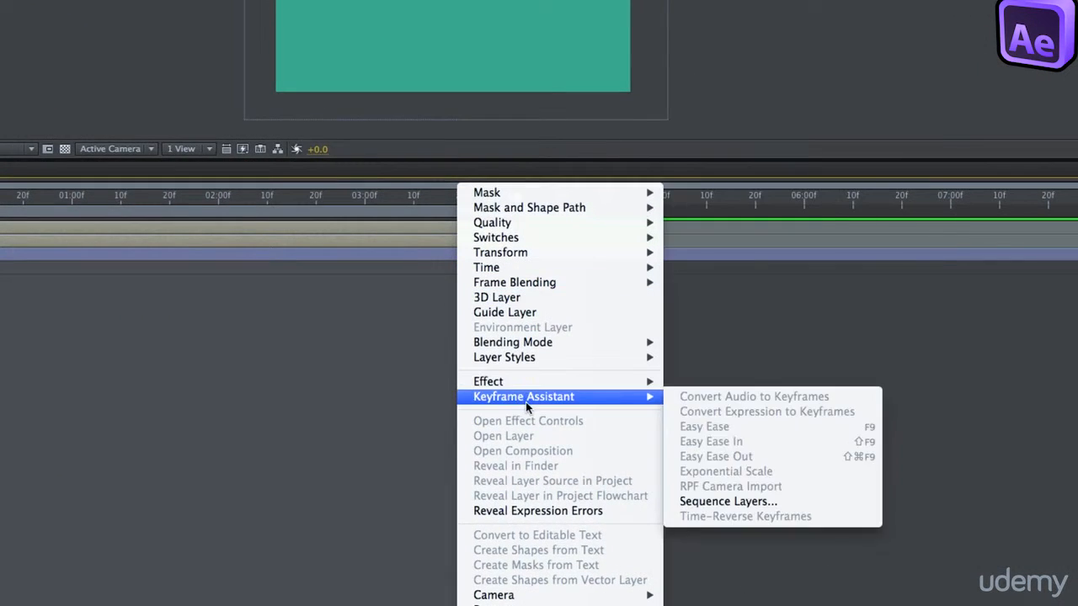
{"action": "left_click", "coordinate": [721, 502]}
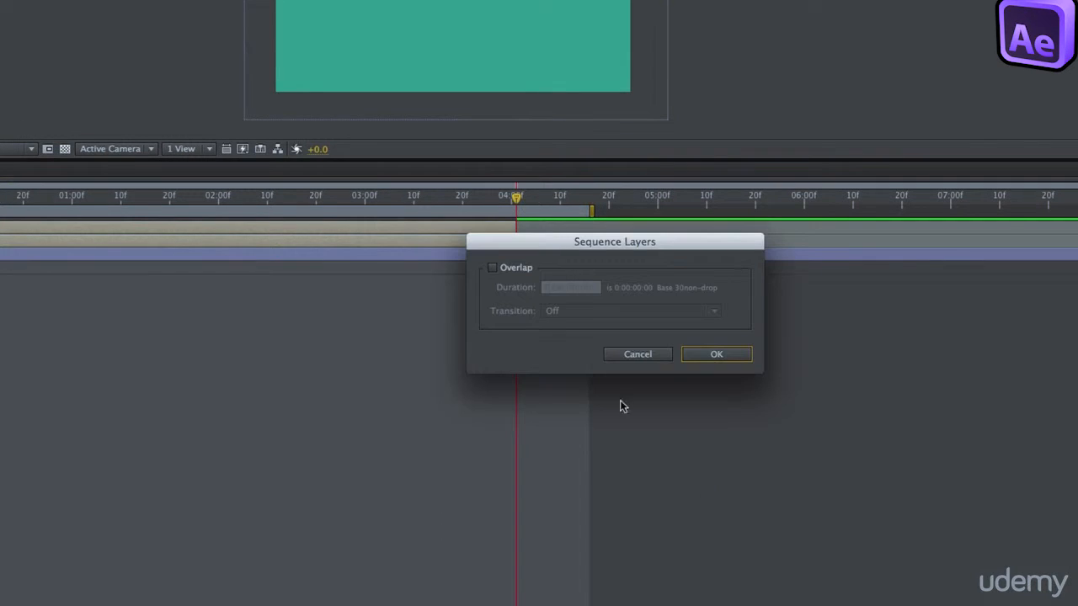
{"action": "left_click", "coordinate": [717, 355]}
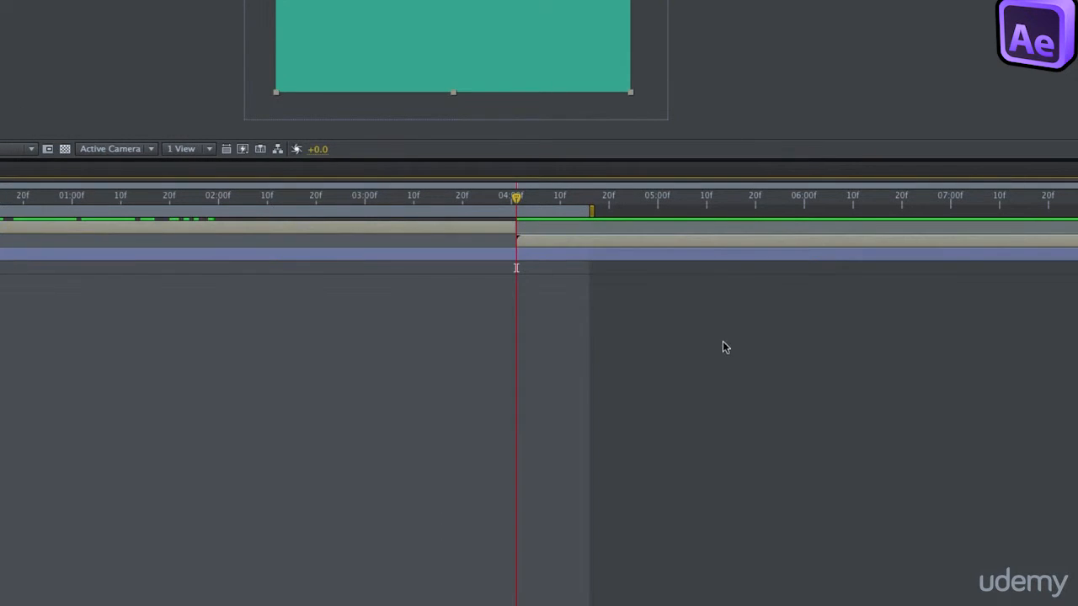
Extend the work area's end to about 0:00:08:00 and scrub through the two sequenced copies
{"action": "left_click_drag", "start_coordinate": [0, 211], "coordinate": [324, 215]}
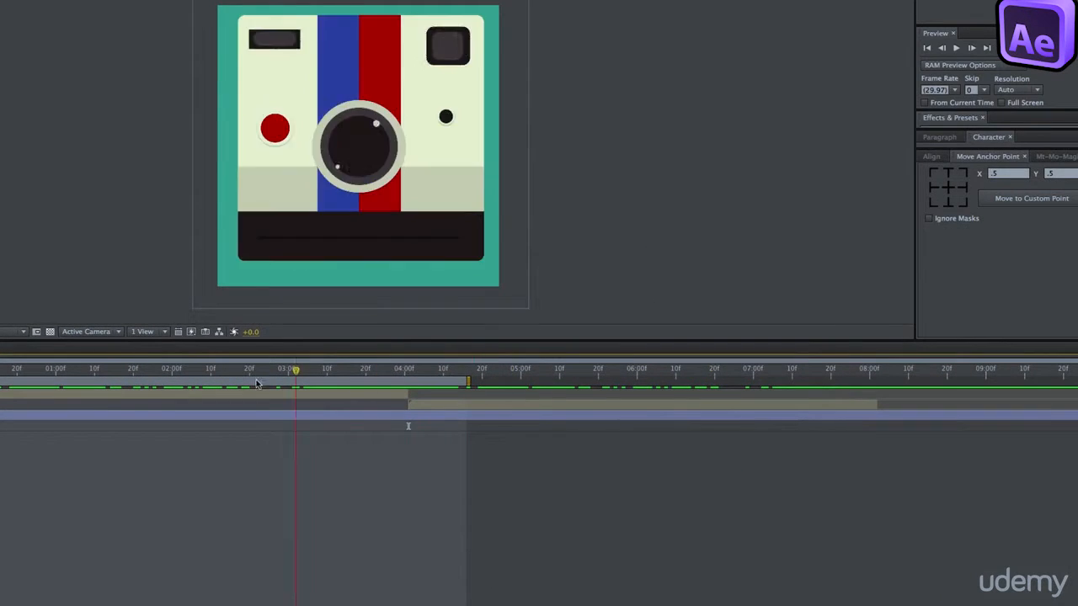
{"action": "left_click_drag", "start_coordinate": [257, 383], "coordinate": [0, 376]}
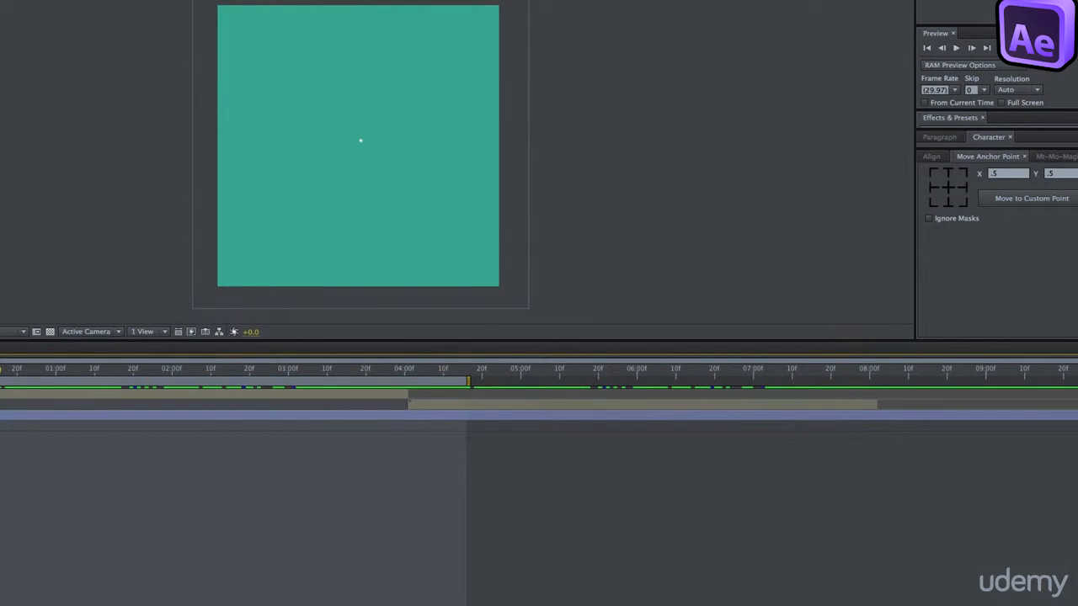
{"action": "left_click_drag", "start_coordinate": [469, 381], "coordinate": [867, 381]}
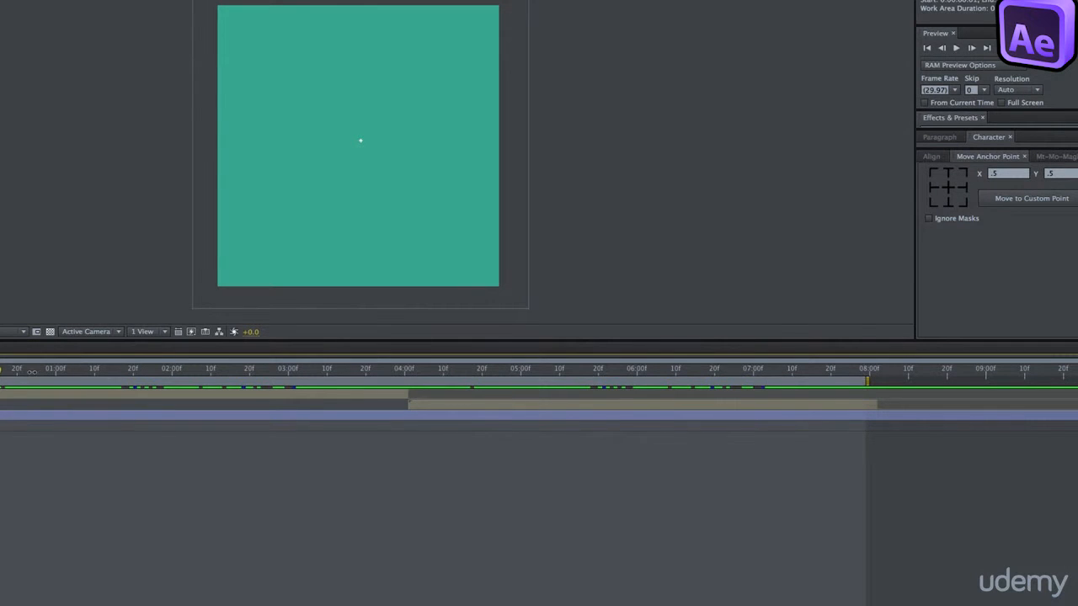
{"action": "left_click_drag", "start_coordinate": [16, 372], "coordinate": [743, 399]}
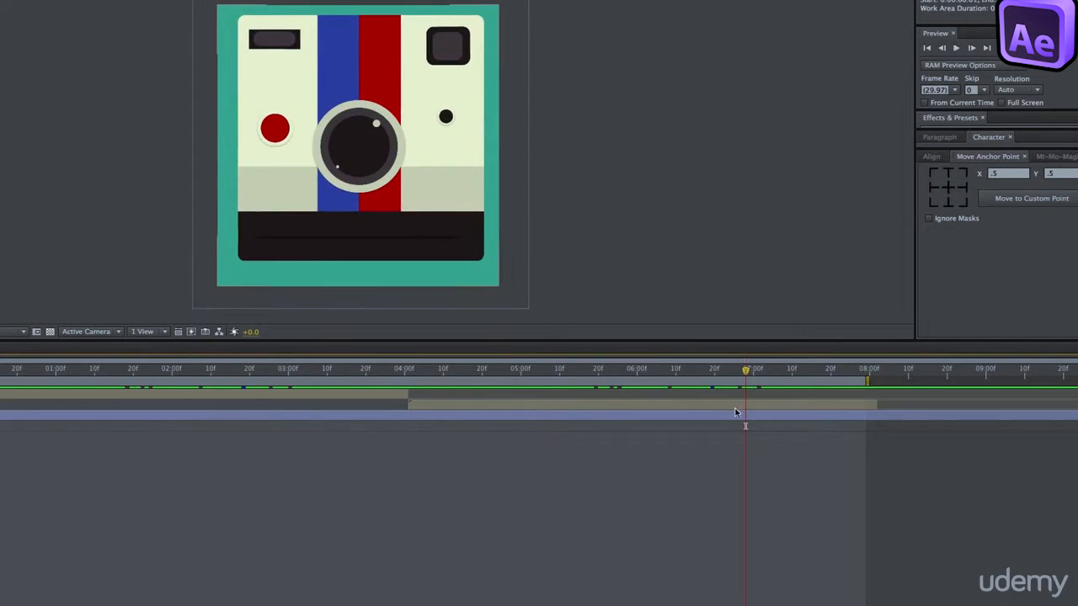
Time-reverse the second Polaroid preComp layer so the camera animation plays backwards
{"action": "left_click", "coordinate": [697, 407]}
{"action": "right_click", "coordinate": [635, 406]}
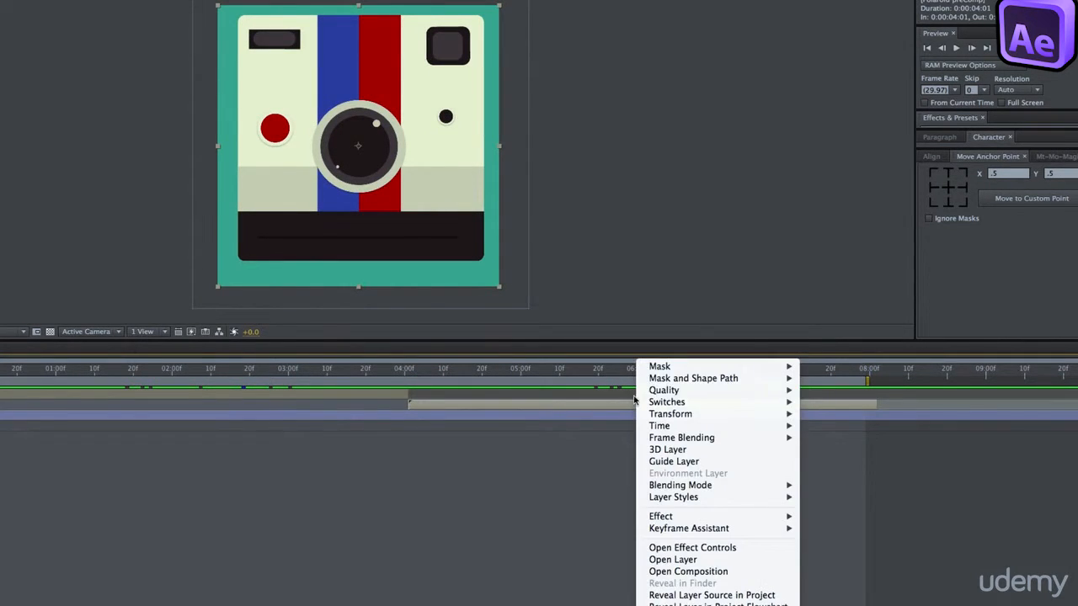
{"action": "mouse_move", "coordinate": [703, 438]}
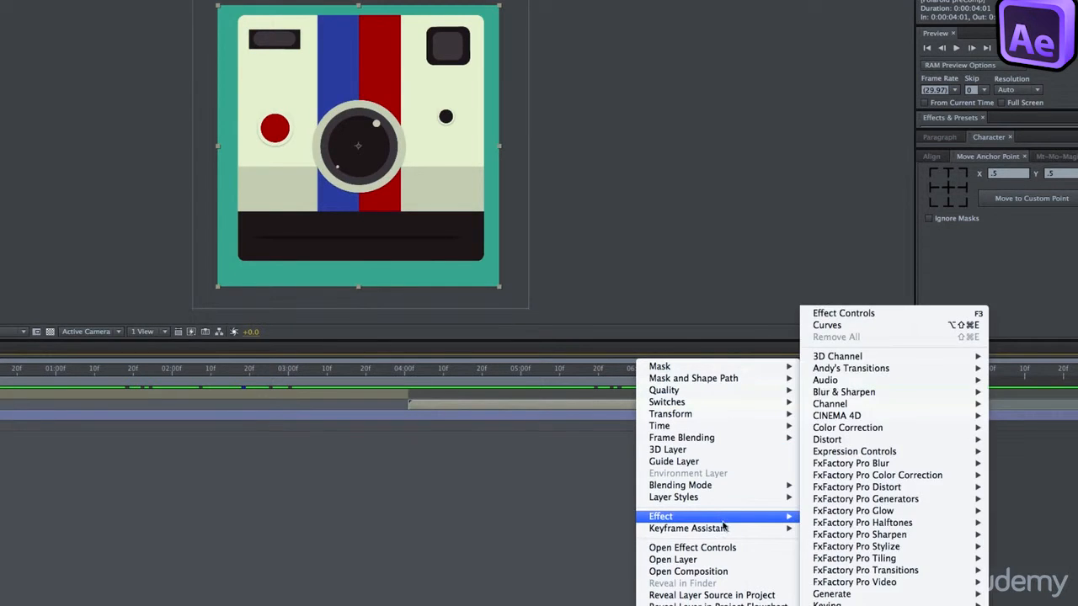
{"action": "mouse_move", "coordinate": [725, 528]}
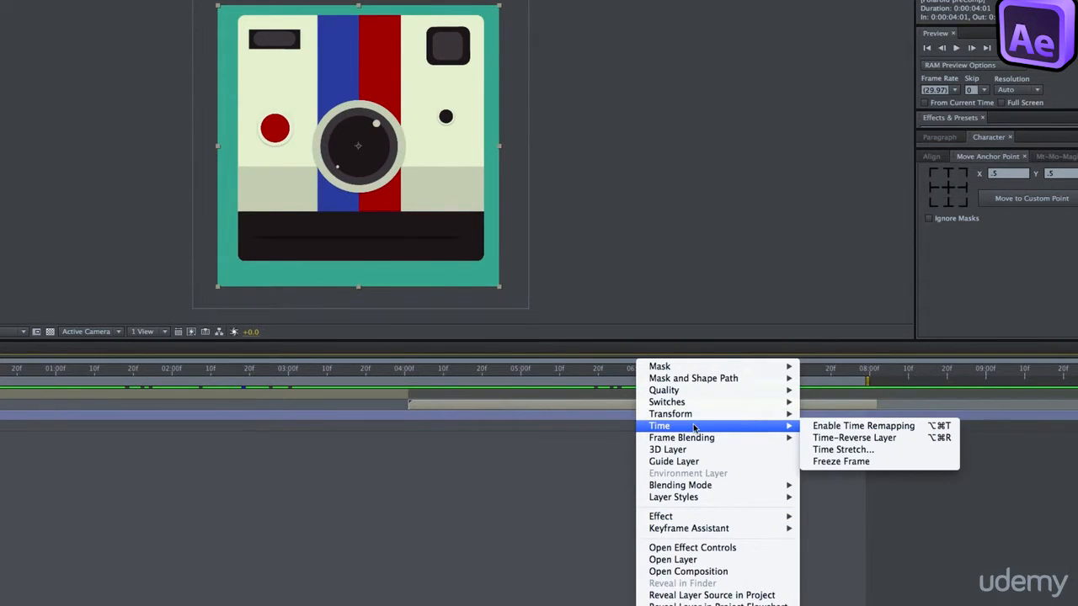
{"action": "left_click", "coordinate": [854, 438]}
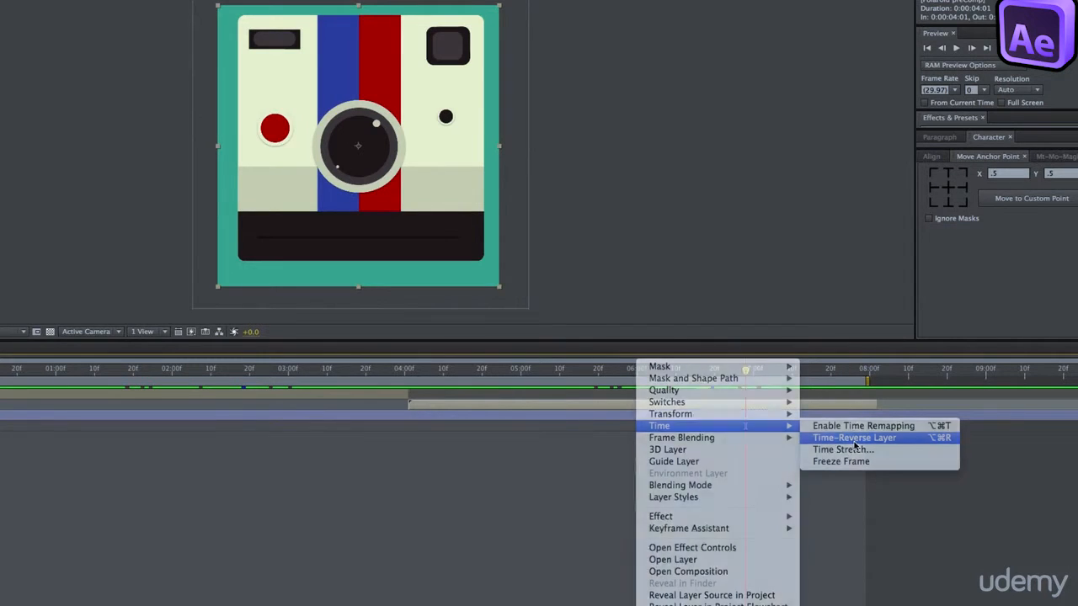
Deselect the layer, extend the work area to the end of the reversed copy and start a RAM preview
{"action": "left_click", "coordinate": [413, 476]}
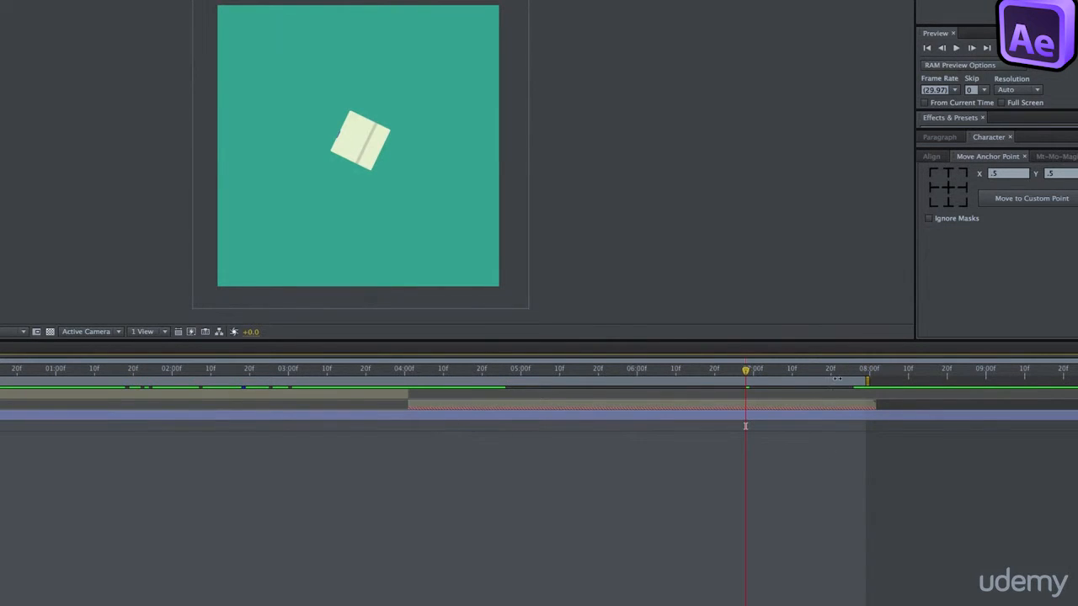
{"action": "left_click_drag", "start_coordinate": [871, 385], "coordinate": [876, 383]}
{"action": "key", "text": "KP_0"}
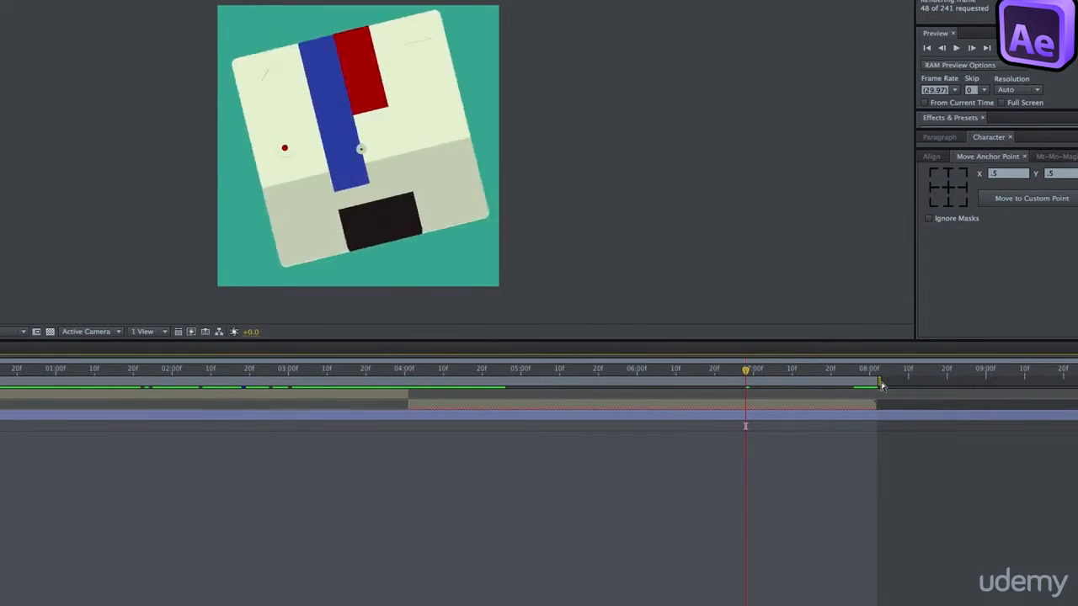